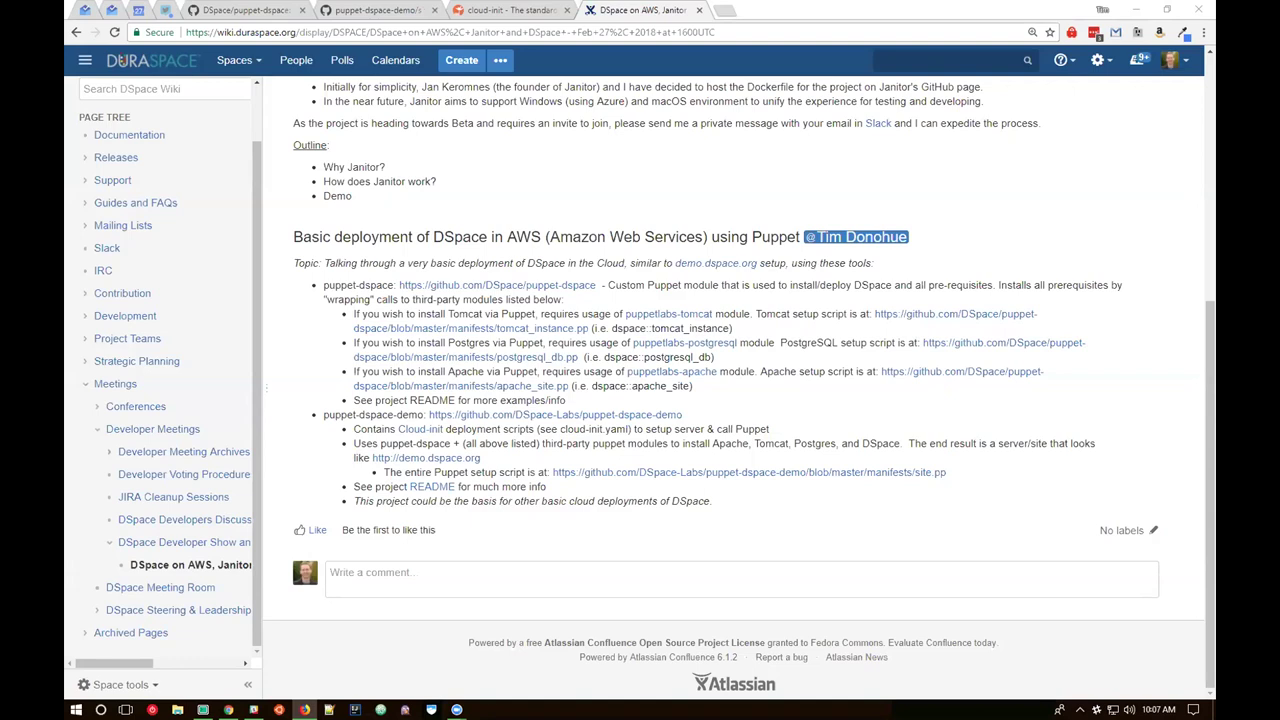
# - Switch to the EC2 Management Console and inspect the running demo.dspace.org instance in the instances list
pyautogui.hotkey('alt', 'Tab')
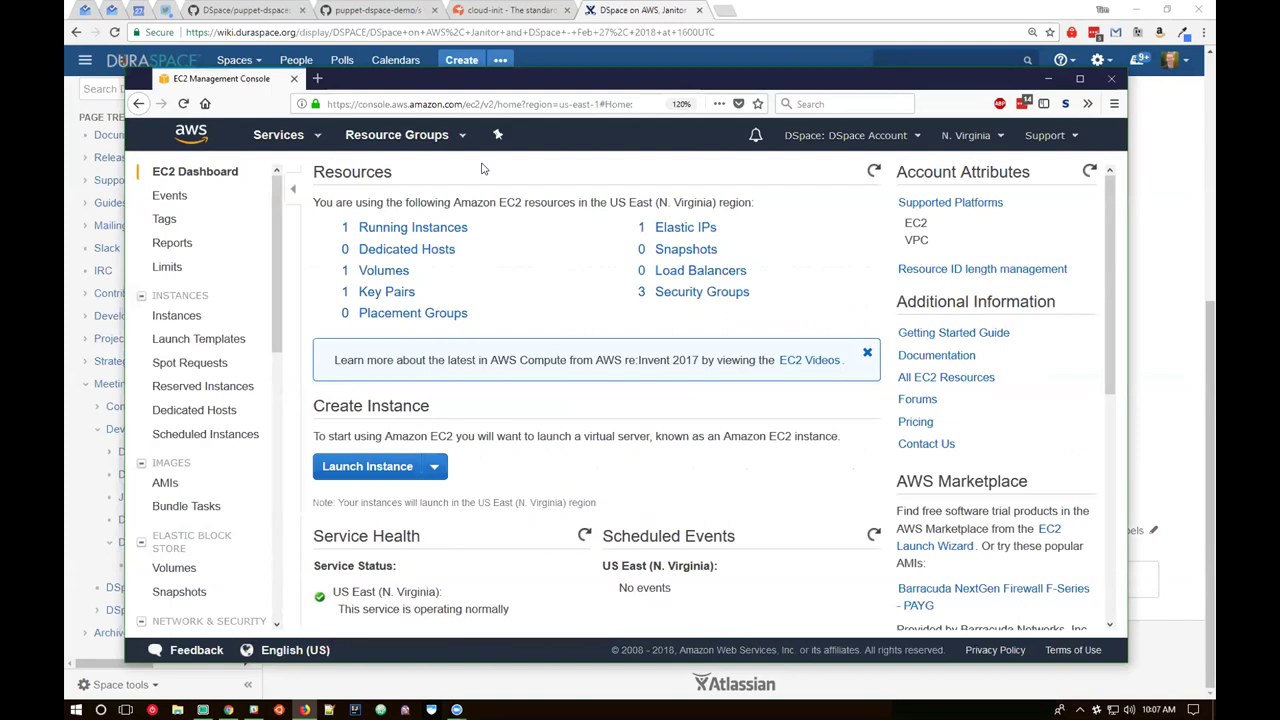
pyautogui.click(420, 230)
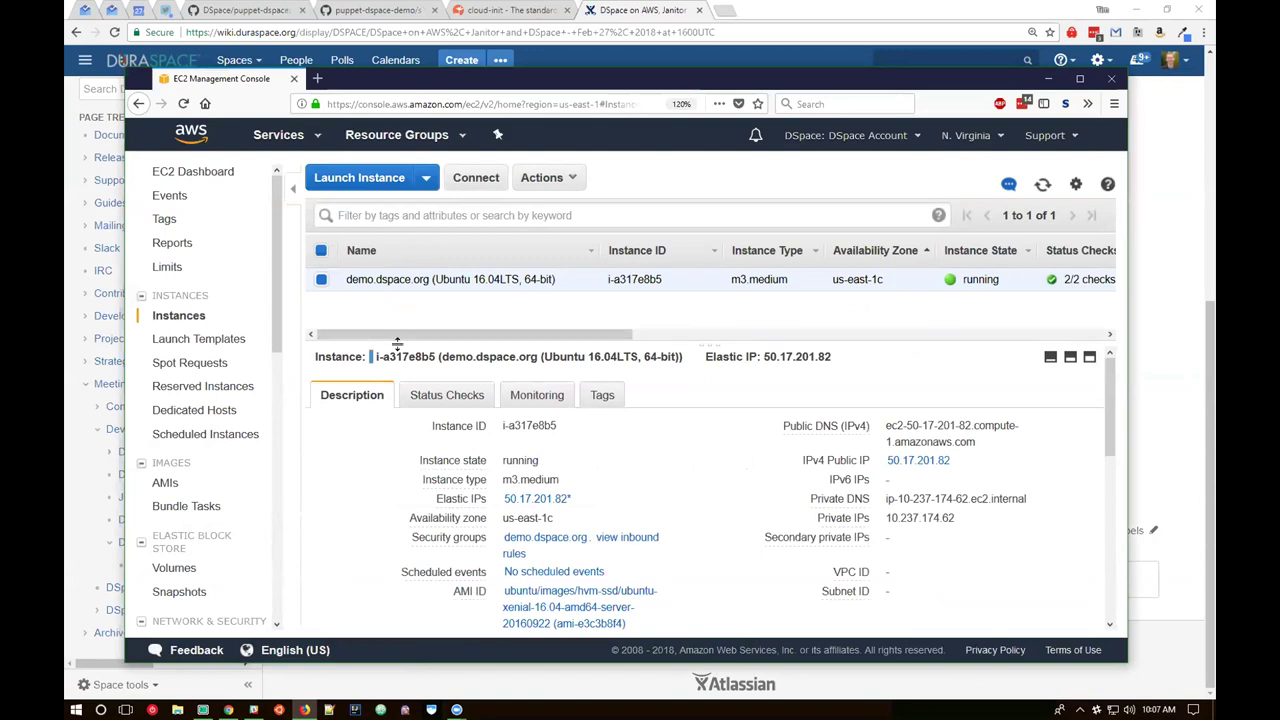
pyautogui.moveTo(397, 342); pyautogui.dragTo(400, 423)
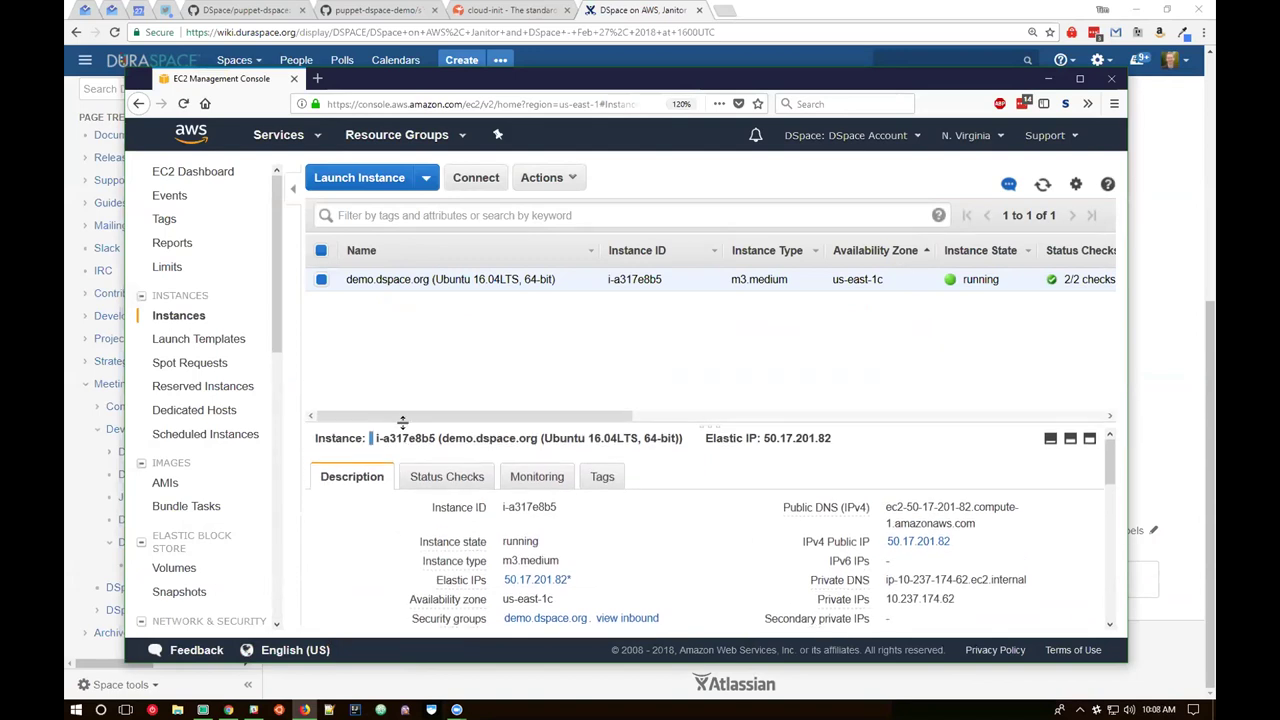
pyautogui.moveTo(346, 281); pyautogui.dragTo(427, 281)
pyautogui.click(497, 328)
# - Start launching a new EC2 instance and select the Ubuntu Server 16.04 LTS (HVM), SSD Volume Type machine image
pyautogui.click(360, 178)
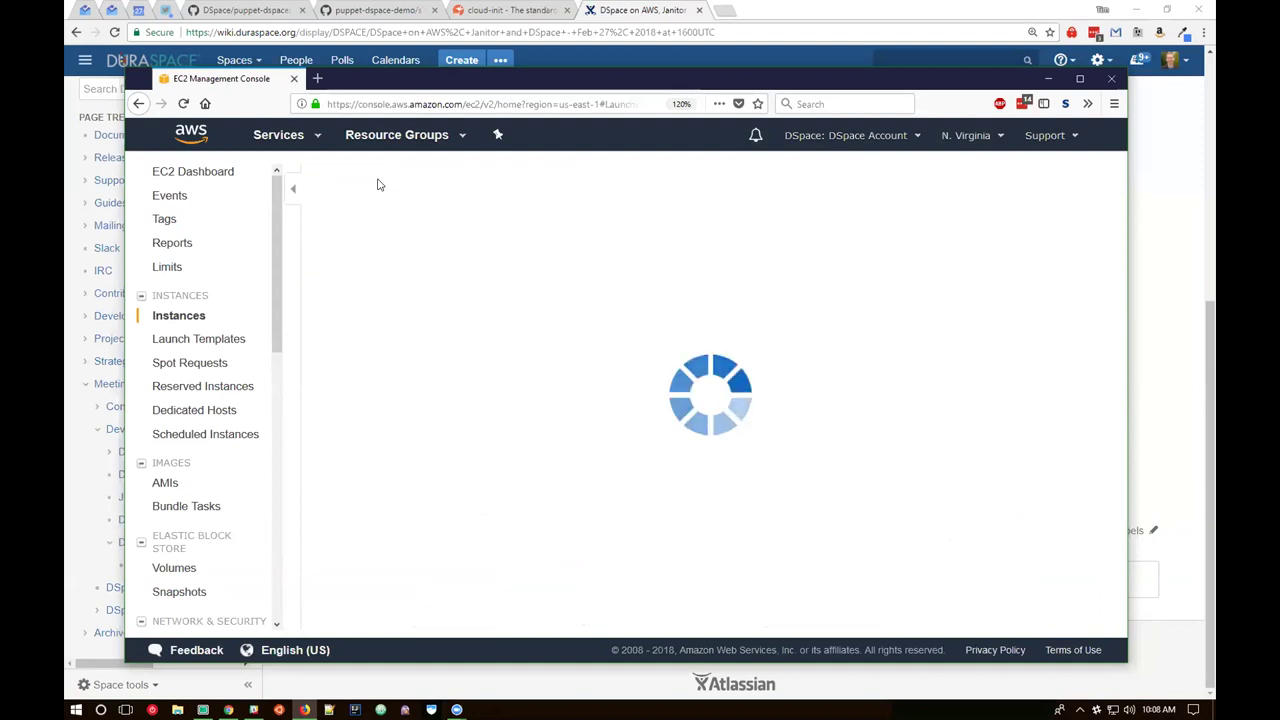
pyautogui.scroll(-2, 630, 325)
pyautogui.scroll(-4, 630, 325)
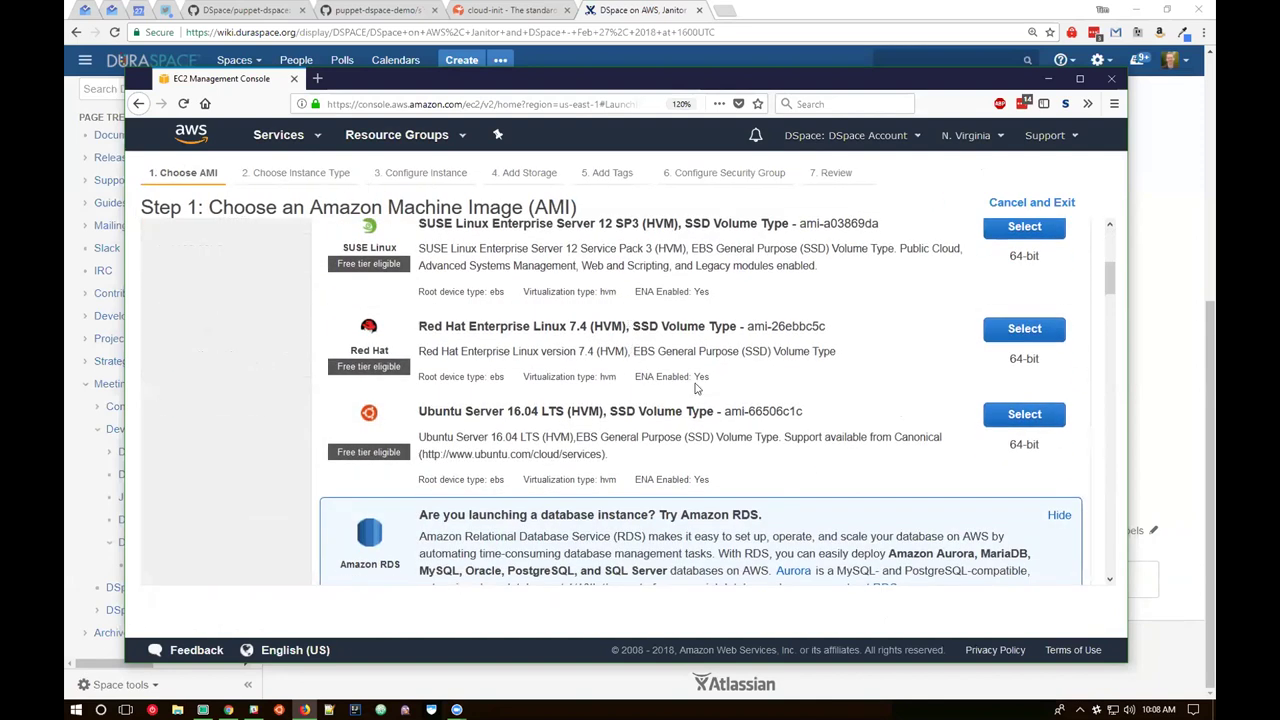
pyautogui.click(1010, 421)
pyautogui.scroll(3, 372, 248)
pyautogui.scroll(-6, 372, 248)
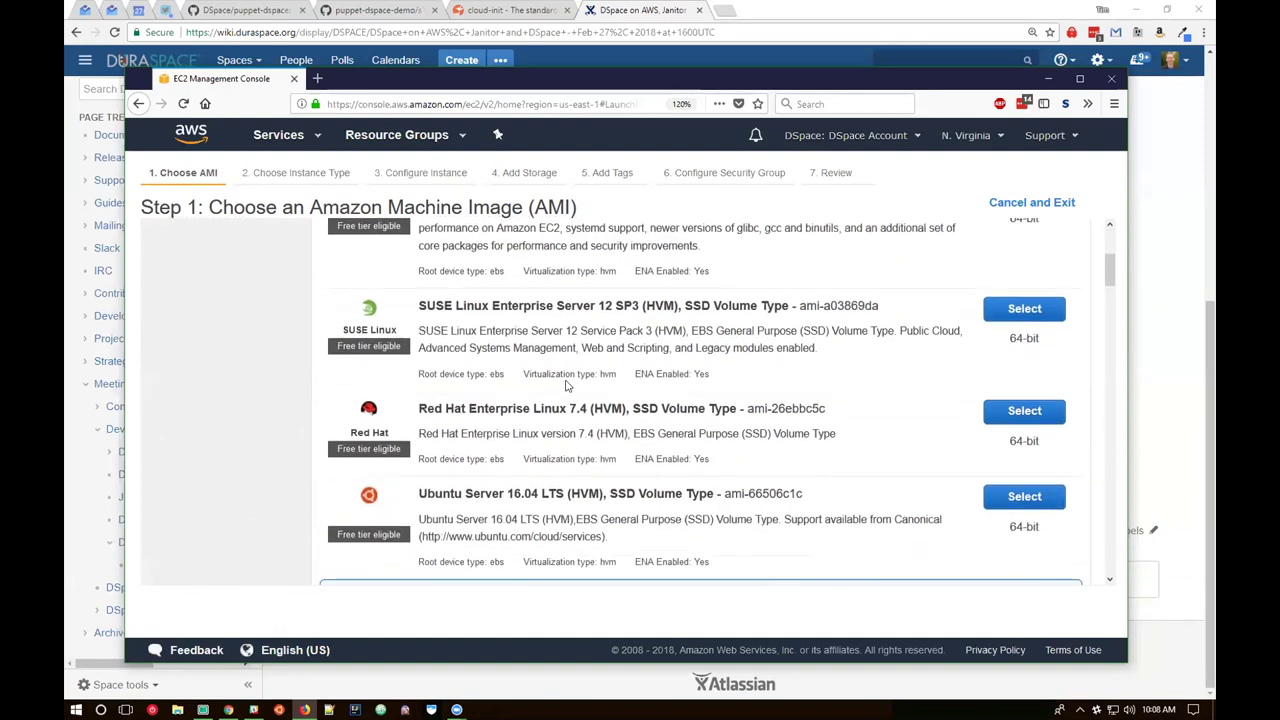
pyautogui.scroll(2, 462, 347)
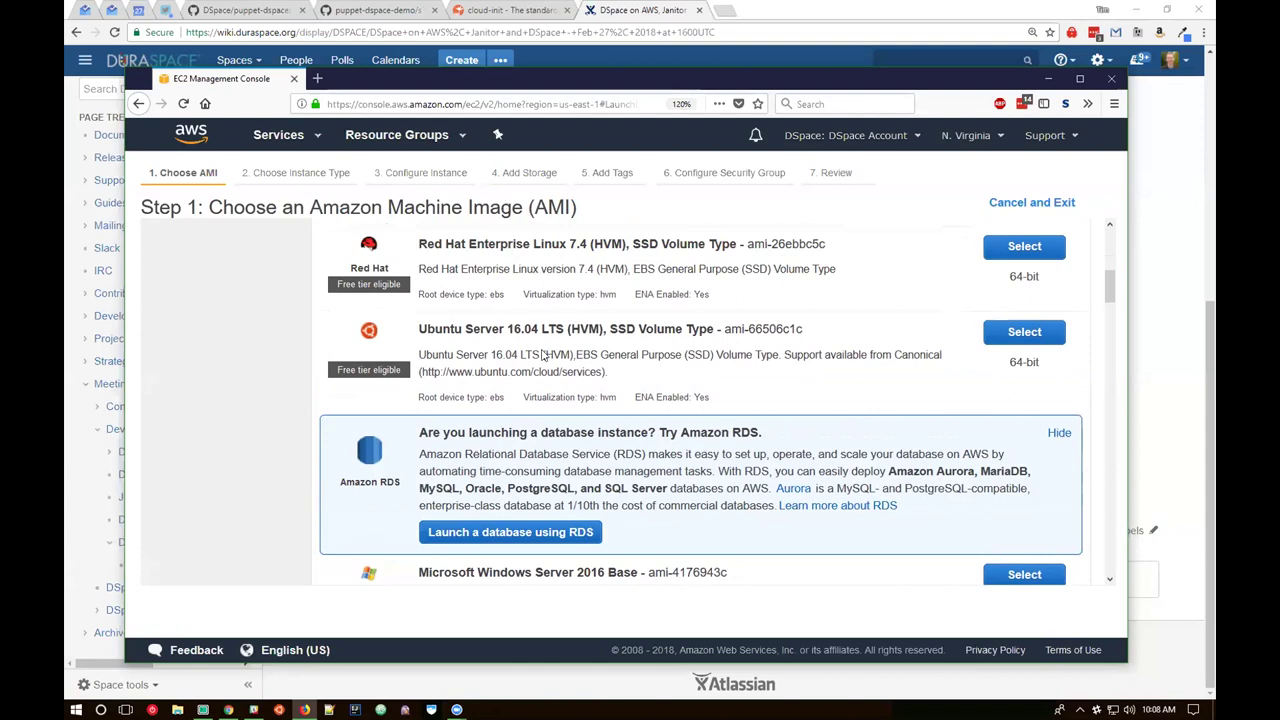
pyautogui.moveTo(419, 328); pyautogui.dragTo(568, 328)
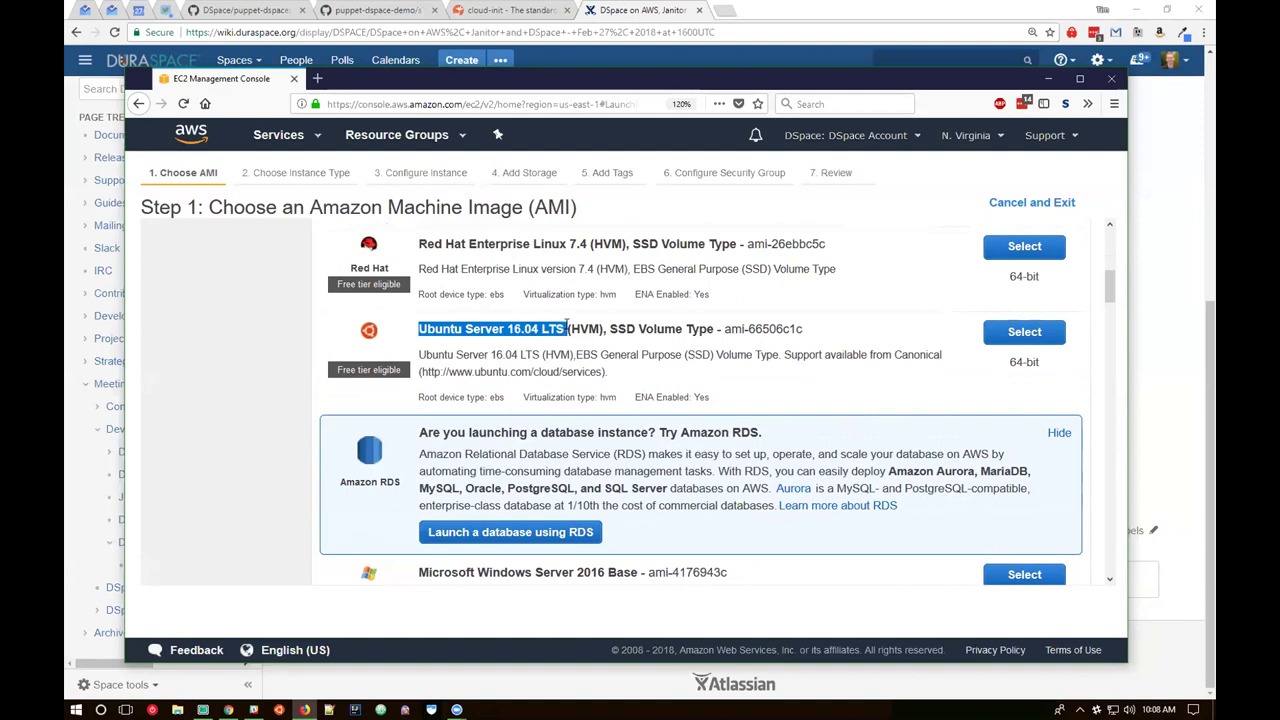
pyautogui.click(568, 330)
pyautogui.click(1020, 333)
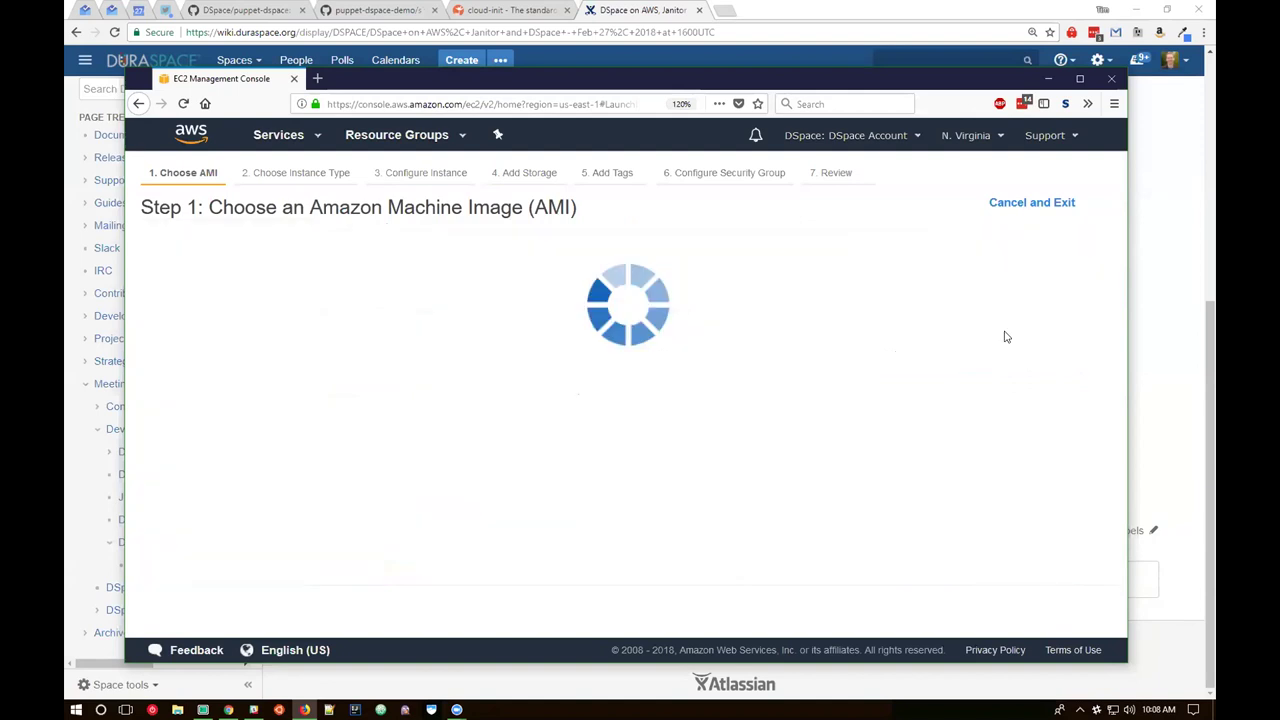
# - Filter the instance types to General purpose and include all generations
pyautogui.scroll(-2, 622, 295)
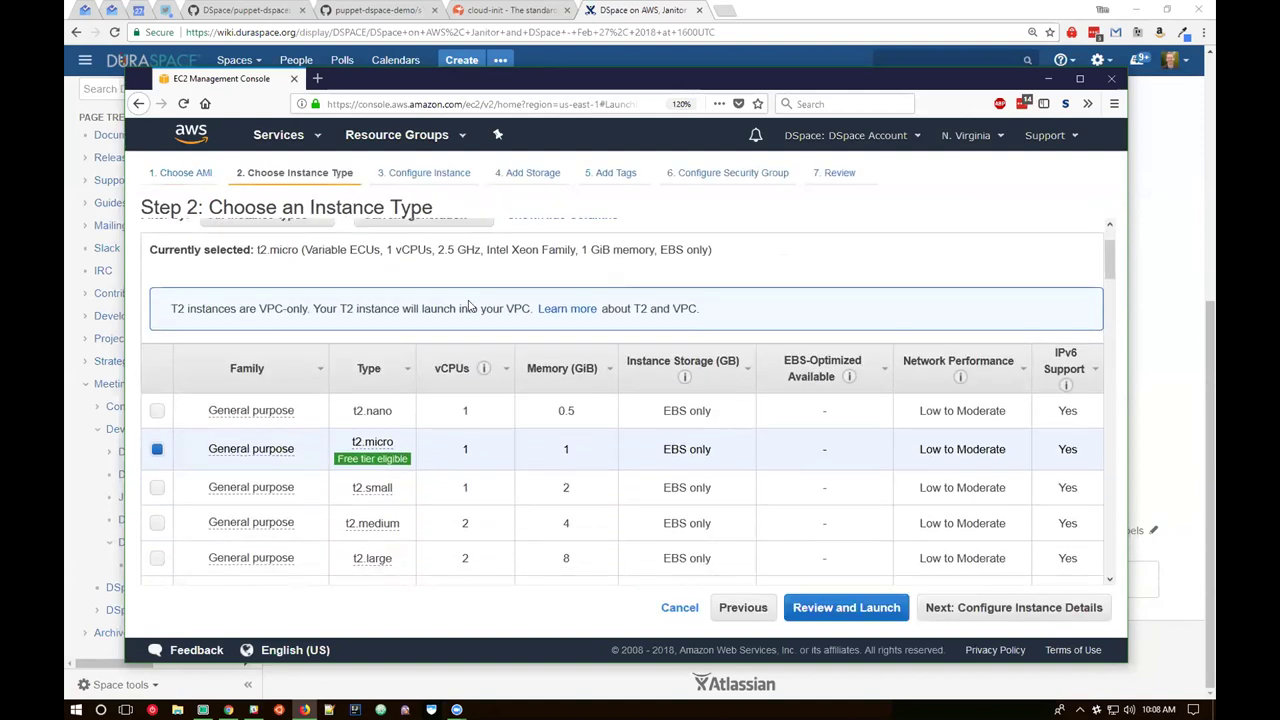
pyautogui.scroll(2, 300, 385)
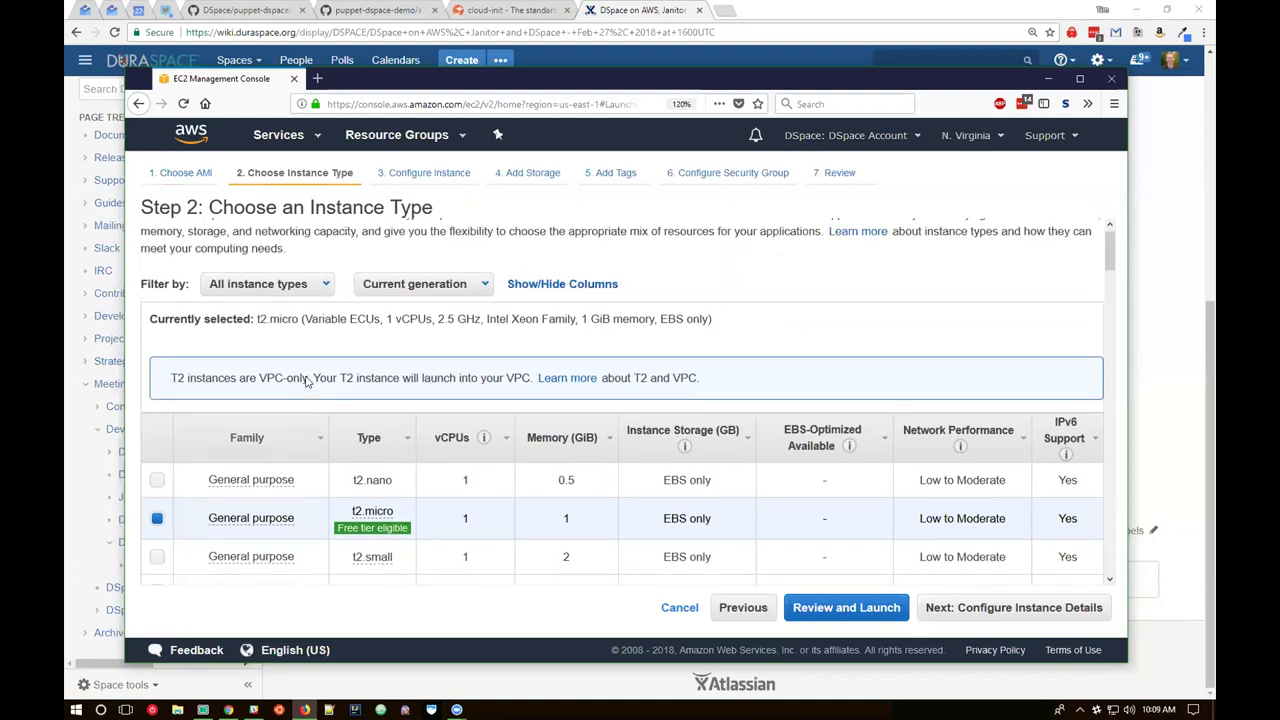
pyautogui.click(288, 305)
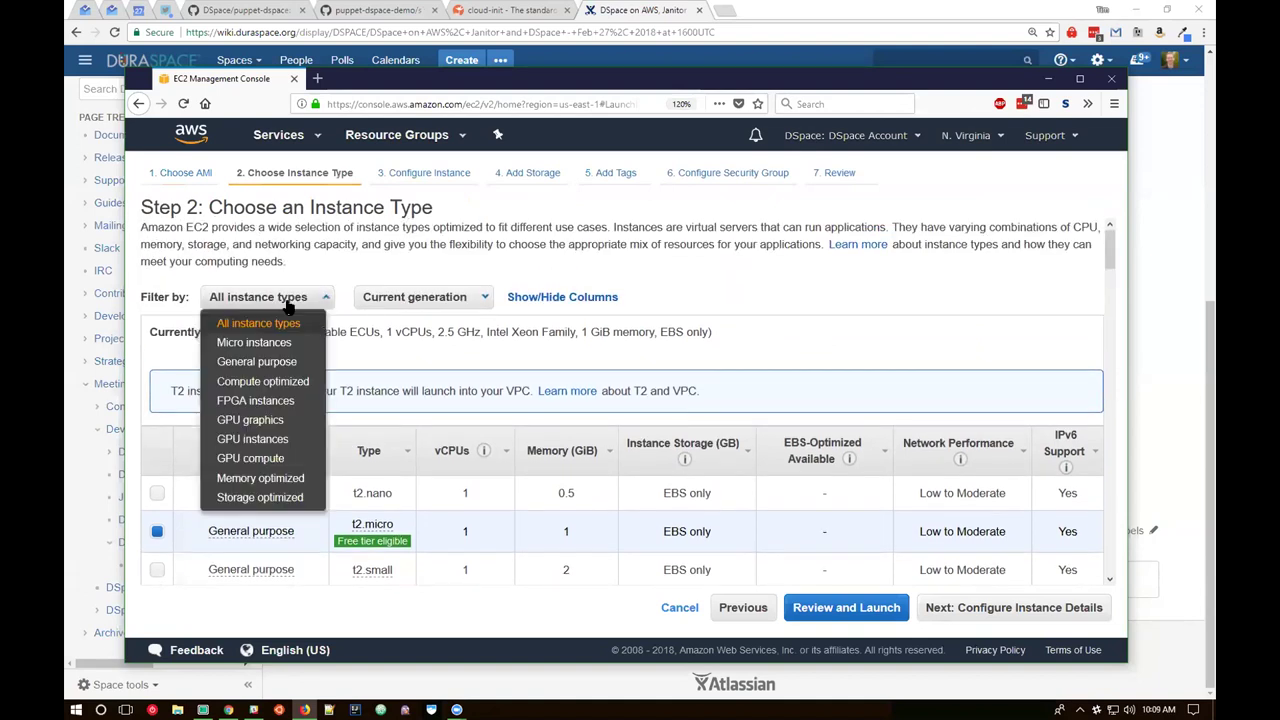
pyautogui.click(275, 366)
pyautogui.click(392, 298)
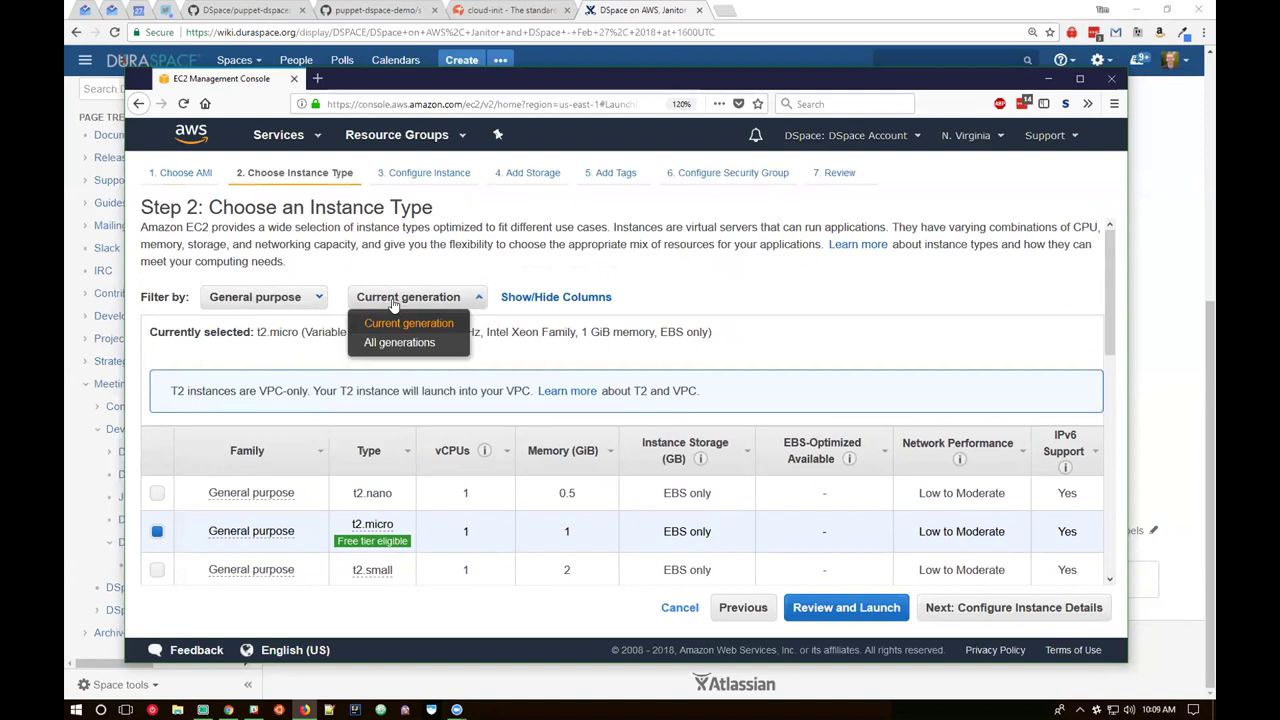
pyautogui.click(400, 343)
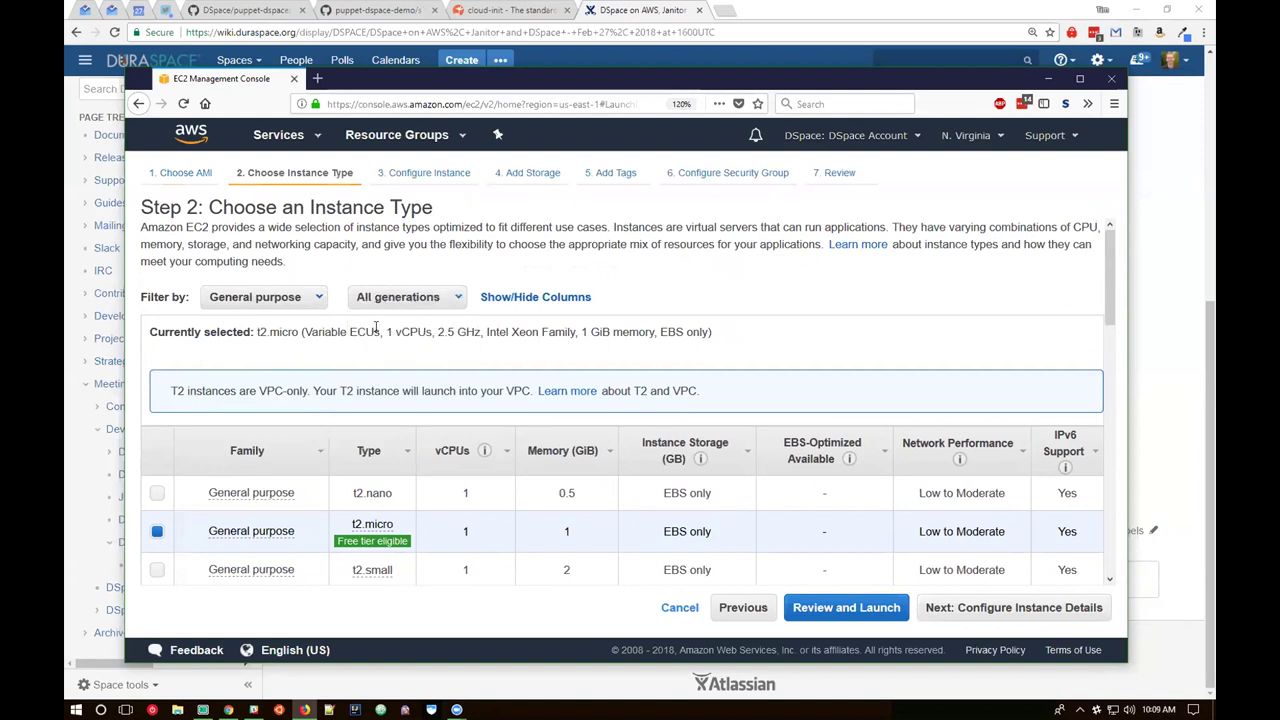
# - Choose the m3.medium instance type and proceed to configuring the instance details
pyautogui.scroll(-8, 373, 328)
pyautogui.scroll(-7, 343, 395)
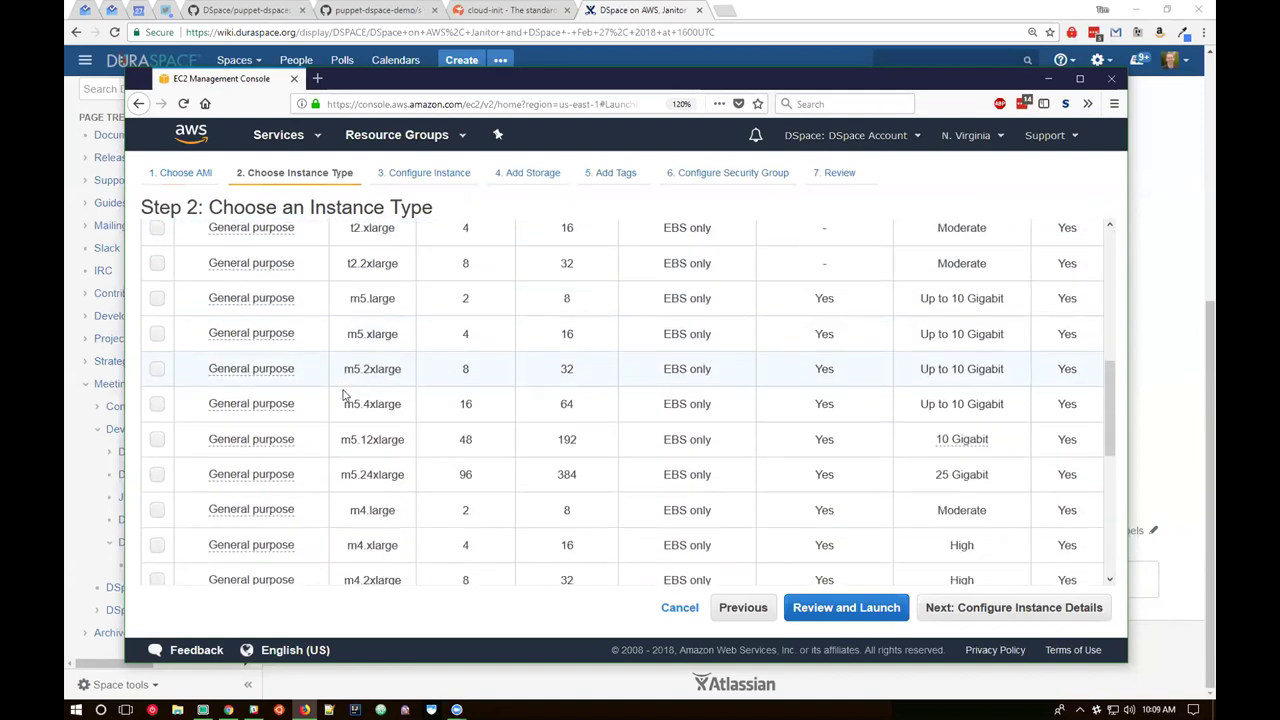
pyautogui.scroll(-3, 343, 395)
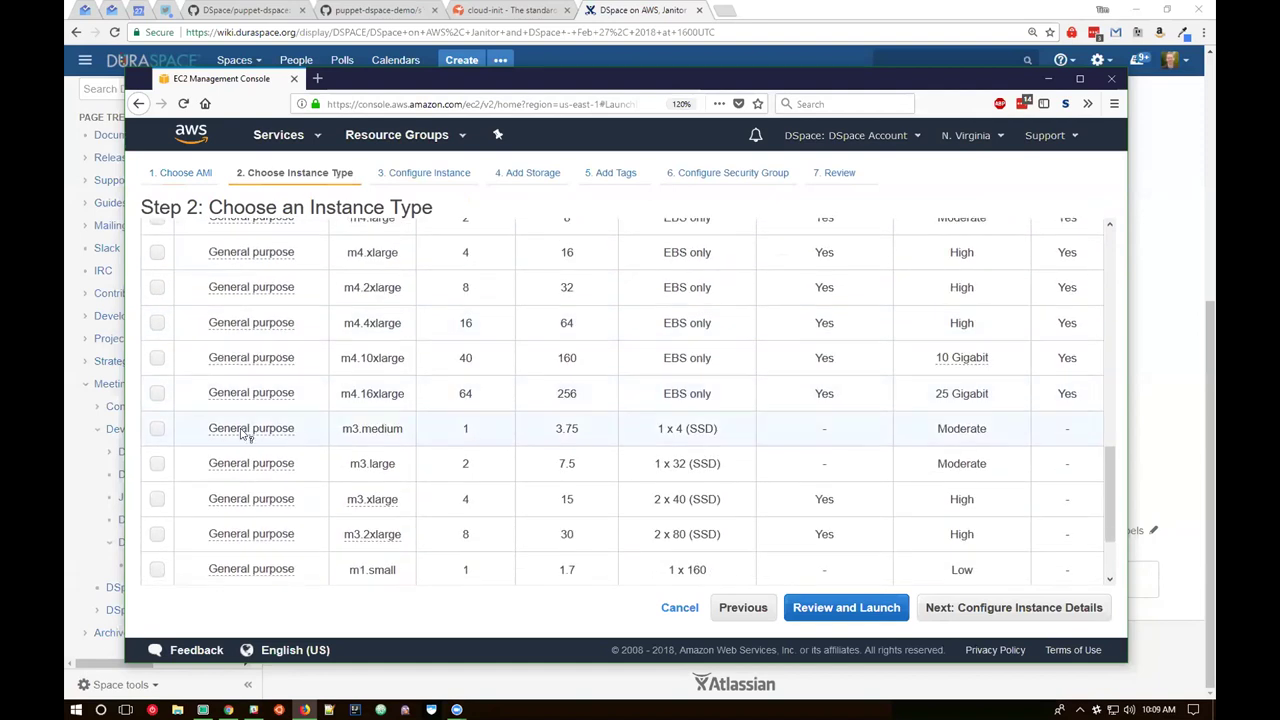
pyautogui.click(157, 428)
pyautogui.scroll(-2, 160, 420)
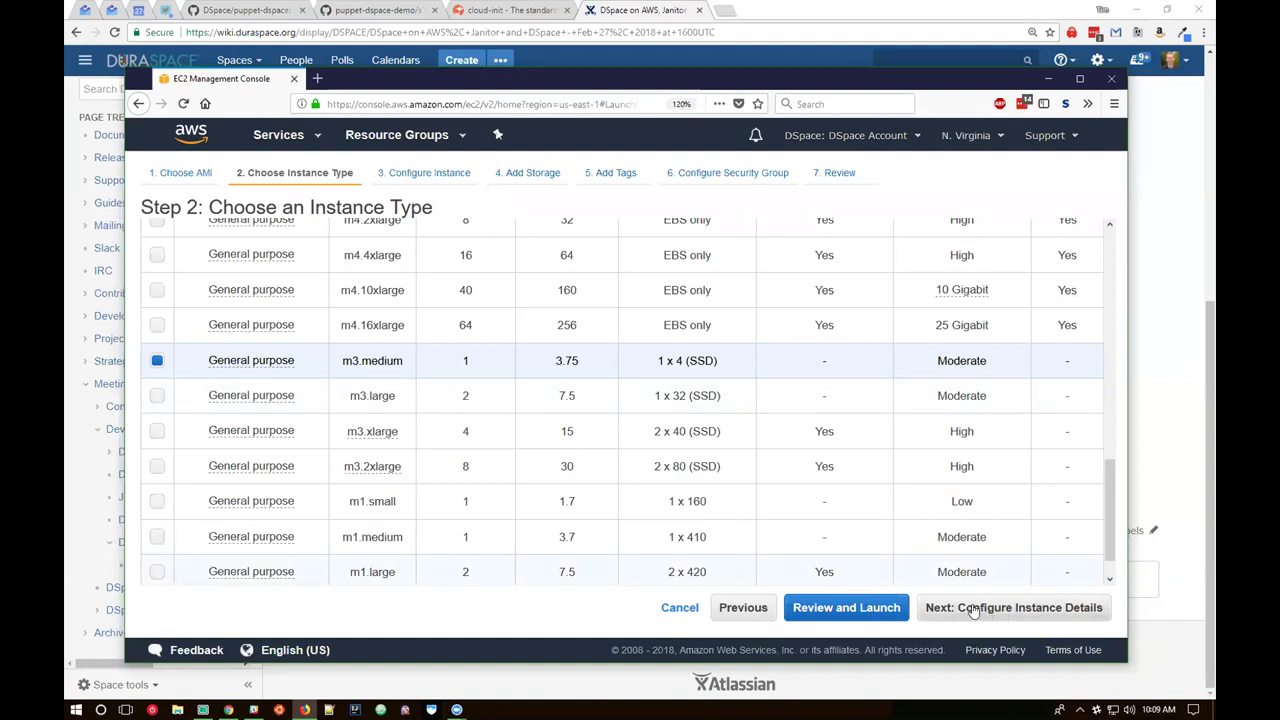
pyautogui.click(1003, 607)
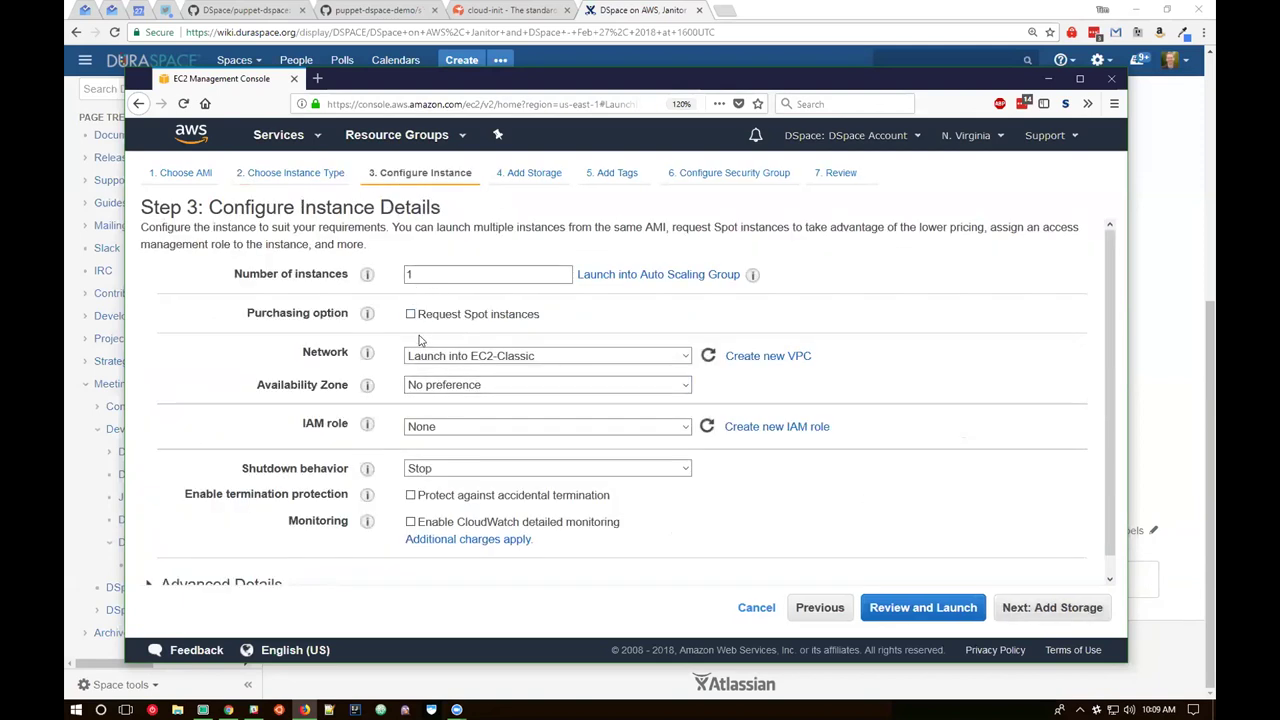
# - Set the IAM role to demo.dspace.org and expand the advanced details to reach the User data field
pyautogui.click(446, 428)
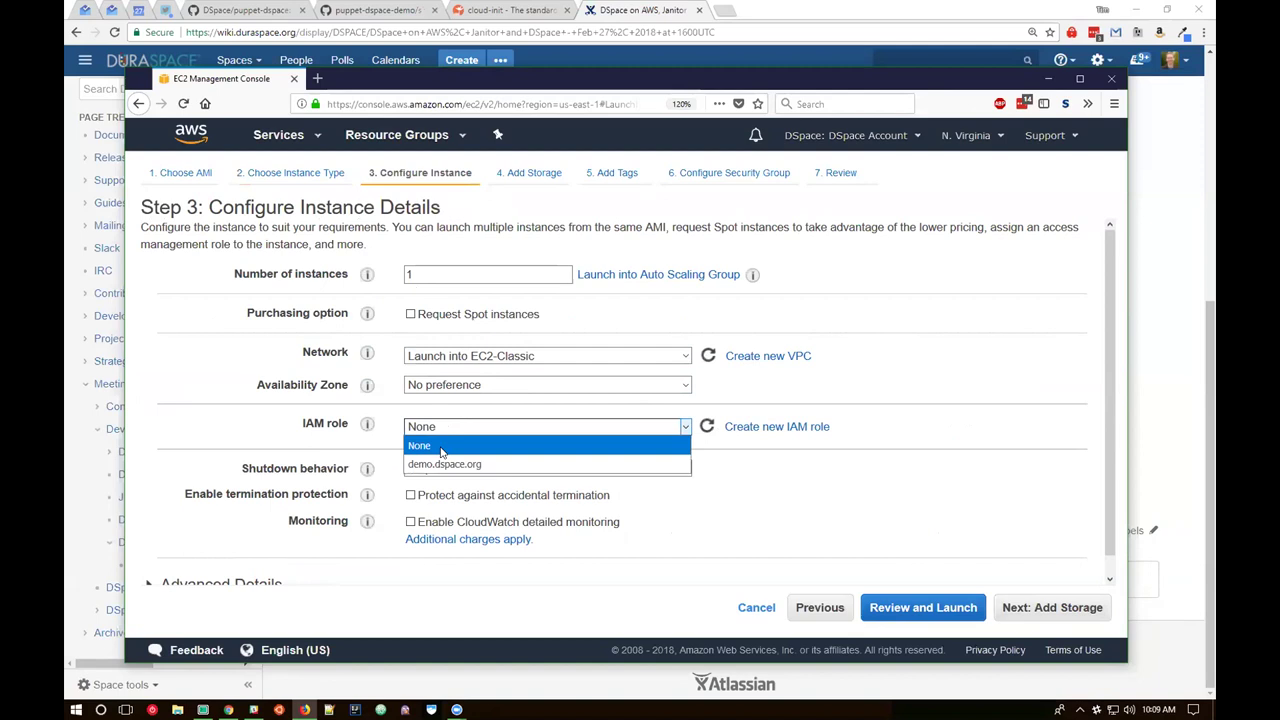
pyautogui.click(441, 461)
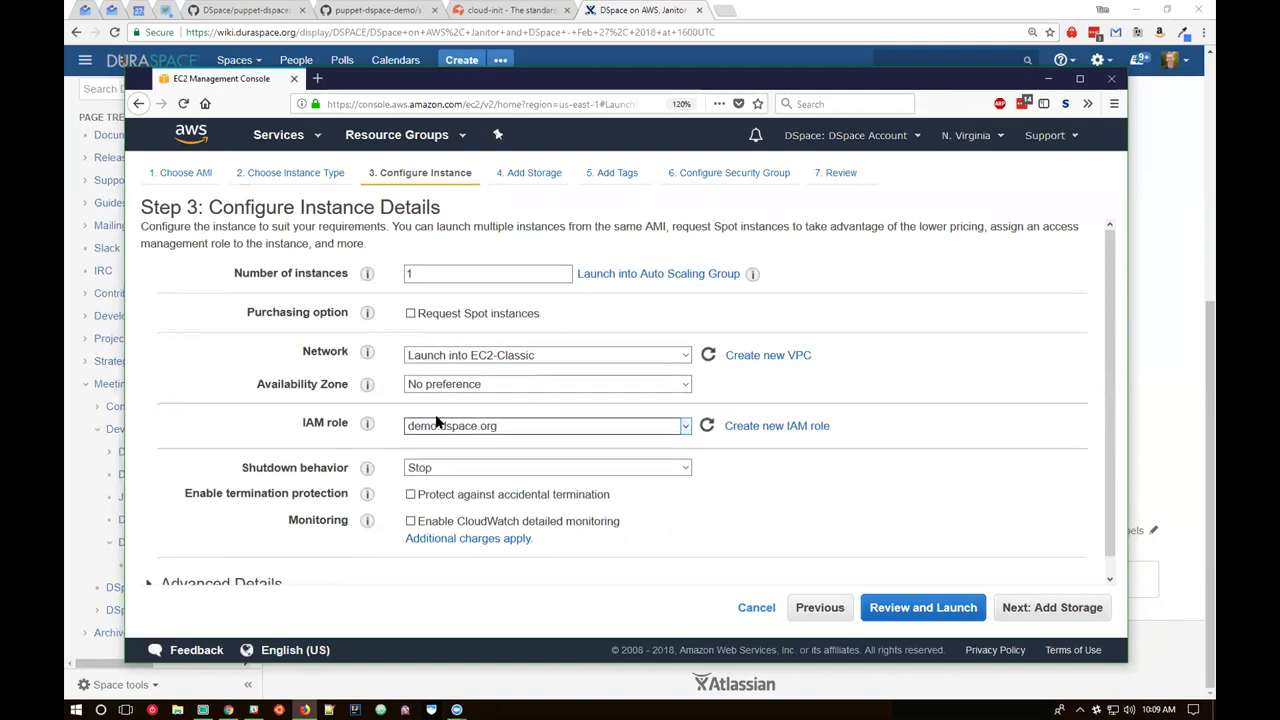
pyautogui.scroll(-1, 410, 446)
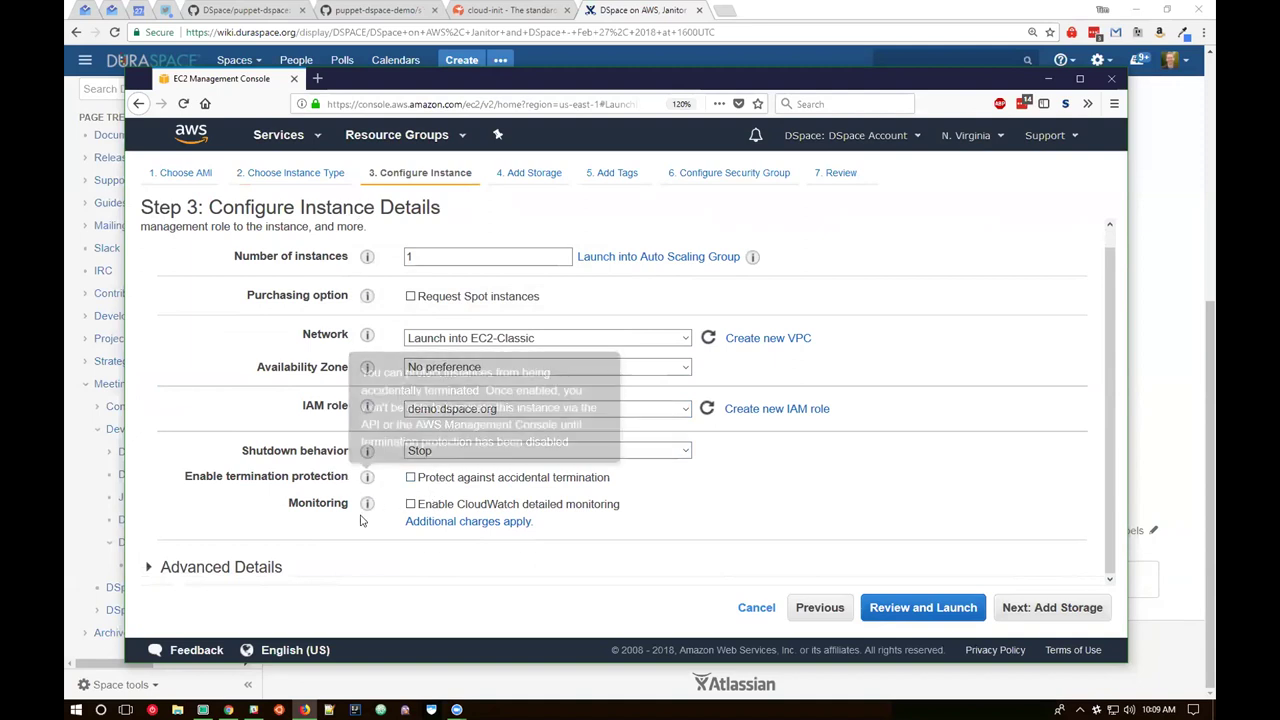
pyautogui.click(155, 567)
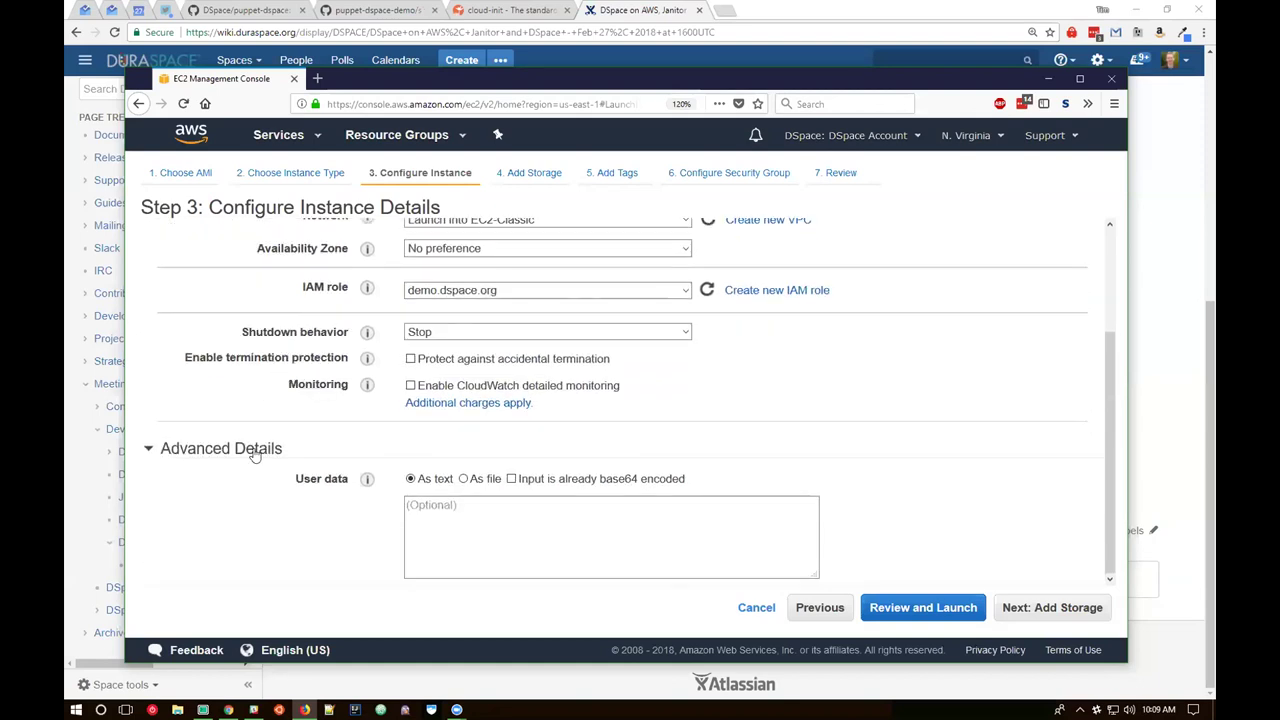
pyautogui.moveTo(296, 480); pyautogui.dragTo(362, 480)
pyautogui.tripleClick(348, 479)
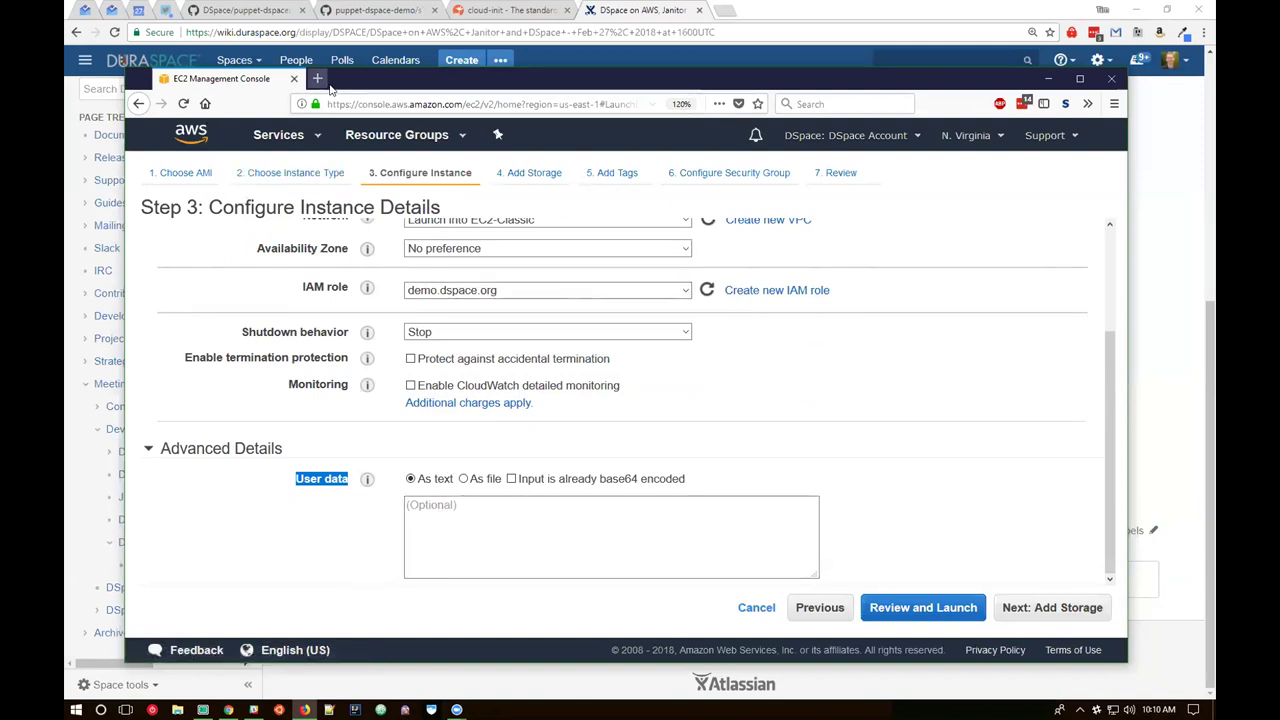
# - Switch to the DSpace wiki page in Chrome and open the linked puppet-dspace-demo GitHub repository in a new tab
pyautogui.click(921, 16)
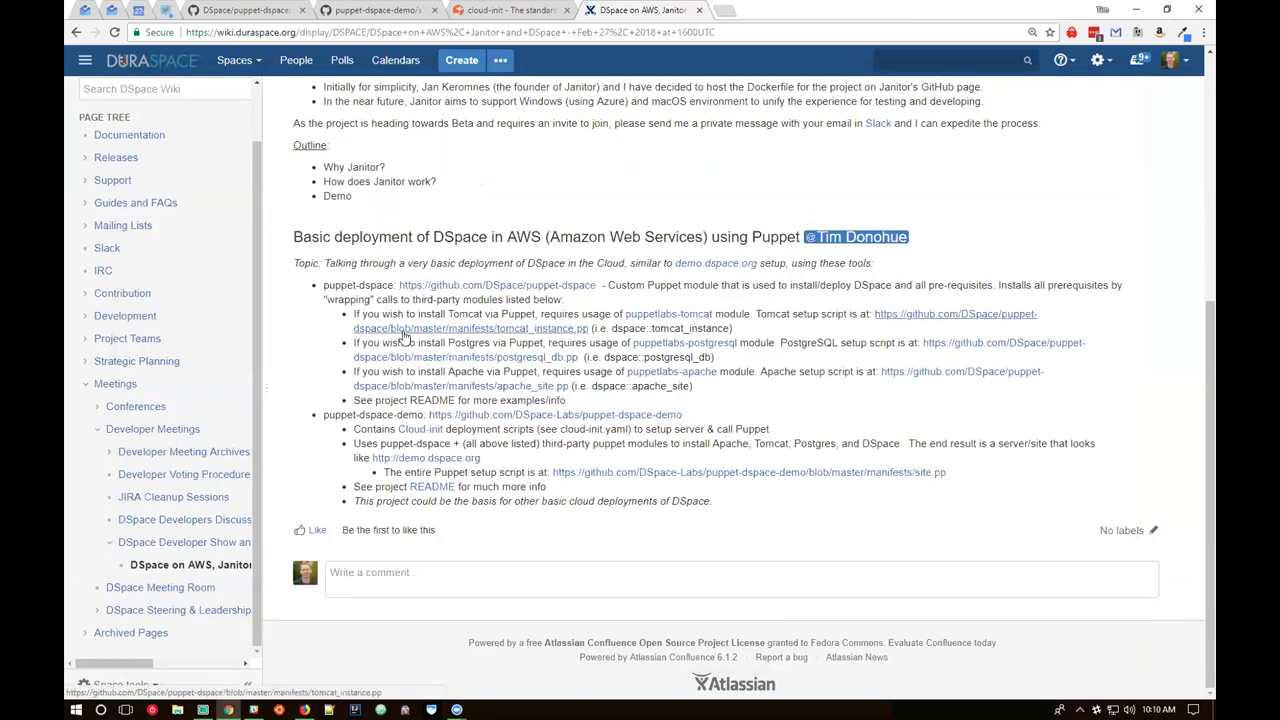
pyautogui.moveTo(324, 414); pyautogui.dragTo(425, 414)
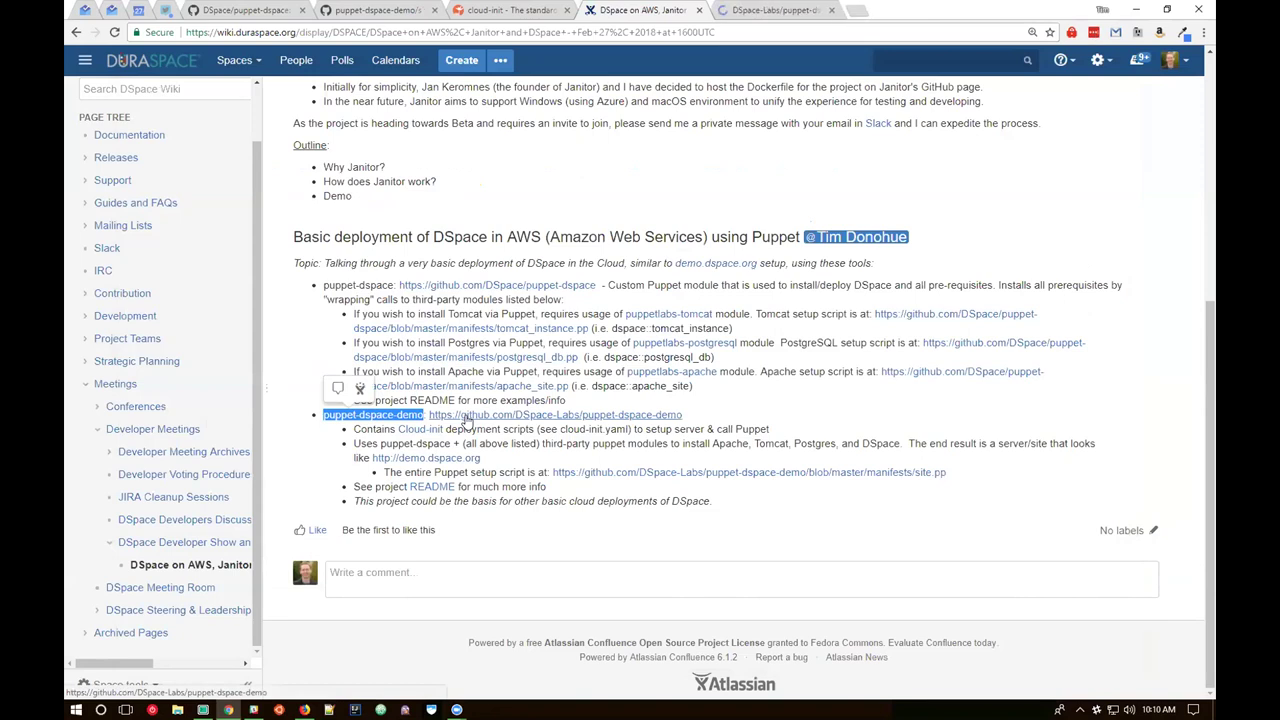
pyautogui.keyDown('ctrl'); pyautogui.click(483, 418); pyautogui.keyUp('ctrl')
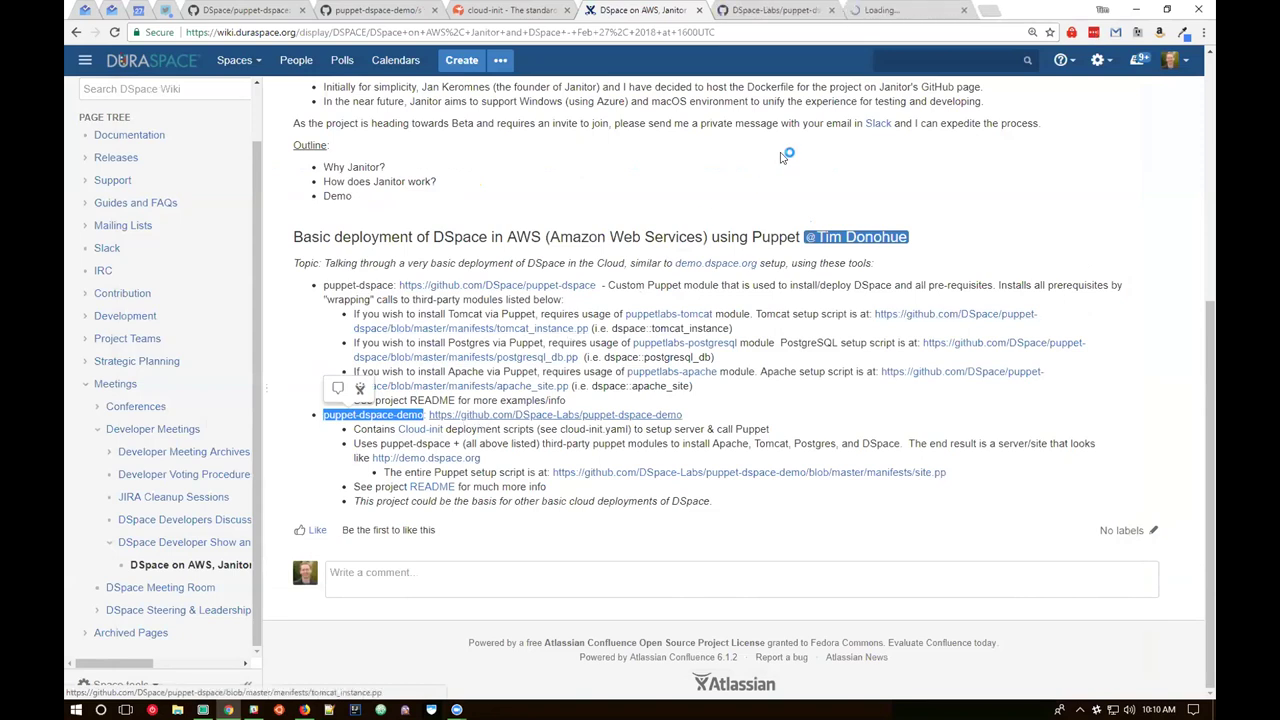
pyautogui.click(902, 10)
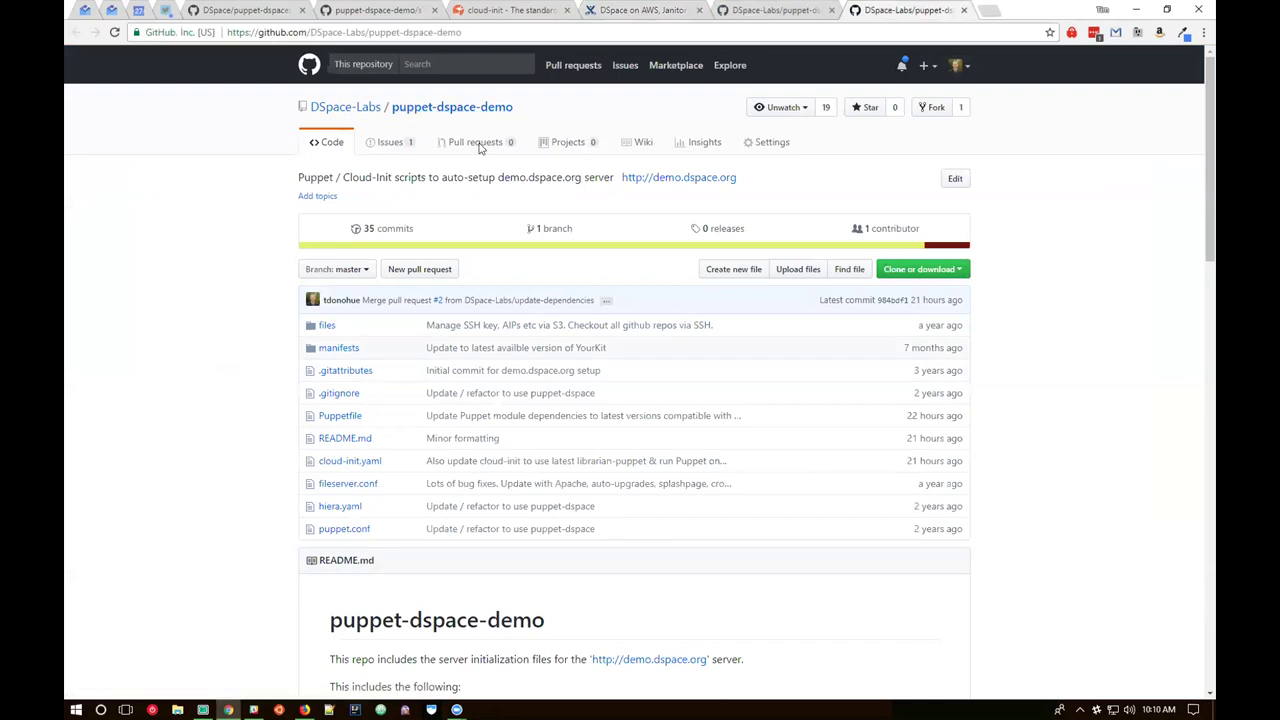
# - Open the raw version of the repository's cloud-init.yaml file and copy its entire contents
pyautogui.scroll(-1, 318, 117)
pyautogui.moveTo(344, 108); pyautogui.dragTo(418, 113)
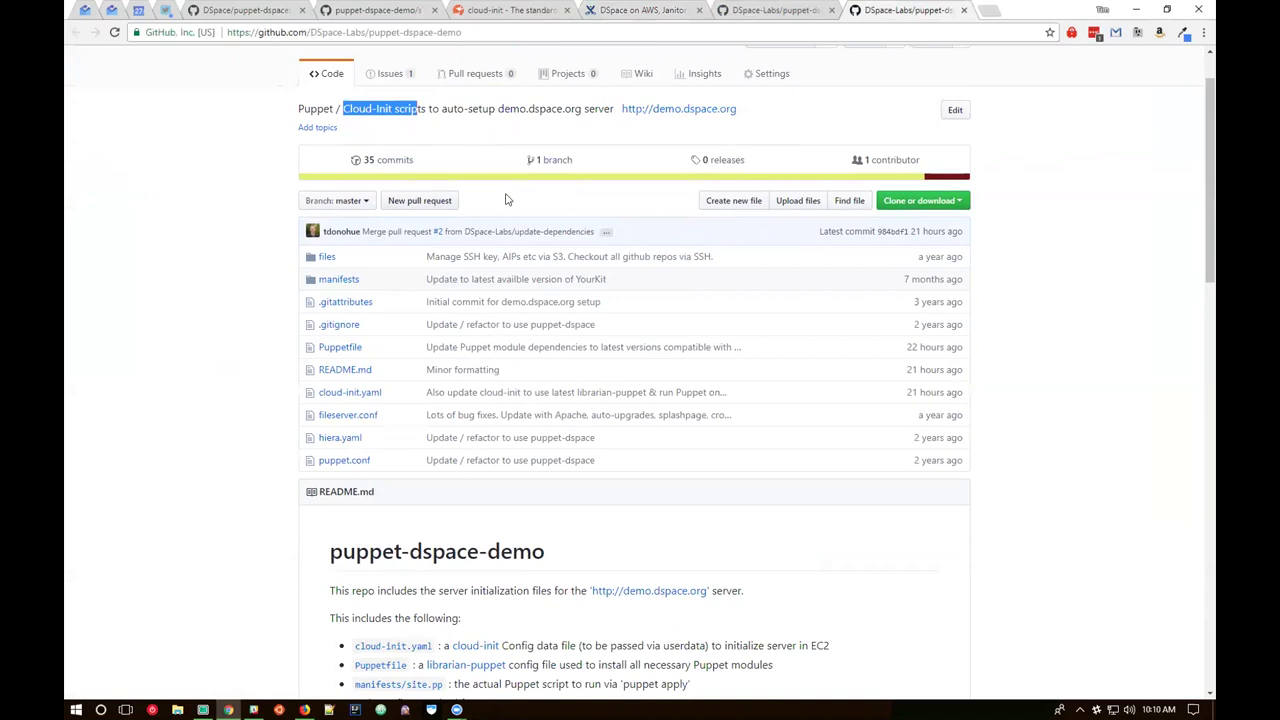
pyautogui.scroll(-1, 507, 200)
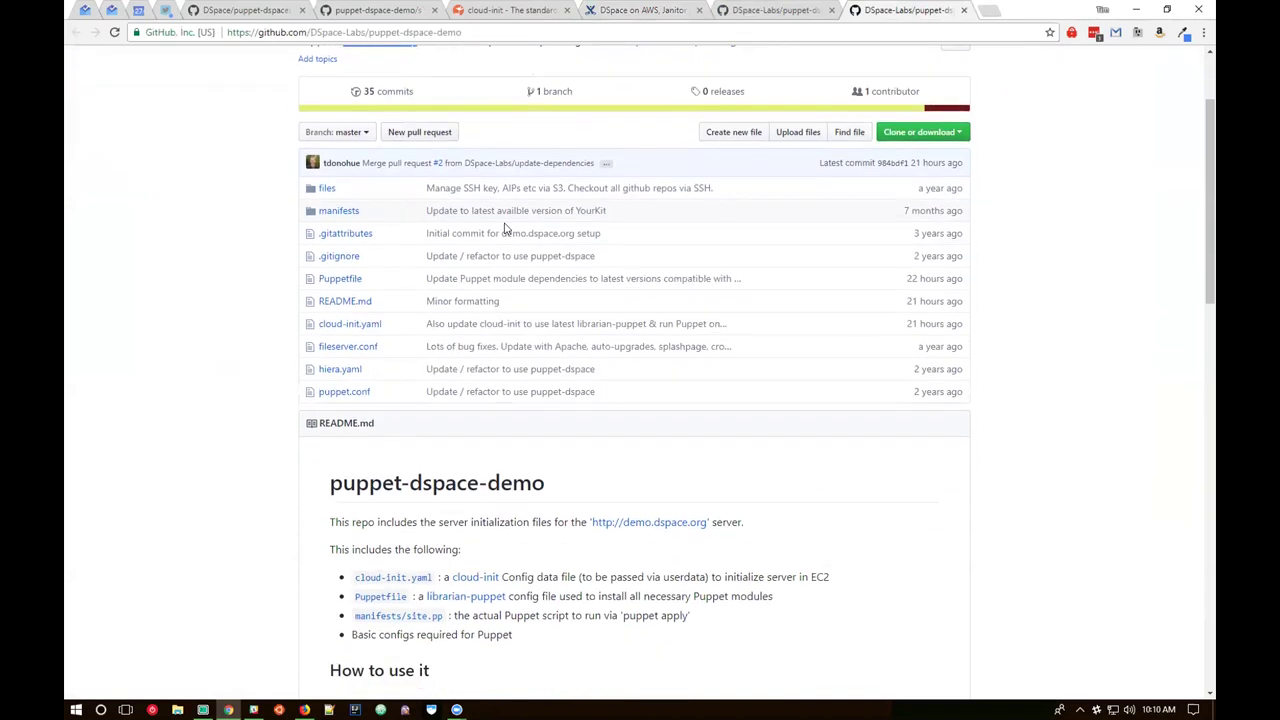
pyautogui.click(363, 330)
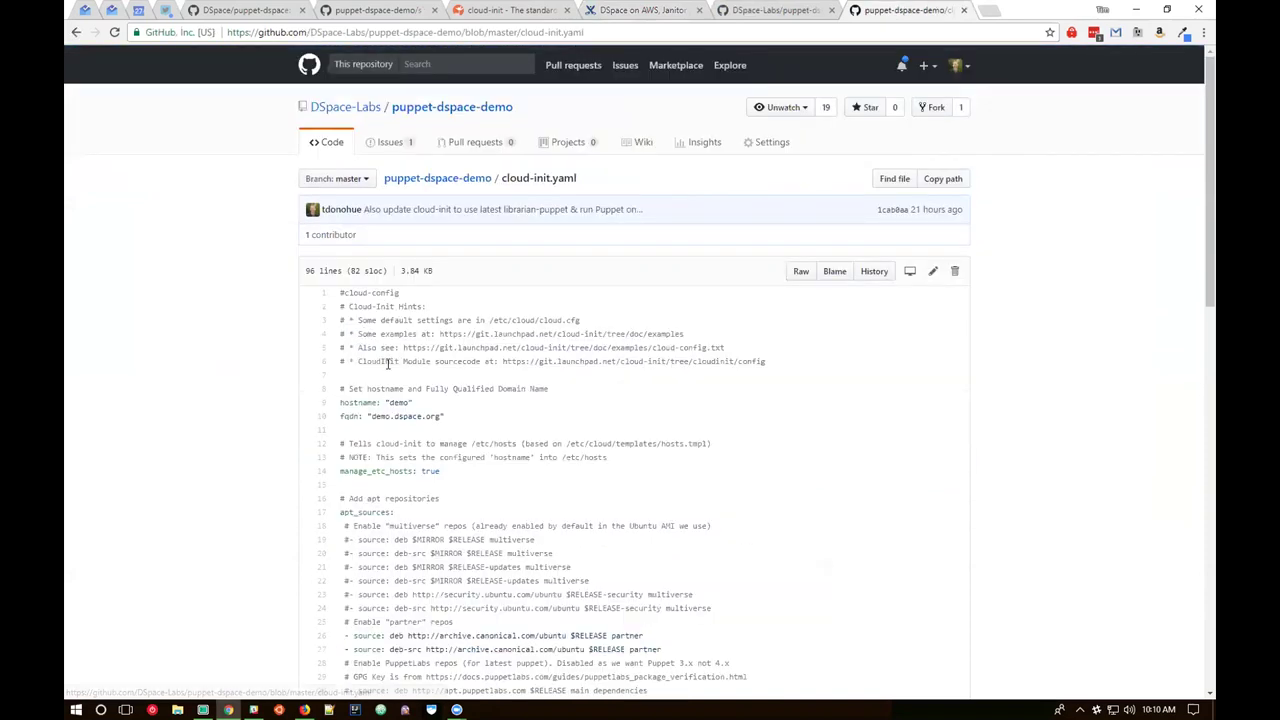
pyautogui.click(801, 271)
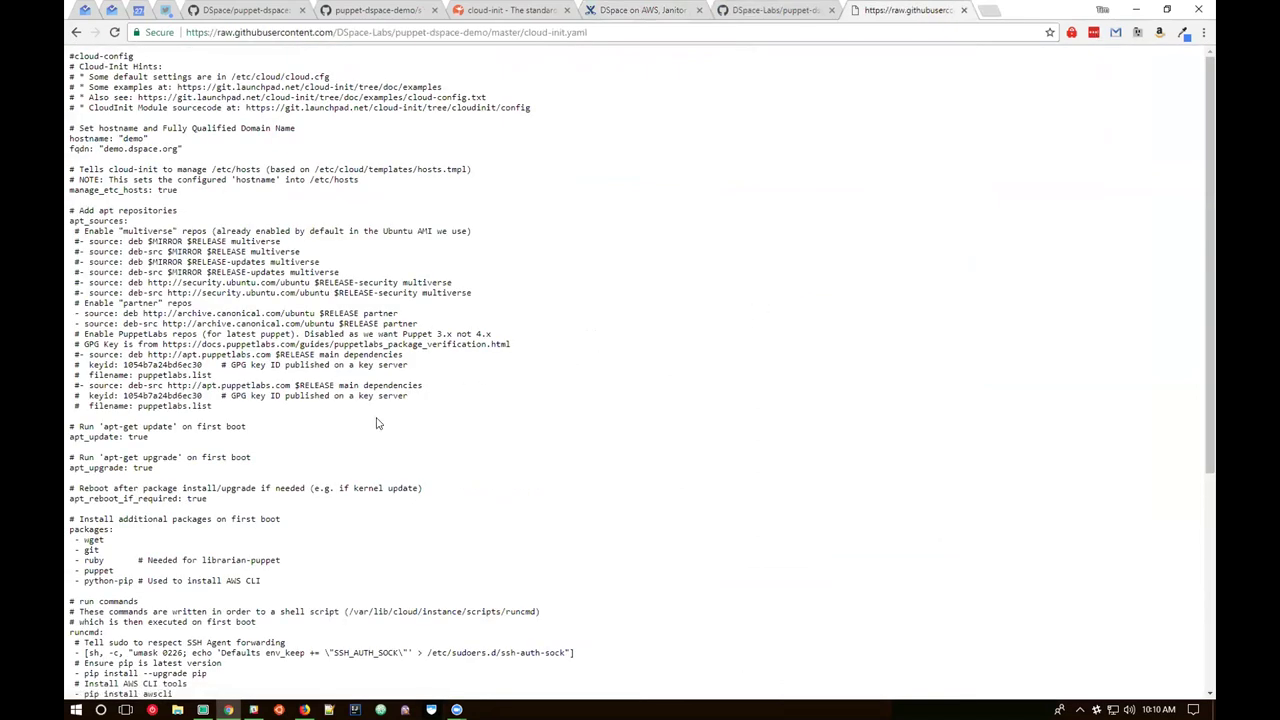
pyautogui.hotkey('ctrl', 'a')
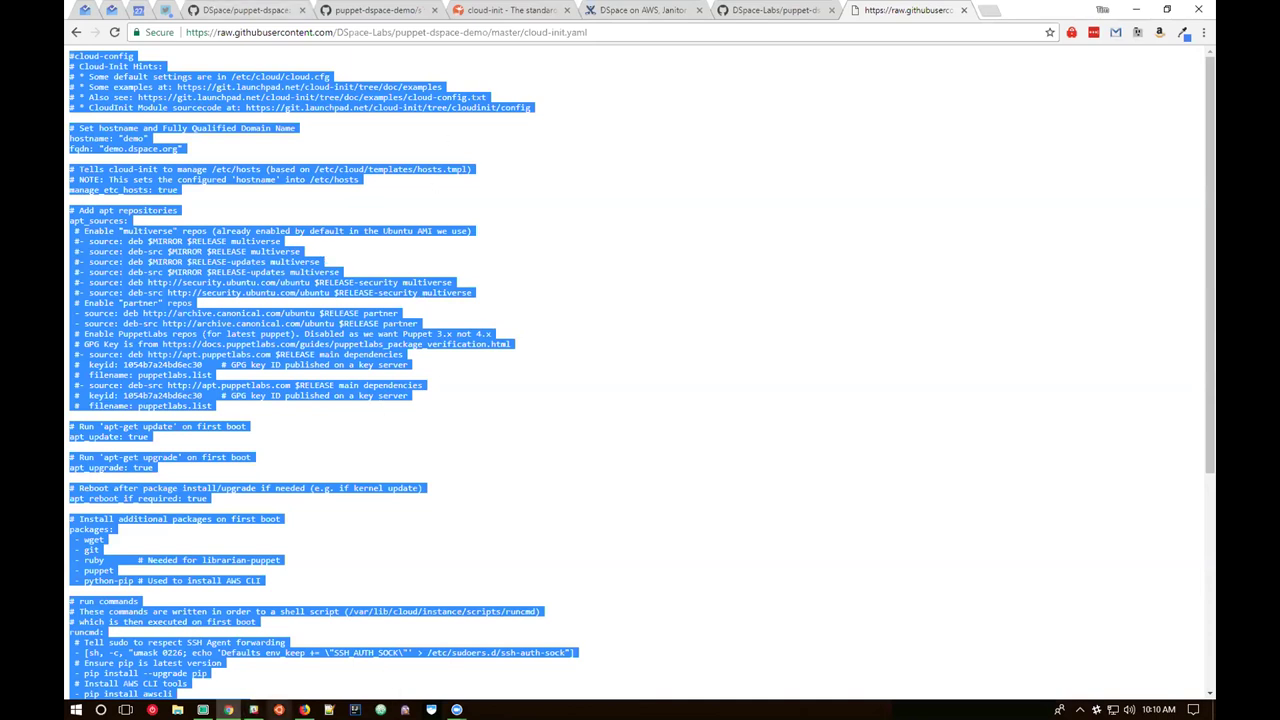
# - Switch back to the EC2 console and paste the cloud-init.yaml contents into the instance's User data as text
pyautogui.click(304, 709)
pyautogui.click(473, 538)
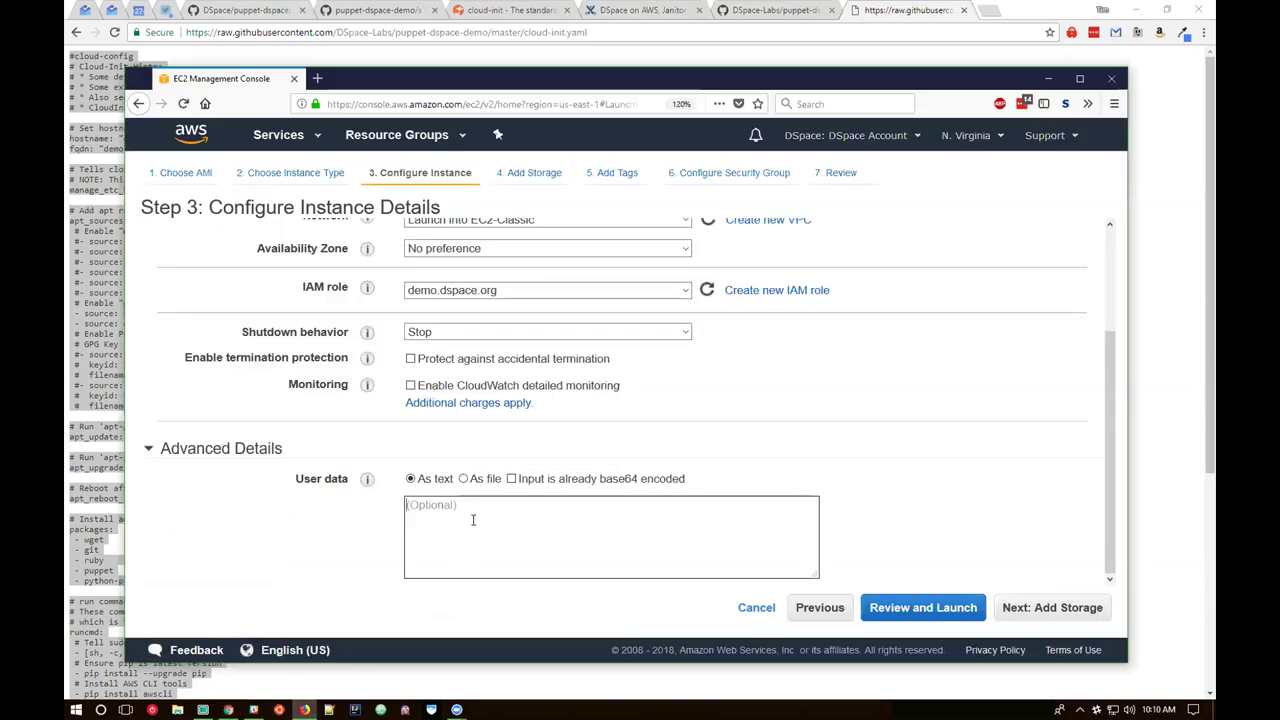
pyautogui.hotkey('ctrl', 'v')
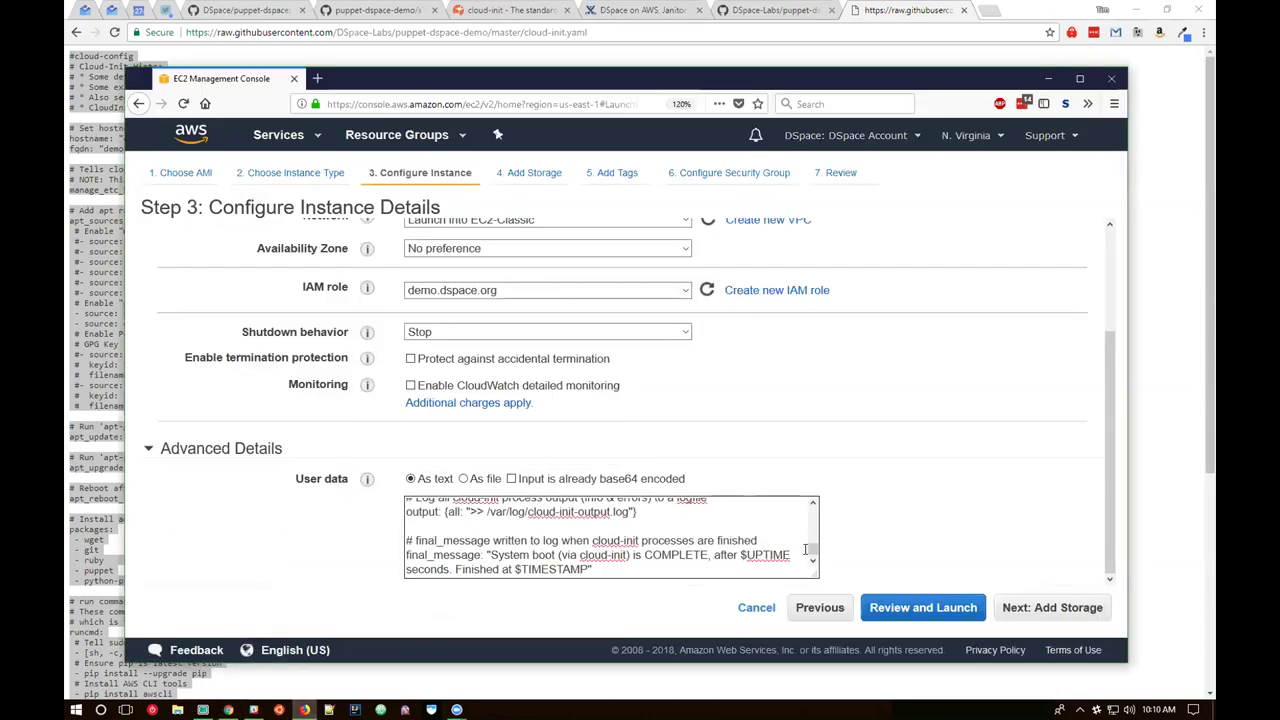
pyautogui.scroll(5, 808, 550)
pyautogui.moveTo(810, 548); pyautogui.dragTo(803, 511)
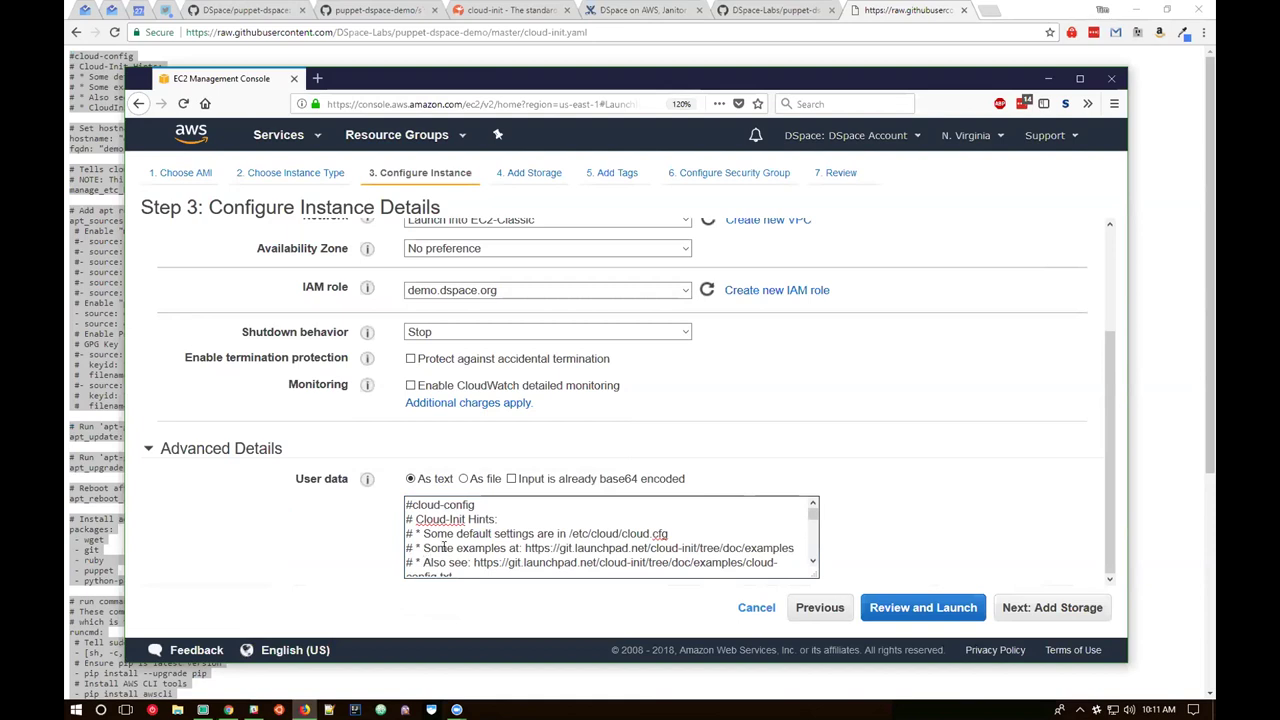
# - Proceed to the storage settings, set the root volume size to 75 GiB and remove the Instance Store 0 volume
pyautogui.click(1030, 610)
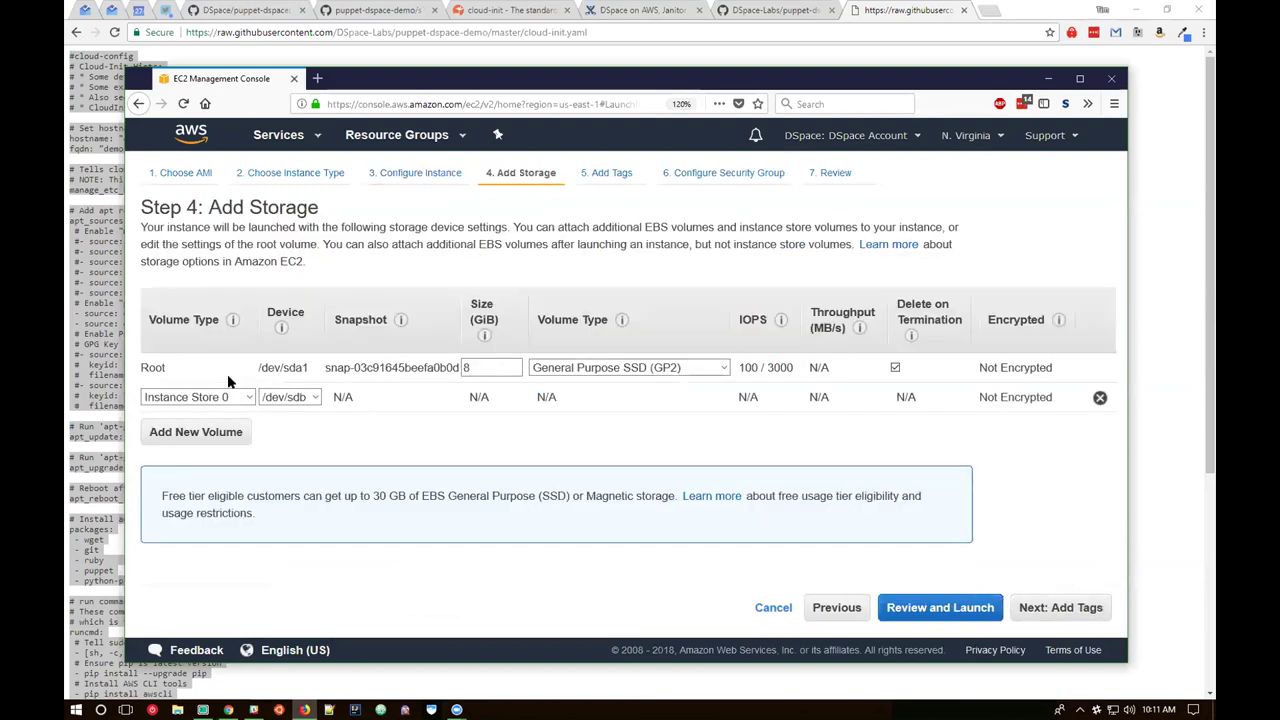
pyautogui.doubleClick(479, 366)
pyautogui.click(1100, 398)
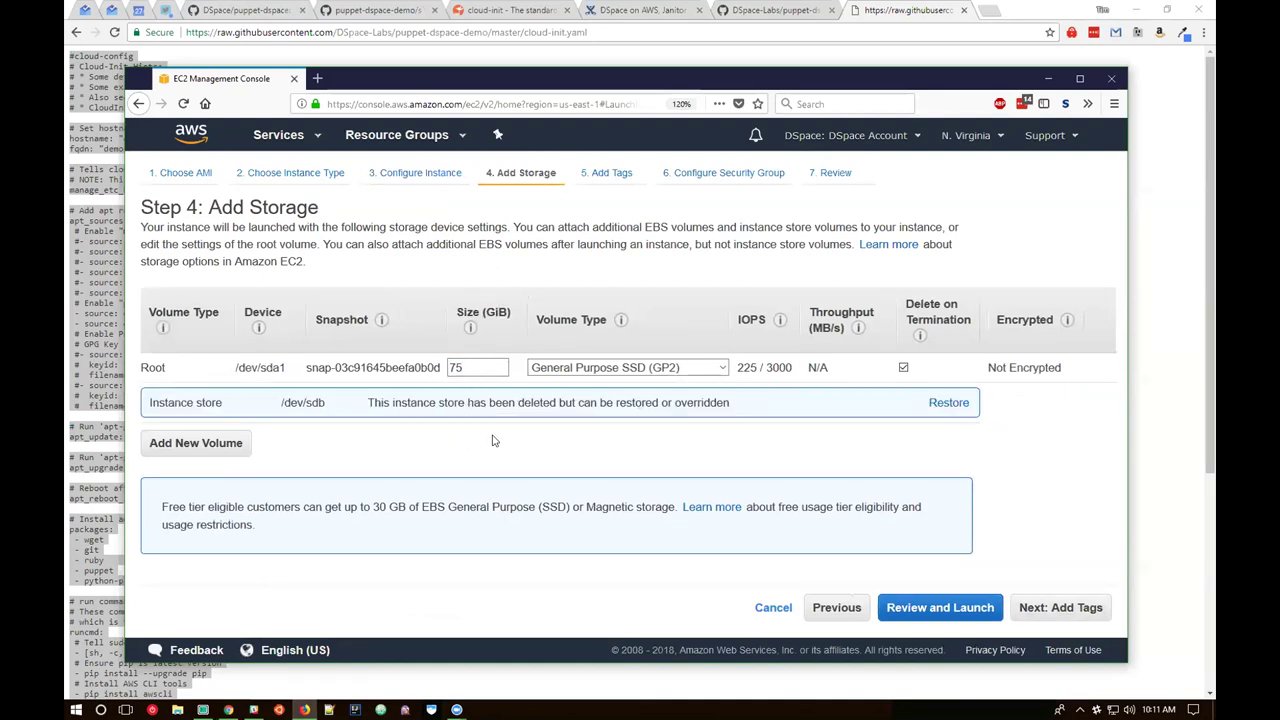
# - Proceed to the instance tags and add a tag with key Name and value TEST DSpace Deployment
pyautogui.click(1058, 607)
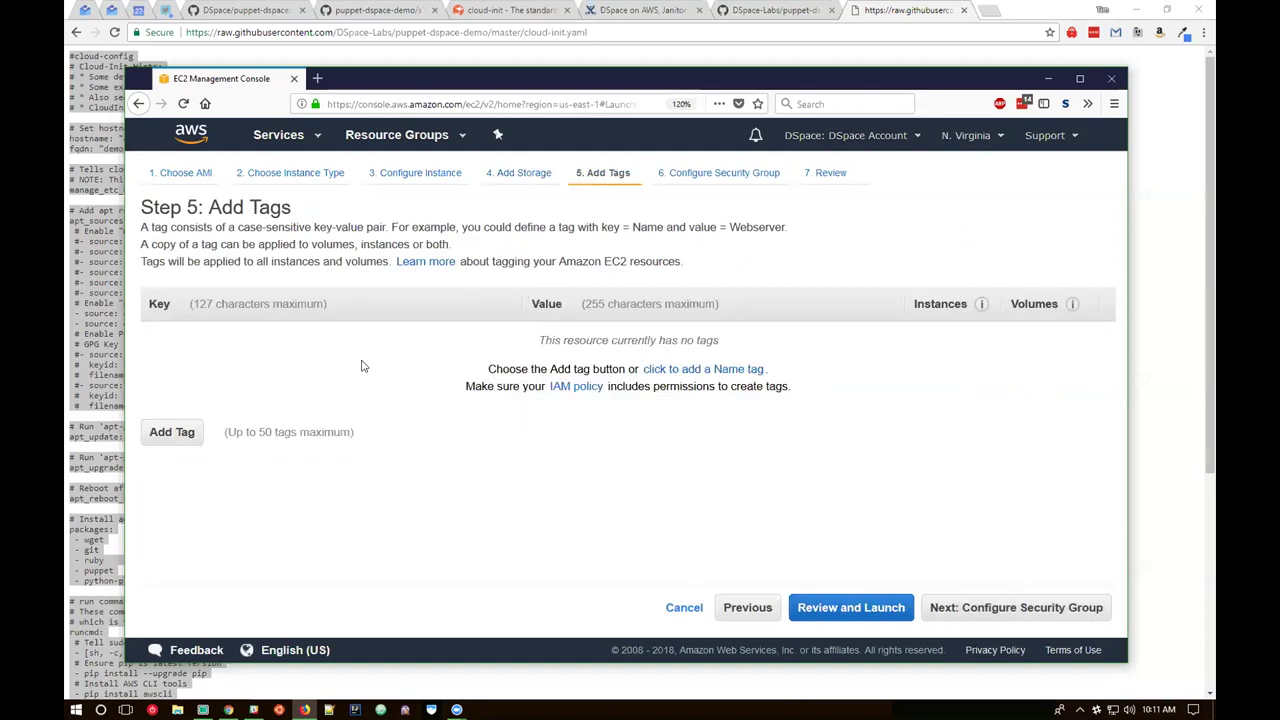
pyautogui.click(172, 432)
pyautogui.write('Name')
pyautogui.click(584, 330)
pyautogui.write('TEST DSpace Deployment')
pyautogui.click(565, 151)
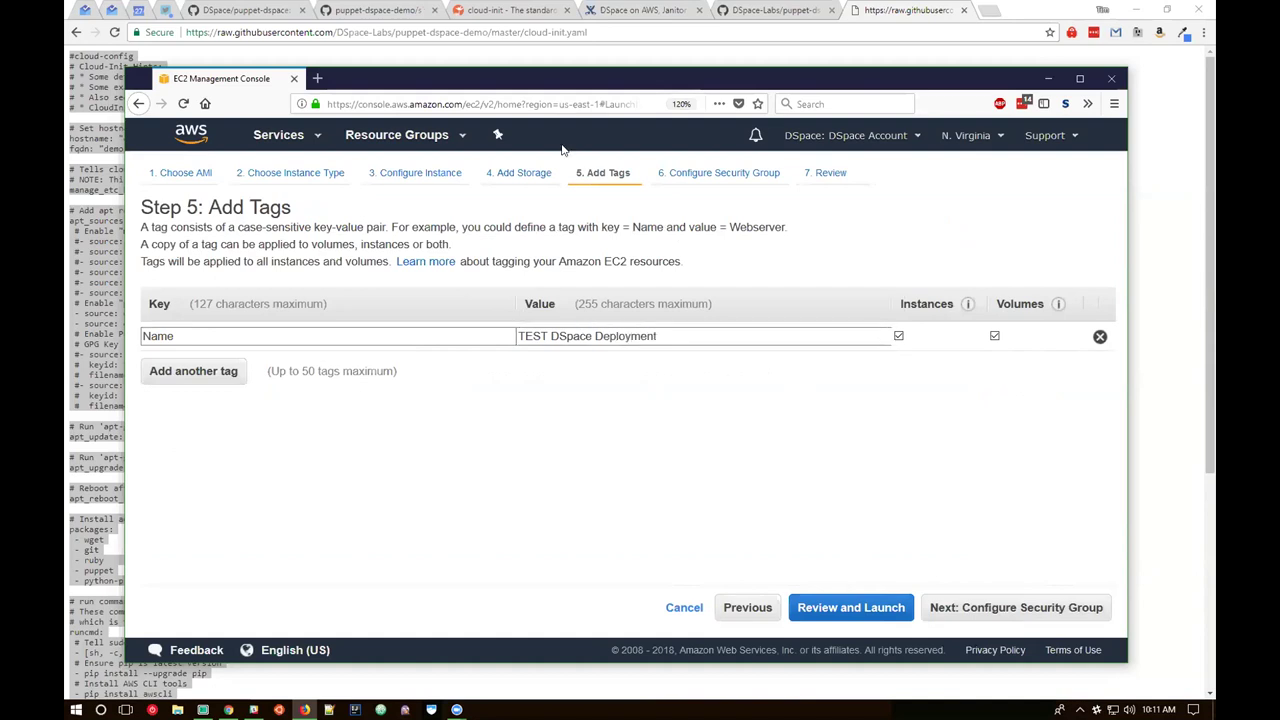
# - Assign the existing demo.dspace.org security group to the instance and check the port ranges in its inbound rules
pyautogui.click(981, 608)
pyautogui.click(438, 311)
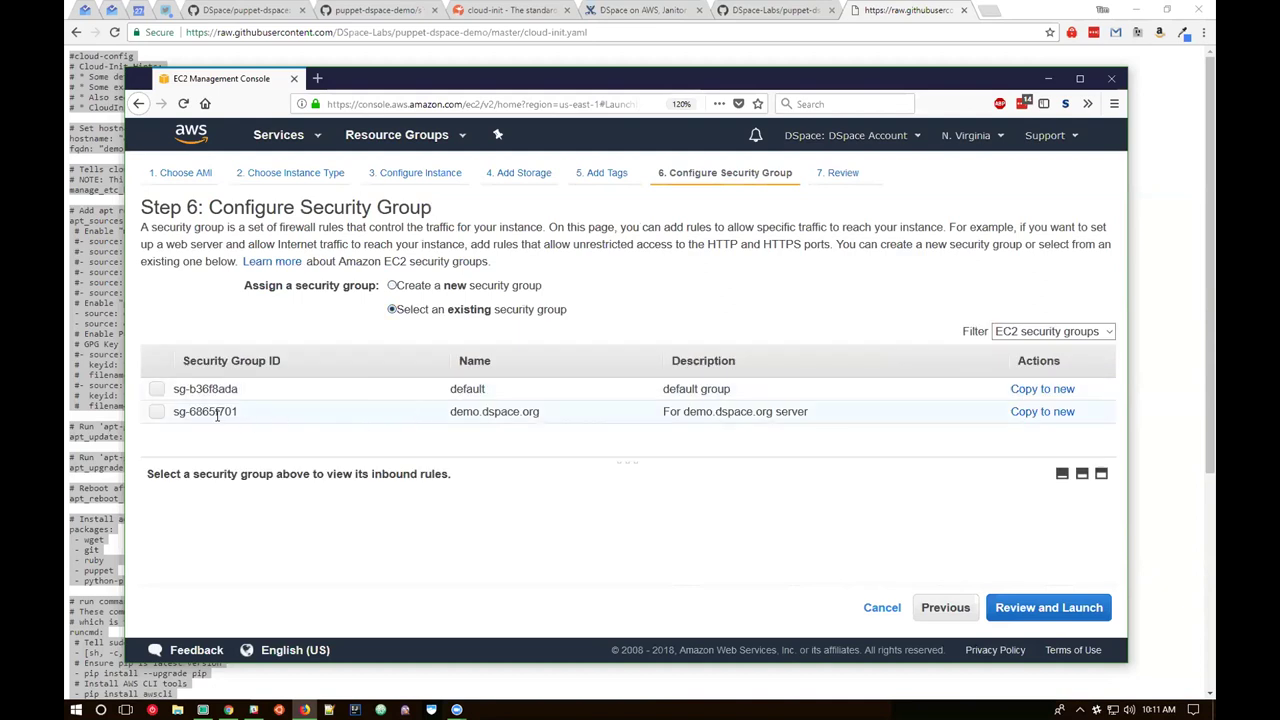
pyautogui.click(157, 414)
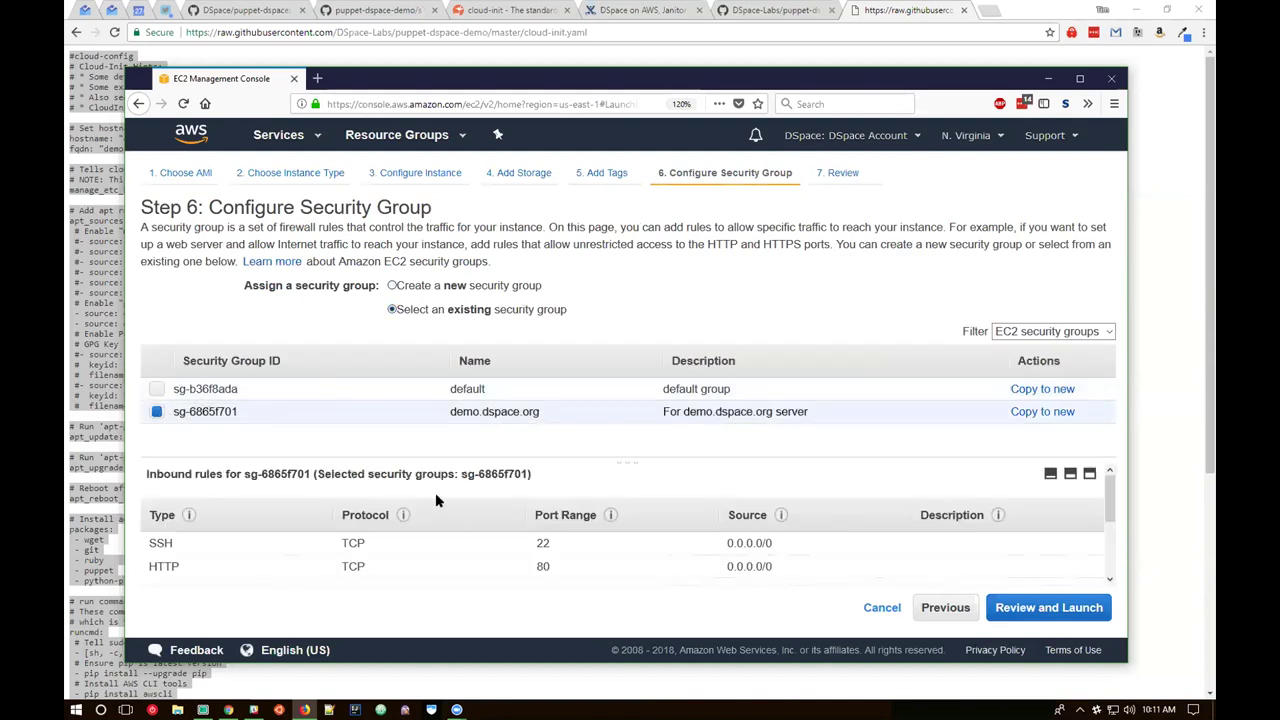
pyautogui.scroll(-5, 445, 500)
pyautogui.scroll(4, 546, 525)
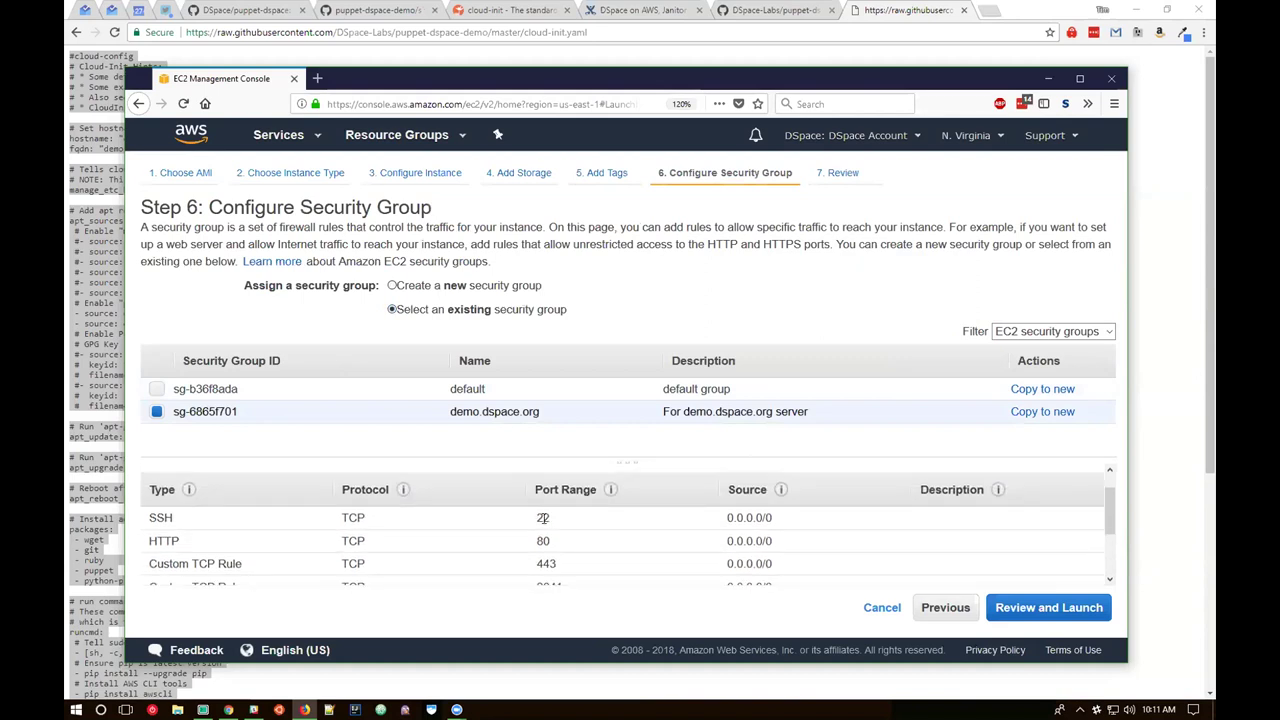
pyautogui.doubleClick(545, 517)
pyautogui.scroll(-3, 545, 519)
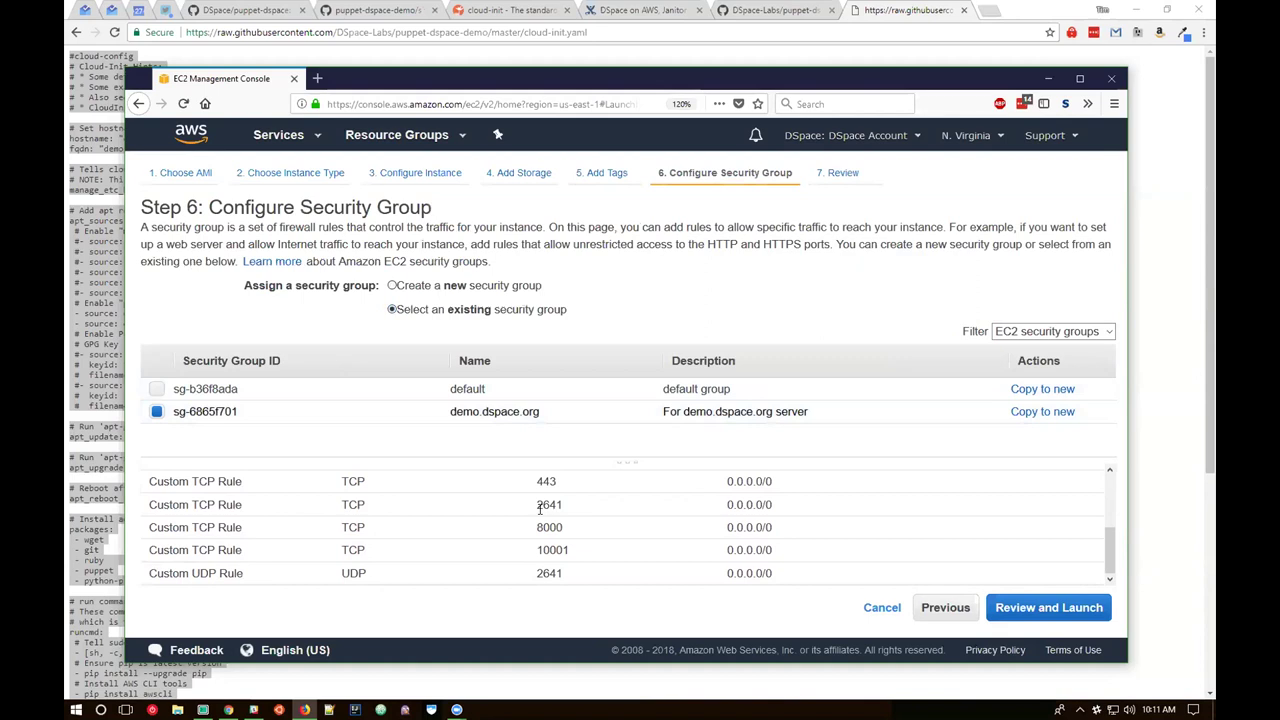
pyautogui.moveTo(537, 508); pyautogui.dragTo(584, 509)
# - Proceed to the launch review and examine the instance type, security group rules and expanded instance details, including the user data
pyautogui.click(1032, 610)
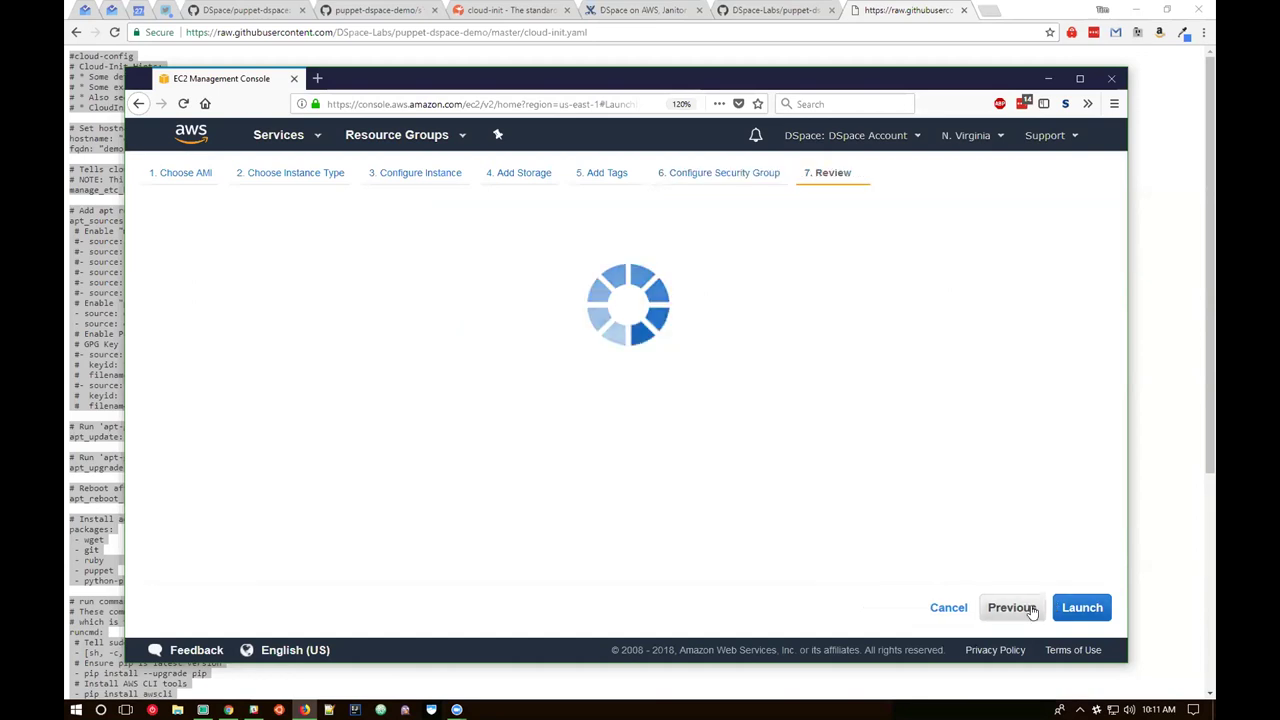
pyautogui.scroll(-5, 406, 380)
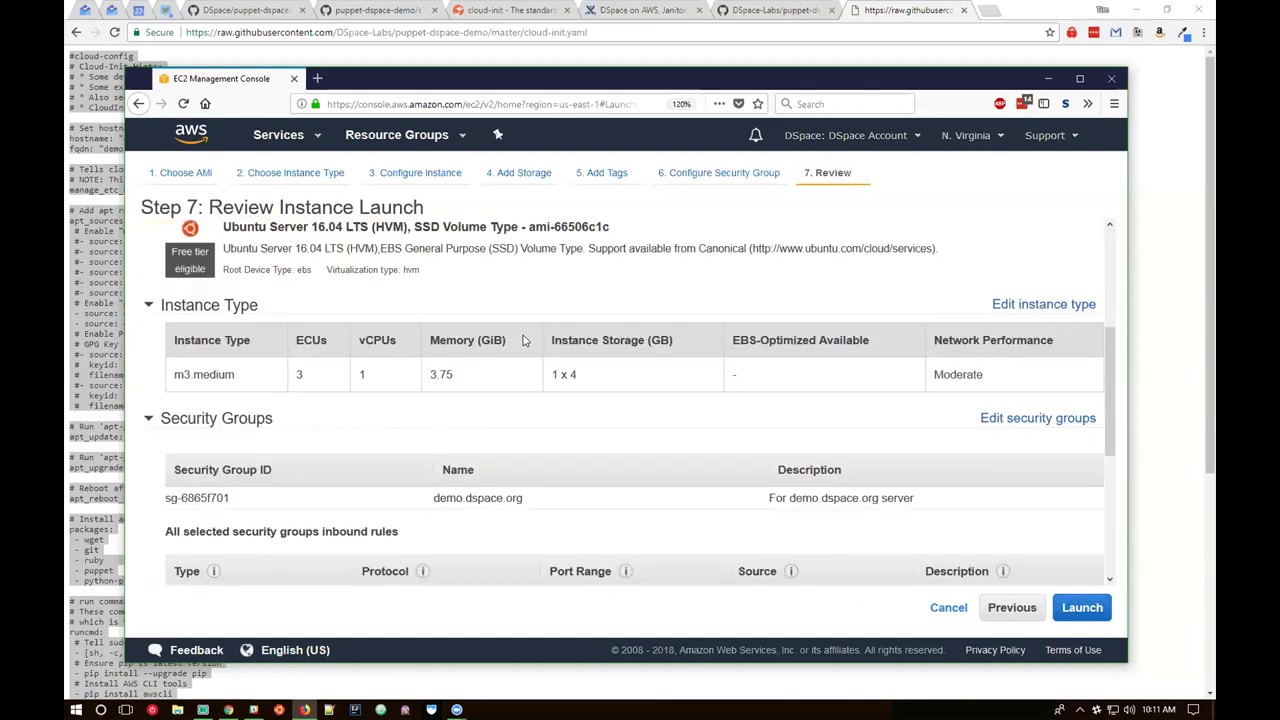
pyautogui.scroll(-3, 281, 381)
pyautogui.scroll(2, 166, 292)
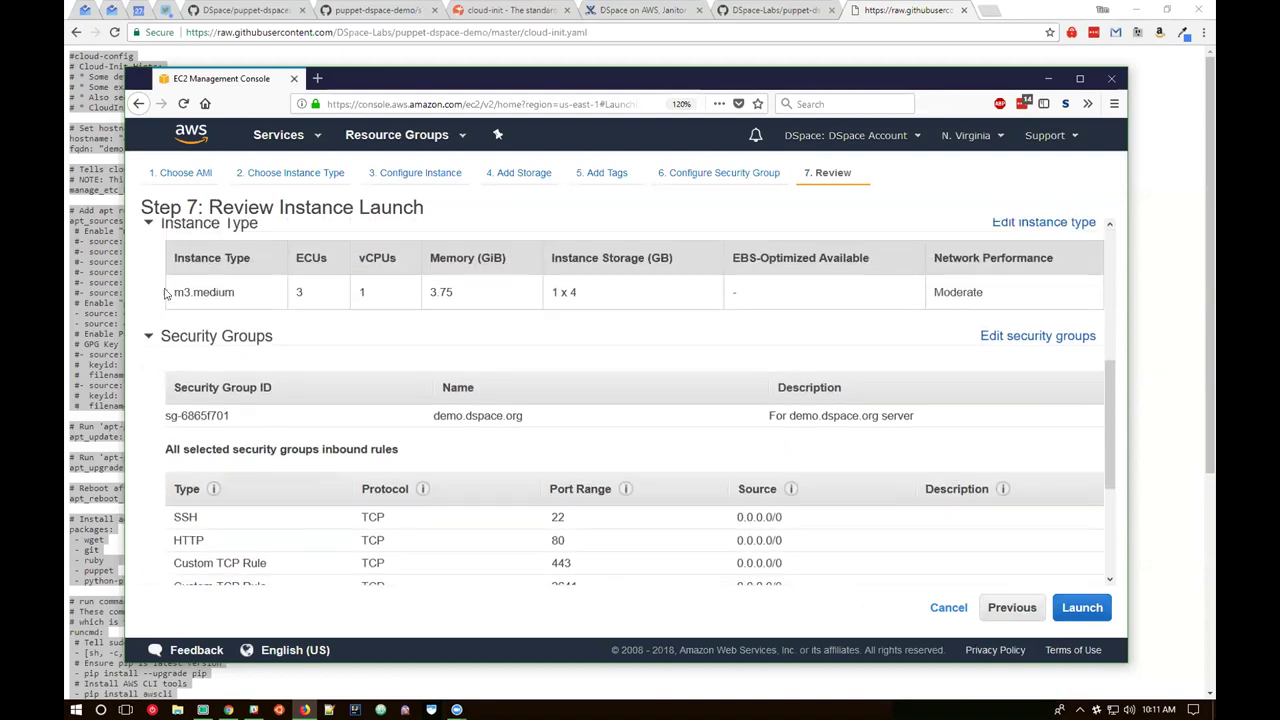
pyautogui.scroll(-4, 240, 390)
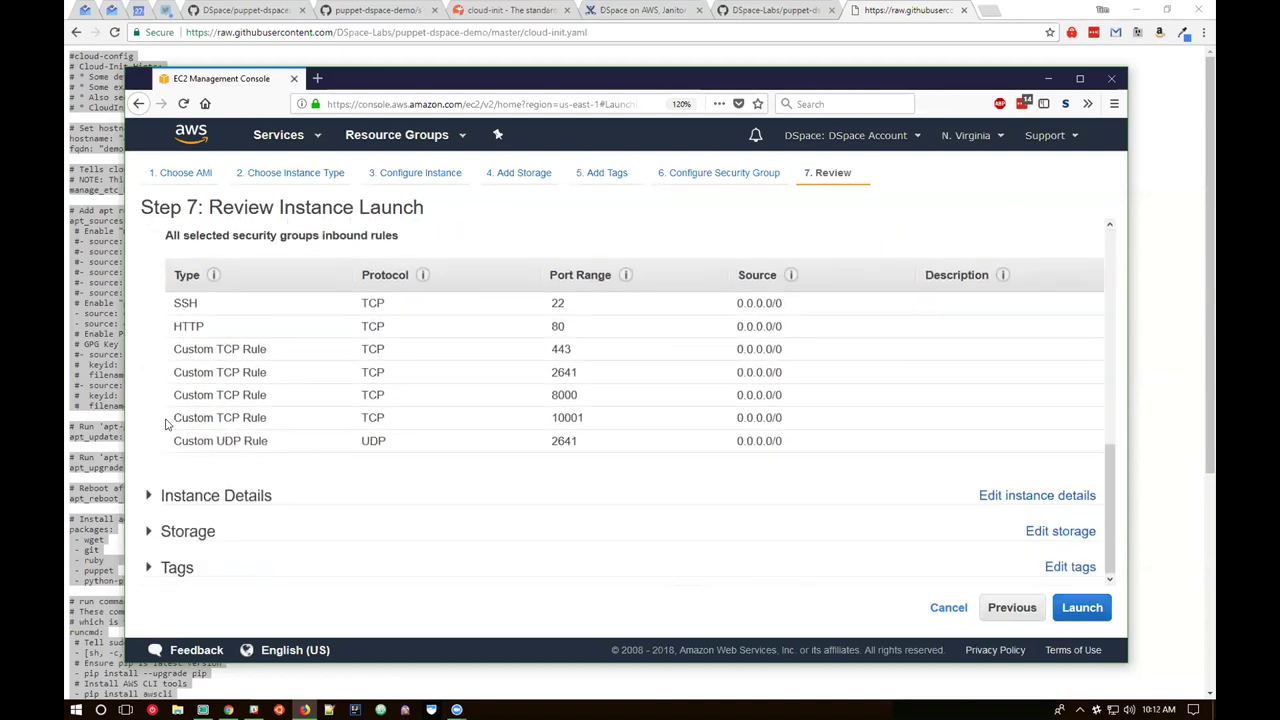
pyautogui.scroll(8, 202, 466)
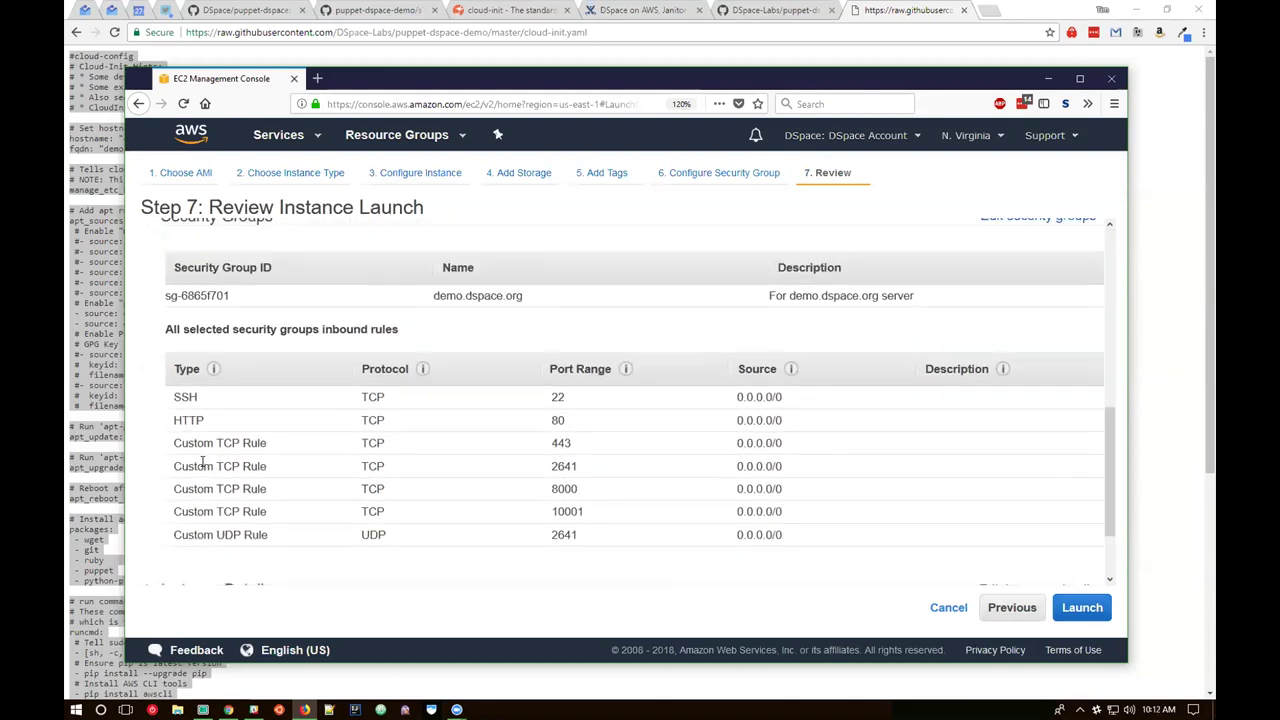
pyautogui.scroll(-6, 205, 448)
pyautogui.scroll(-2, 205, 448)
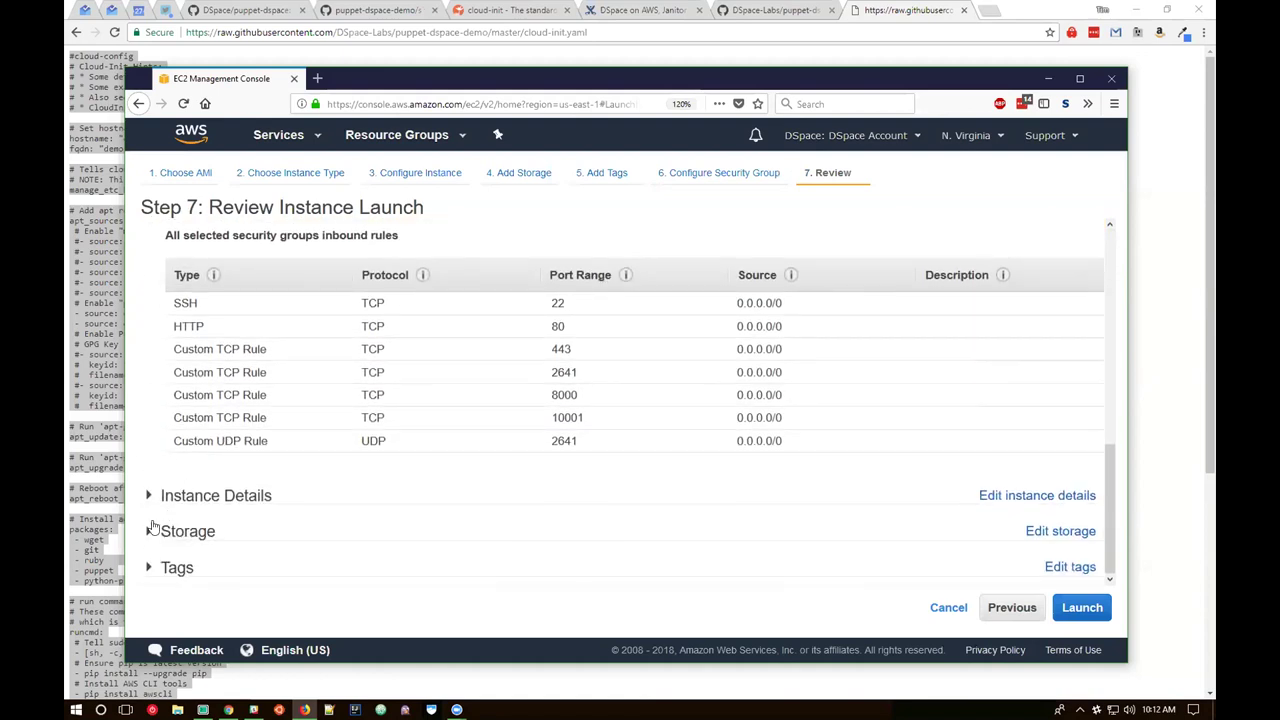
pyautogui.click(150, 494)
pyautogui.scroll(-2, 300, 466)
pyautogui.scroll(-3, 330, 458)
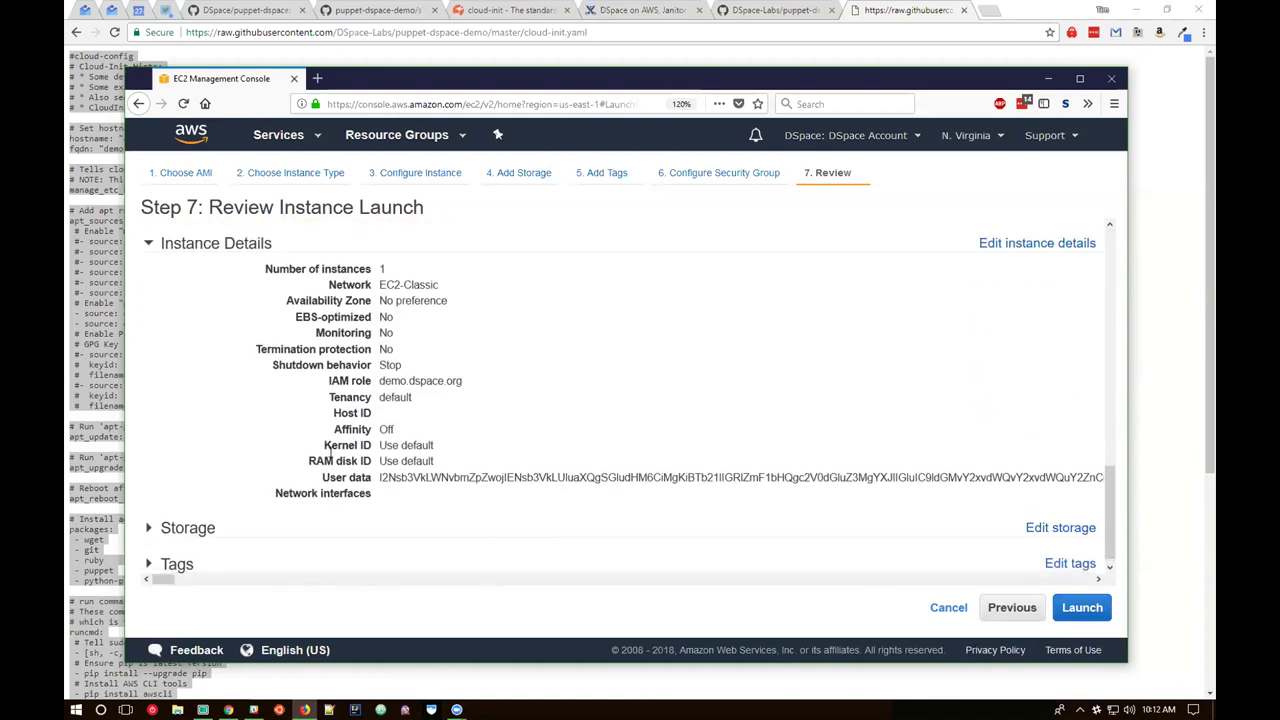
pyautogui.moveTo(381, 468); pyautogui.dragTo(927, 467)
pyautogui.click(604, 480)
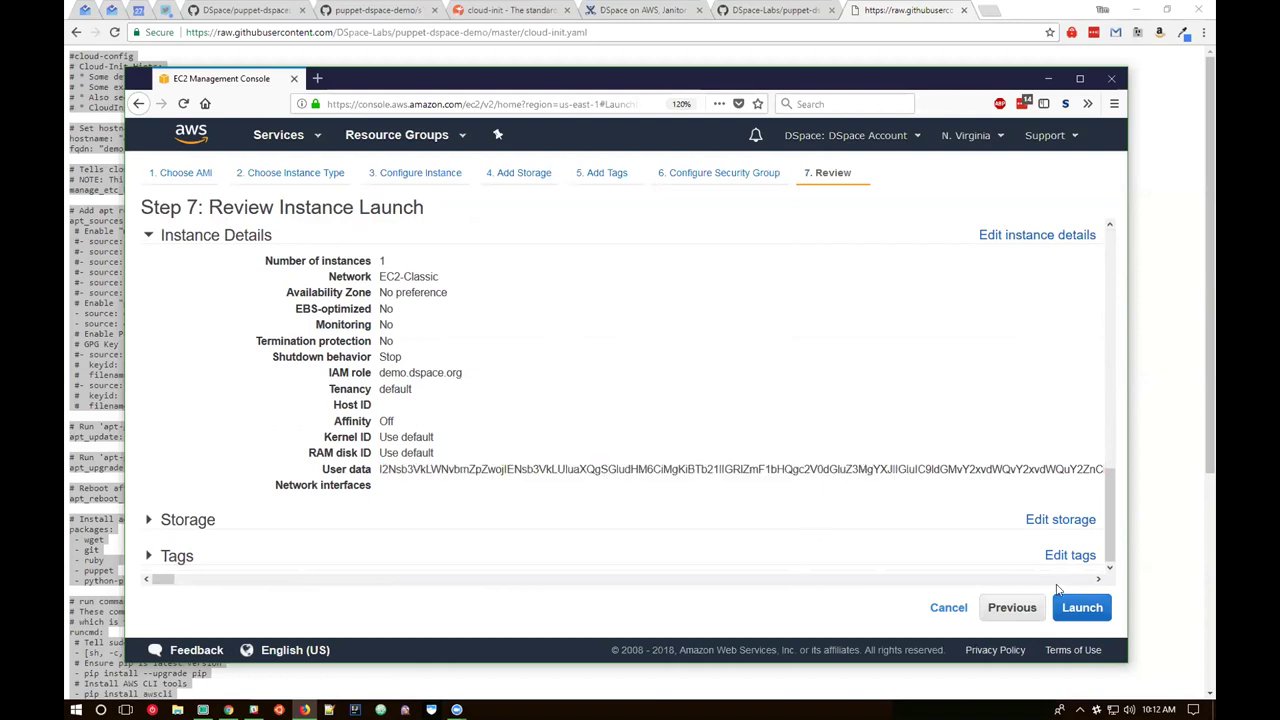
# - Launch the instance with the existing dspacedev key pair, acknowledging access to its private key, and open it in the instances list
pyautogui.click(1081, 609)
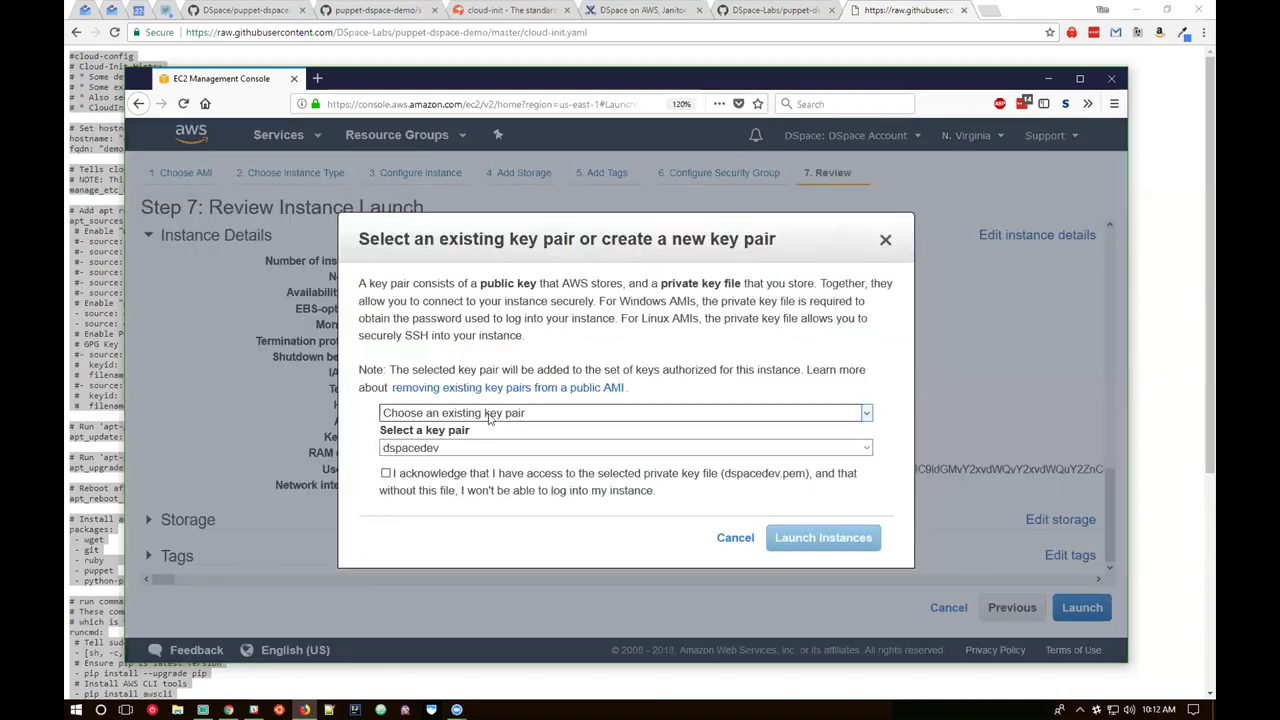
pyautogui.click(386, 473)
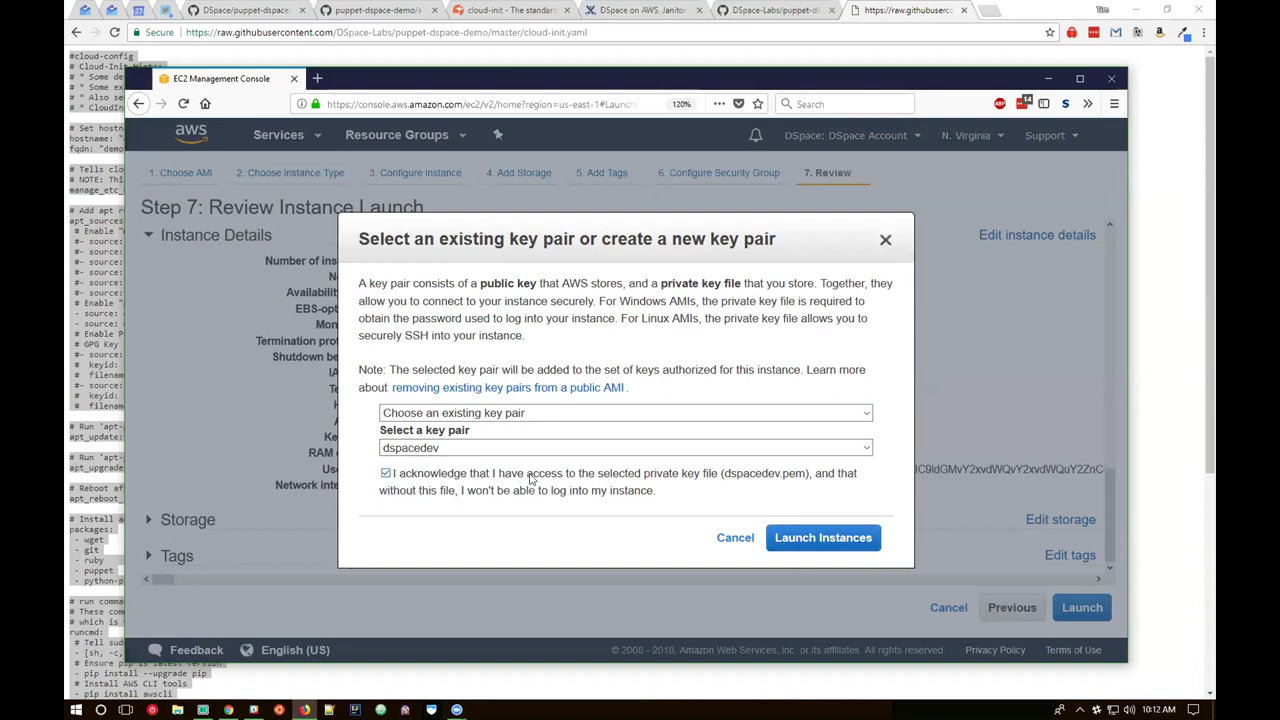
pyautogui.click(814, 538)
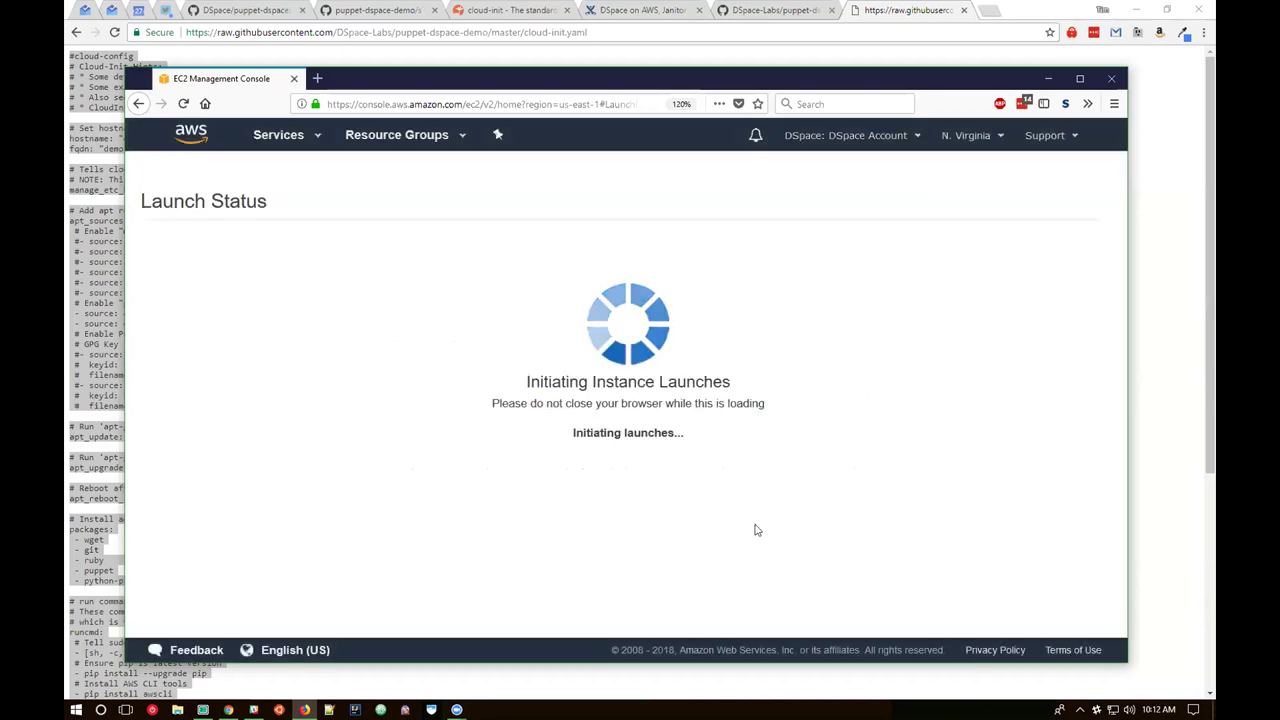
pyautogui.click(520, 291)
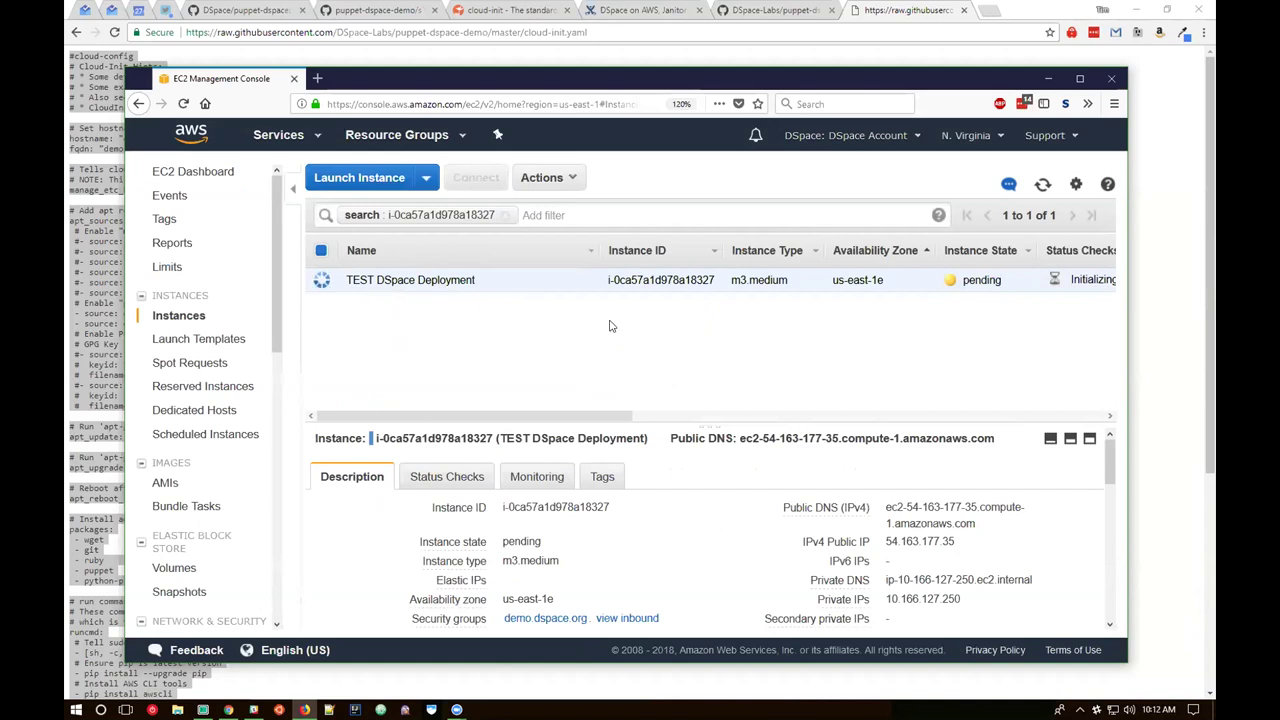
# - Switch to Chrome, return from the raw file to its GitHub page and open the DSpace-Labs organization page
pyautogui.click(75, 35)
pyautogui.click(75, 35)
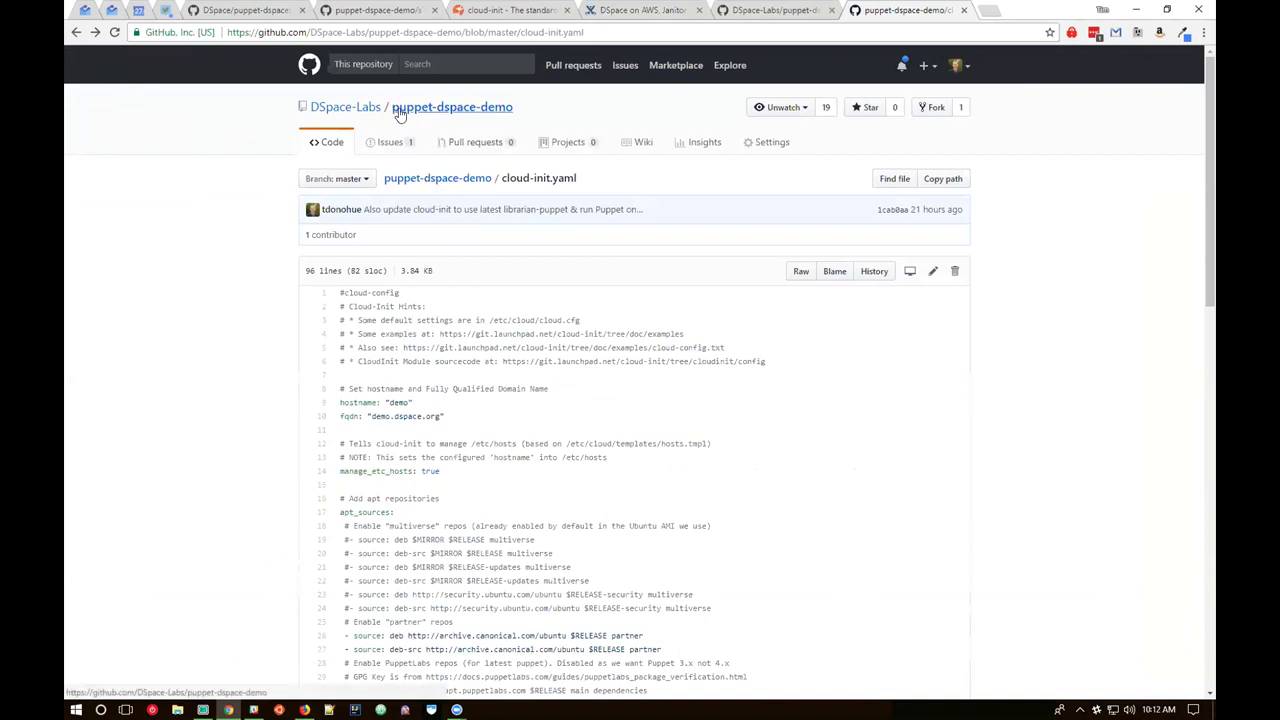
pyautogui.moveTo(381, 112); pyautogui.dragTo(309, 116)
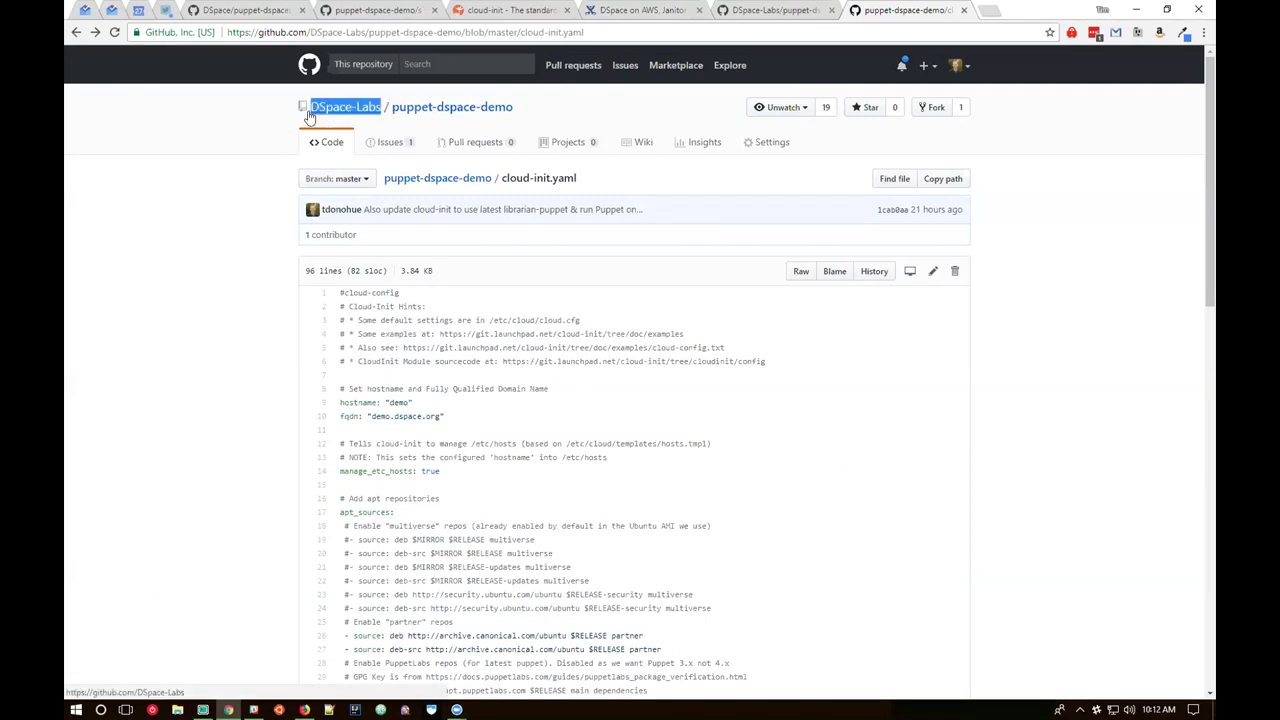
pyautogui.click(341, 113)
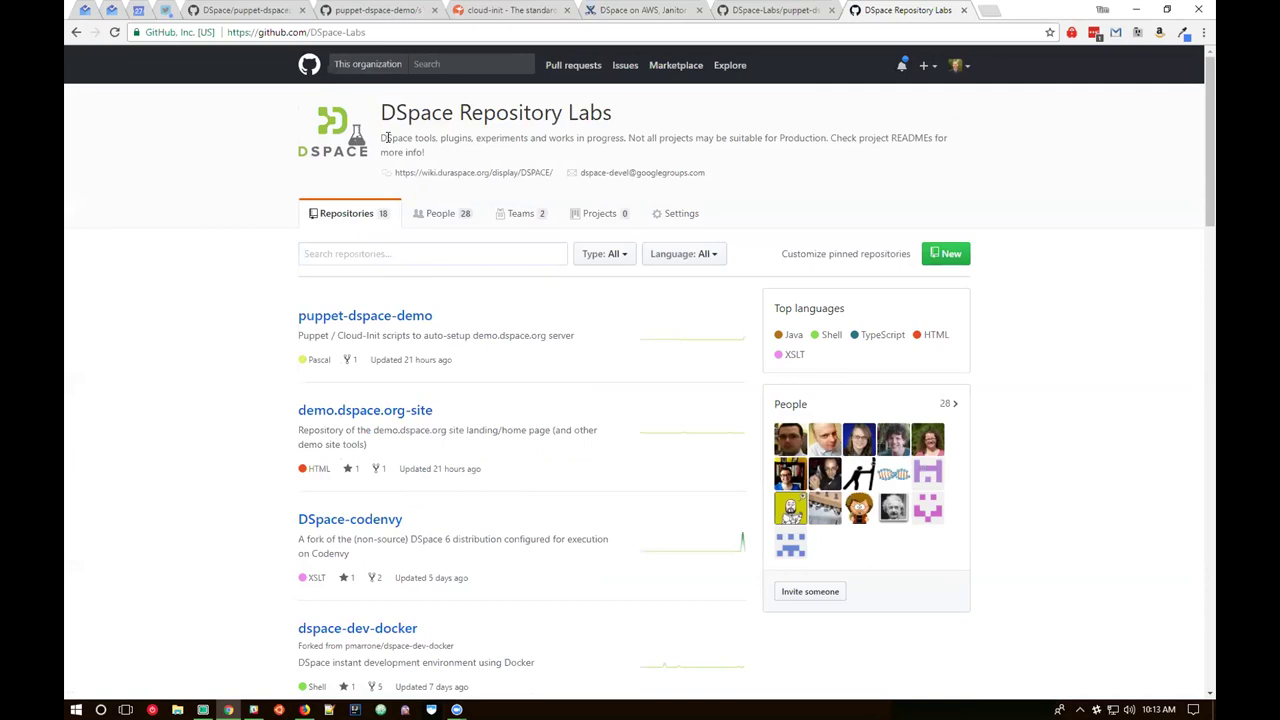
# - Open the puppet-dspace-demo repository from the organization's list and view its cloud-init.yaml file
pyautogui.click(376, 318)
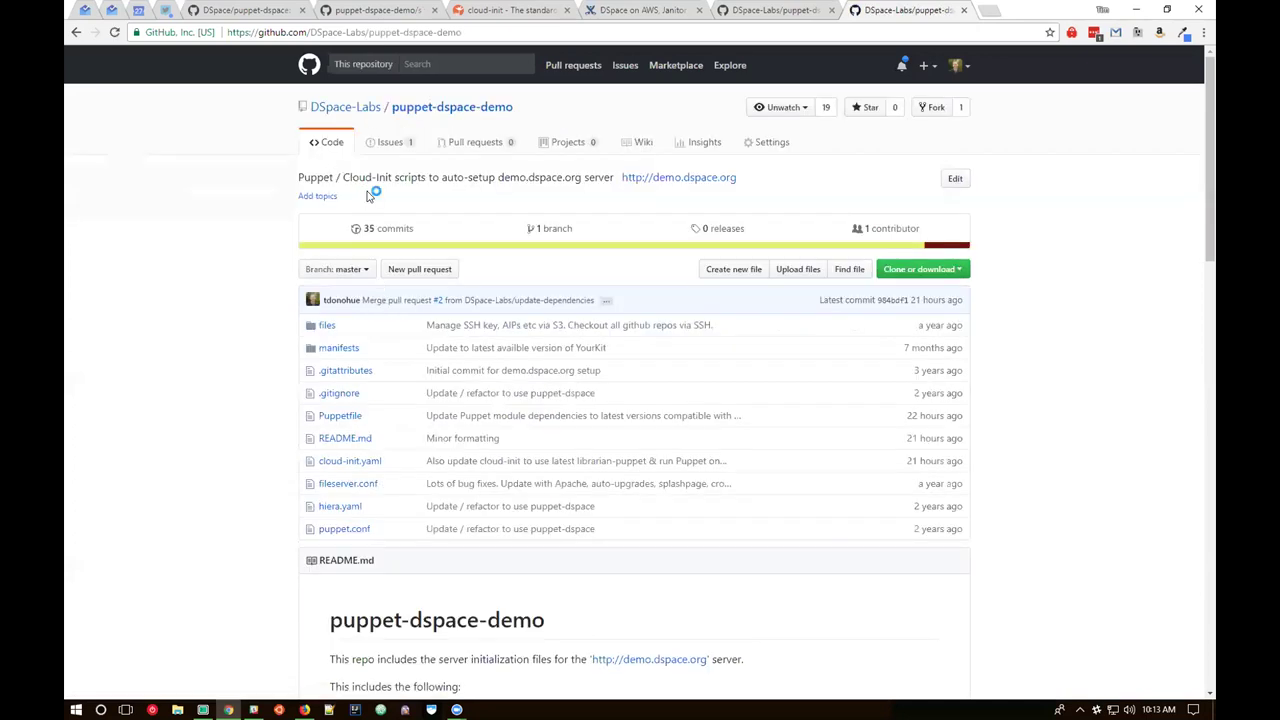
pyautogui.scroll(-2, 375, 230)
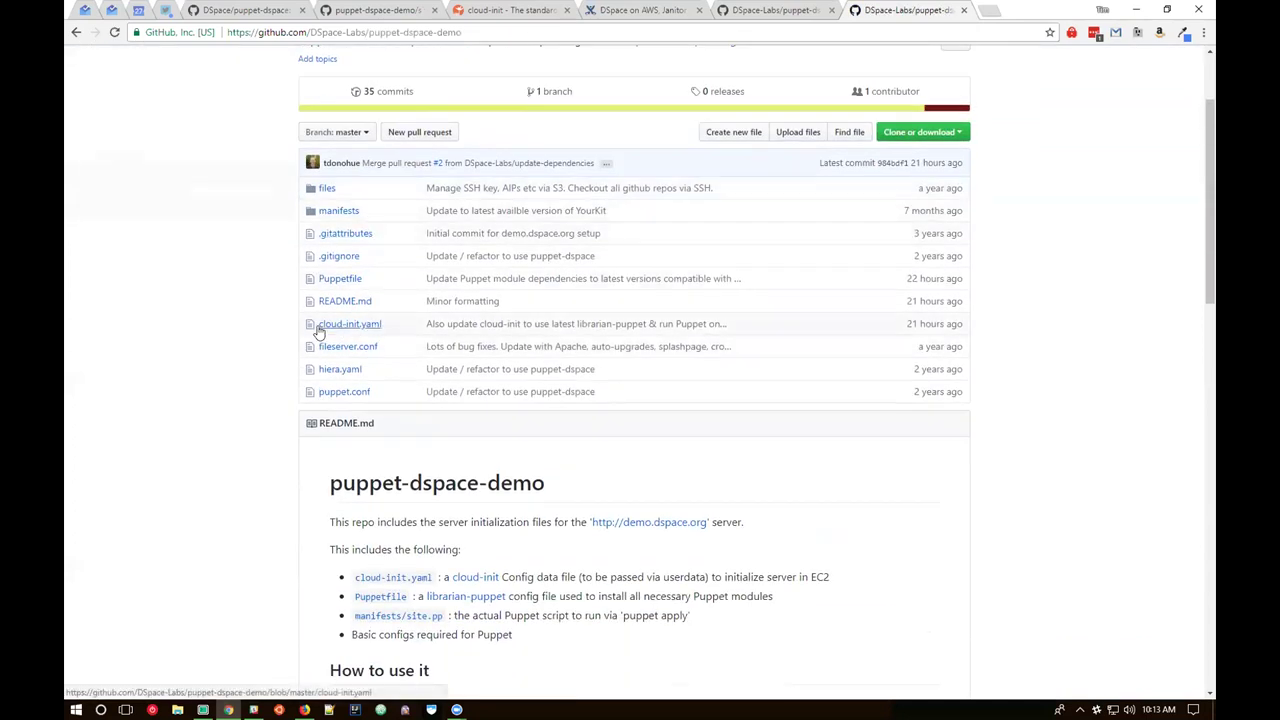
pyautogui.click(358, 325)
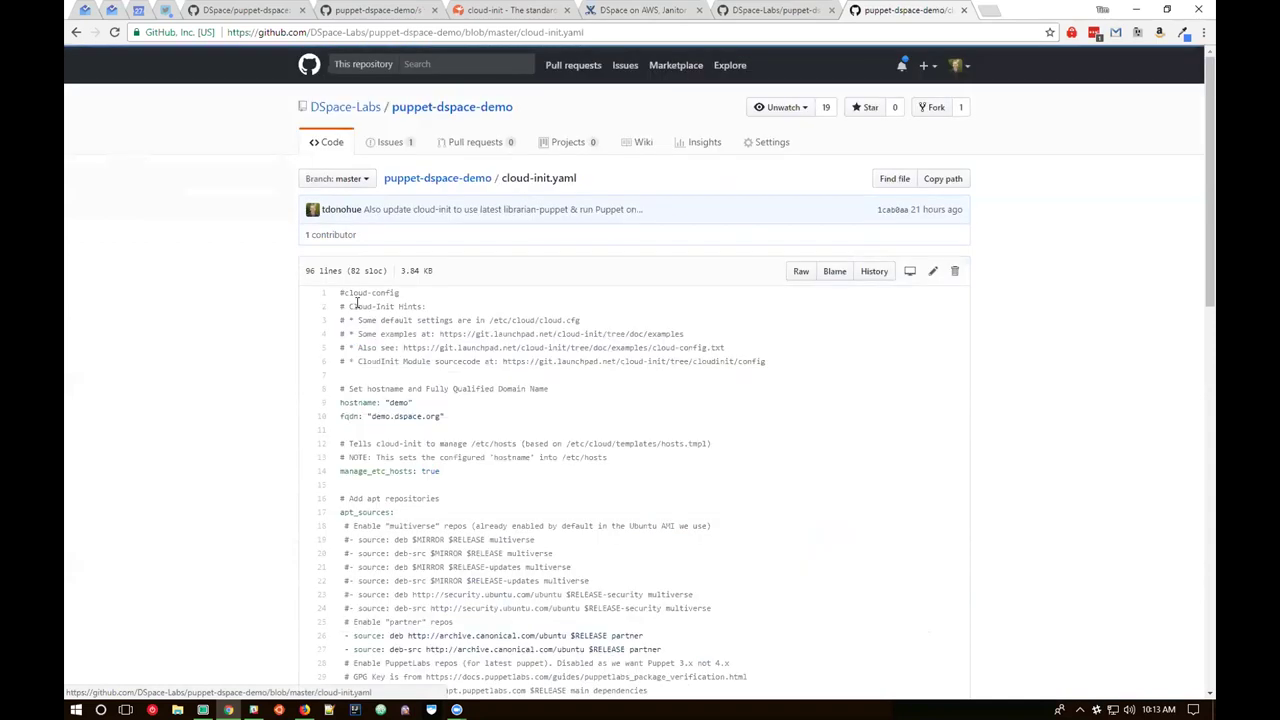
pyautogui.scroll(-2, 340, 370)
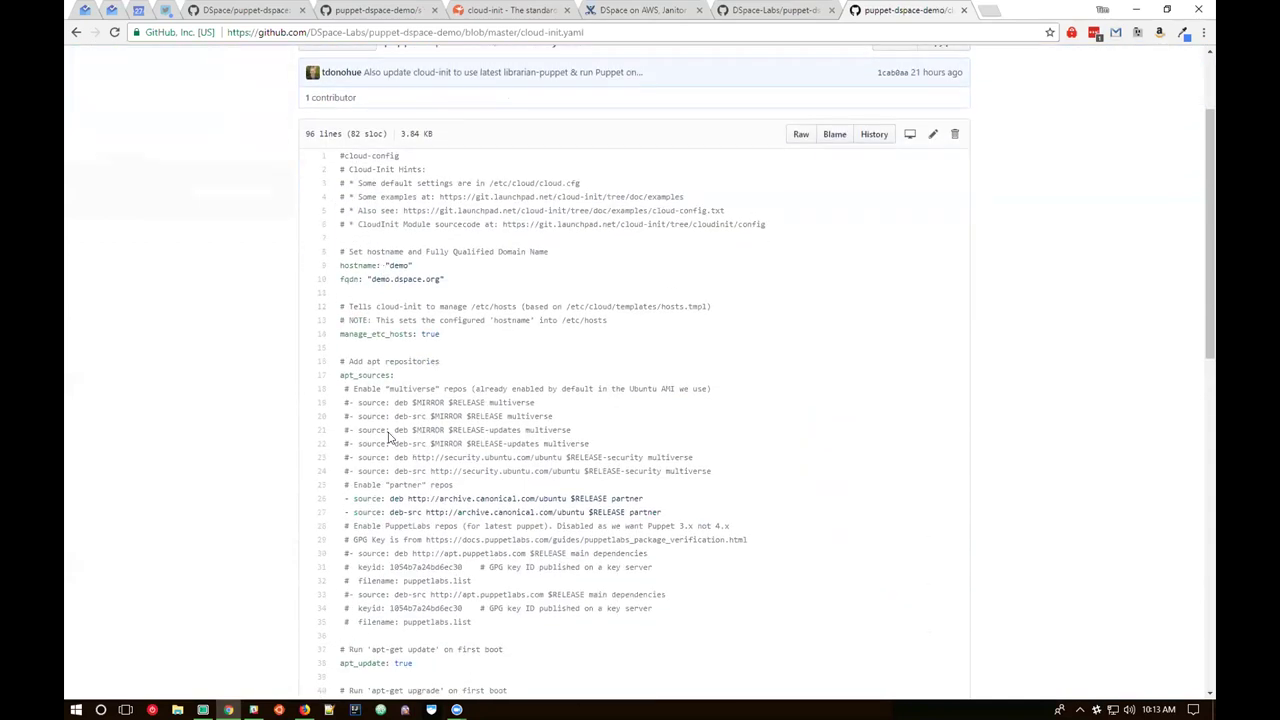
pyautogui.scroll(2, 384, 234)
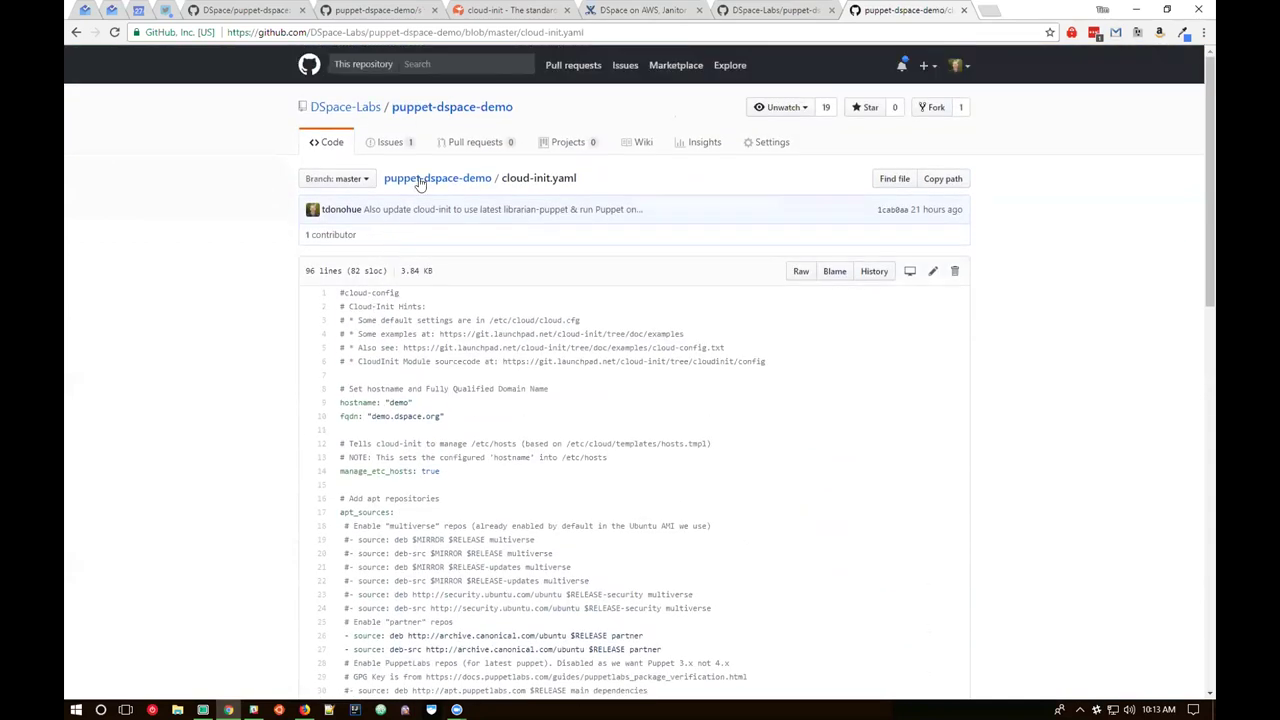
# - Switch to the cloud-init.io tab and read through its configuration uses, supported operating systems and public cloud providers
pyautogui.click(456, 14)
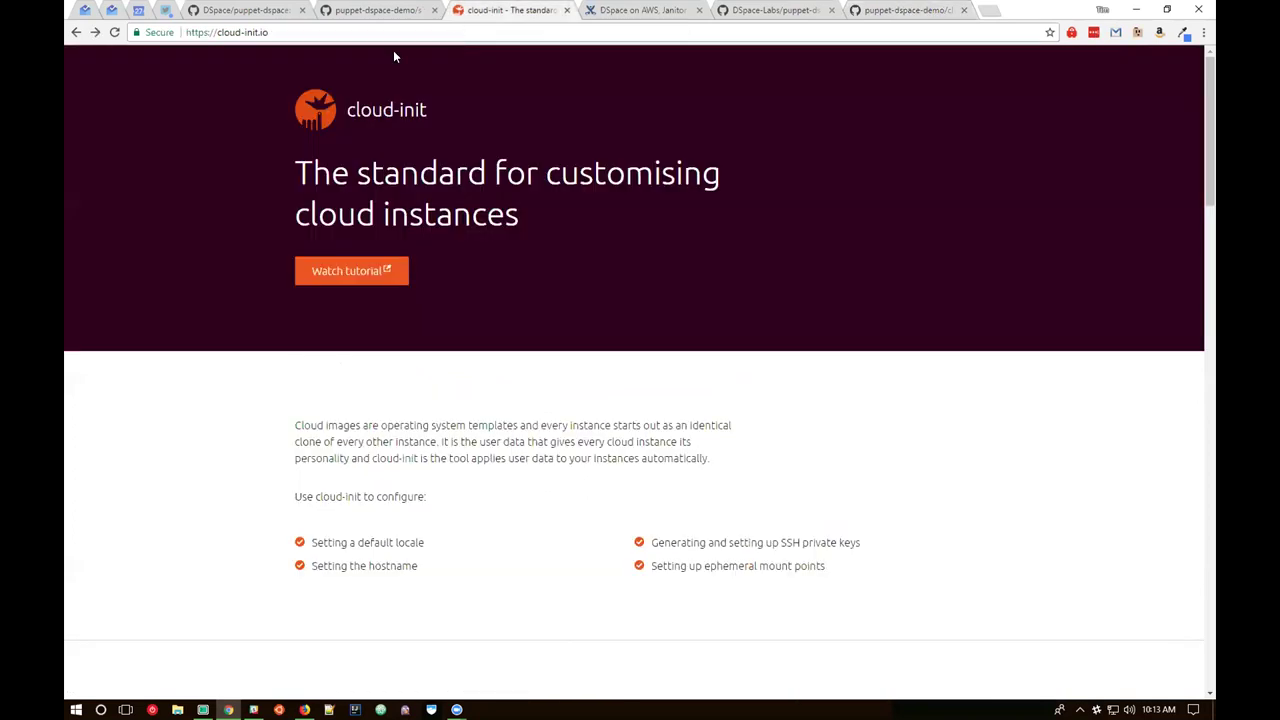
pyautogui.moveTo(278, 30); pyautogui.dragTo(212, 32)
pyautogui.scroll(-1, 372, 318)
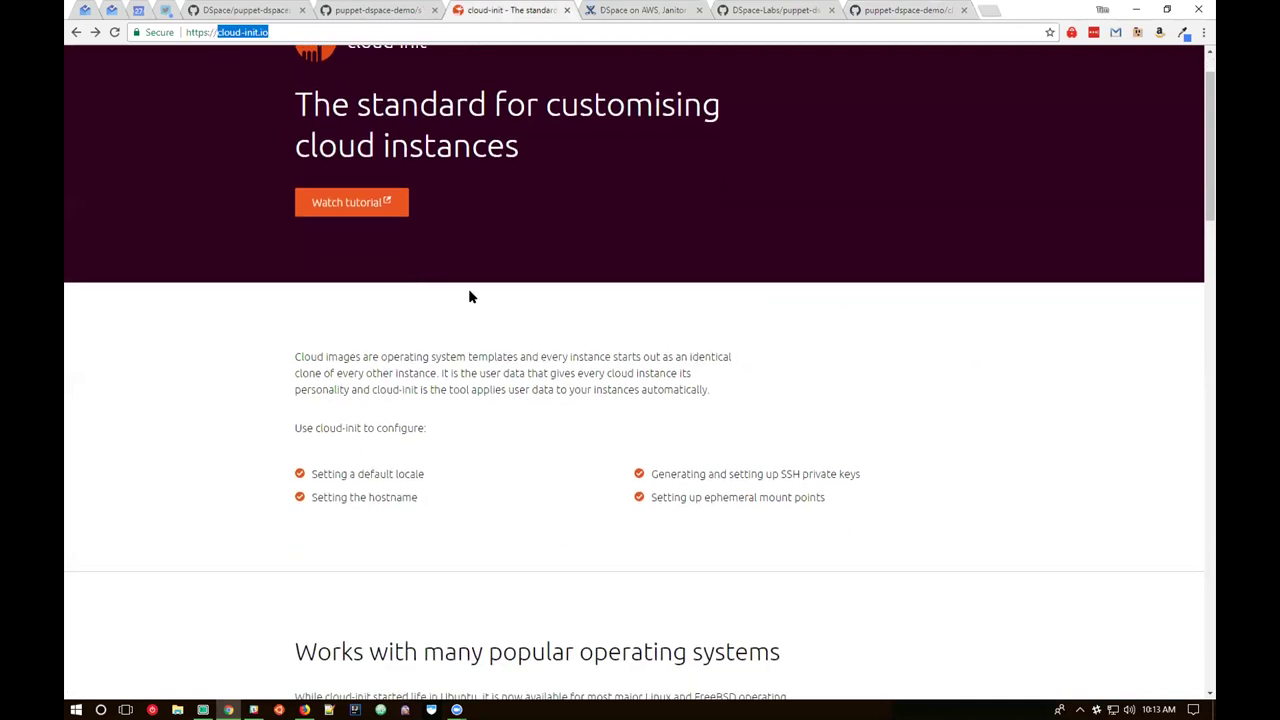
pyautogui.scroll(-5, 470, 290)
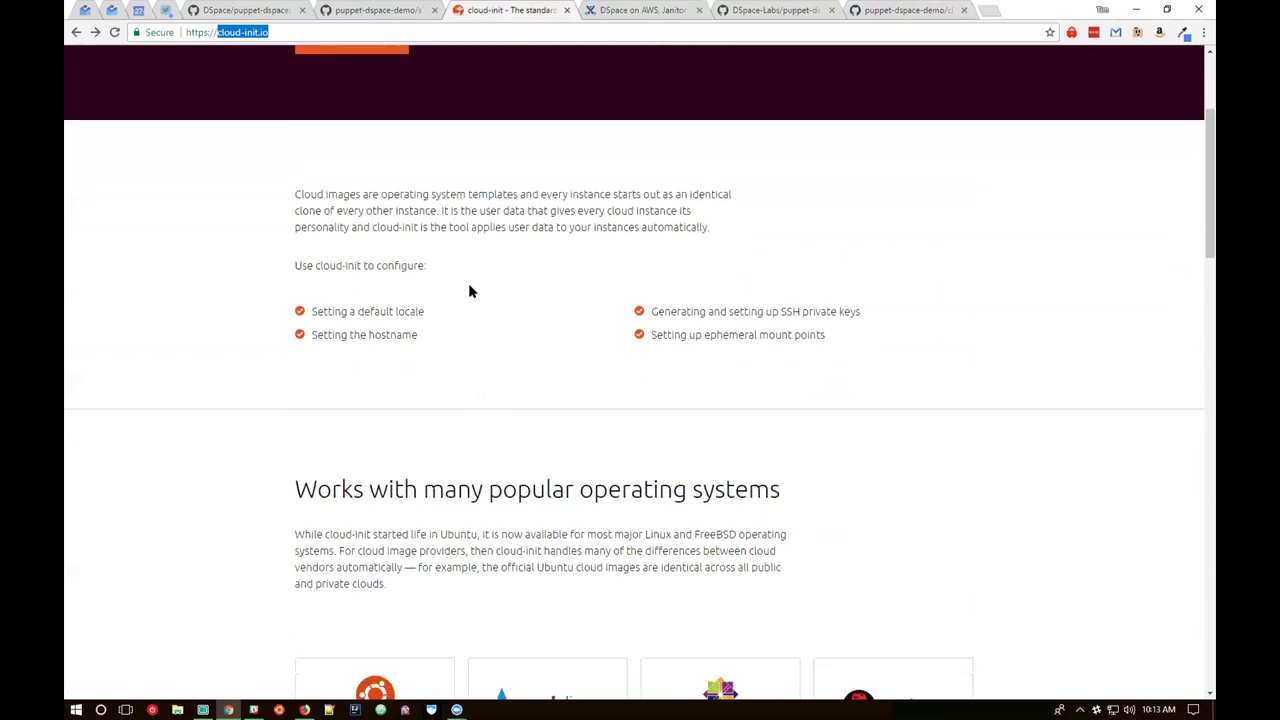
pyautogui.scroll(-1, 463, 266)
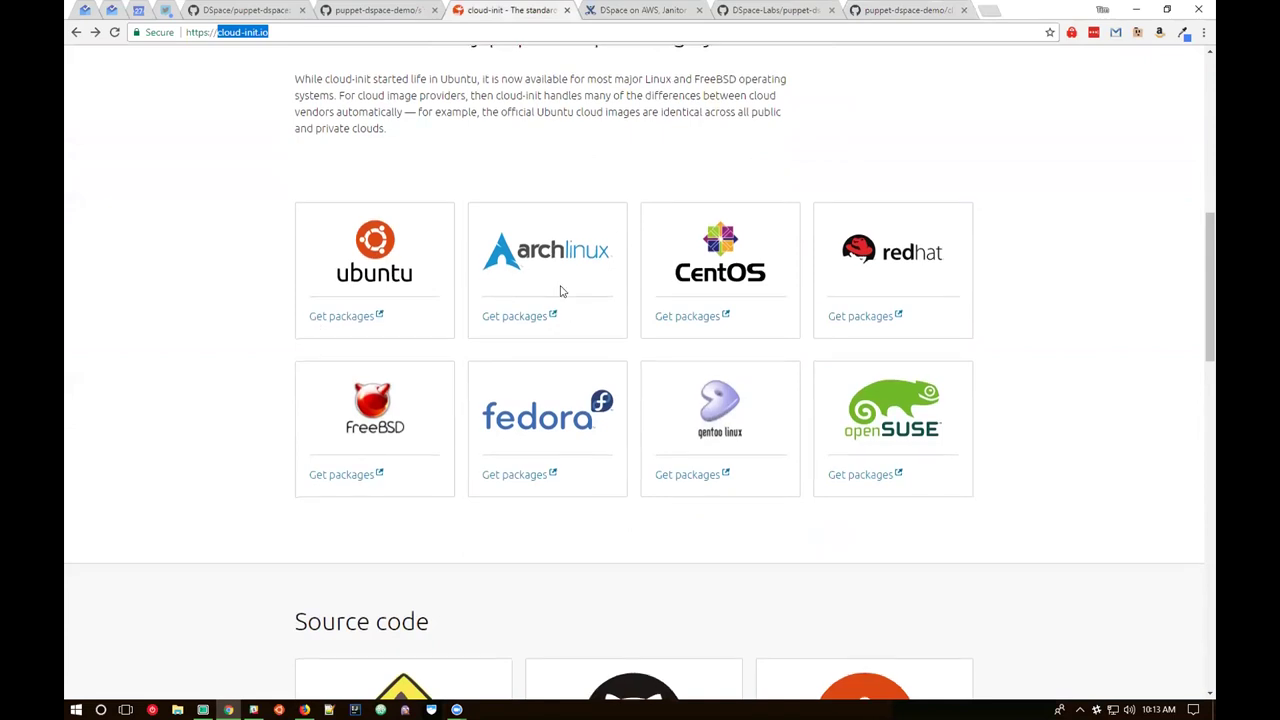
pyautogui.scroll(-3, 558, 290)
pyautogui.scroll(-3, 556, 289)
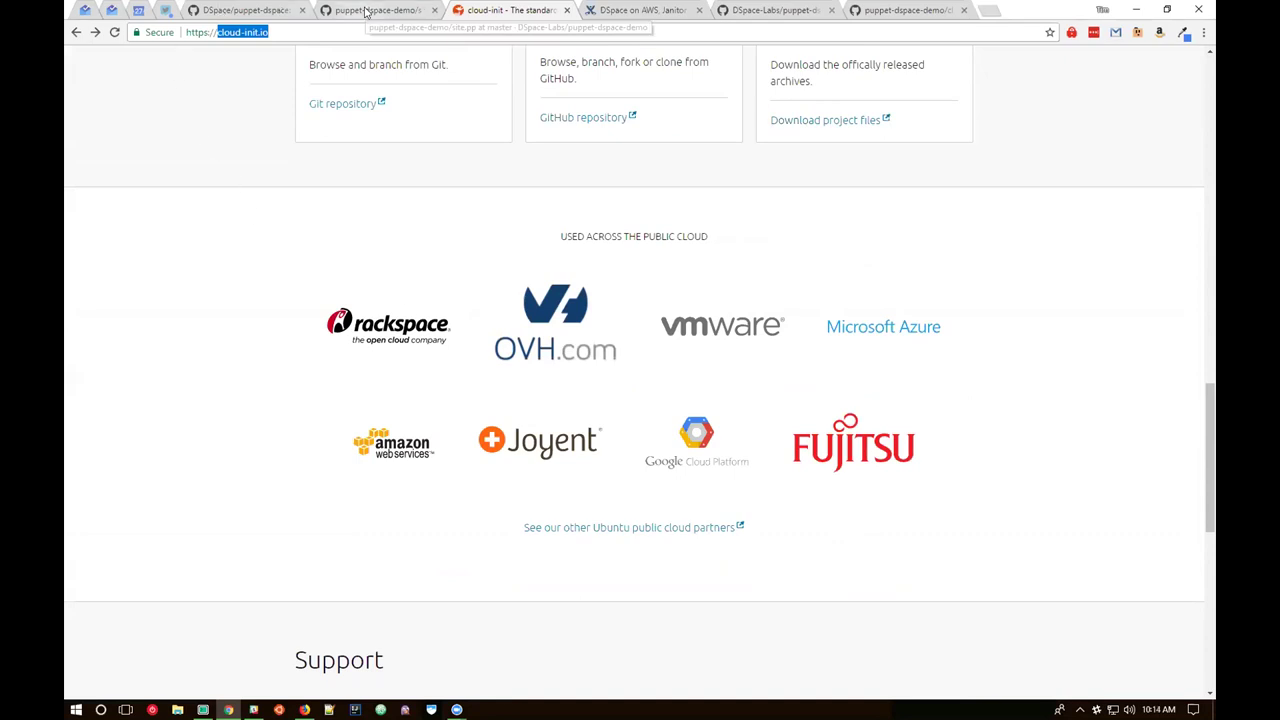
# - Look over the manifests/site.pp Puppet script in its open tab, and return to the cloud-init.yaml tab
pyautogui.click(366, 12)
pyautogui.scroll(3, 403, 240)
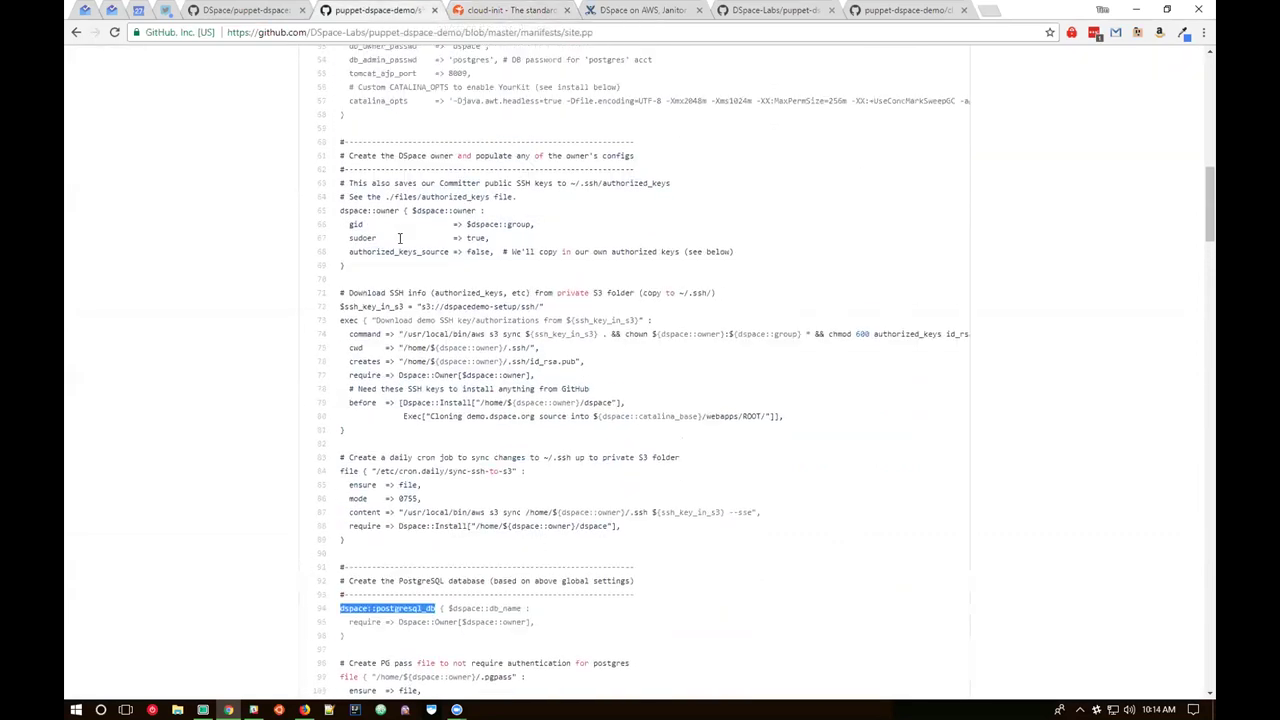
pyautogui.scroll(3, 400, 238)
pyautogui.click(900, 10)
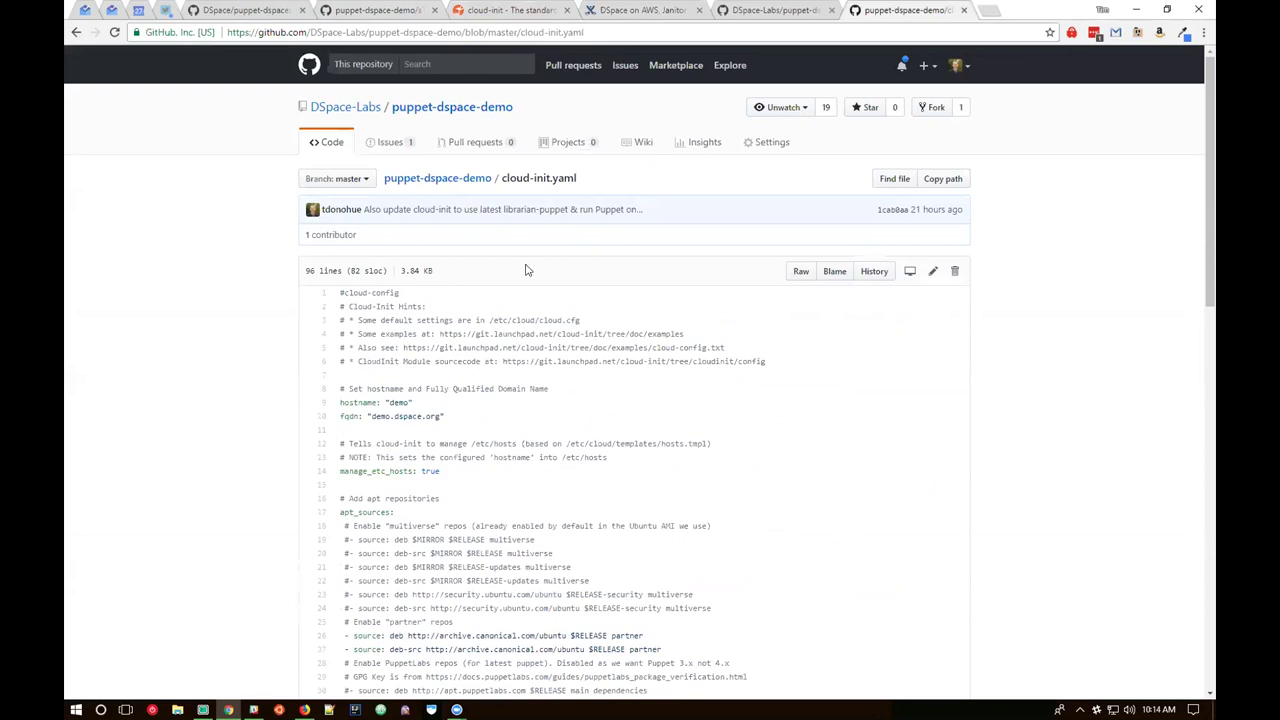
# - Read the hostname, fqdn and manage_etc_hosts settings near the beginning of cloud-init.yaml
pyautogui.moveTo(503, 175); pyautogui.dragTo(592, 182)
pyautogui.click(592, 310)
pyautogui.hotkey('ctrl', '+')
pyautogui.hotkey('ctrl', '+')
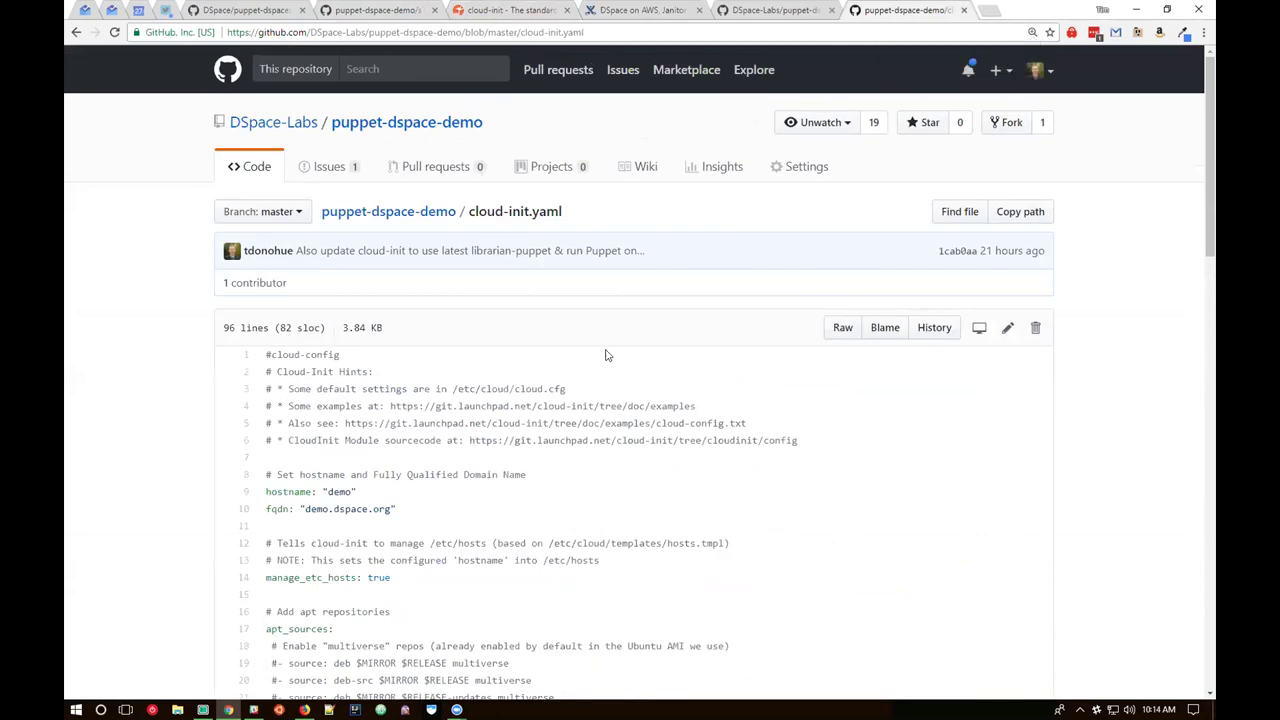
pyautogui.scroll(-3, 603, 350)
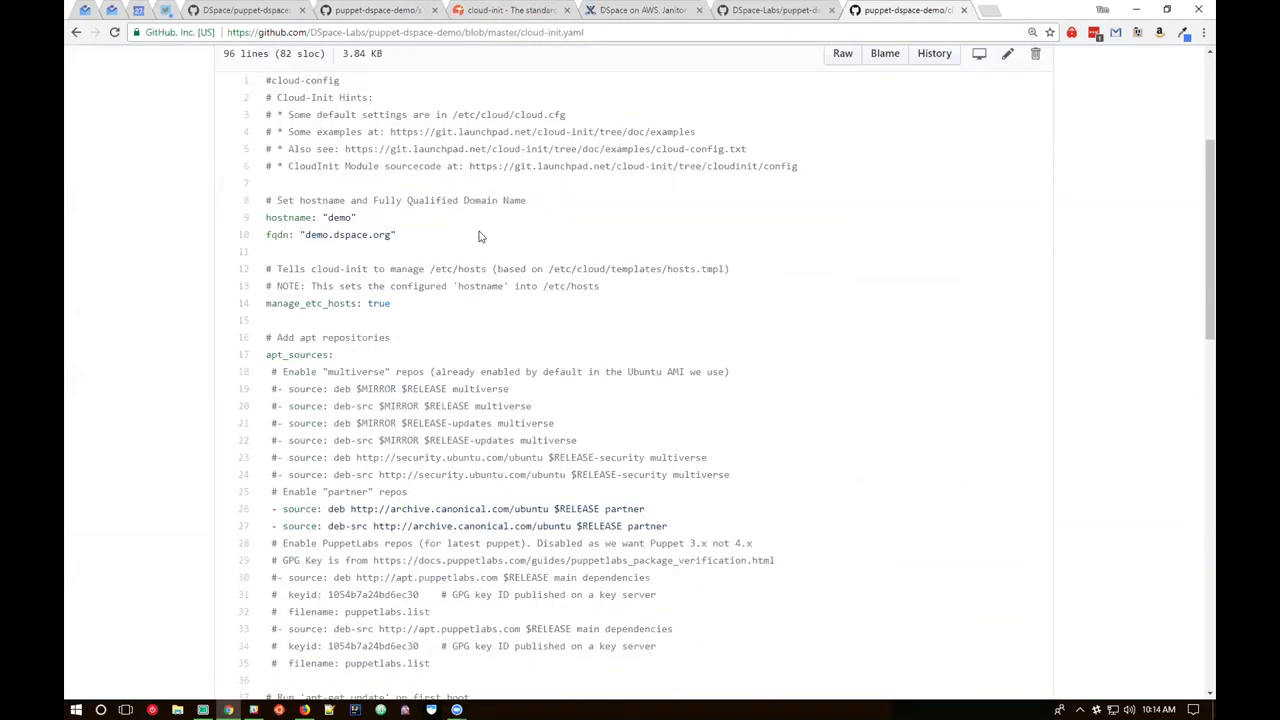
pyautogui.moveTo(263, 217); pyautogui.dragTo(357, 217)
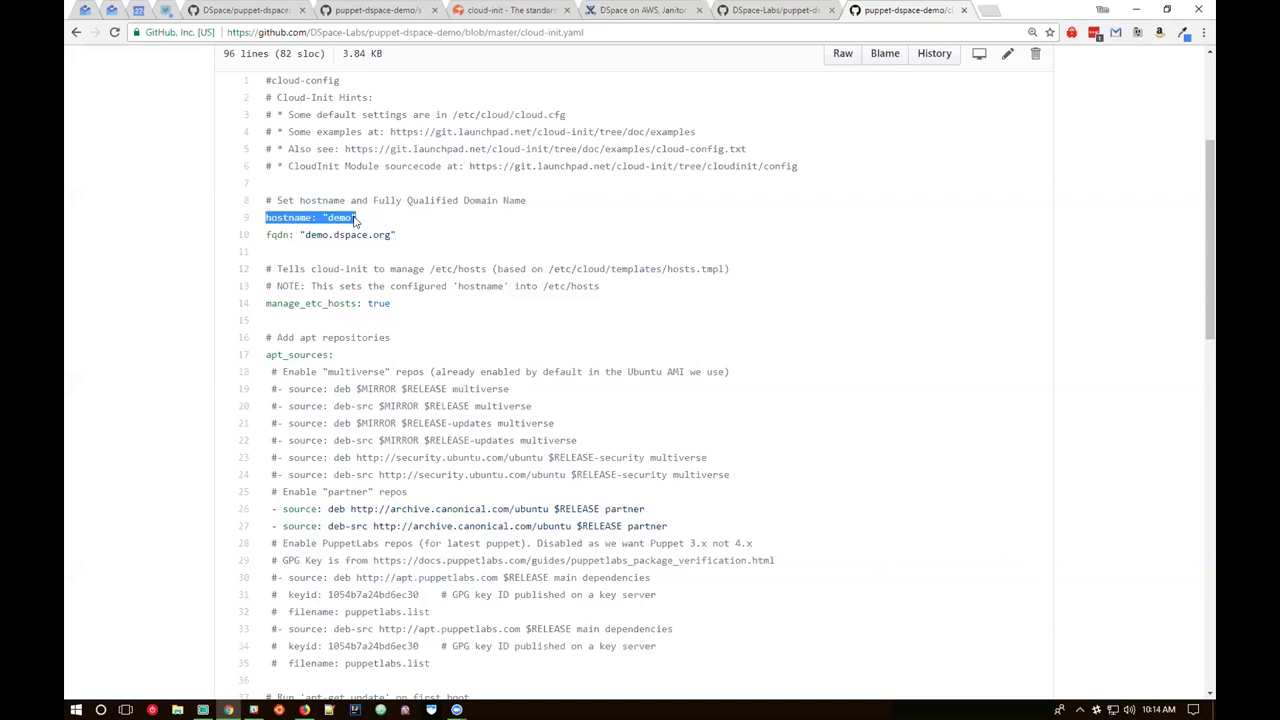
pyautogui.click(271, 217)
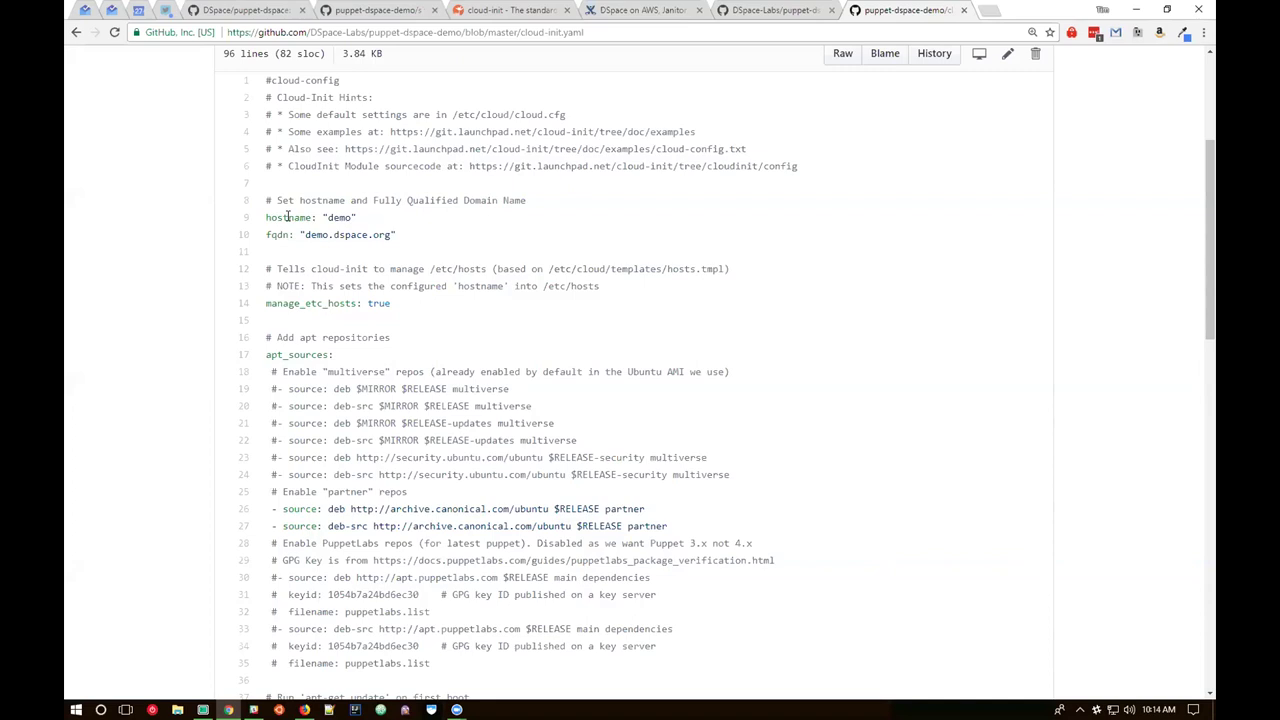
pyautogui.moveTo(316, 217); pyautogui.dragTo(406, 232)
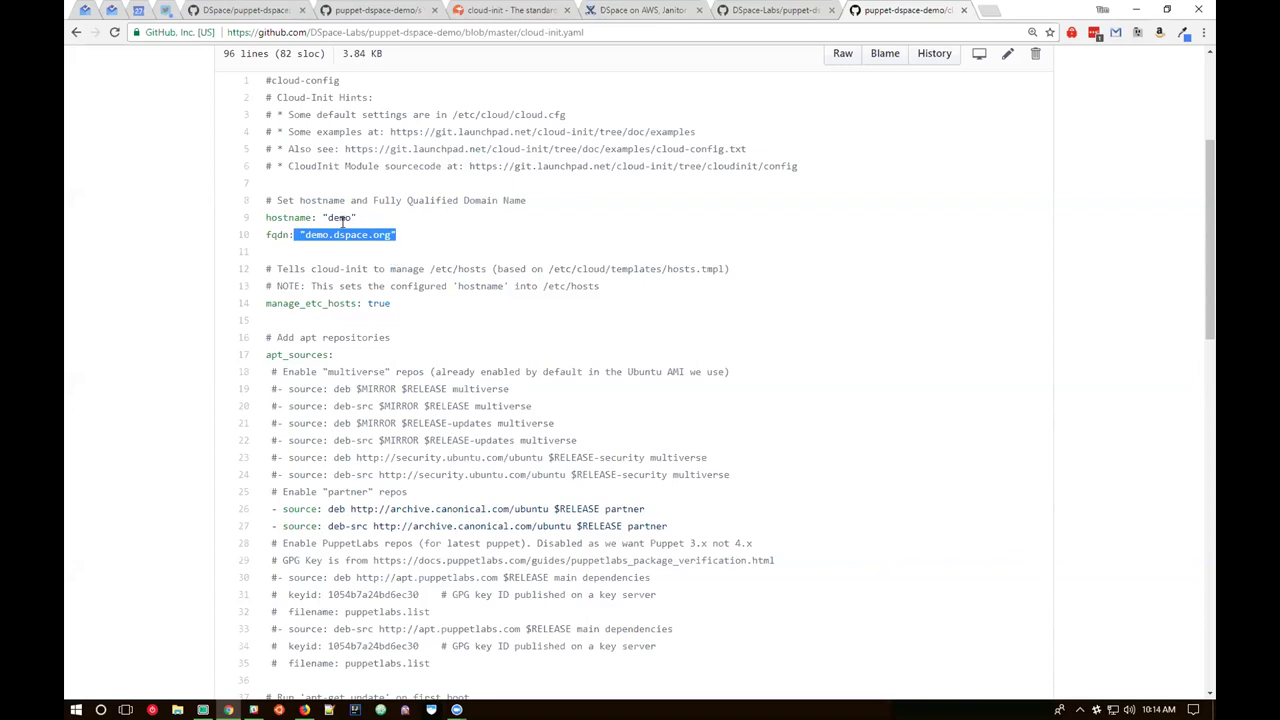
pyautogui.moveTo(364, 303); pyautogui.dragTo(400, 306)
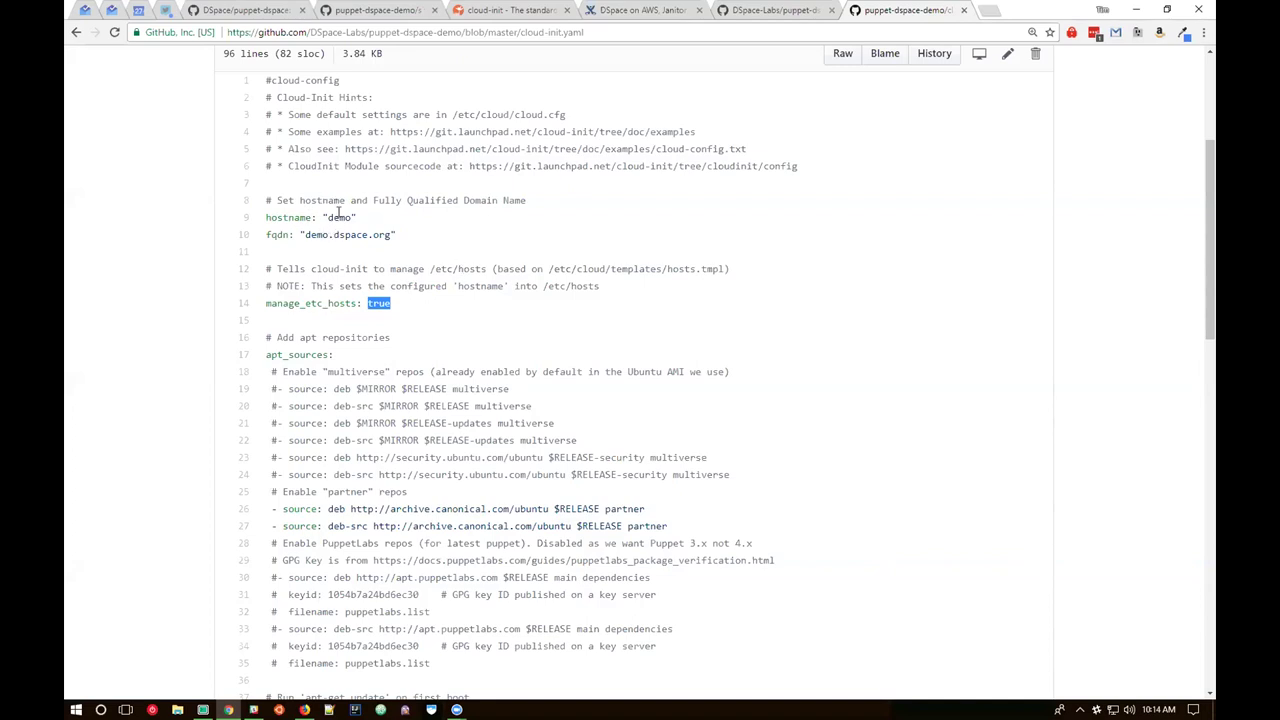
# - Read the apt_sources repositories and the apt_update, apt_upgrade and apt_reboot_if_required settings in cloud-init.yaml
pyautogui.scroll(-3, 338, 213)
pyautogui.moveTo(266, 82); pyautogui.dragTo(334, 80)
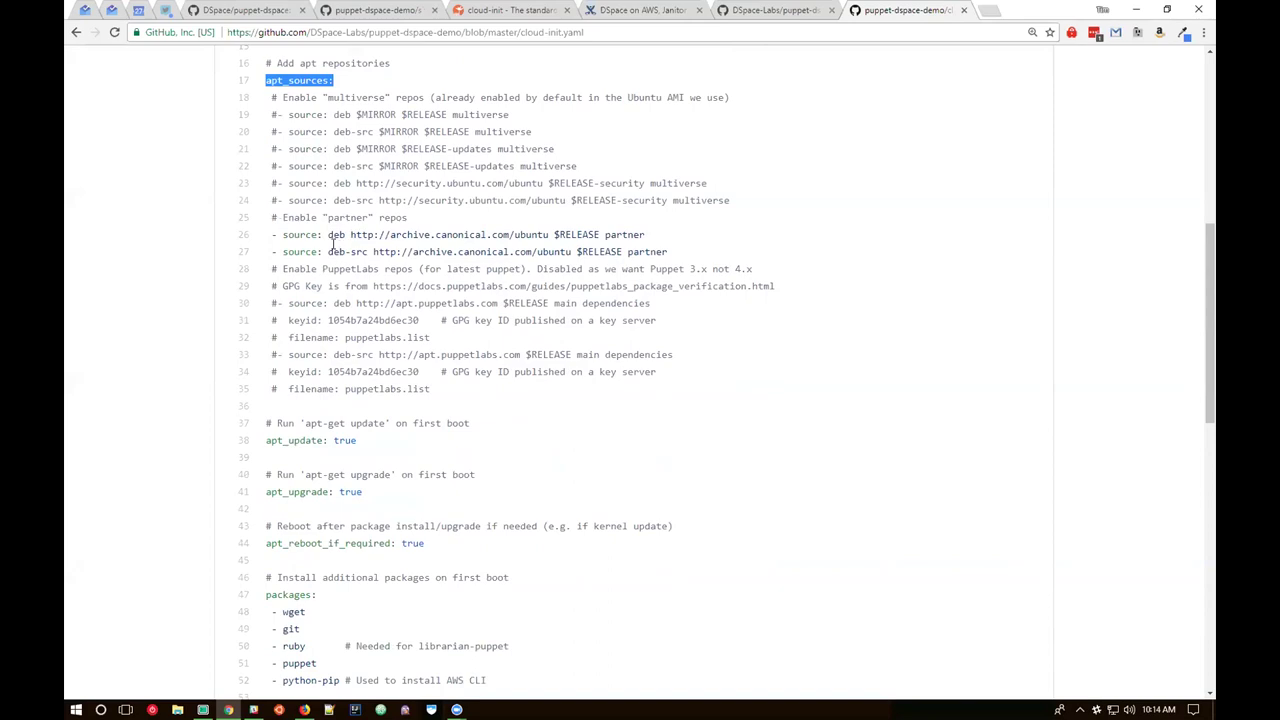
pyautogui.moveTo(328, 234); pyautogui.dragTo(648, 234)
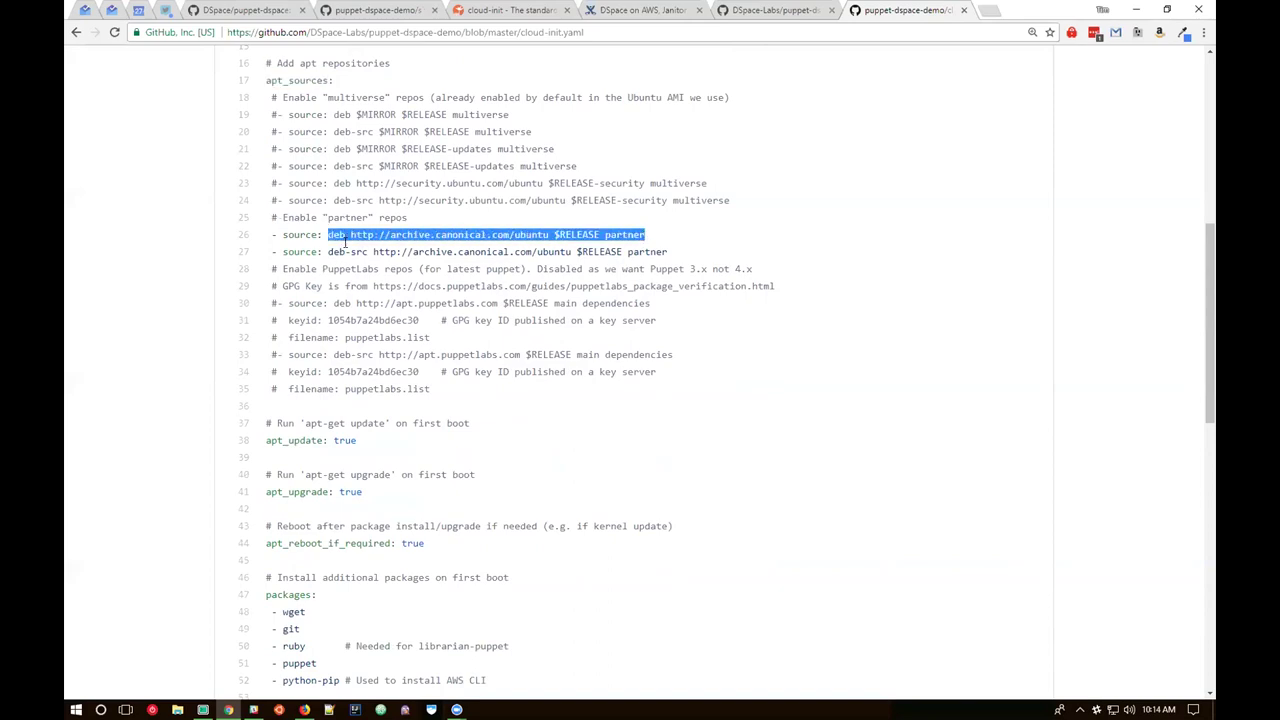
pyautogui.scroll(-3, 322, 262)
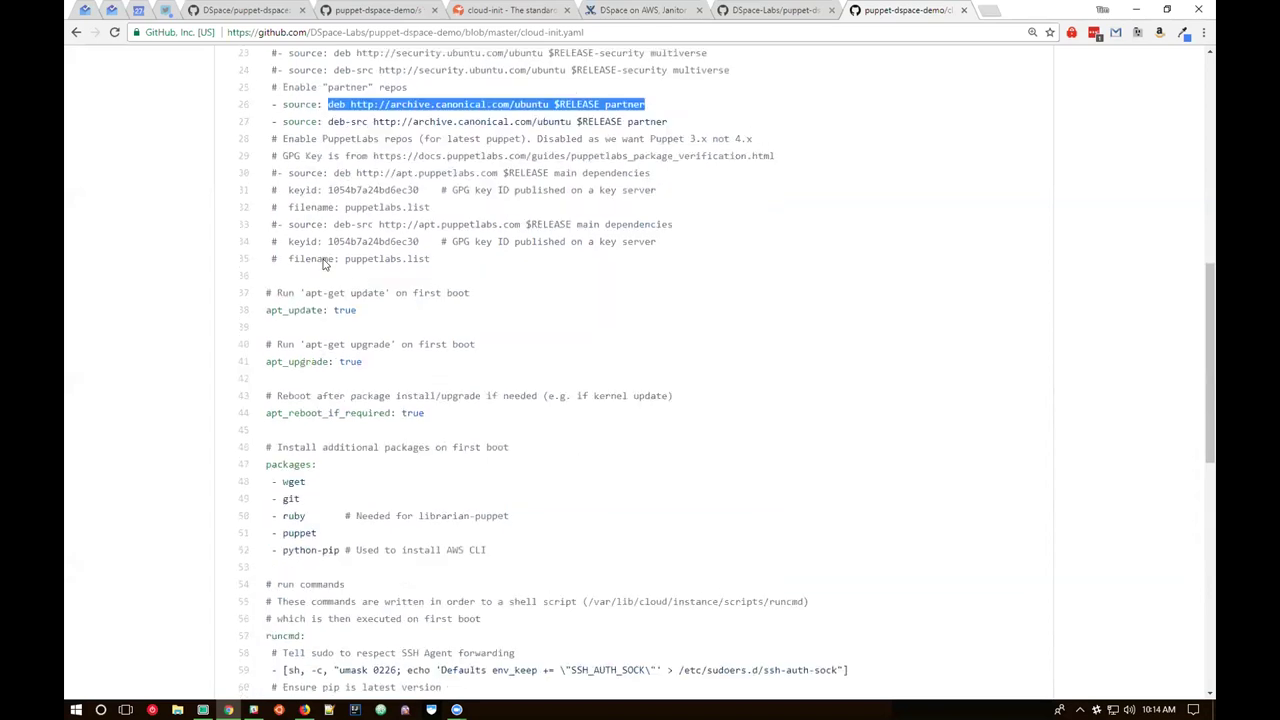
pyautogui.scroll(-1, 322, 251)
pyautogui.moveTo(265, 234); pyautogui.dragTo(352, 234)
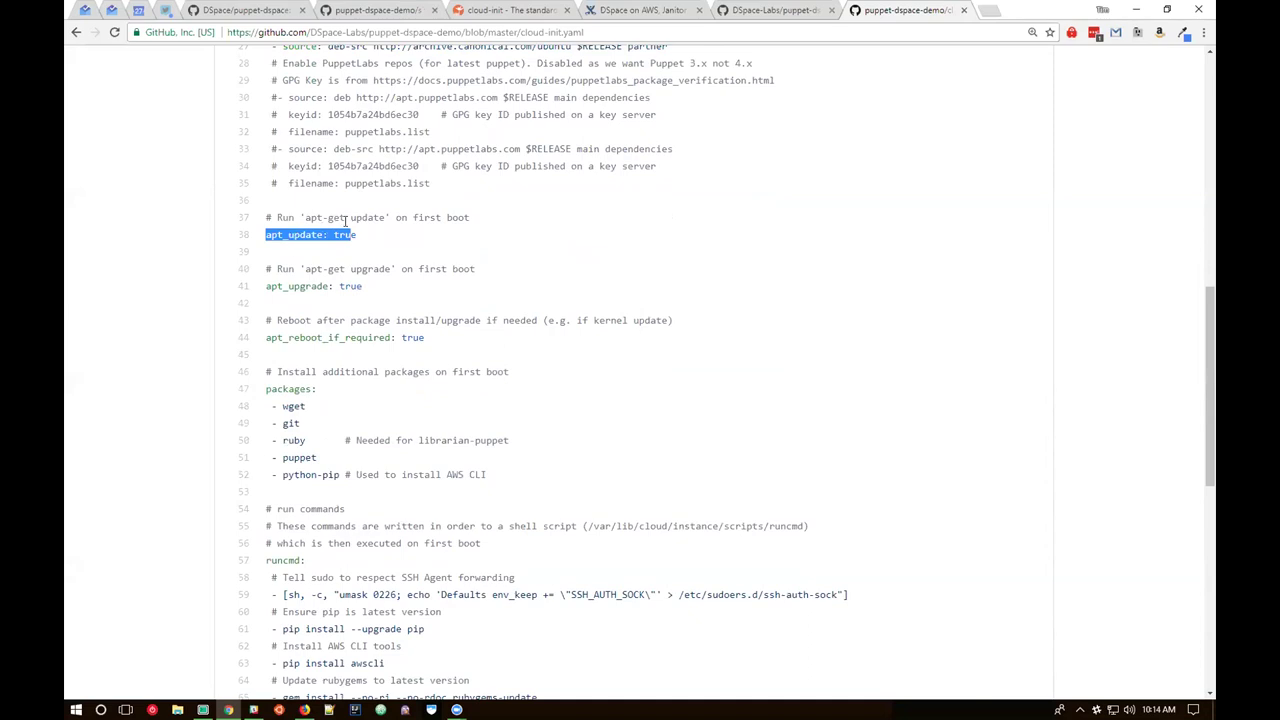
pyautogui.scroll(-2, 344, 282)
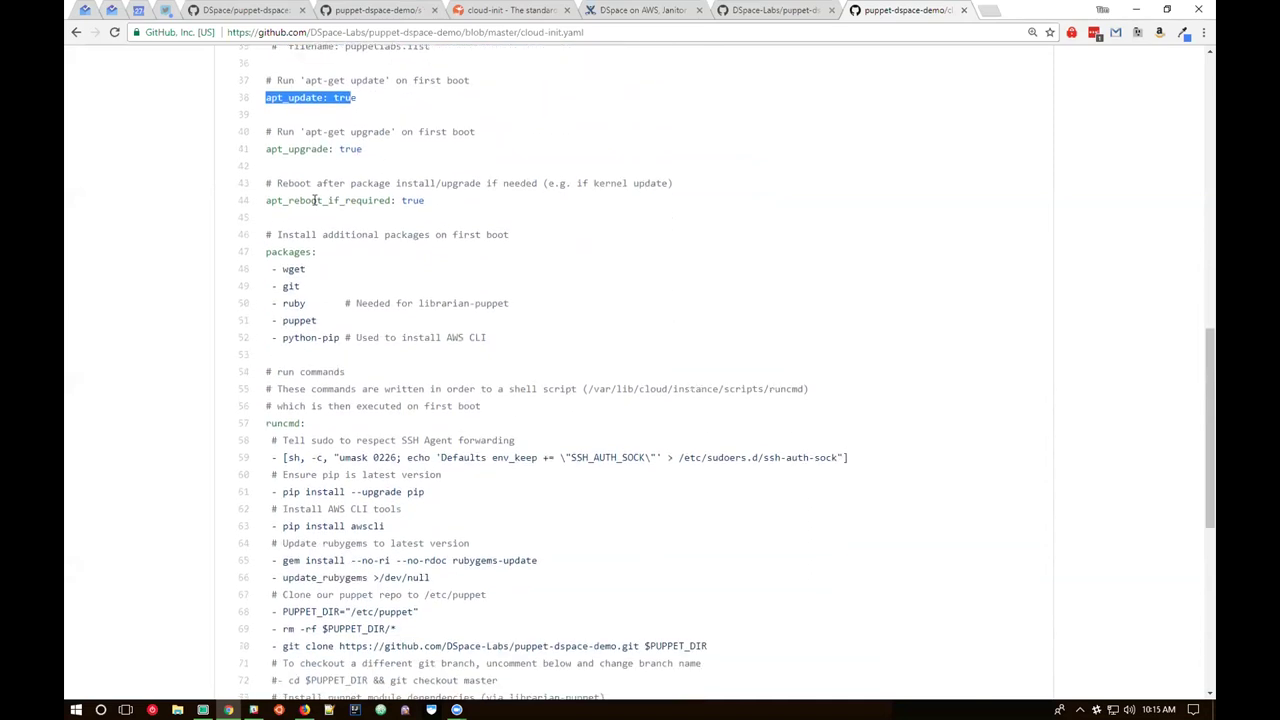
pyautogui.click(268, 200)
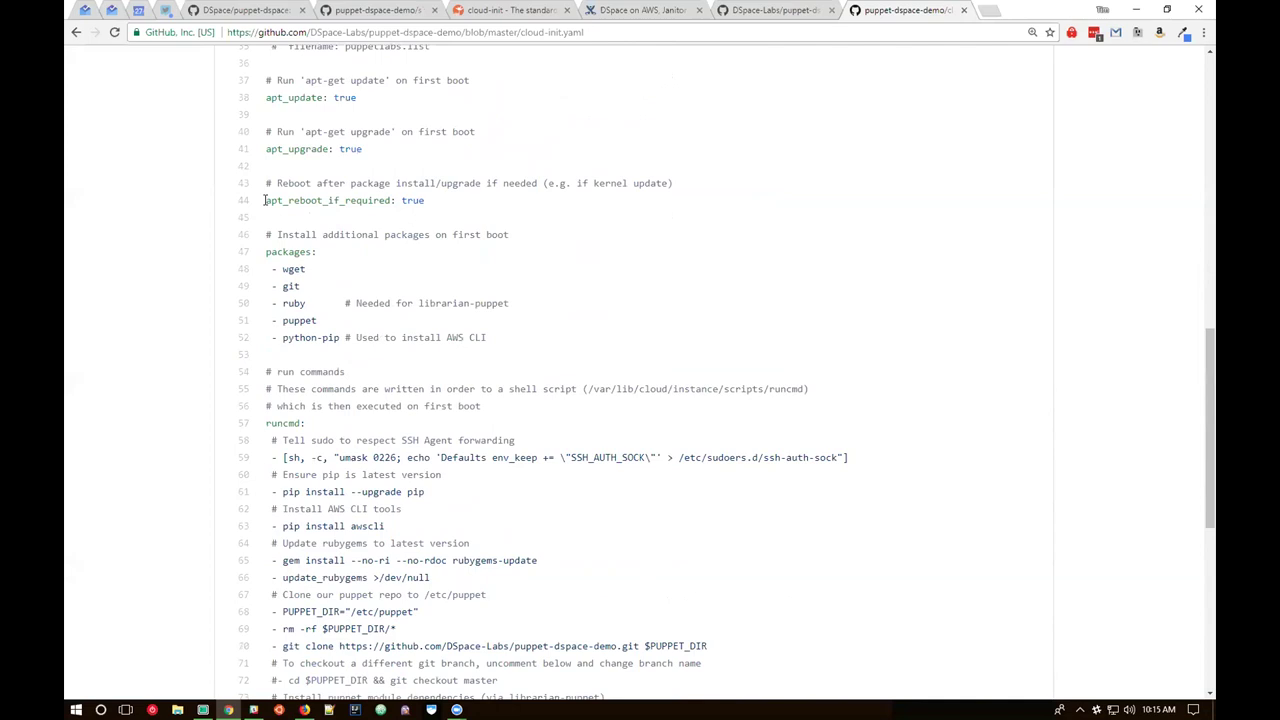
# - Go back to the hostname and fqdn lines and examine them again, highlighting the hostname value
pyautogui.scroll(3, 305, 205)
pyautogui.scroll(1, 305, 213)
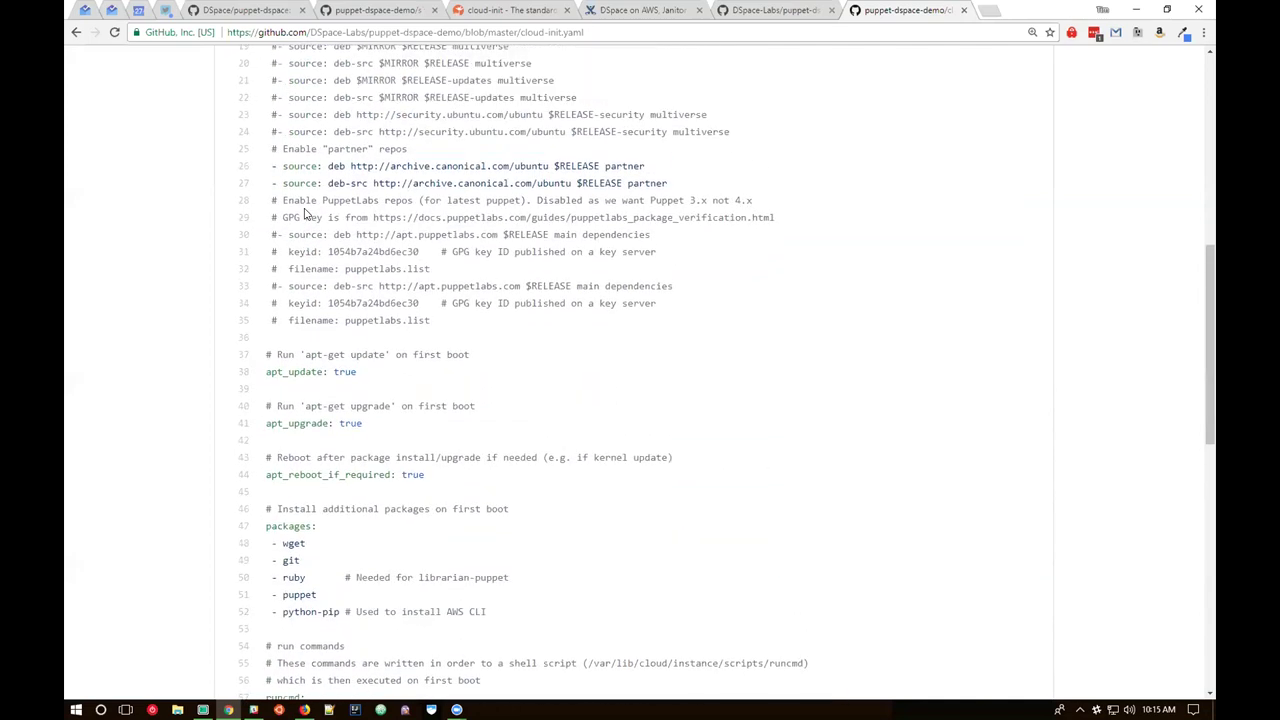
pyautogui.scroll(2, 342, 296)
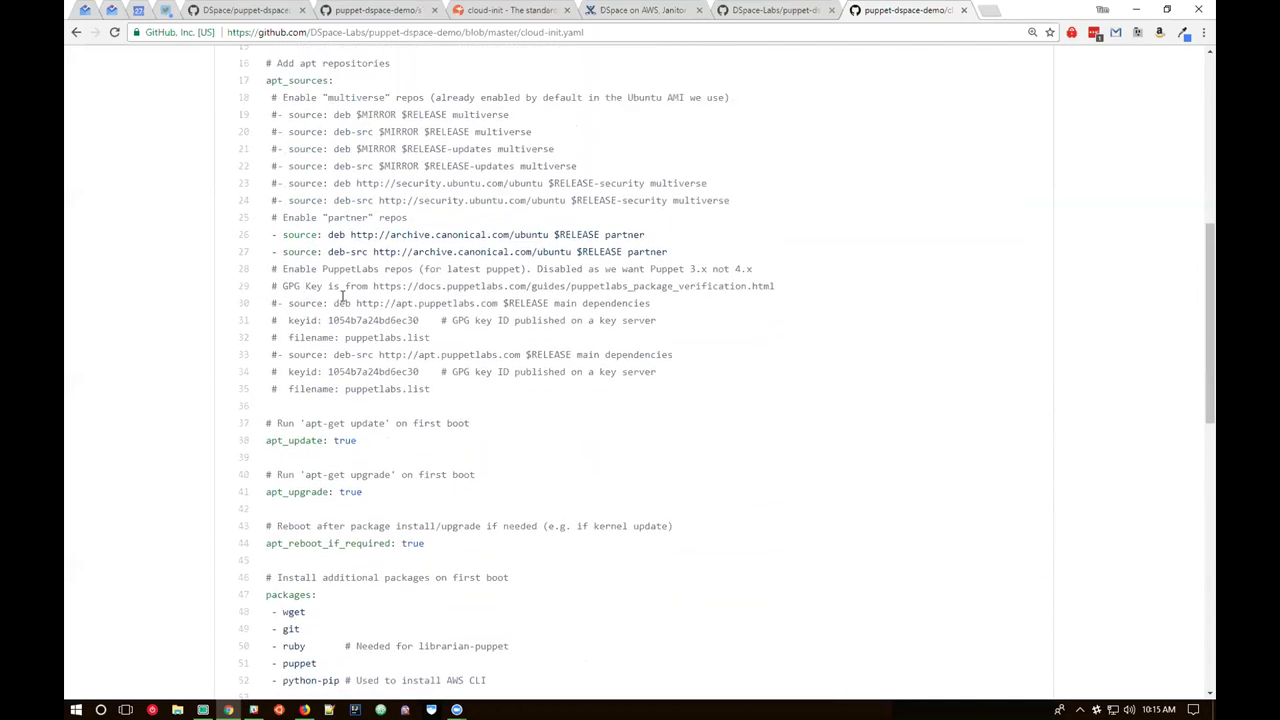
pyautogui.scroll(4, 342, 296)
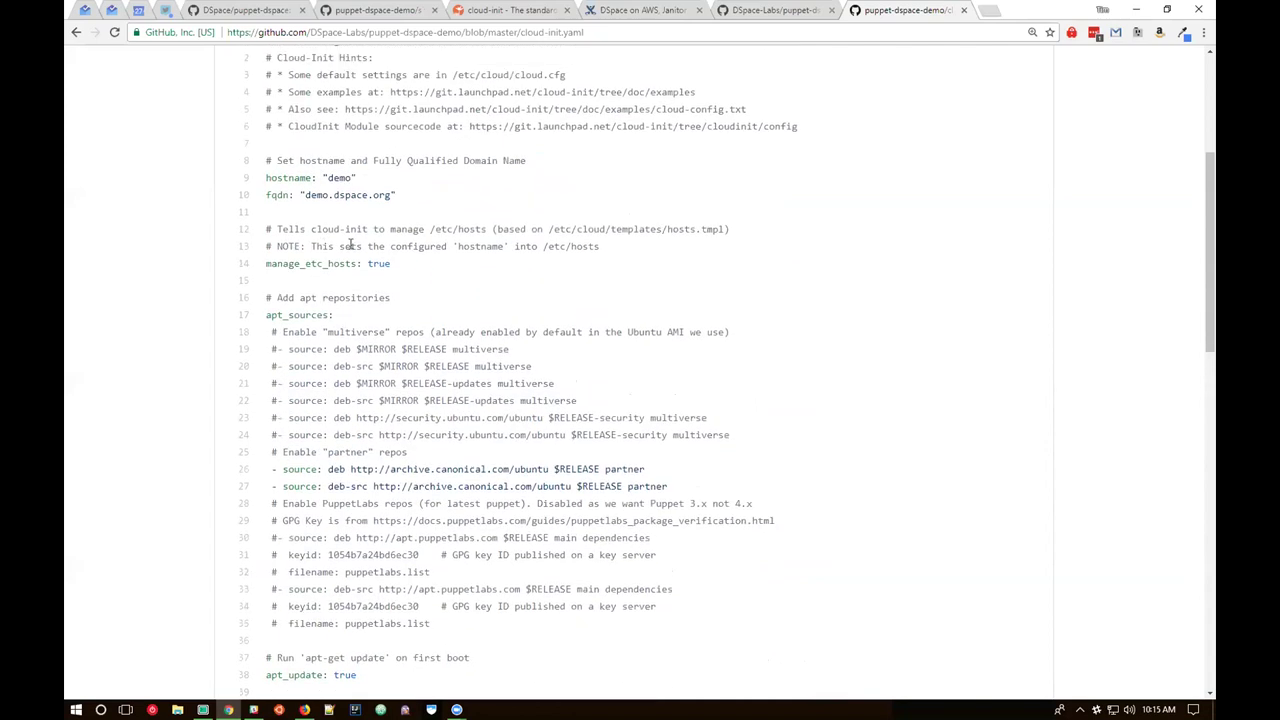
pyautogui.moveTo(400, 304); pyautogui.dragTo(266, 286)
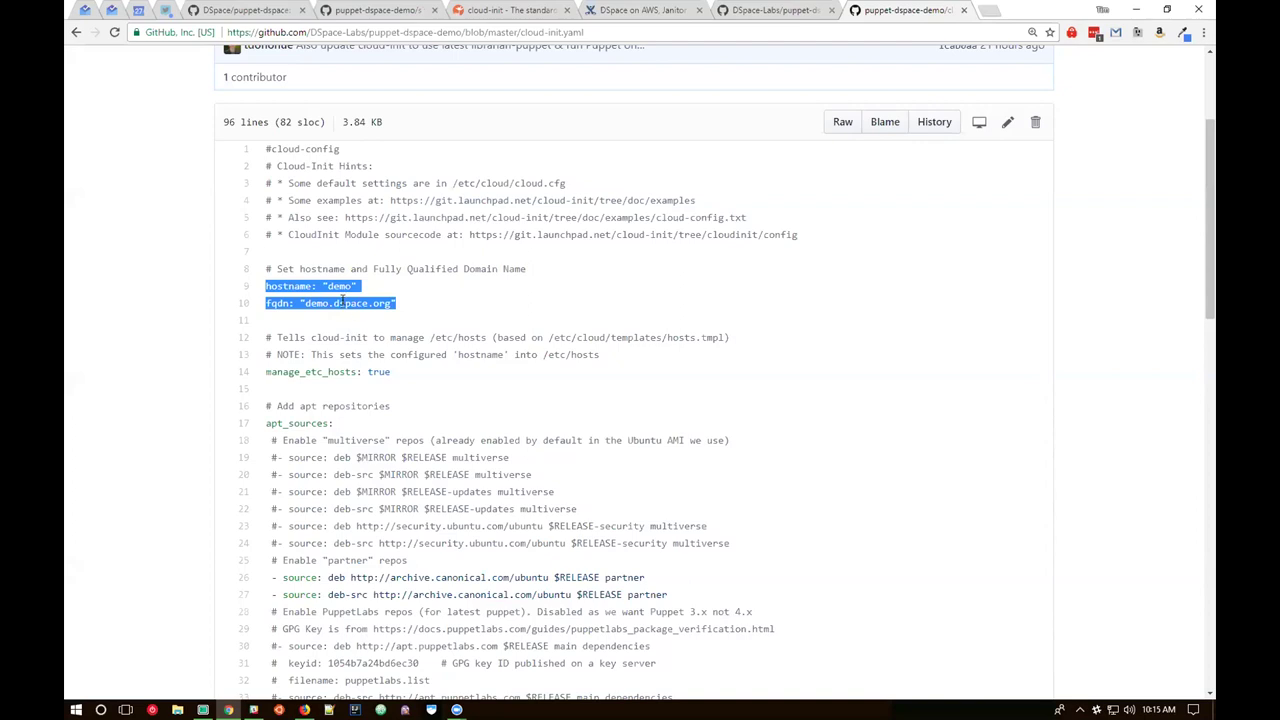
pyautogui.moveTo(332, 285); pyautogui.dragTo(355, 287)
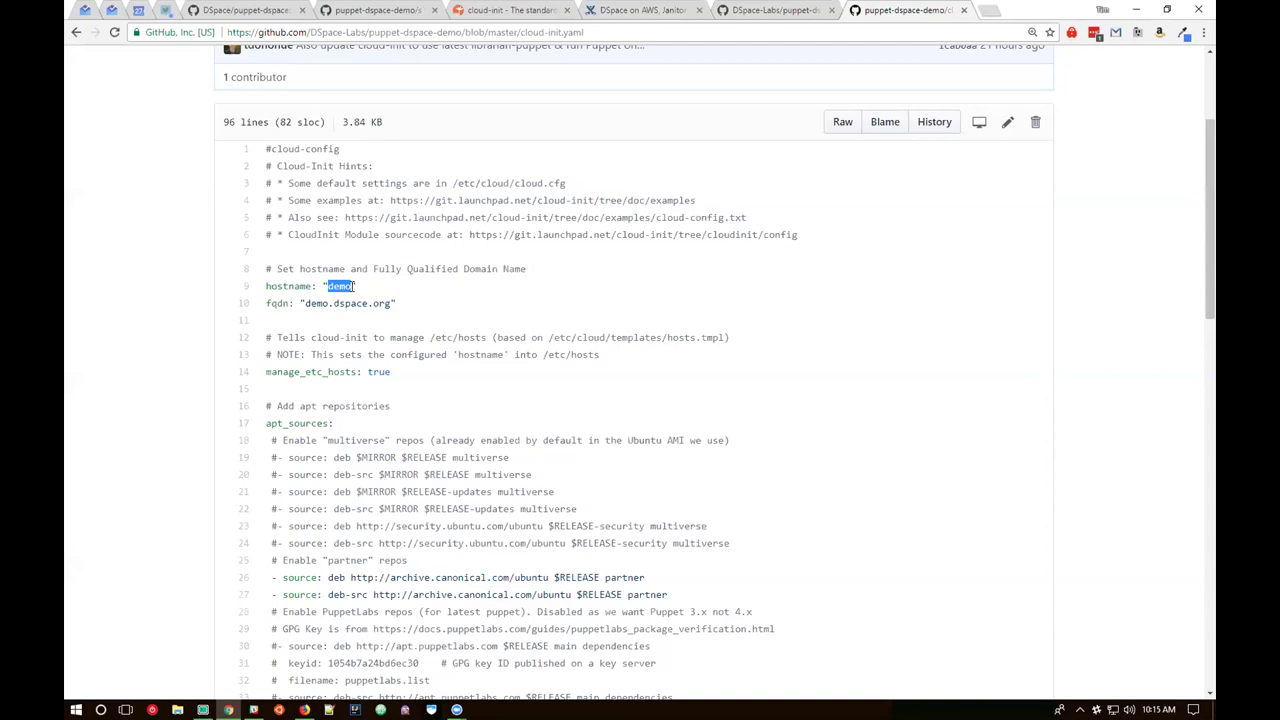
# - Examine the packages list installed on first boot, including puppet, the librarian-puppet note, python-pip and the AWS CLI note
pyautogui.scroll(-5, 315, 245)
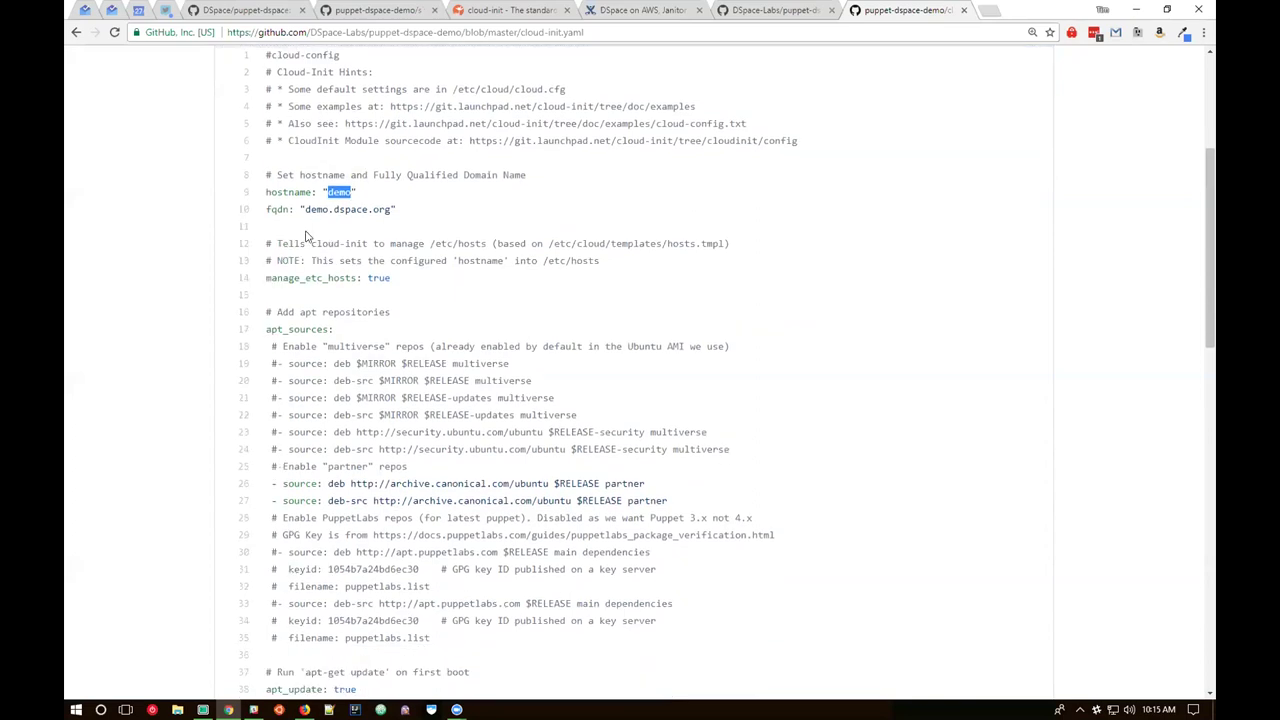
pyautogui.scroll(-3, 300, 258)
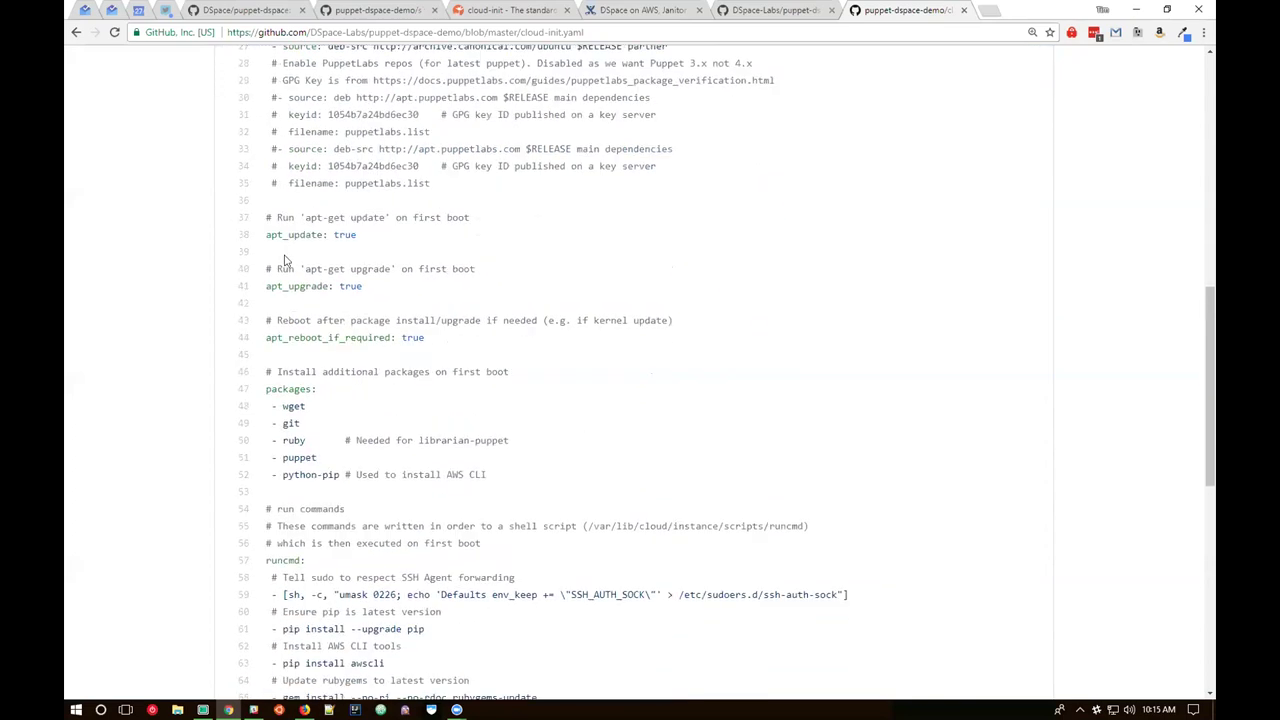
pyautogui.moveTo(266, 252); pyautogui.dragTo(283, 318)
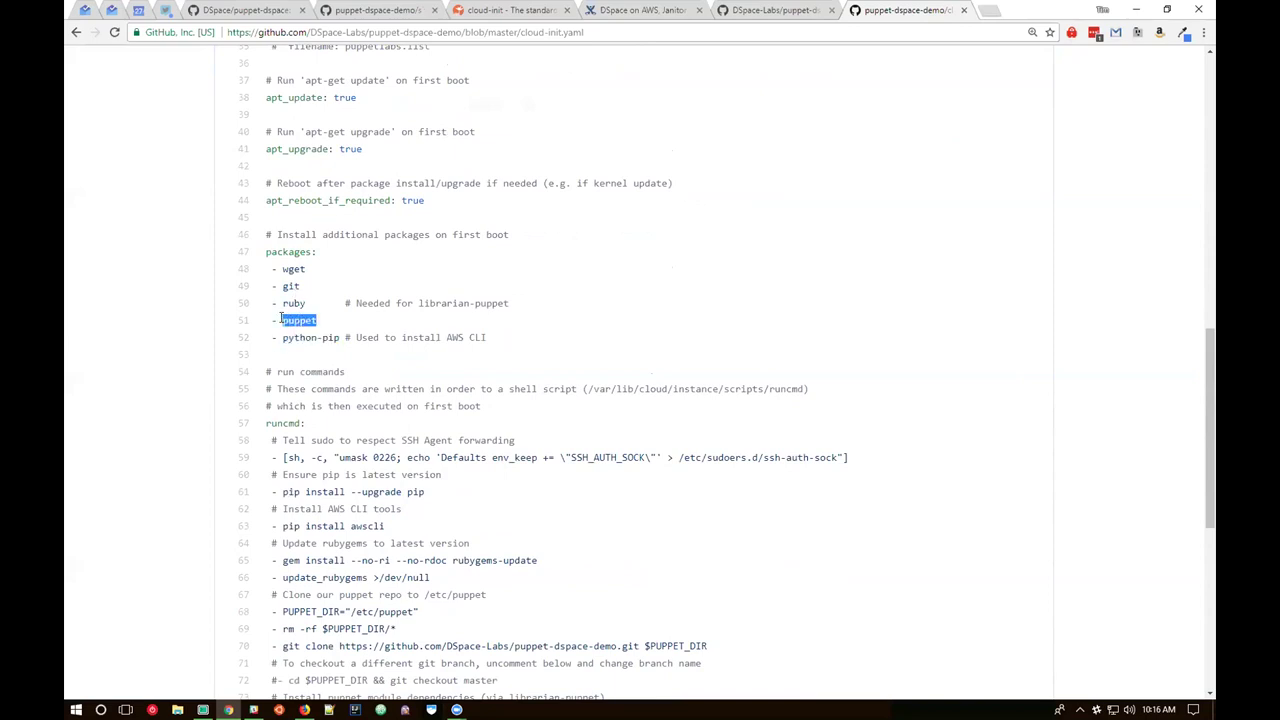
pyautogui.moveTo(419, 303); pyautogui.dragTo(505, 310)
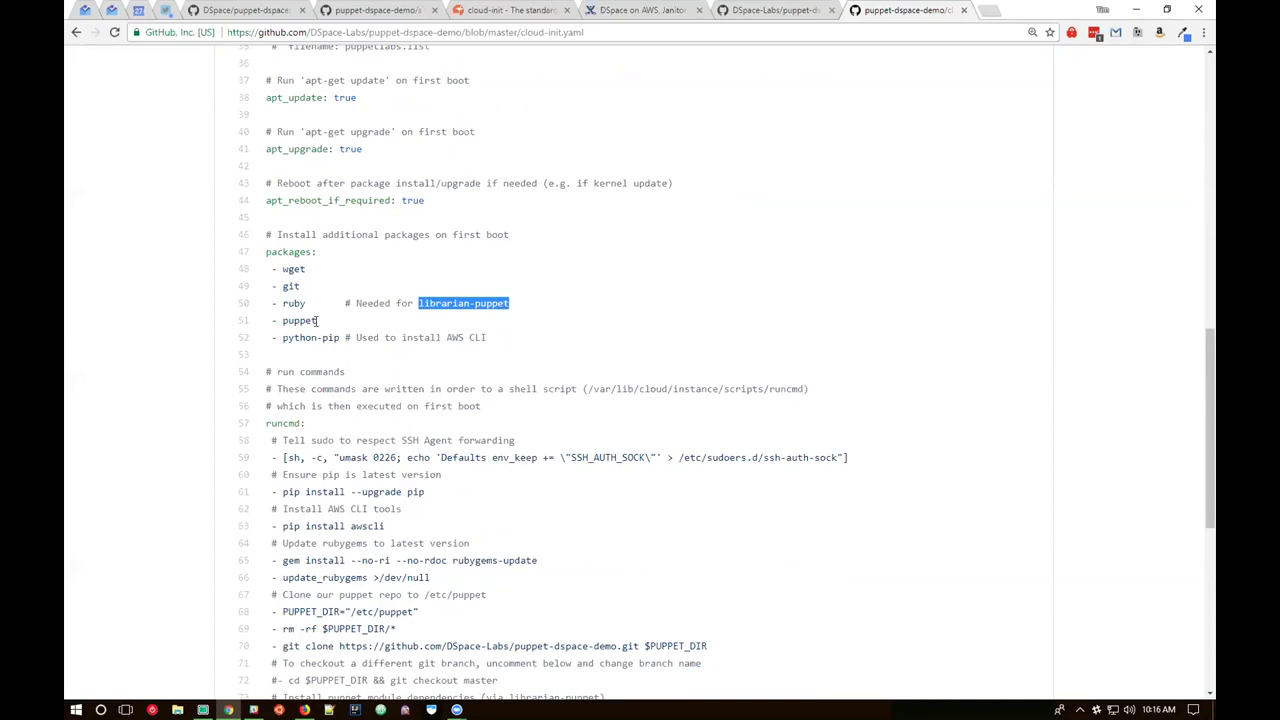
pyautogui.moveTo(282, 337); pyautogui.dragTo(341, 337)
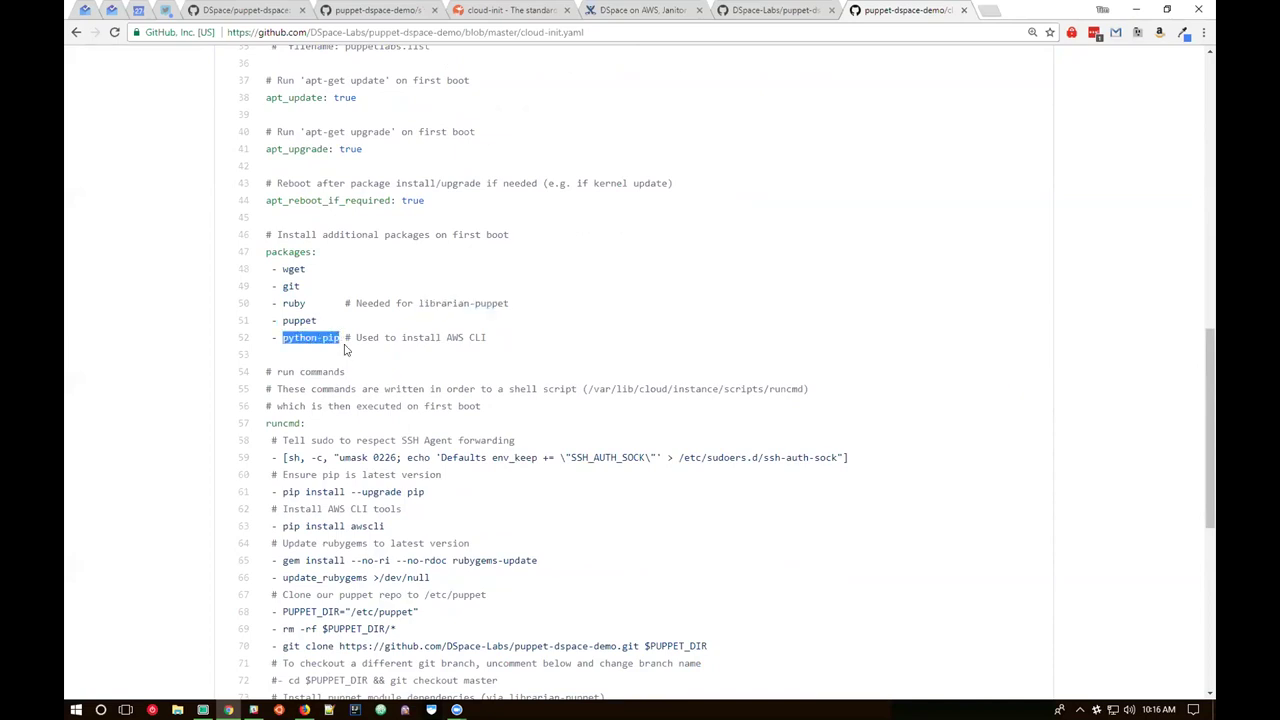
pyautogui.moveTo(446, 337); pyautogui.dragTo(486, 340)
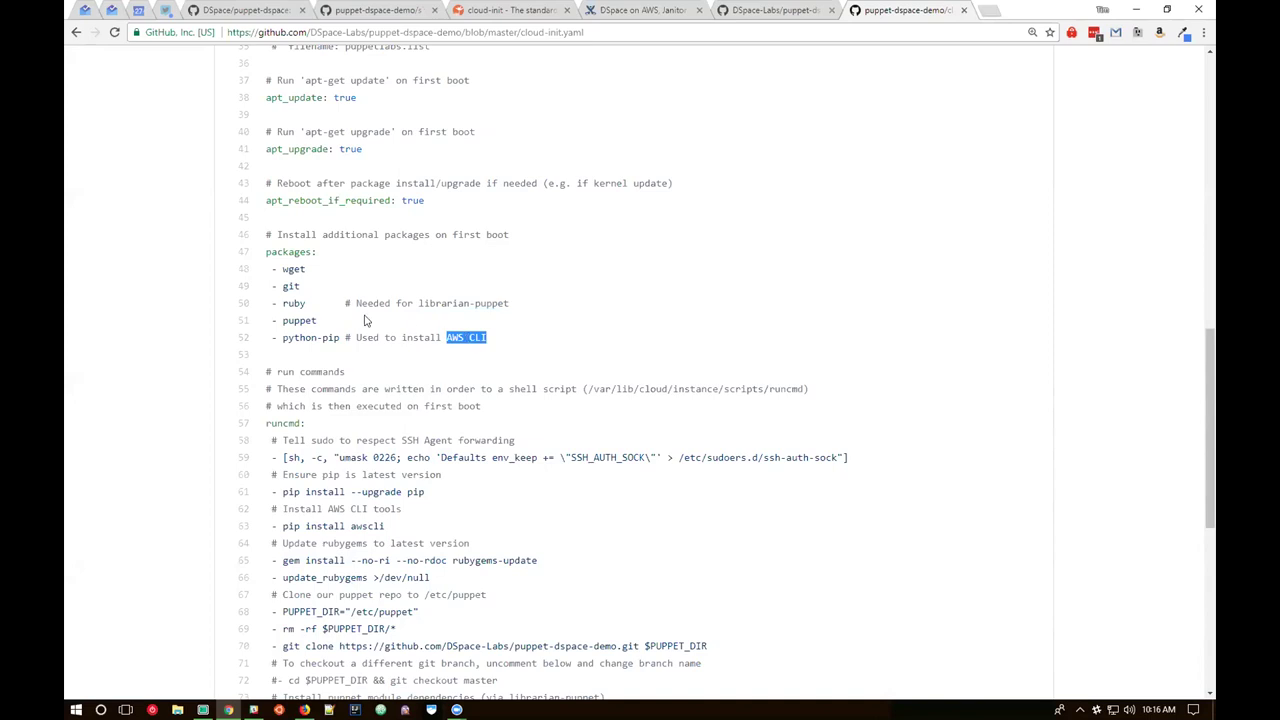
pyautogui.moveTo(266, 252); pyautogui.dragTo(320, 338)
pyautogui.click(268, 266)
# - Read the first runcmd commands covering SSH agent forwarding, the pip upgrade, the AWS CLI installation and the rubygems update
pyautogui.scroll(-3, 271, 212)
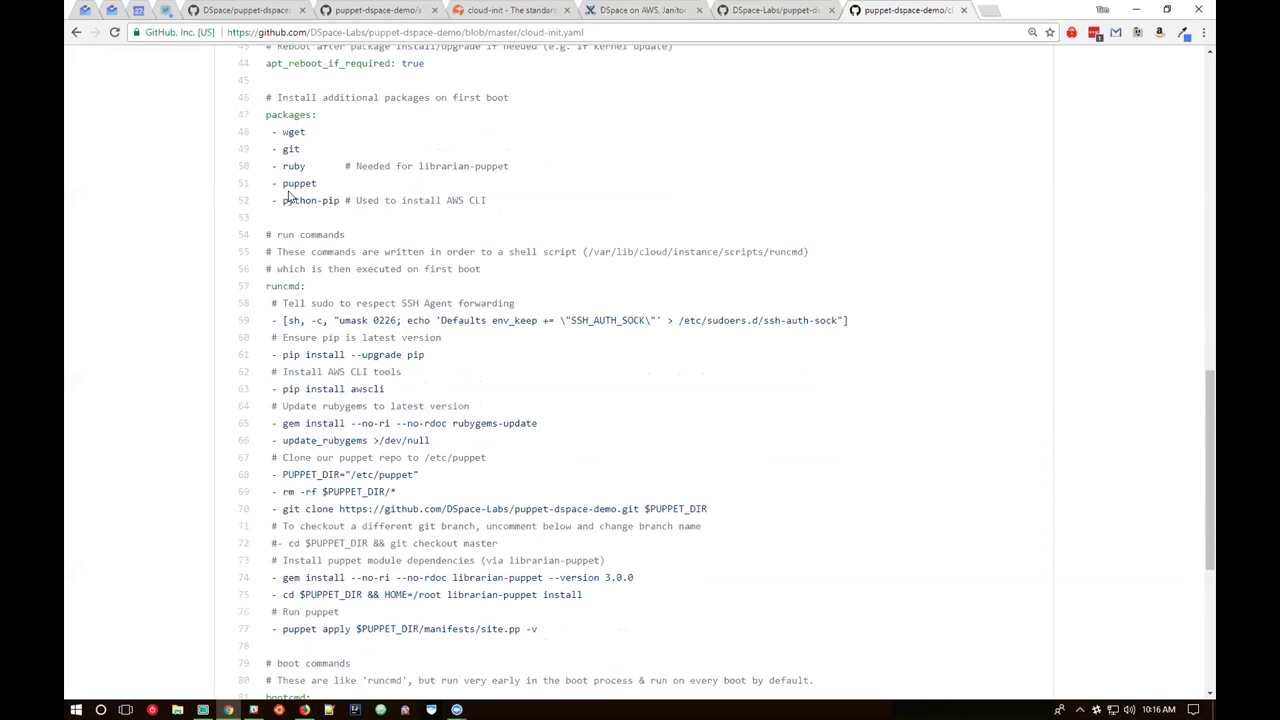
pyautogui.scroll(-3, 289, 210)
pyautogui.moveTo(267, 148); pyautogui.dragTo(307, 151)
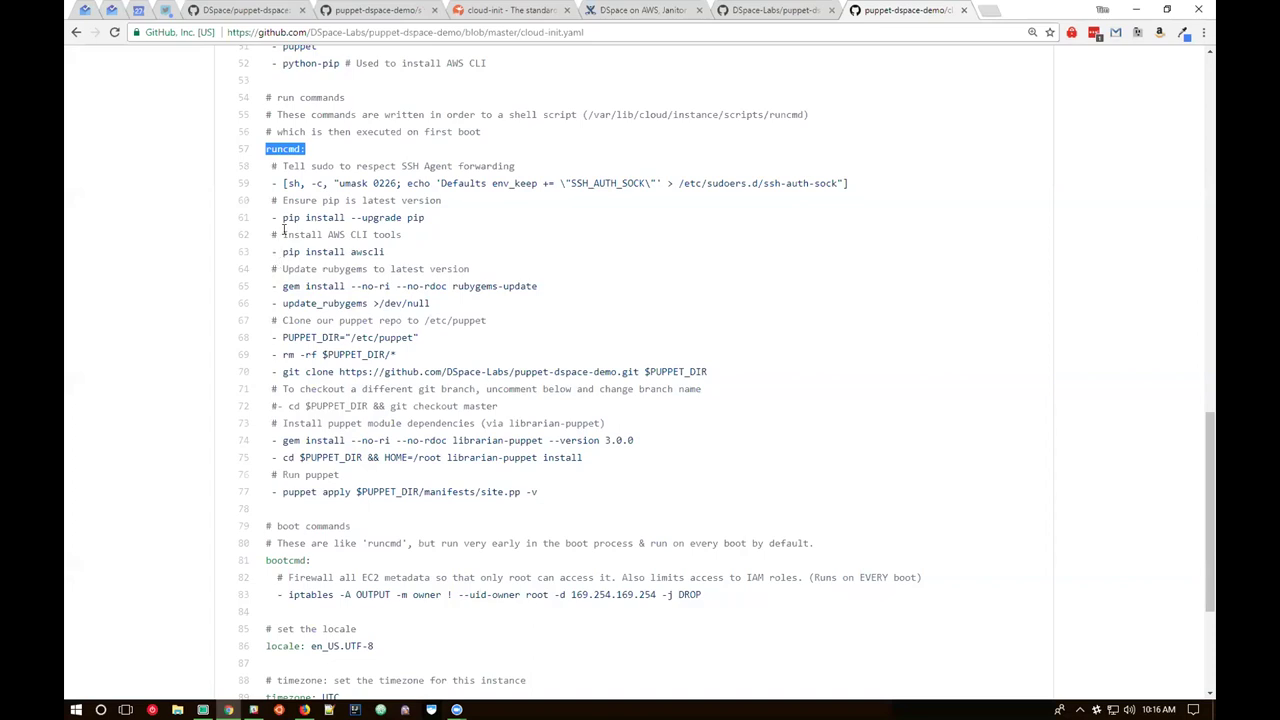
pyautogui.moveTo(280, 183); pyautogui.dragTo(332, 184)
pyautogui.click(292, 186)
pyautogui.doubleClick(295, 183)
pyautogui.moveTo(338, 183); pyautogui.dragTo(774, 193)
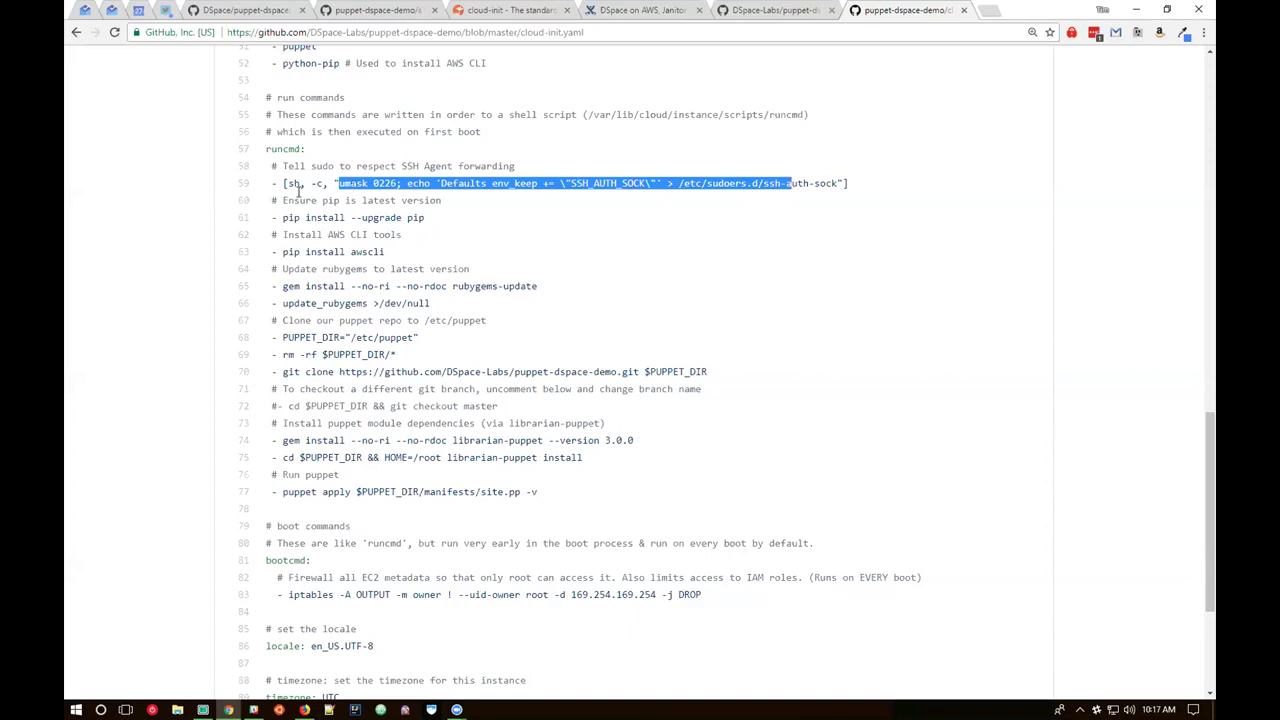
pyautogui.moveTo(277, 218); pyautogui.dragTo(436, 218)
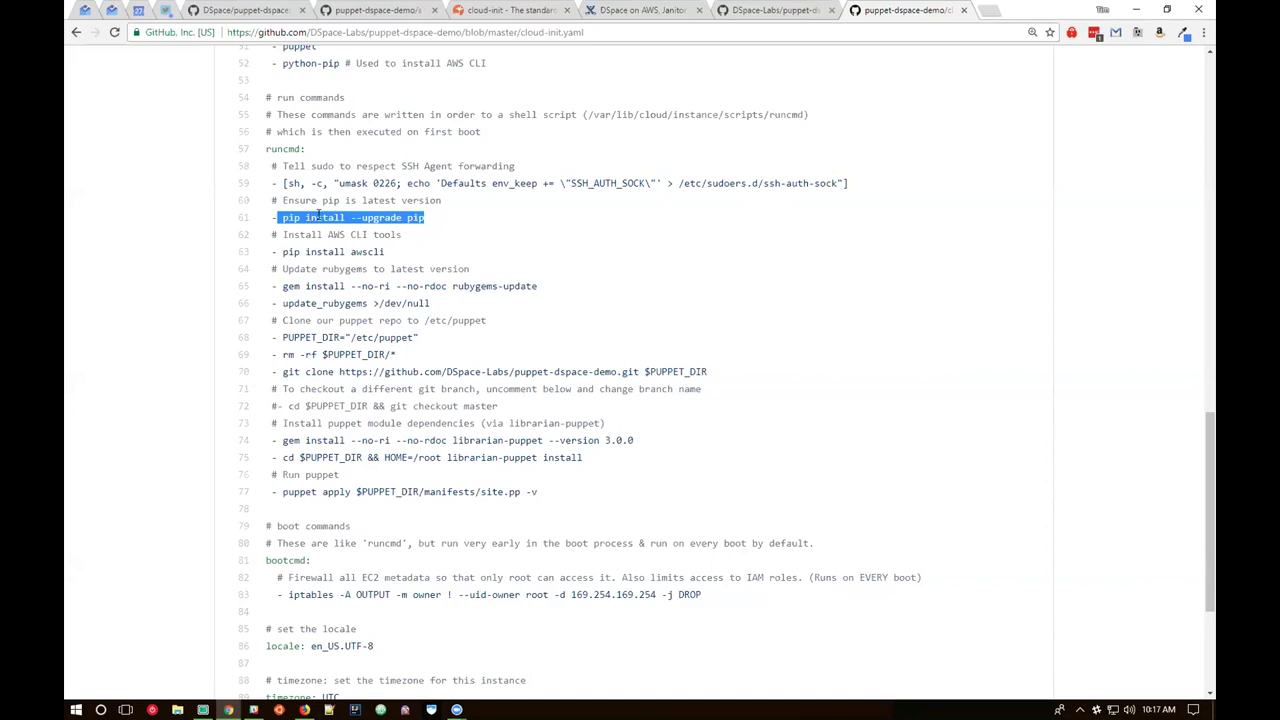
pyautogui.moveTo(285, 251); pyautogui.dragTo(393, 253)
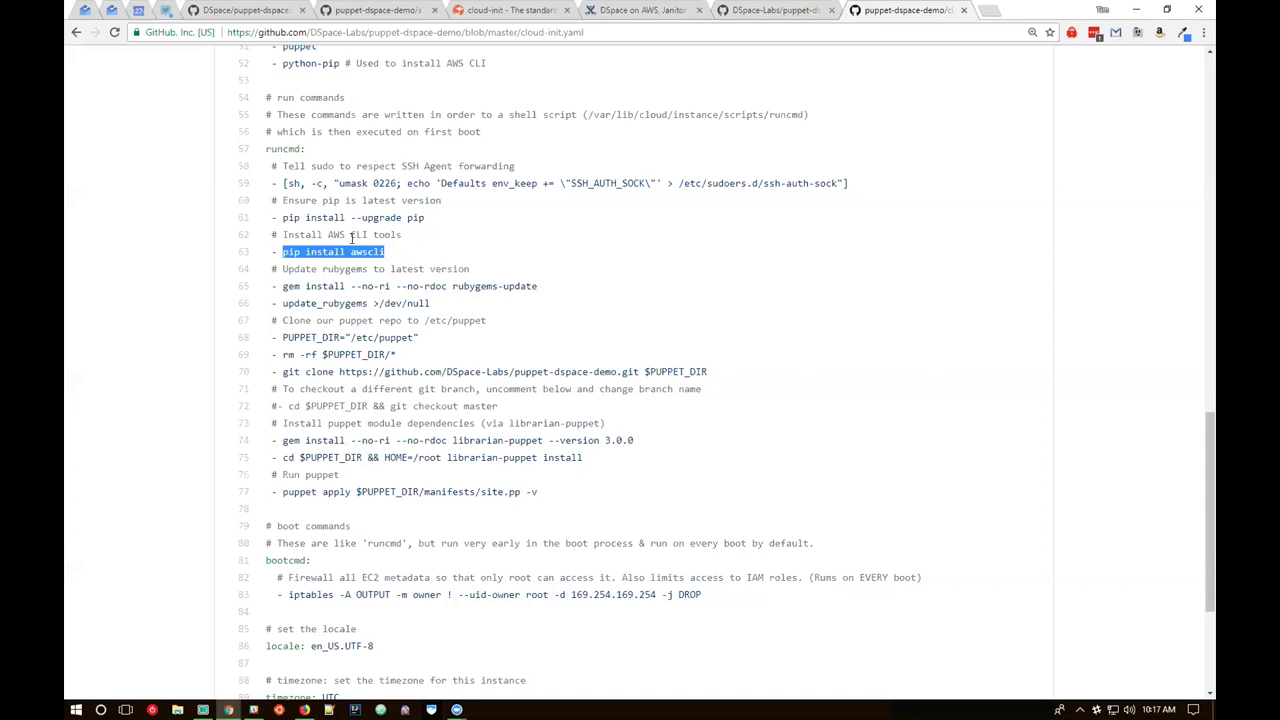
pyautogui.moveTo(283, 286); pyautogui.dragTo(431, 303)
# - Examine the runcmd lines that define PUPPET_DIR and clear that directory, referring back to the puppet entry in the packages list
pyautogui.scroll(-2, 431, 303)
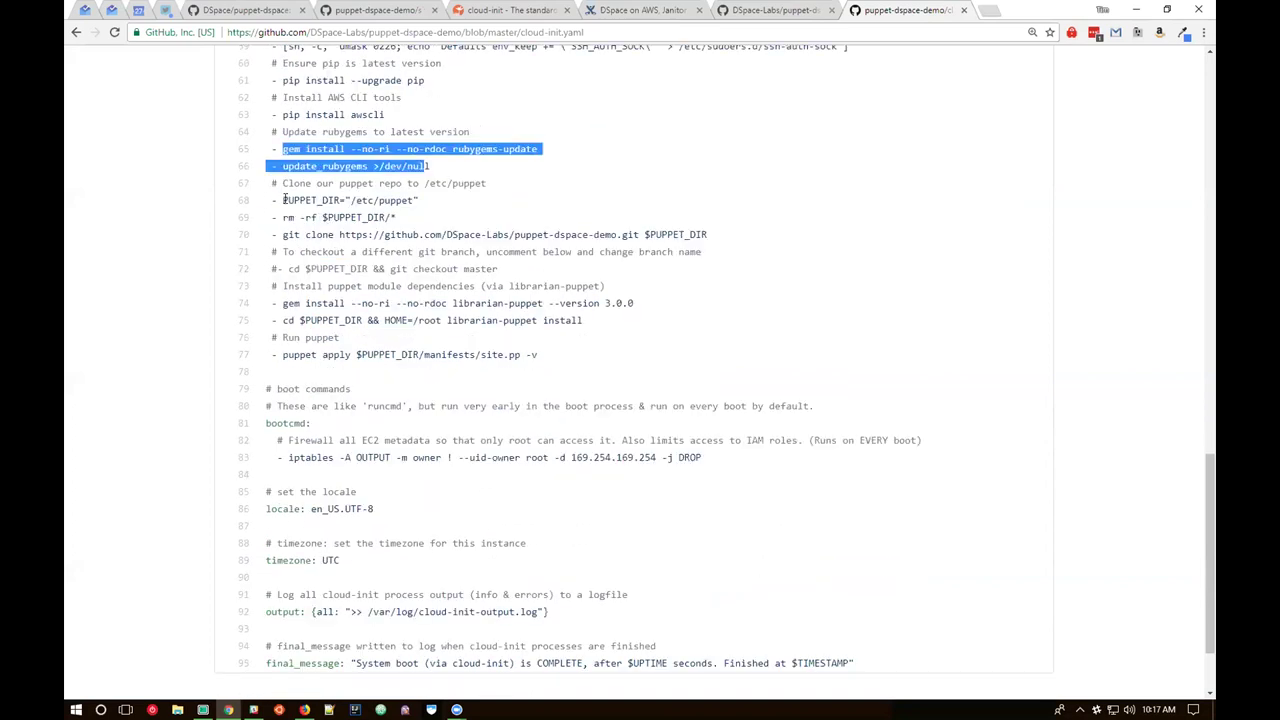
pyautogui.moveTo(284, 198); pyautogui.dragTo(418, 215)
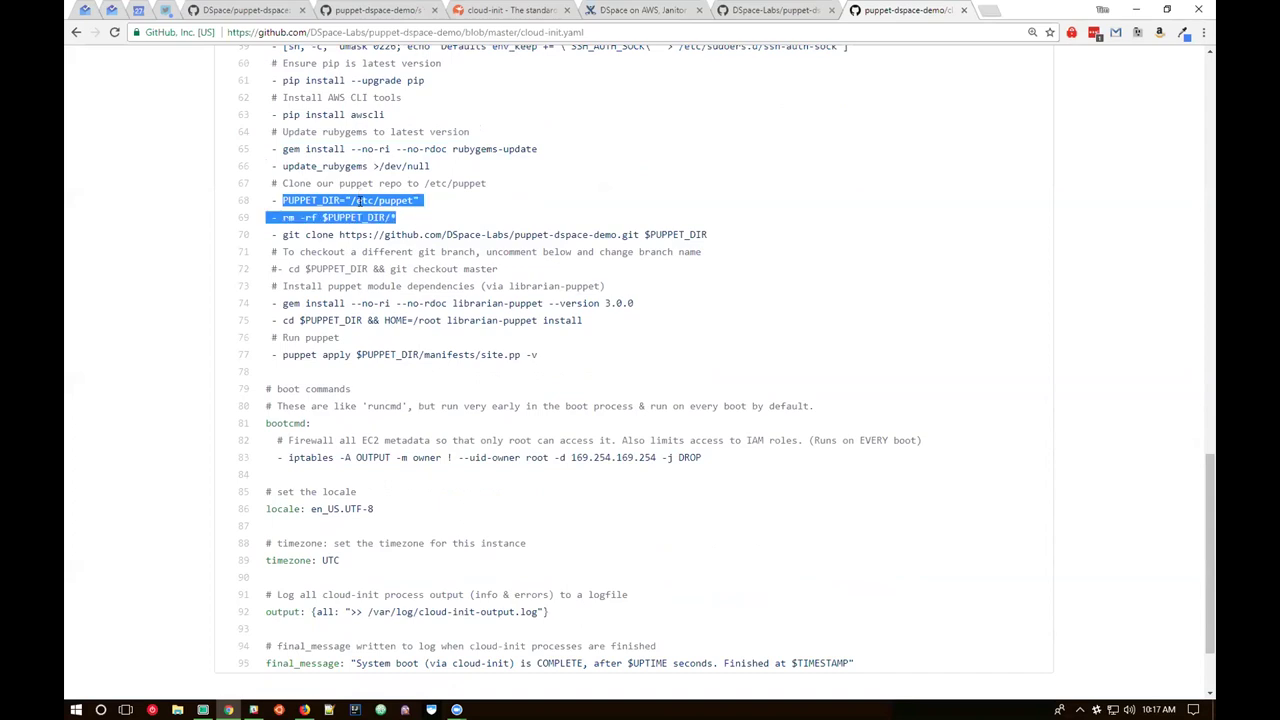
pyautogui.scroll(3, 360, 203)
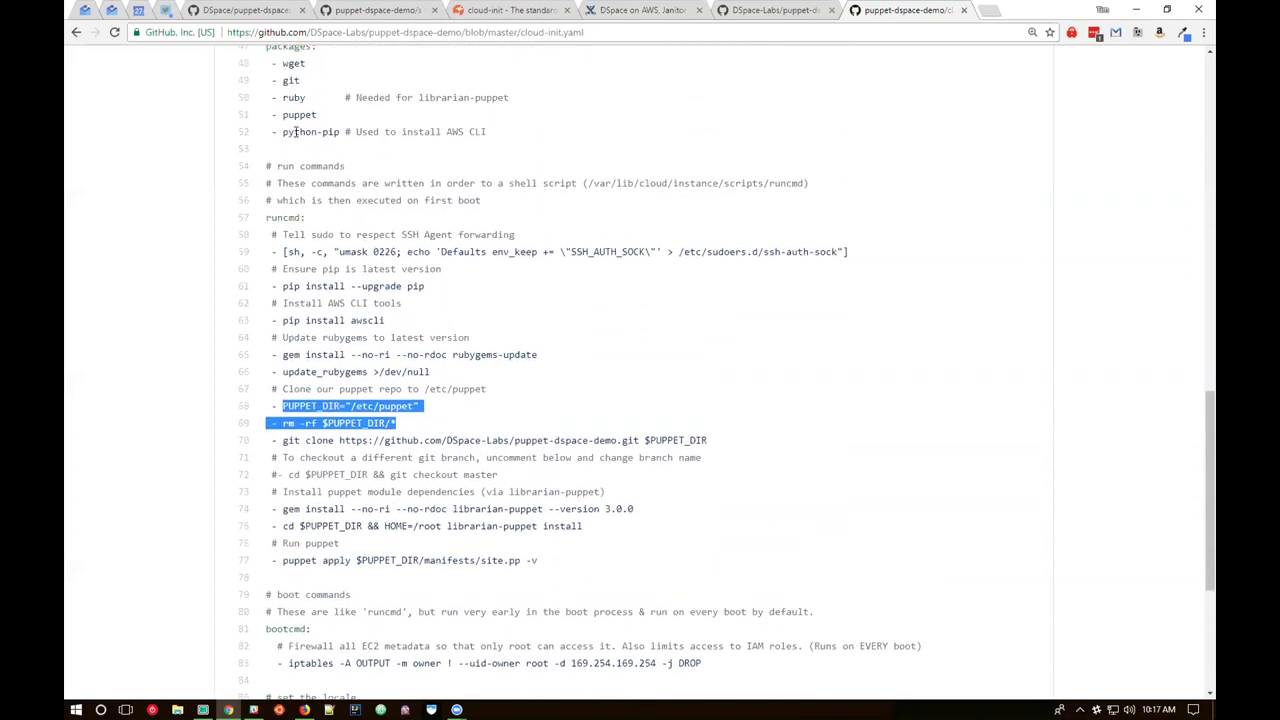
pyautogui.moveTo(283, 115); pyautogui.dragTo(319, 117)
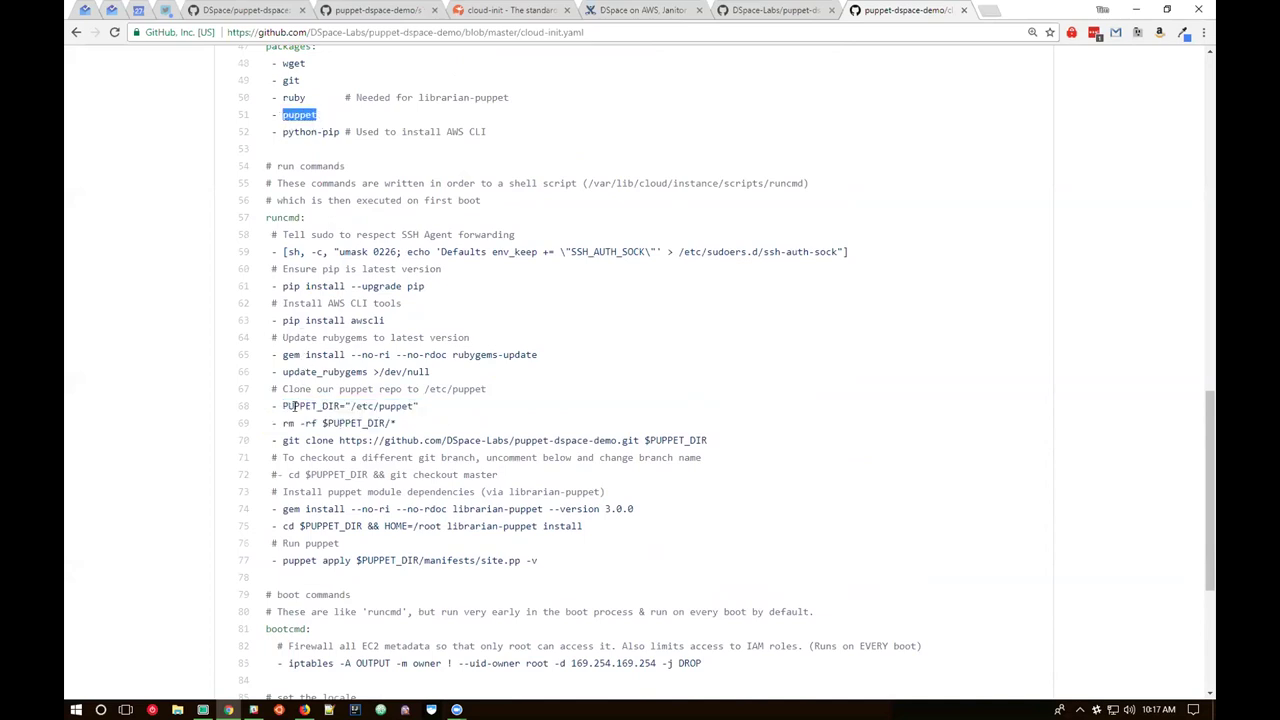
pyautogui.moveTo(284, 406); pyautogui.dragTo(430, 412)
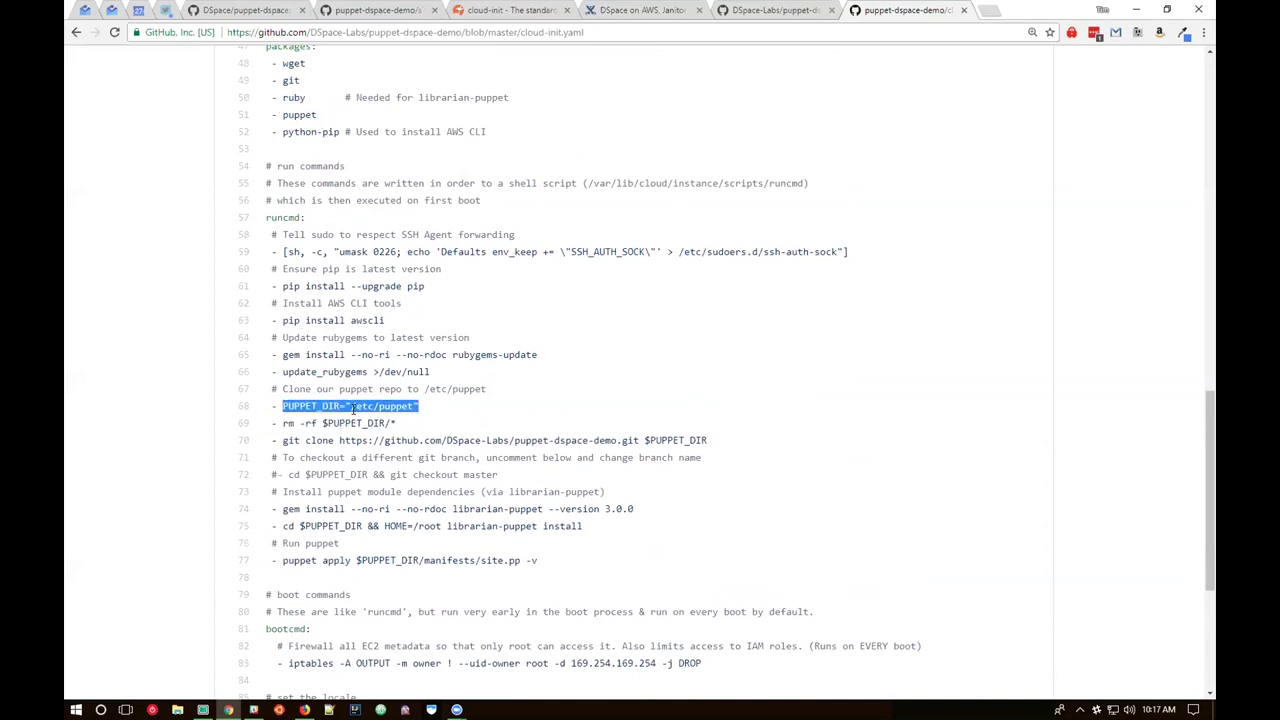
pyautogui.click(352, 408)
pyautogui.scroll(-3, 390, 396)
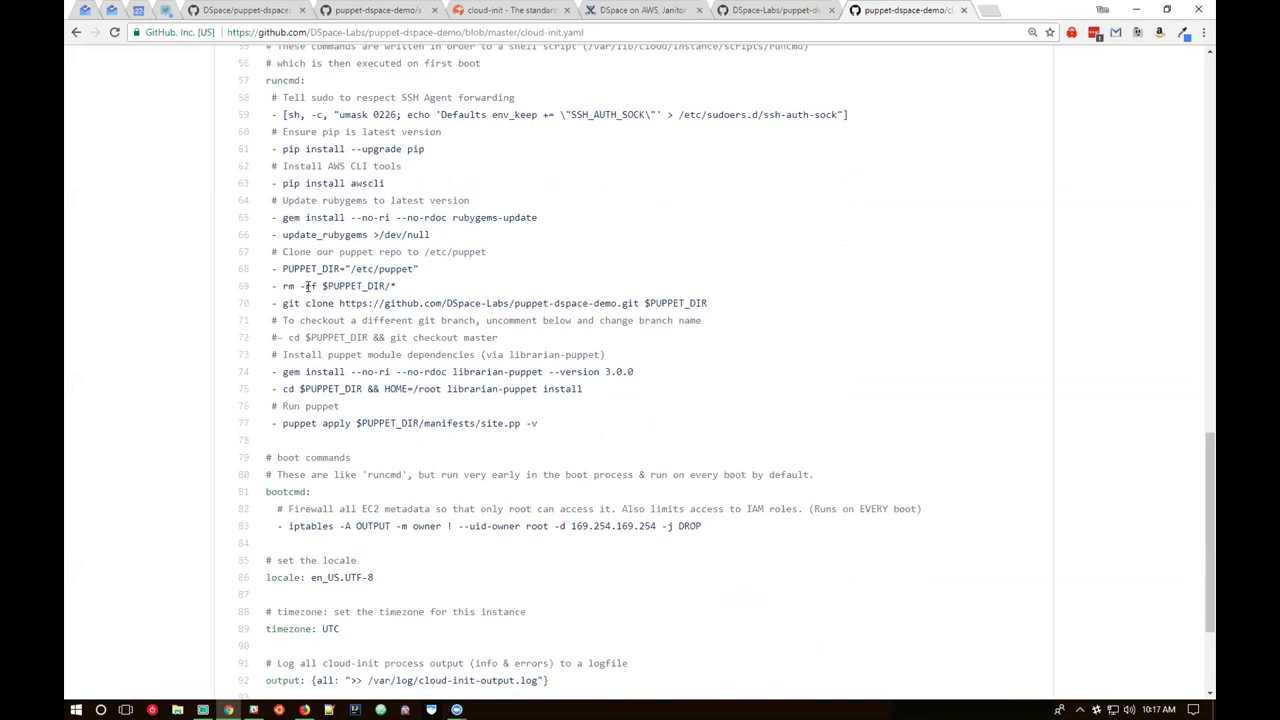
pyautogui.moveTo(283, 287); pyautogui.dragTo(396, 288)
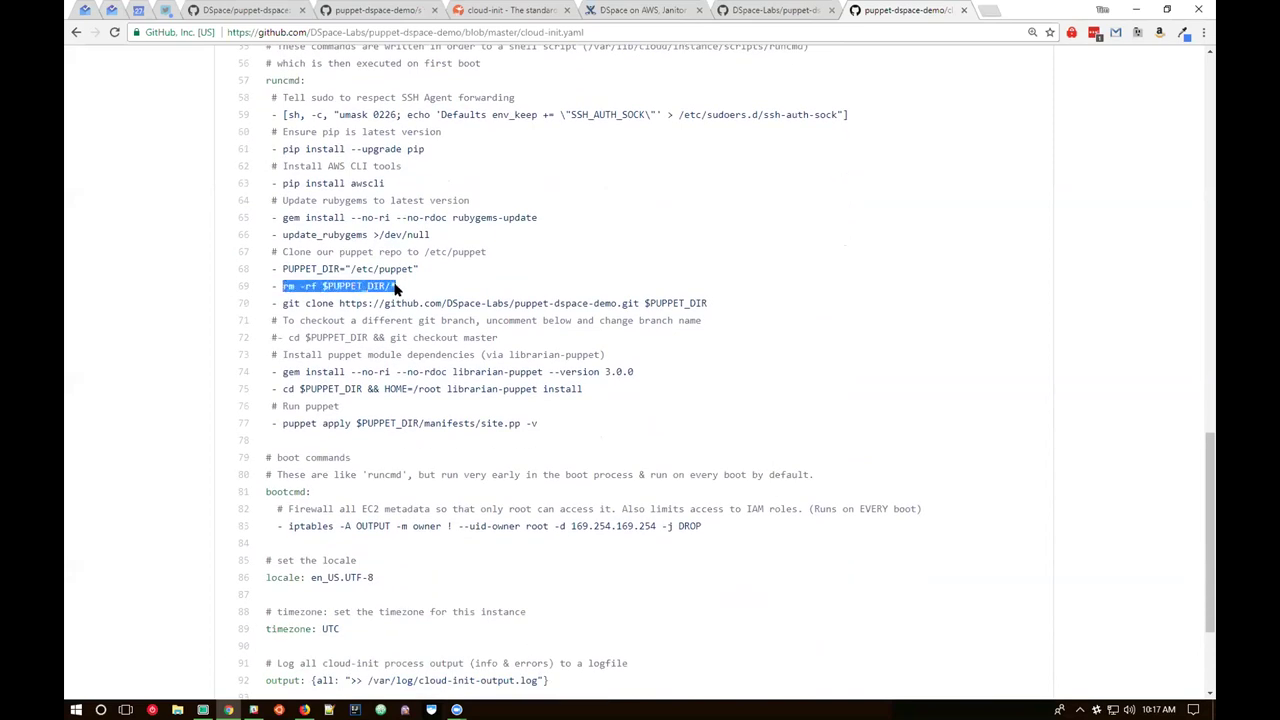
# - Examine the runcmd lines that clone the puppet-dspace-demo repository into $PUPPET_DIR and install the module dependencies with librarian-puppet
pyautogui.moveTo(340, 304); pyautogui.dragTo(707, 302)
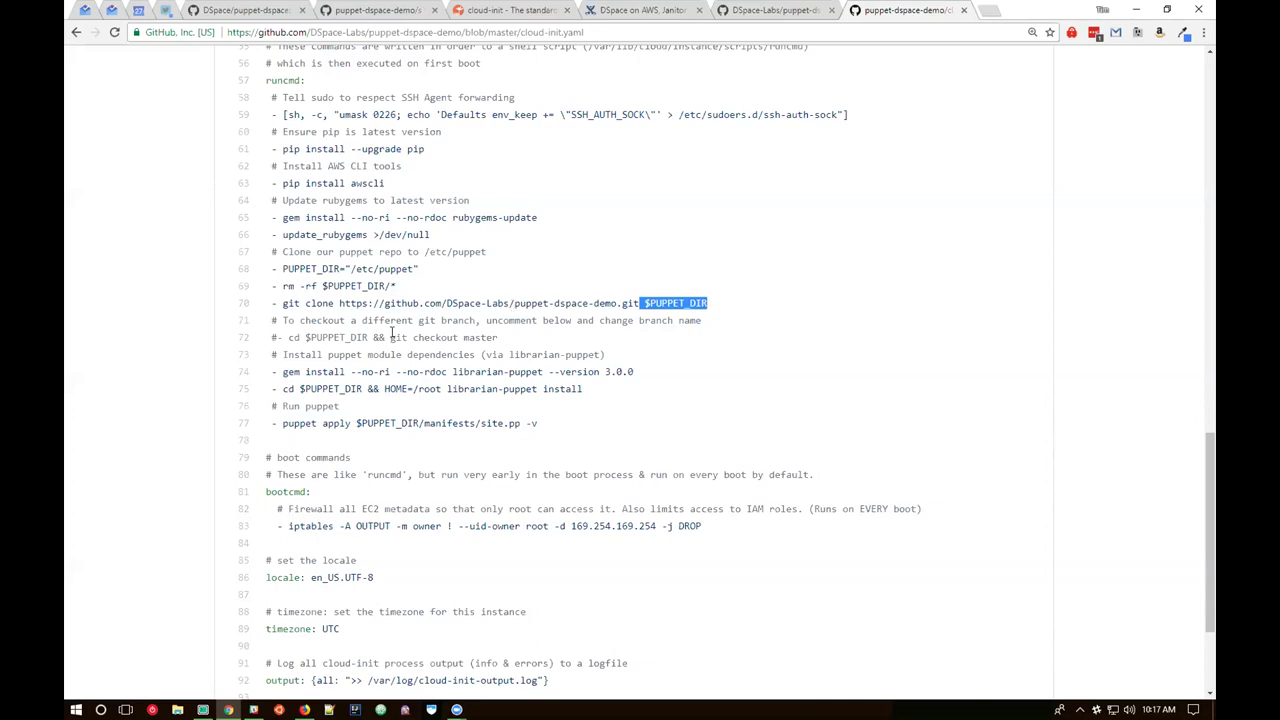
pyautogui.moveTo(284, 303)
pyautogui.mouseDown()
pyautogui.moveTo(546, 314)
pyautogui.moveTo(706, 303)
pyautogui.mouseUp()
pyautogui.scroll(-3, 706, 303)
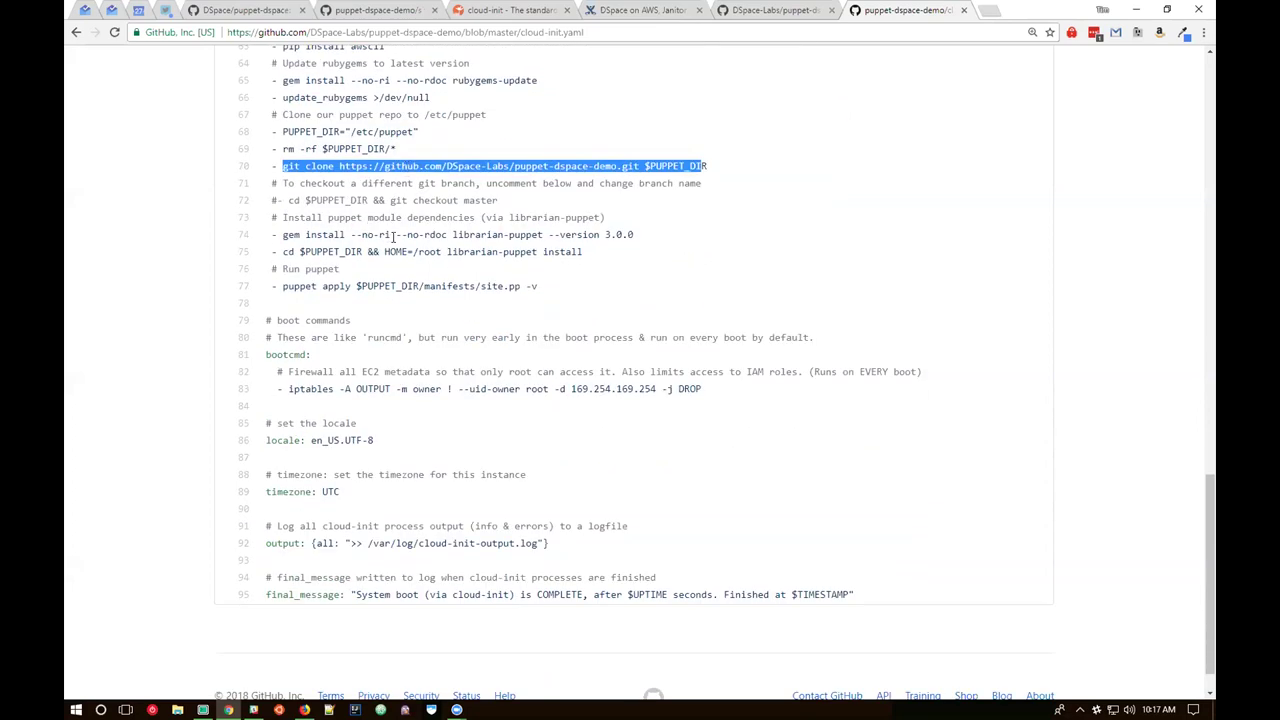
pyautogui.moveTo(452, 234); pyautogui.dragTo(540, 232)
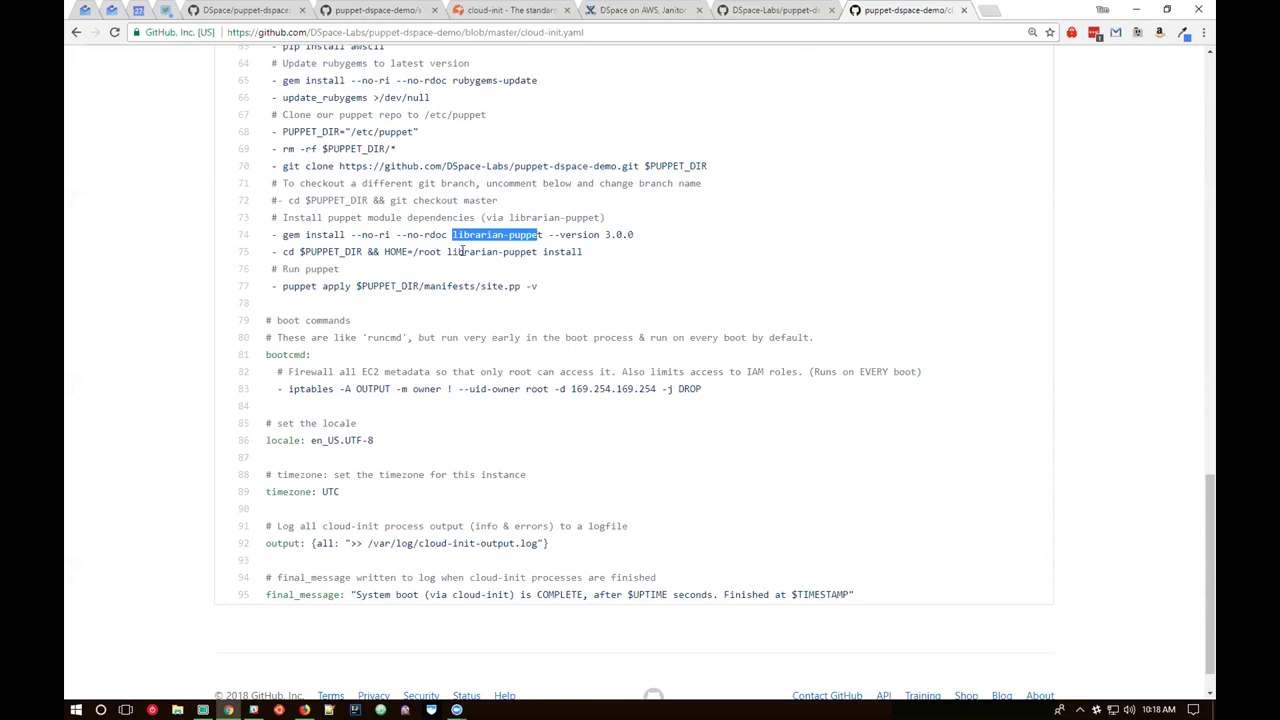
pyautogui.moveTo(284, 234); pyautogui.dragTo(543, 234)
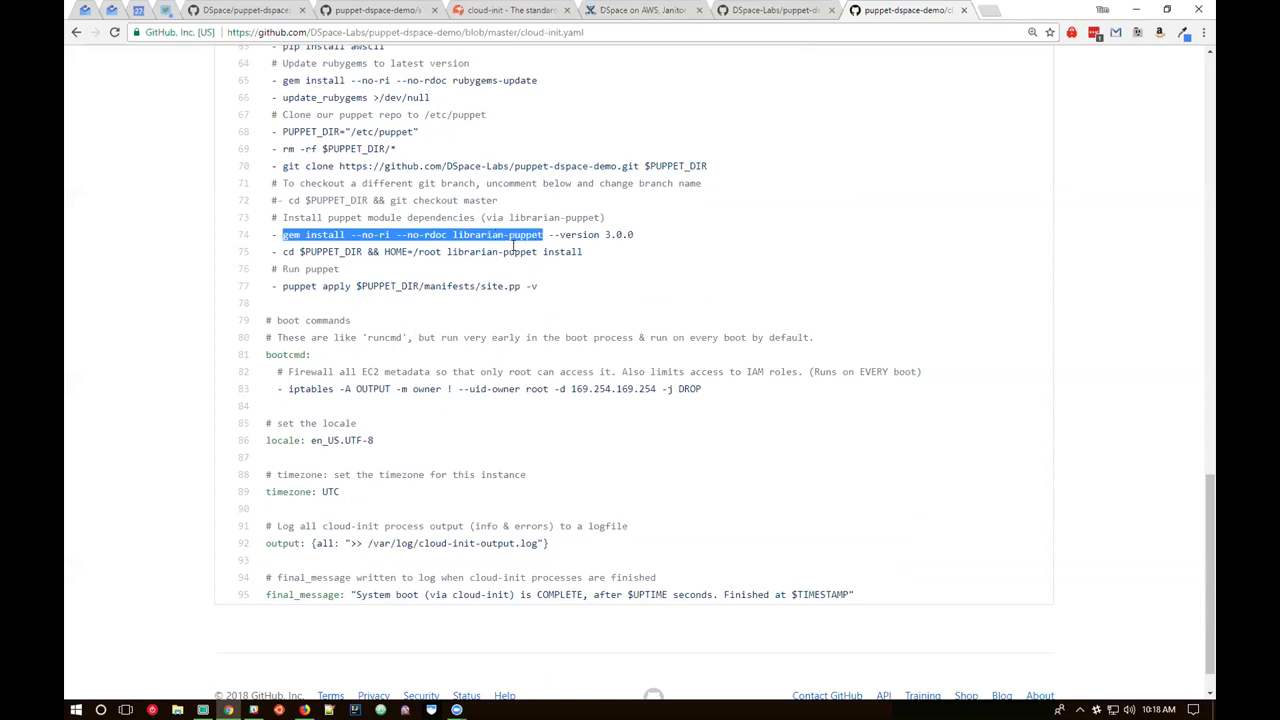
pyautogui.moveTo(446, 251); pyautogui.dragTo(628, 255)
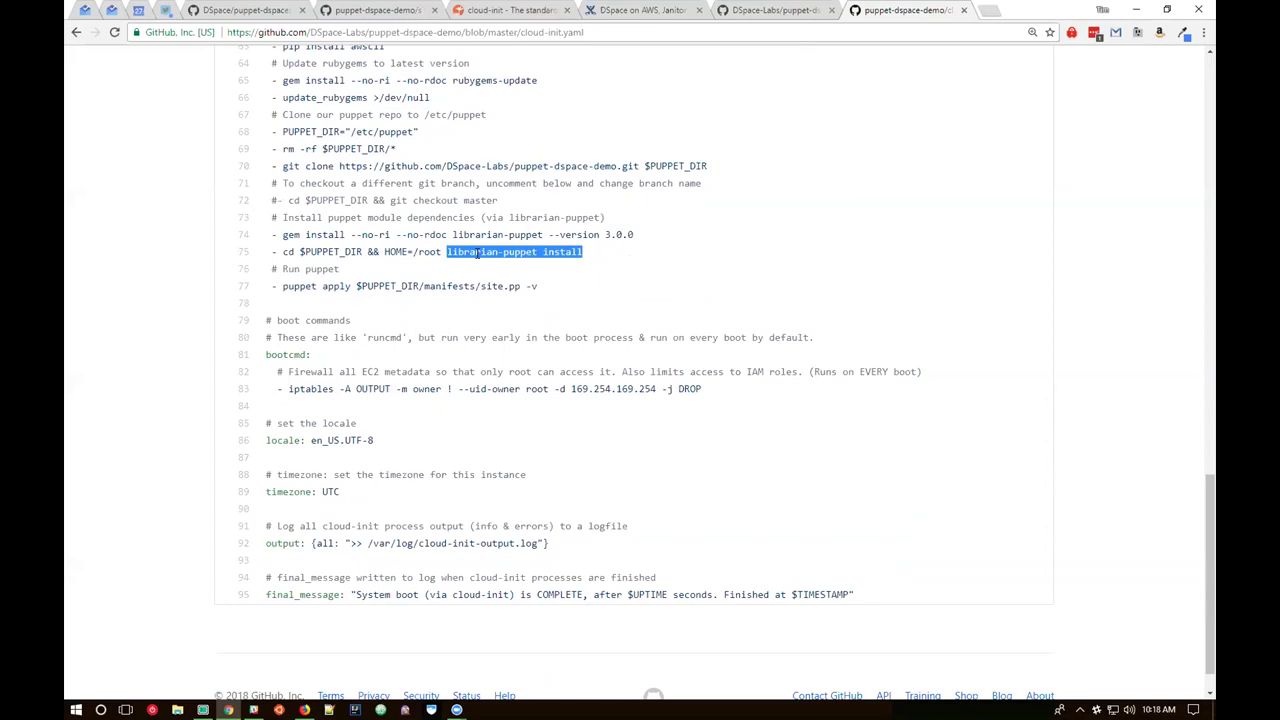
# - Examine the puppet apply line for manifests/site.pp, highlighting the whole command block from git clone through puppet apply
pyautogui.moveTo(284, 286); pyautogui.dragTo(544, 285)
pyautogui.click(482, 287)
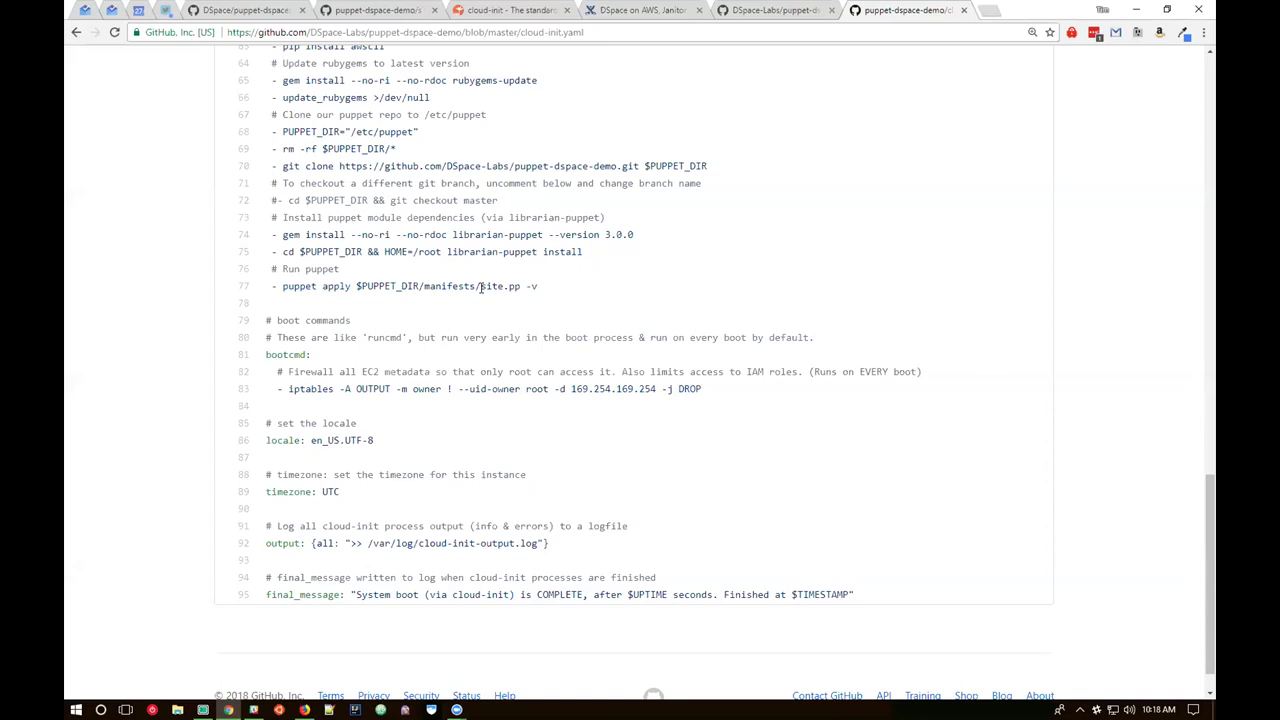
pyautogui.moveTo(272, 165); pyautogui.dragTo(543, 288)
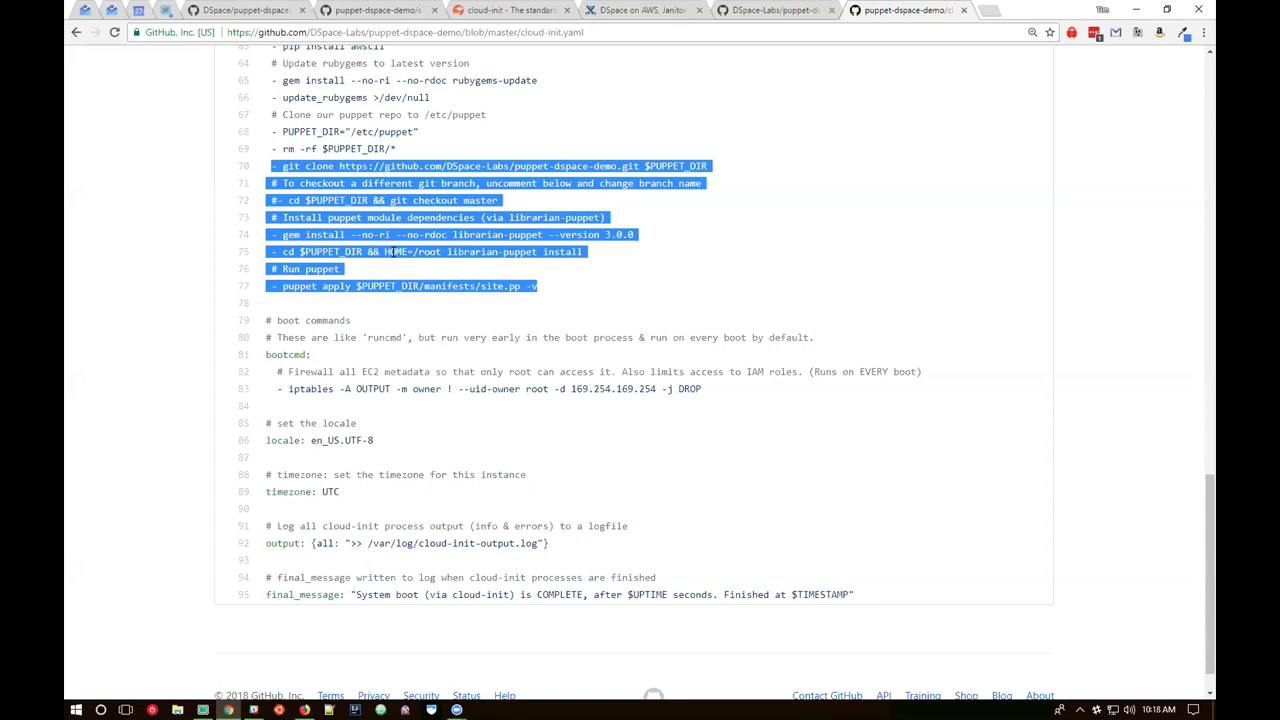
# - Examine the bootcmd section and its iptables rule restricting EC2 metadata access to root
pyautogui.scroll(-1, 343, 217)
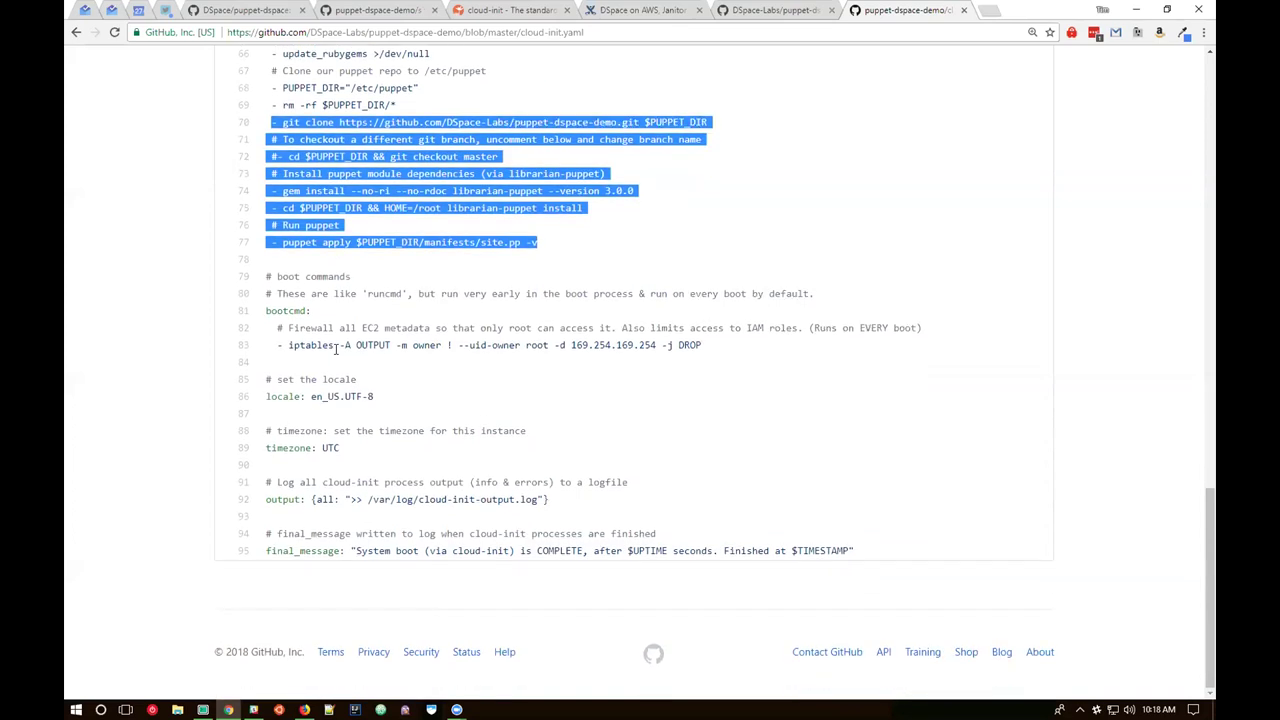
pyautogui.click(285, 350)
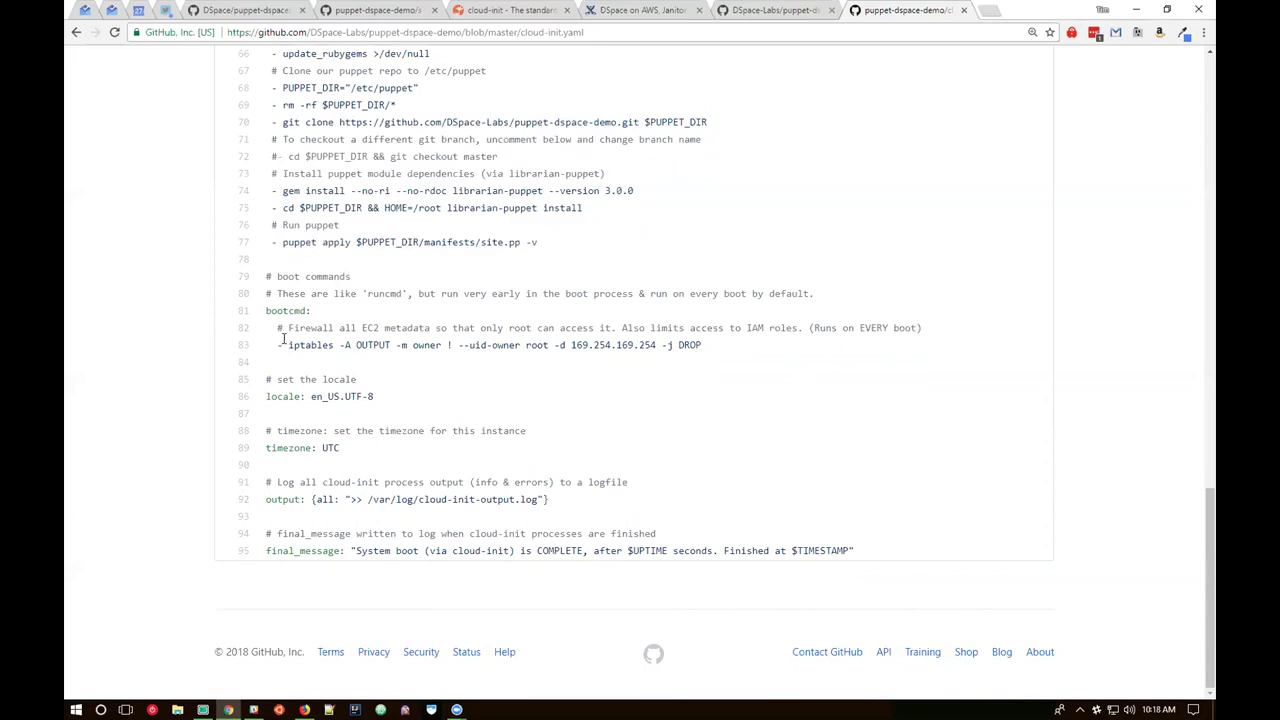
pyautogui.moveTo(287, 344); pyautogui.dragTo(378, 332)
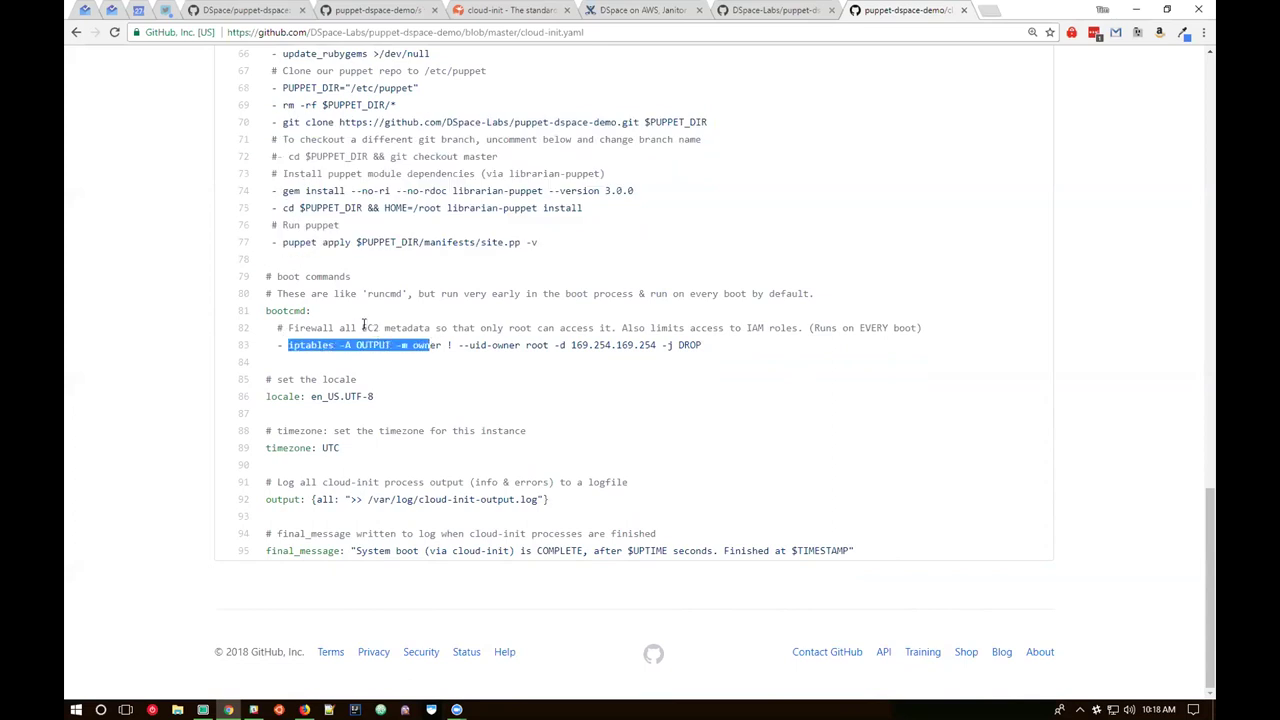
pyautogui.doubleClick(364, 327)
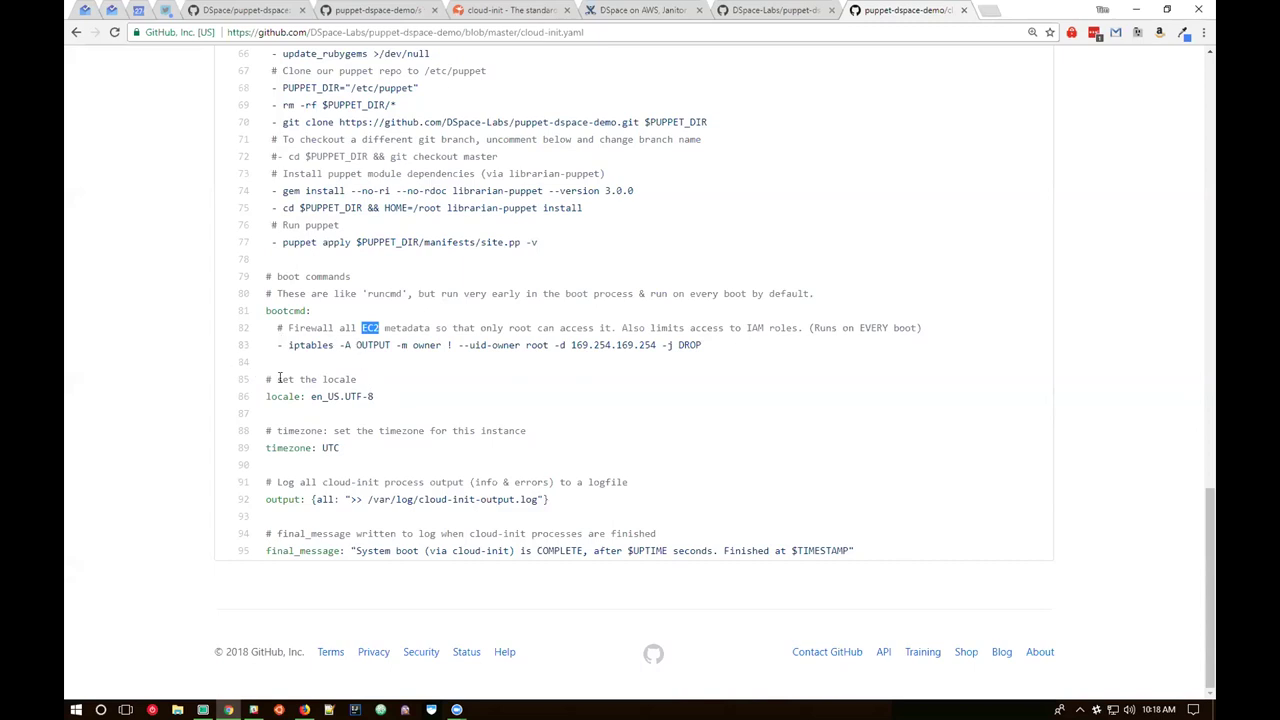
# - Read the locale, timezone, output log and final_message settings, referring back to the librarian-puppet install line
pyautogui.moveTo(266, 396); pyautogui.dragTo(362, 396)
pyautogui.moveTo(267, 447); pyautogui.dragTo(355, 447)
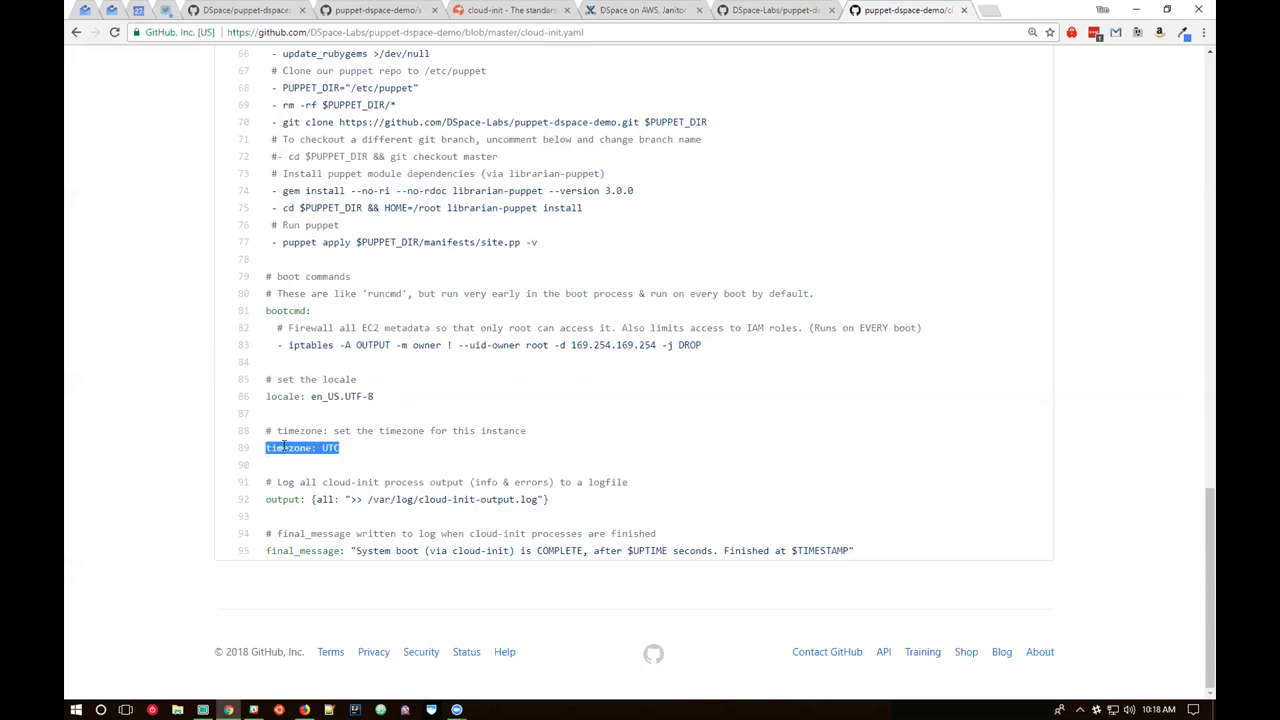
pyautogui.moveTo(265, 498); pyautogui.dragTo(537, 495)
pyautogui.click(358, 500)
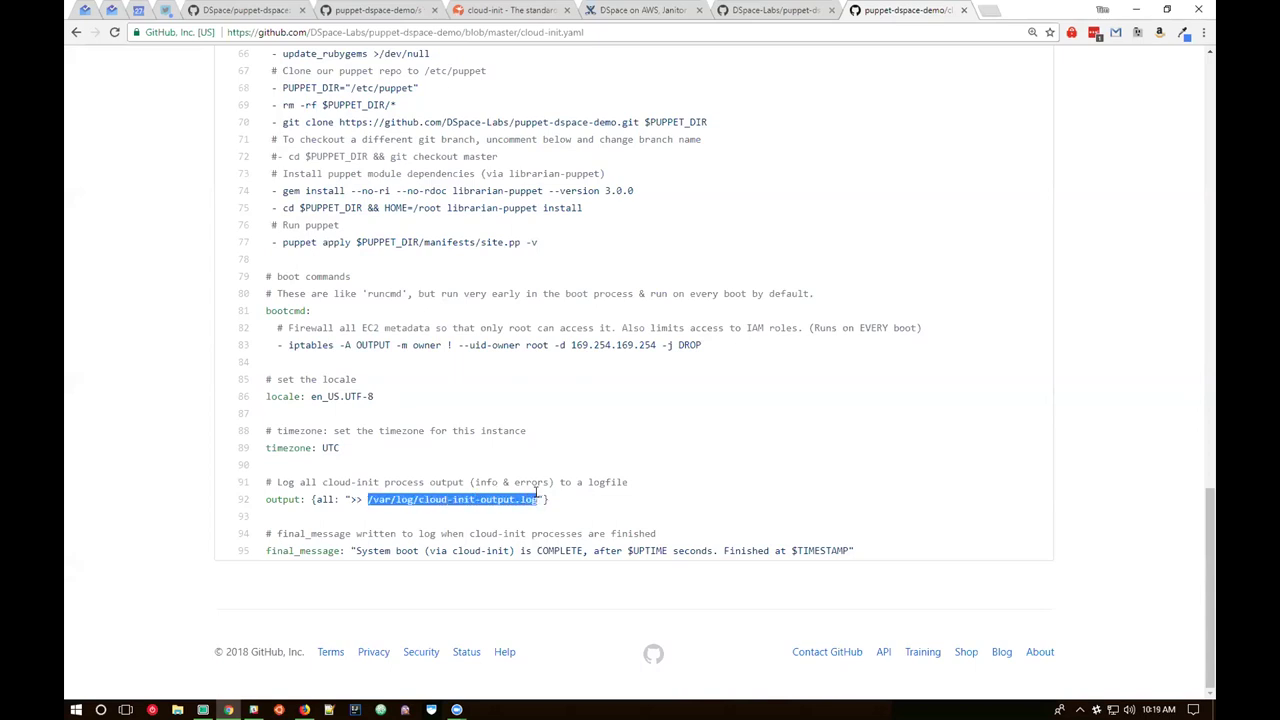
pyautogui.moveTo(349, 549); pyautogui.dragTo(856, 555)
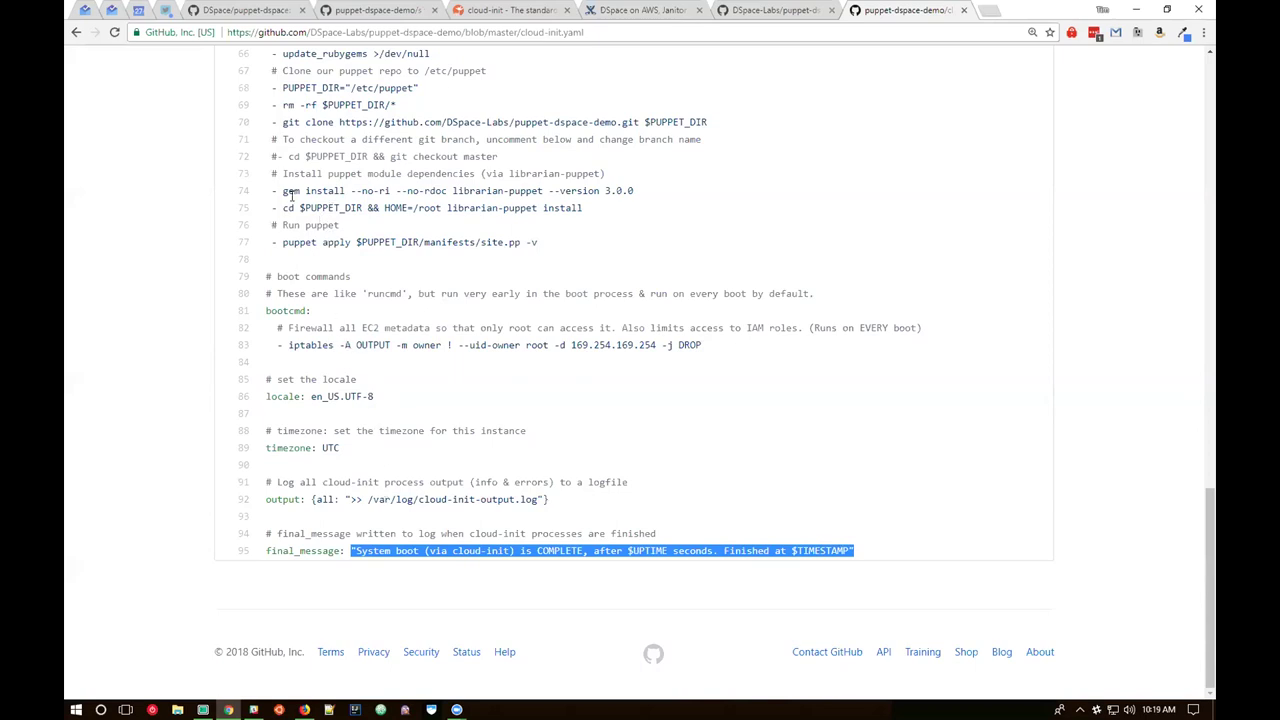
pyautogui.moveTo(443, 207); pyautogui.dragTo(487, 207)
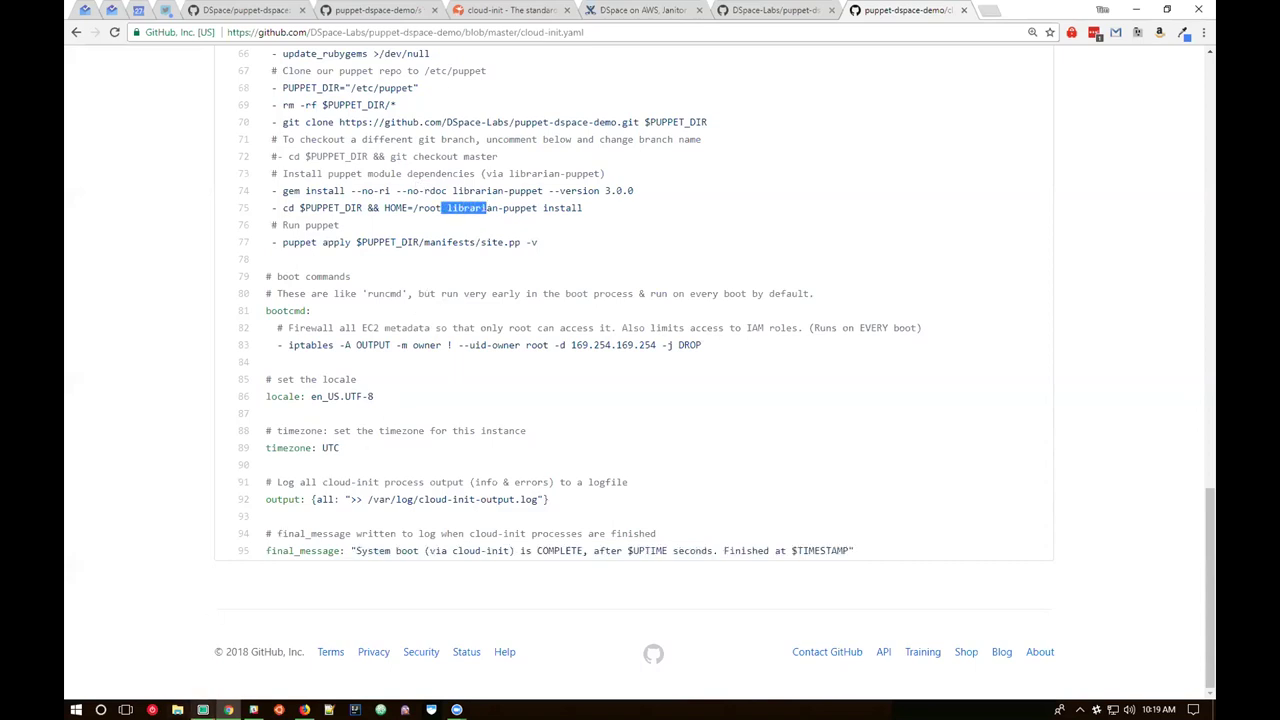
# - Switch to the EC2 Management Console in Firefox and copy the public DNS of the TEST DSpace Deployment instance
pyautogui.click(203, 709)
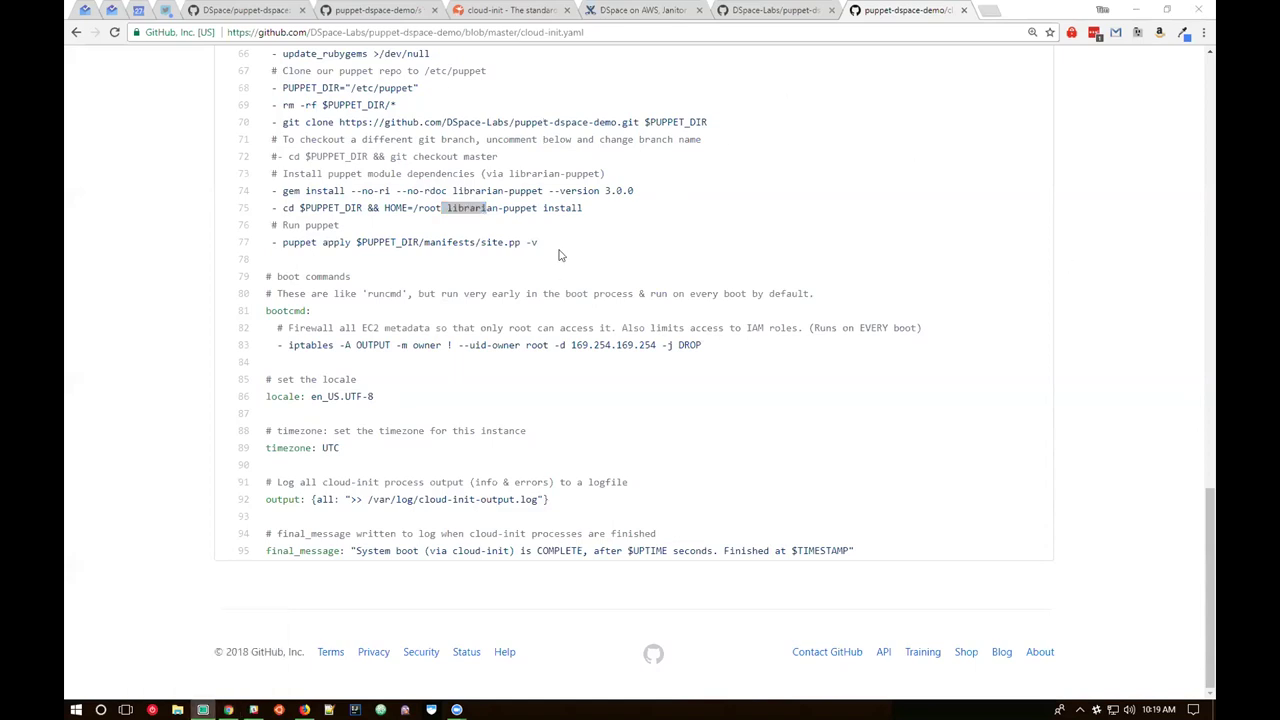
pyautogui.click(305, 709)
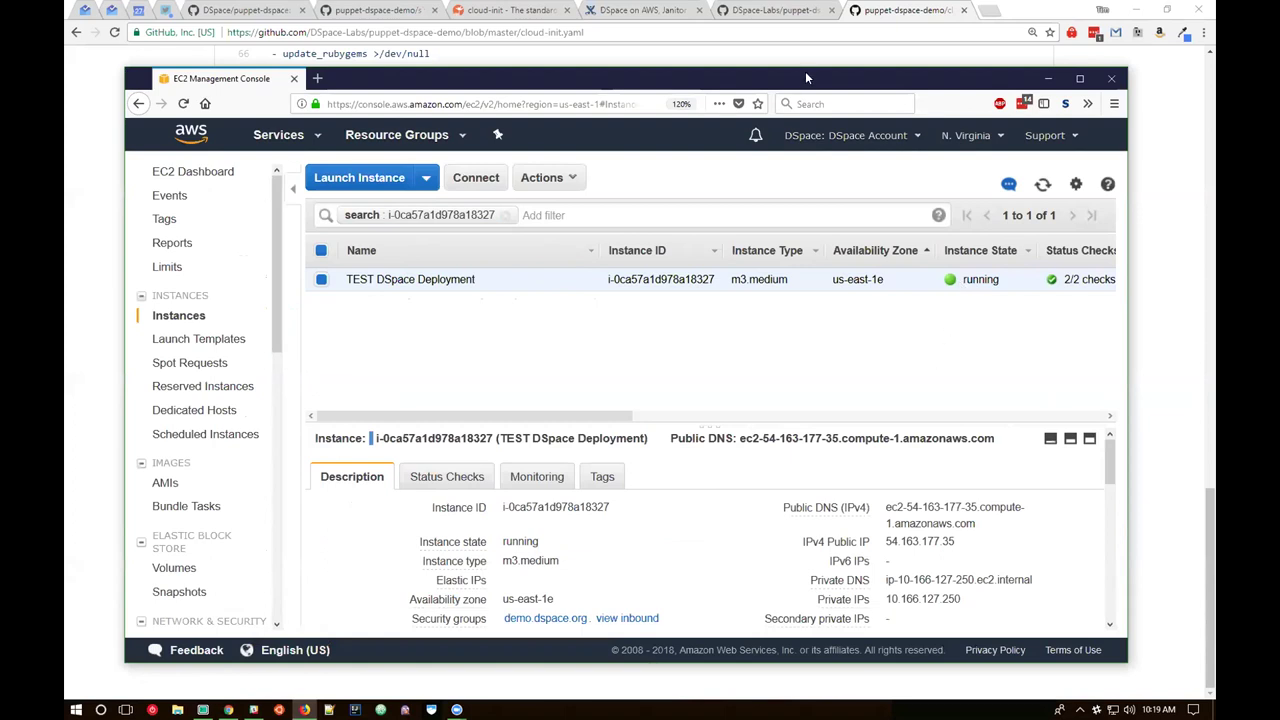
pyautogui.moveTo(796, 71); pyautogui.dragTo(773, 40)
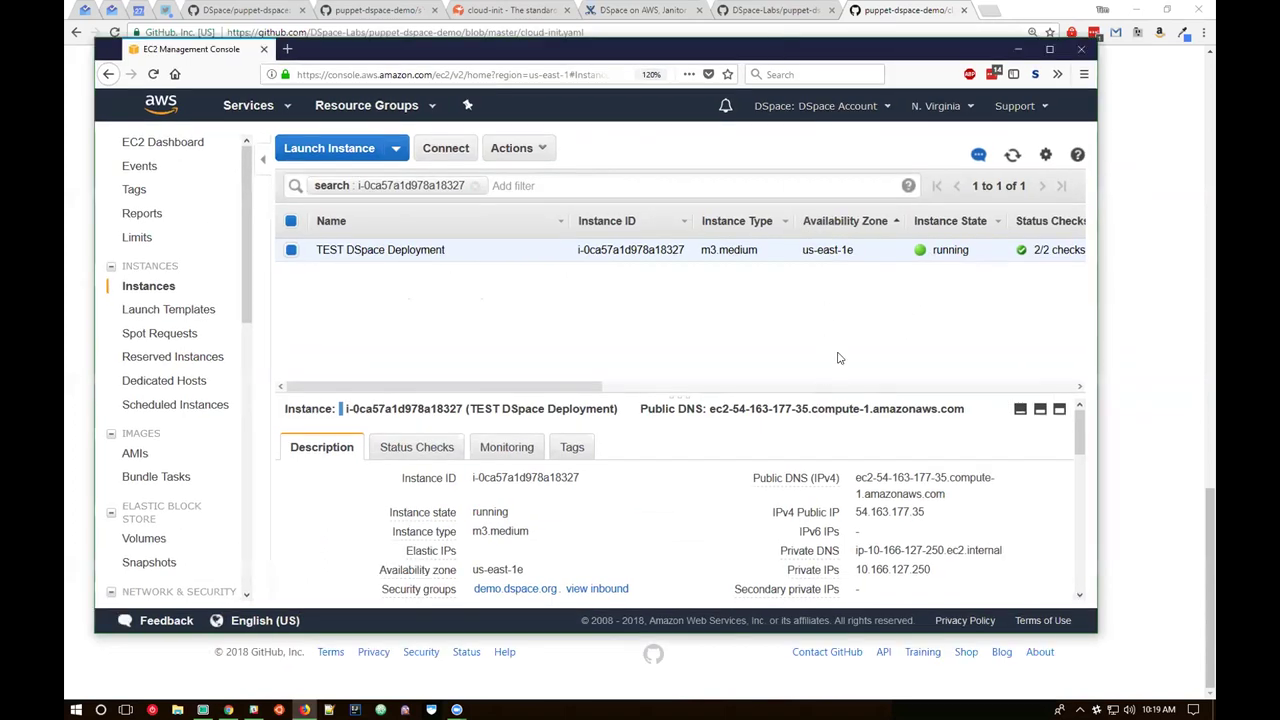
pyautogui.moveTo(806, 392); pyautogui.dragTo(806, 344)
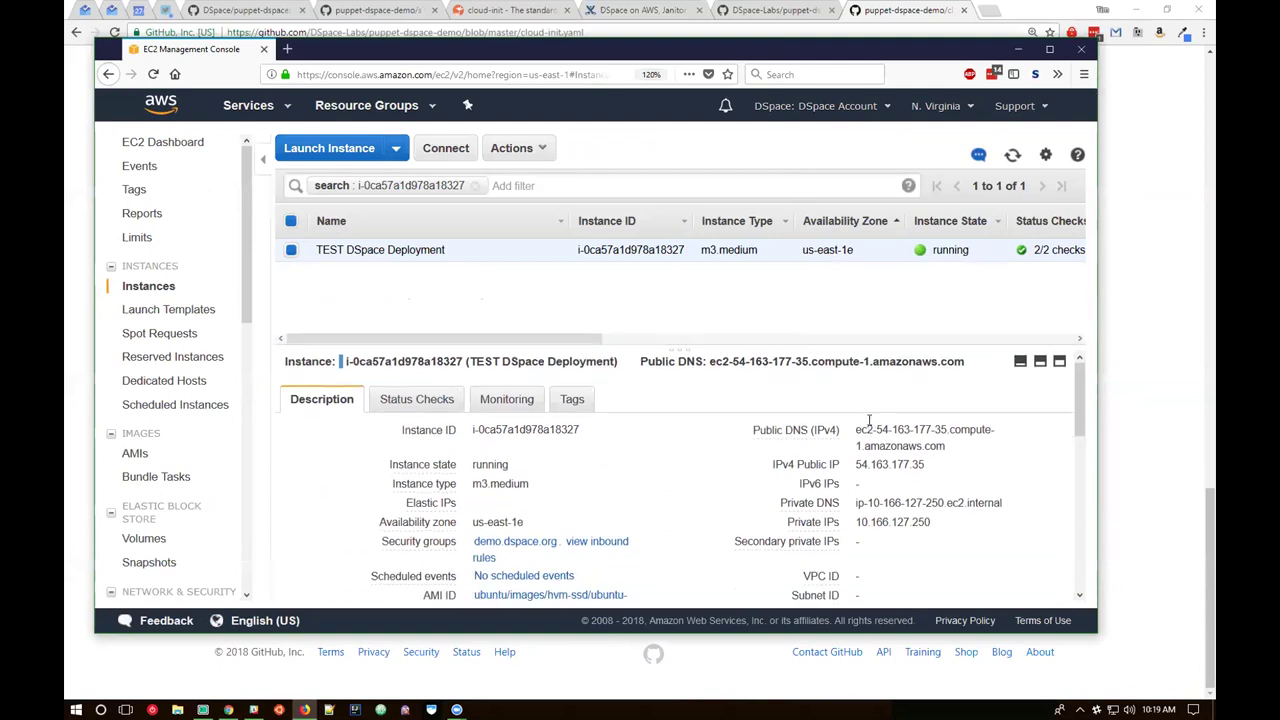
pyautogui.moveTo(856, 430); pyautogui.dragTo(946, 451)
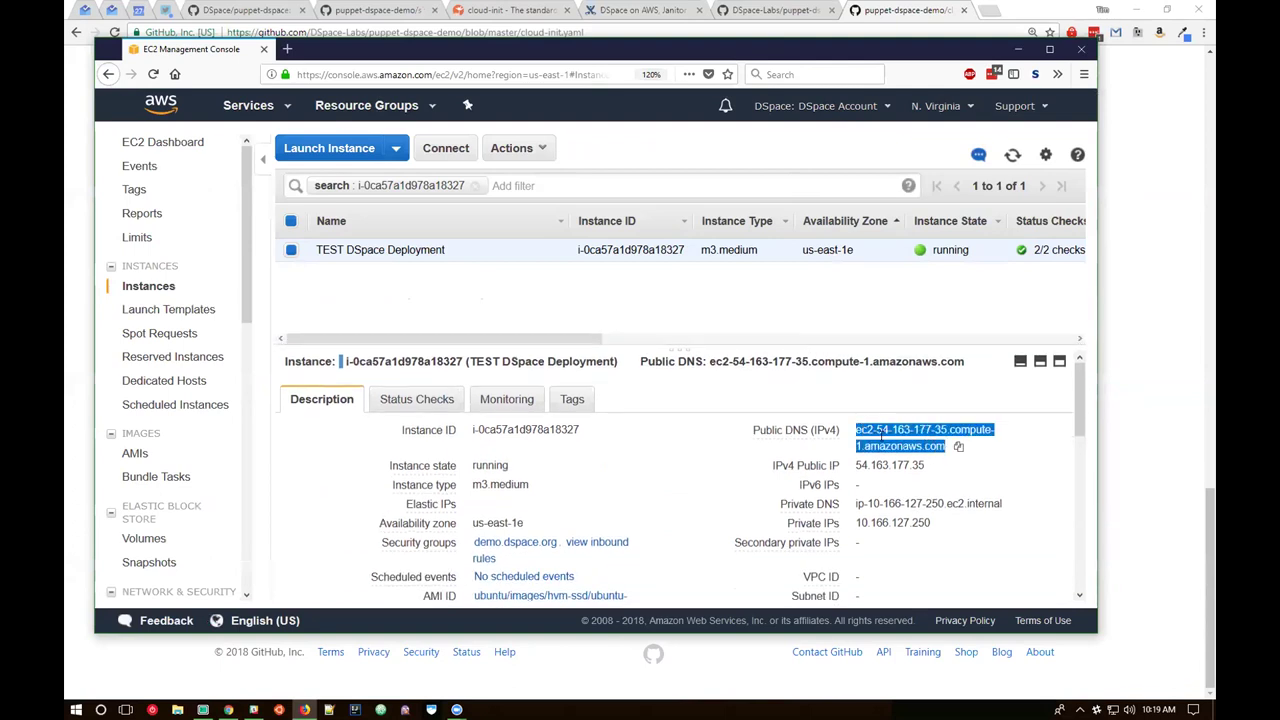
pyautogui.click(957, 449)
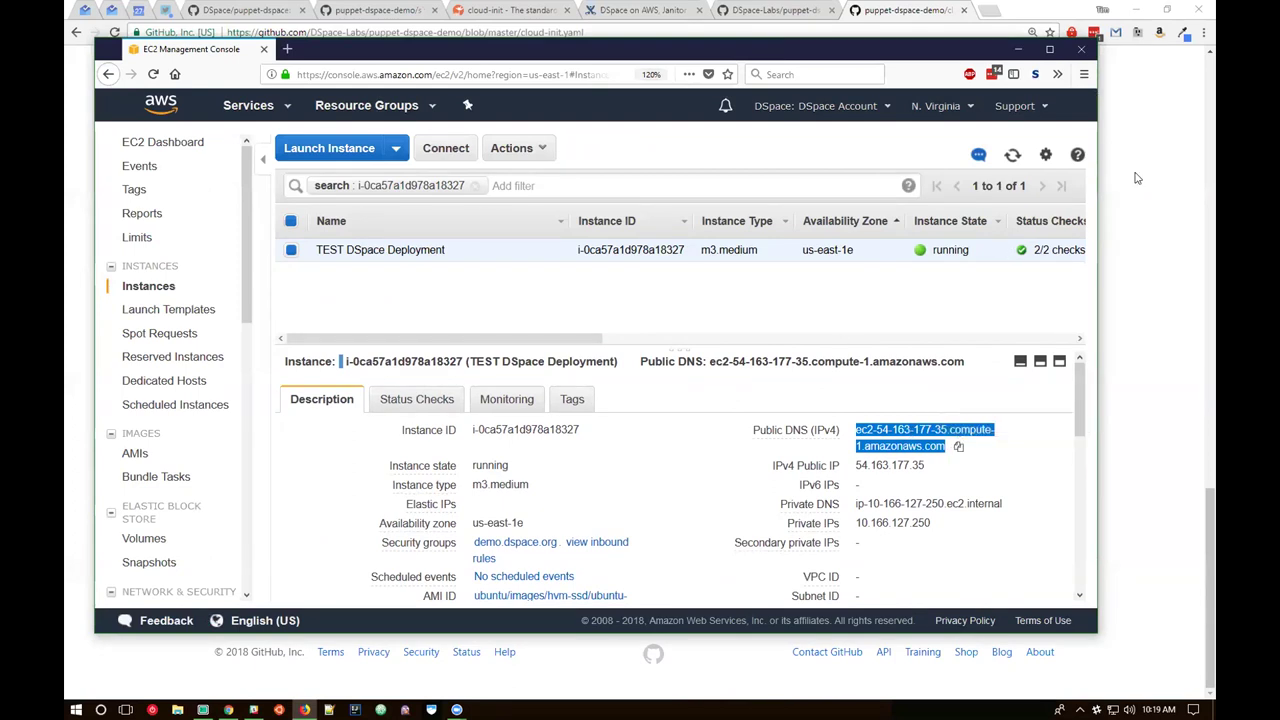
# - Switch to ConsoleZ and connect over SSH to the copied host as ubuntu with dspacedev-ec2.pem, accepting the host key
pyautogui.hotkey('alt', 'Tab')
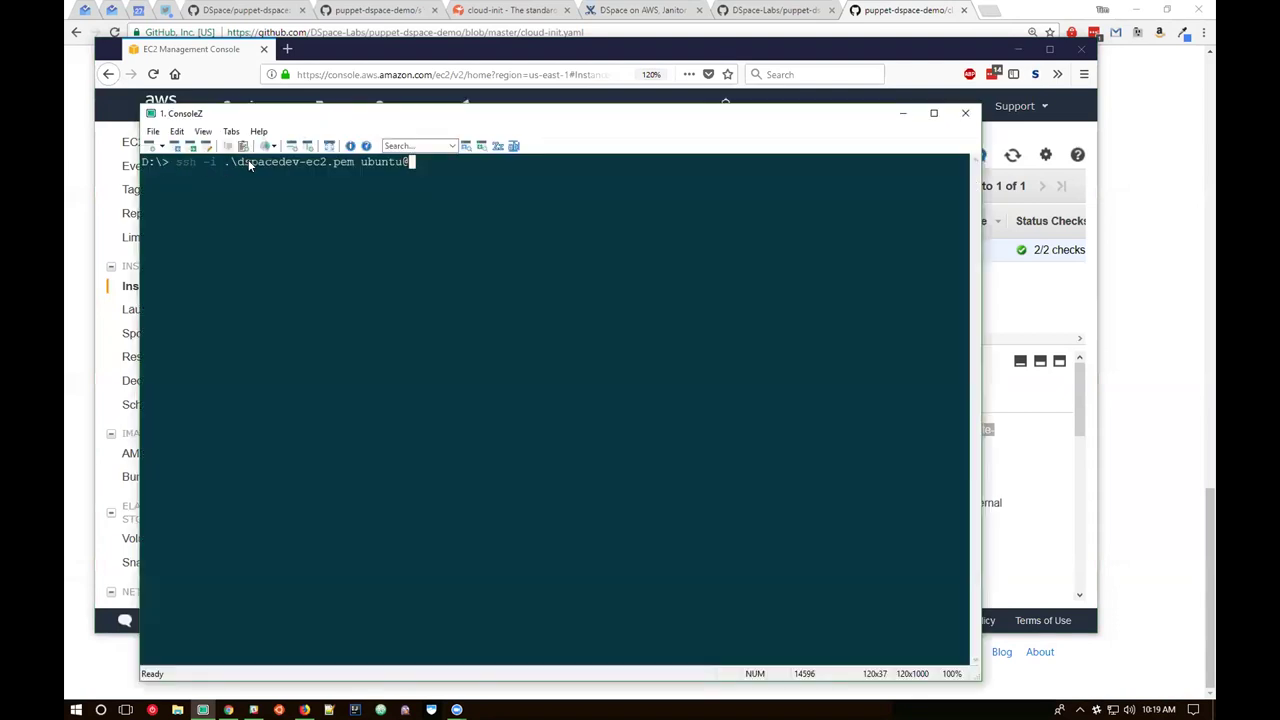
pyautogui.rightClick(427, 161)
pyautogui.moveTo(443, 187)
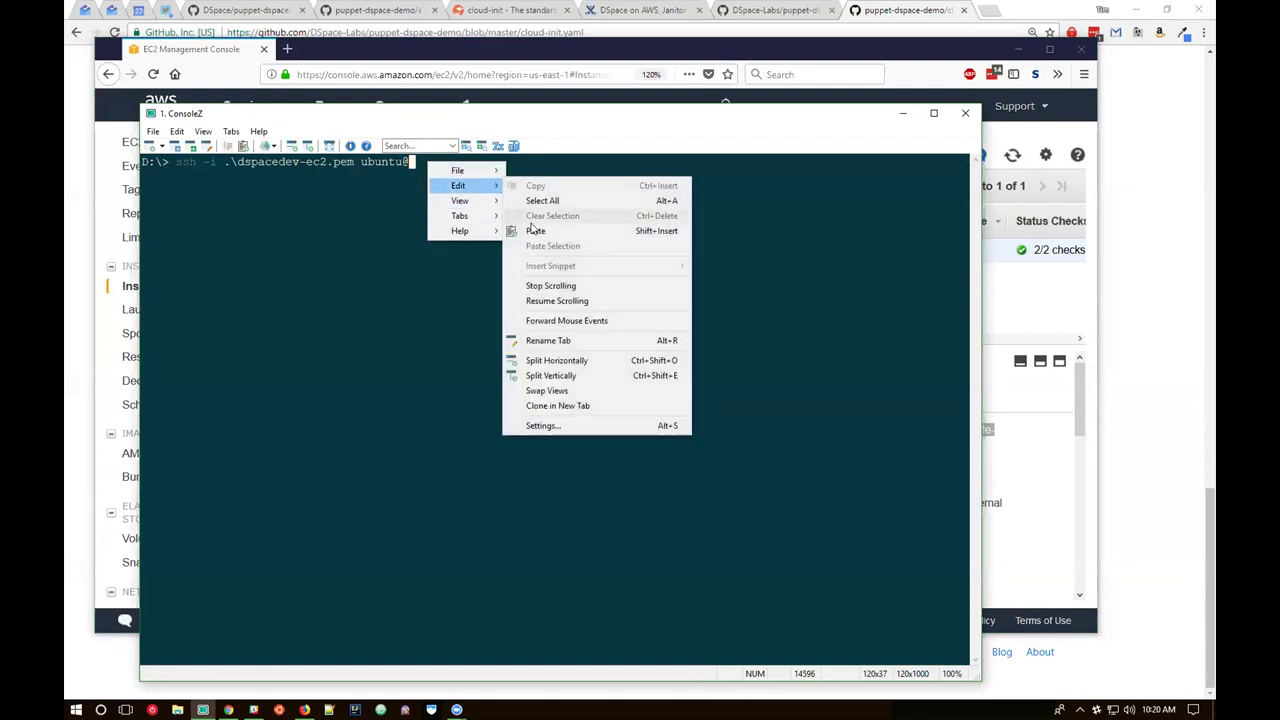
pyautogui.click(530, 229)
pyautogui.press('Return')
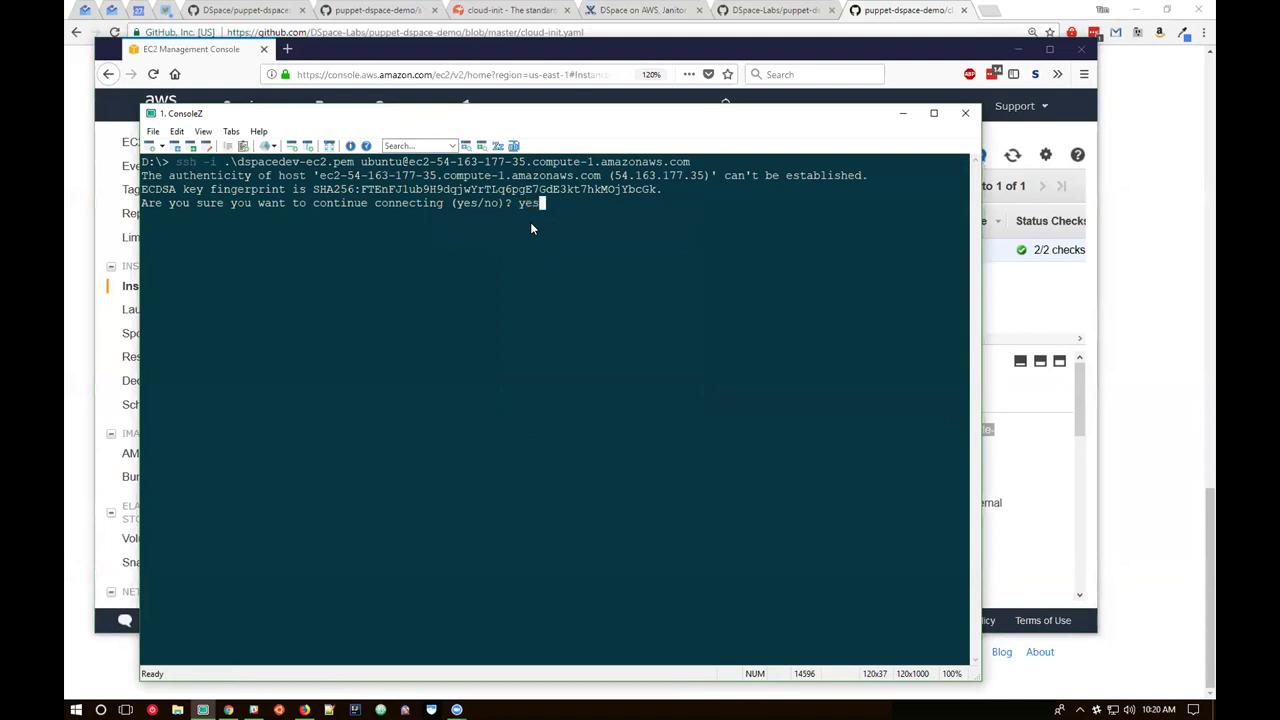
pyautogui.press('Return')
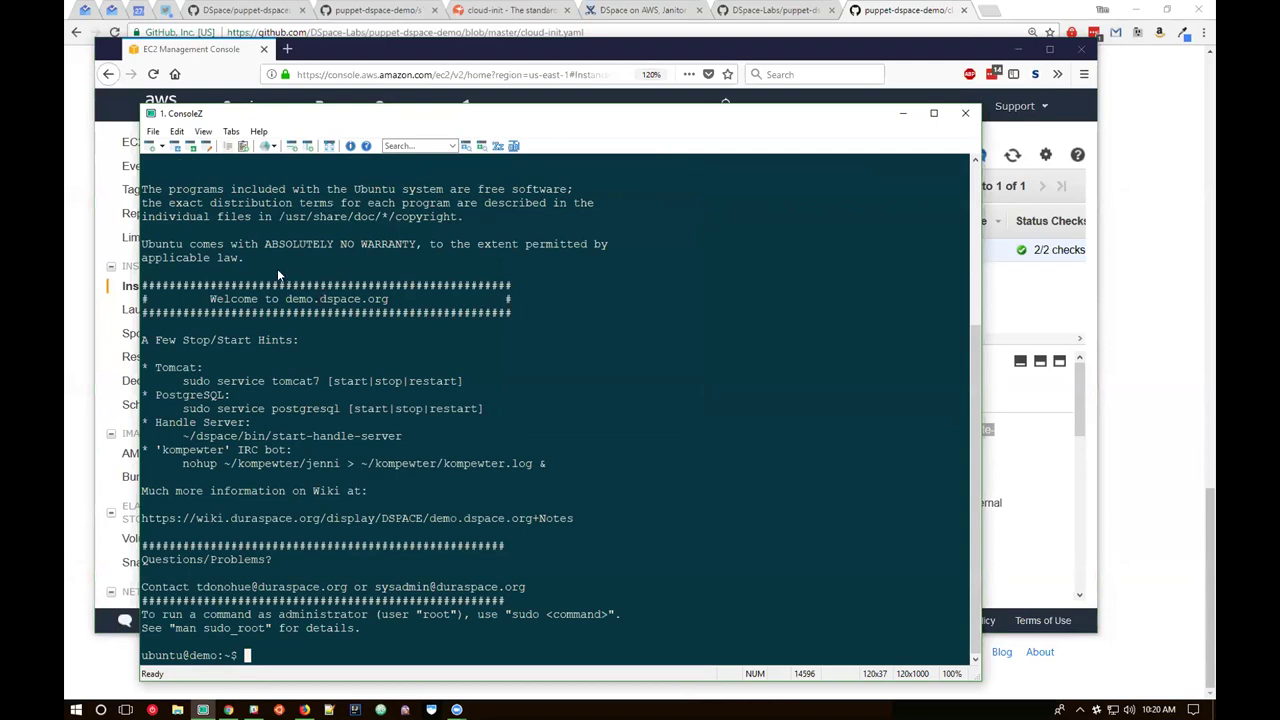
# - Highlight the "Welcome to demo.dspace.org" login banner and change to the /var/log directory
pyautogui.moveTo(210, 298); pyautogui.dragTo(392, 299)
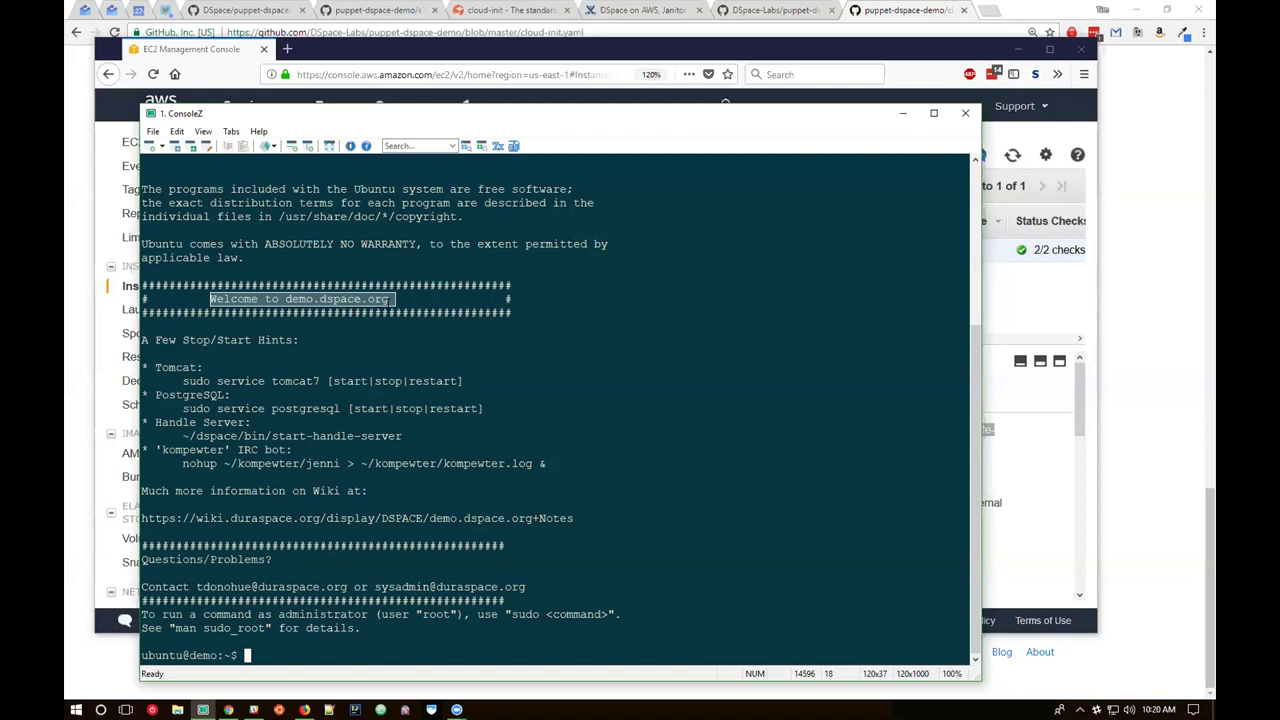
pyautogui.write('cd /var/lo')
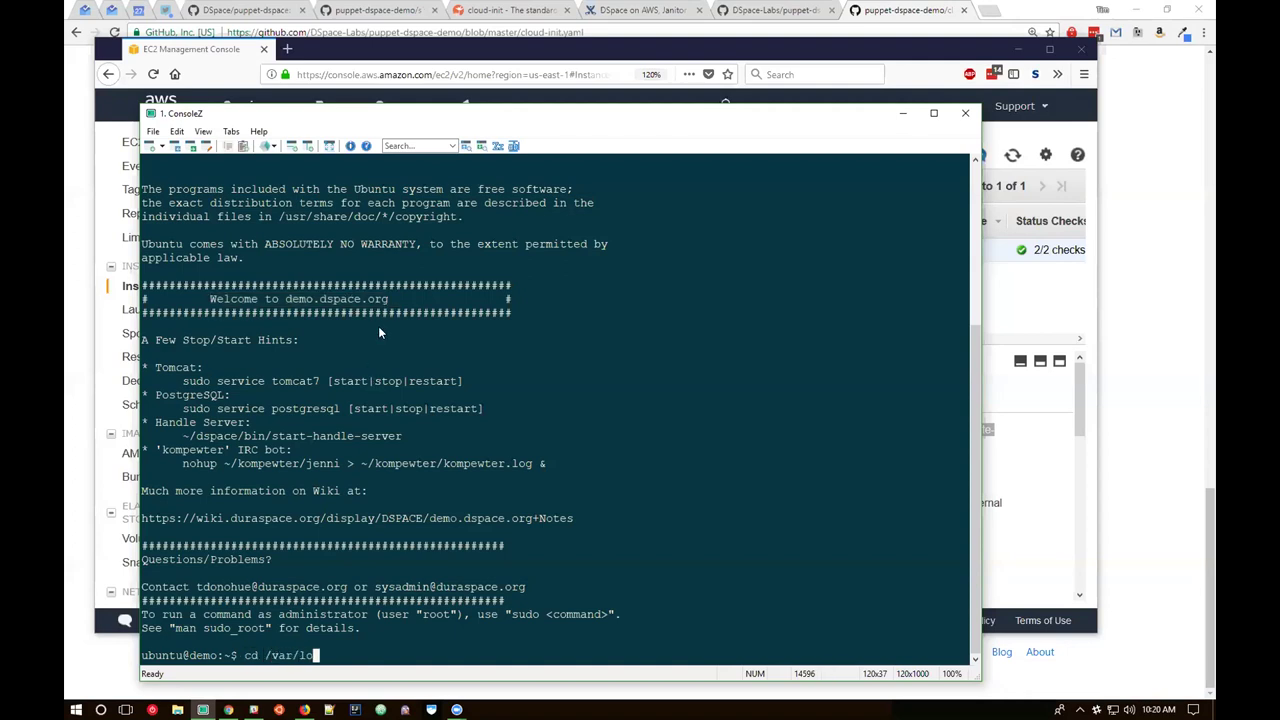
pyautogui.write('g')
pyautogui.press('Return')
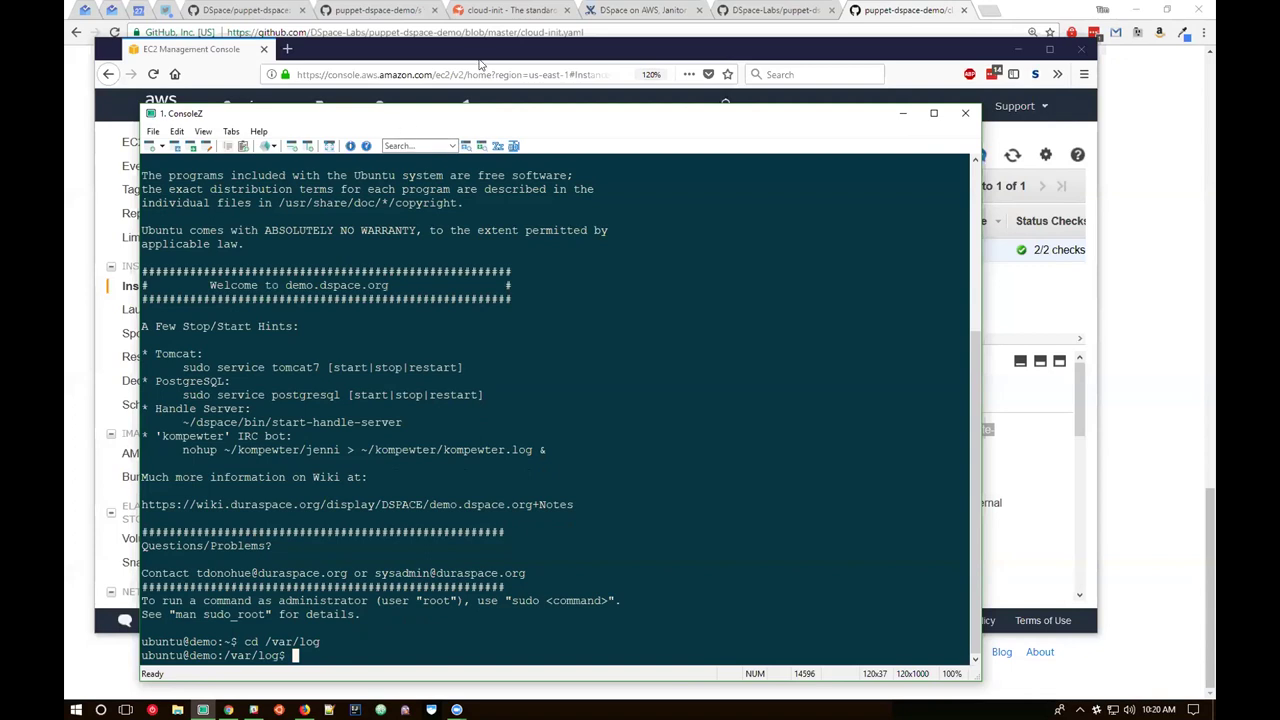
# - List the files in /var/log and follow cloud-init-output.log with tail -f
pyautogui.moveTo(401, 124); pyautogui.dragTo(479, 64)
pyautogui.write('ls')
pyautogui.press('Return')
pyautogui.write('tail -f cl')
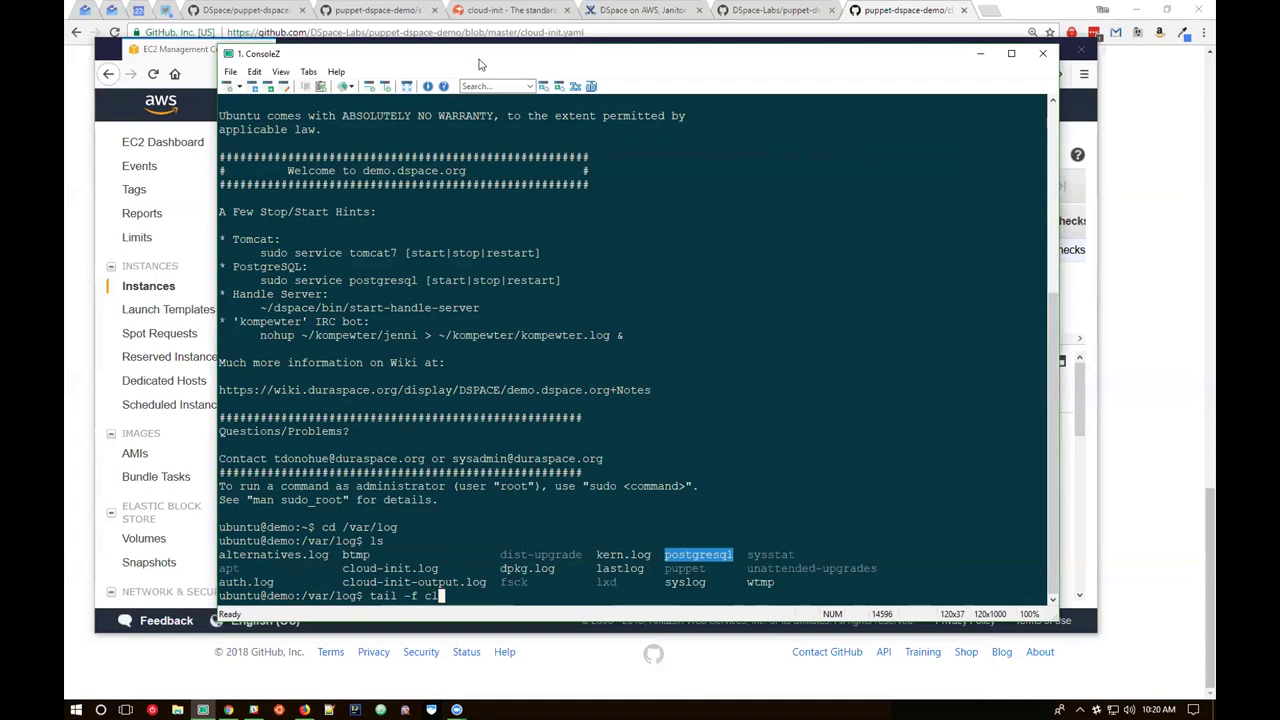
pyautogui.press('Tab')
pyautogui.press('Tab')
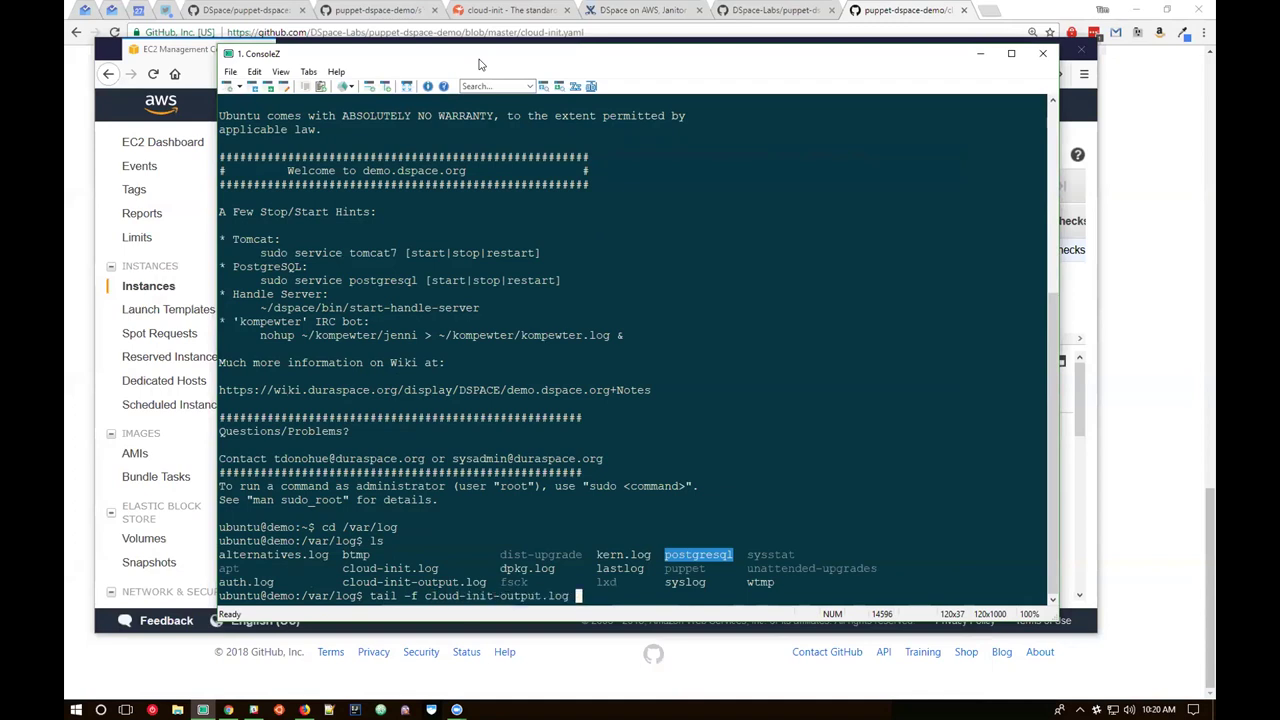
pyautogui.press('Return')
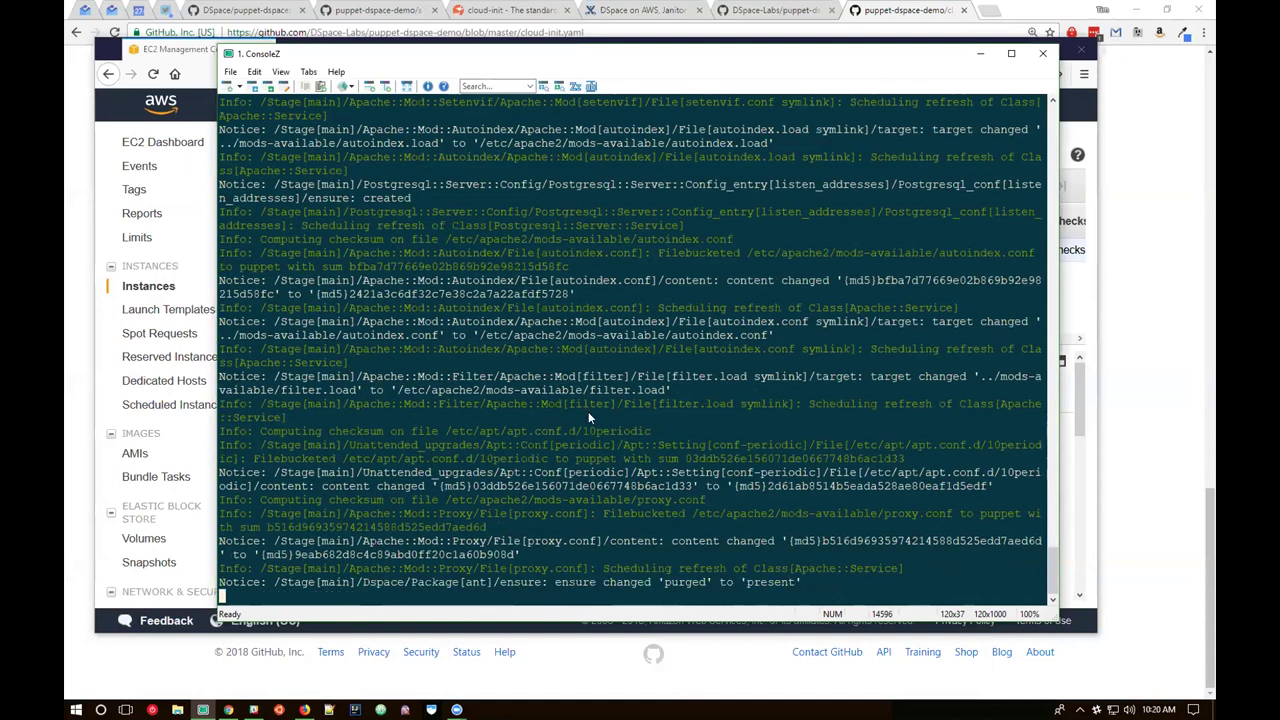
# - Examine the Puppet notices in the cloud-init output, moving the terminal window aside
pyautogui.moveTo(348, 211); pyautogui.dragTo(472, 211)
pyautogui.moveTo(367, 391)
pyautogui.mouseDown()
pyautogui.moveTo(457, 374)
pyautogui.moveTo(367, 391)
pyautogui.mouseUp()
pyautogui.moveTo(452, 54); pyautogui.dragTo(549, 81)
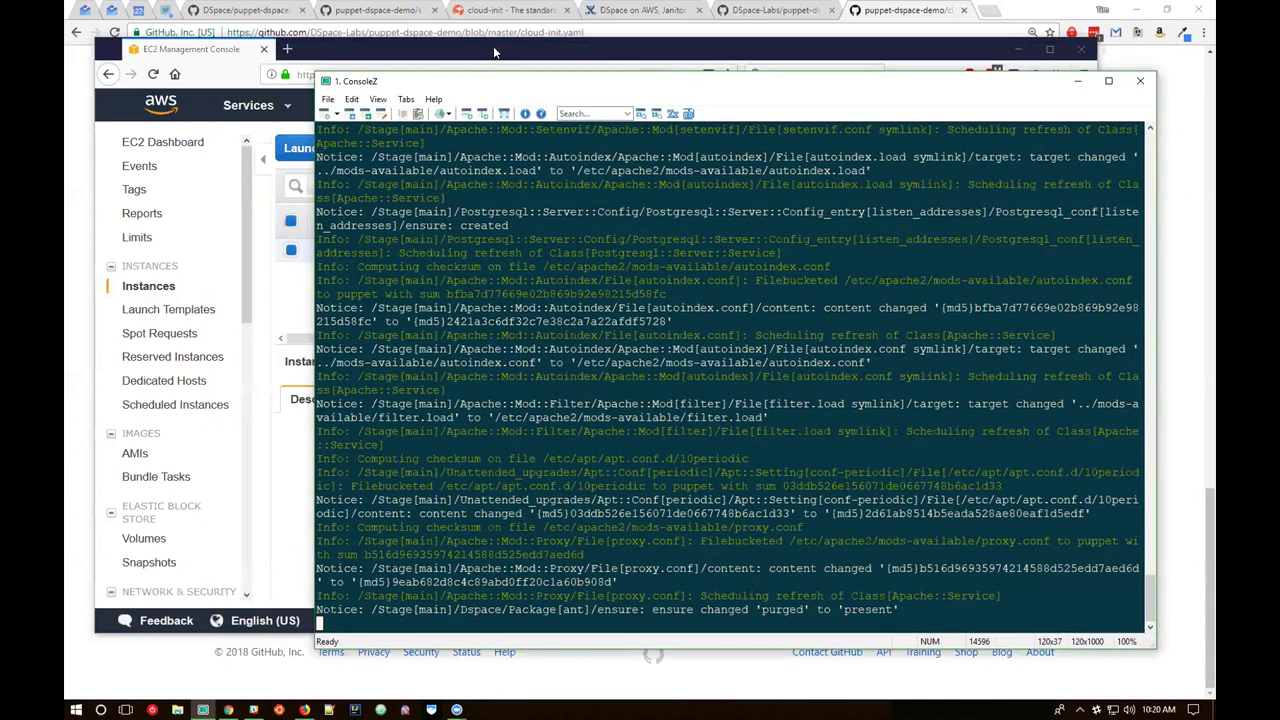
# - Minimize the EC2 Management Console window and return to the cloud-init.yaml page in Chrome
pyautogui.click(533, 55)
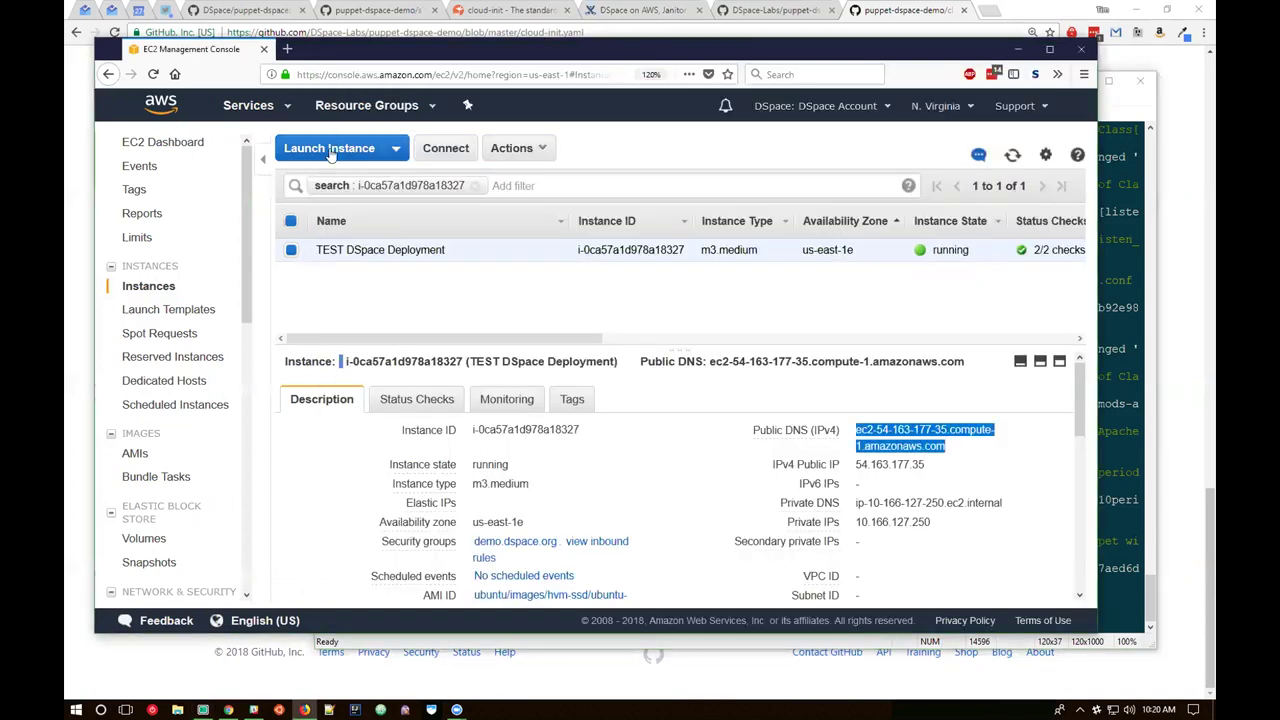
pyautogui.click(1013, 50)
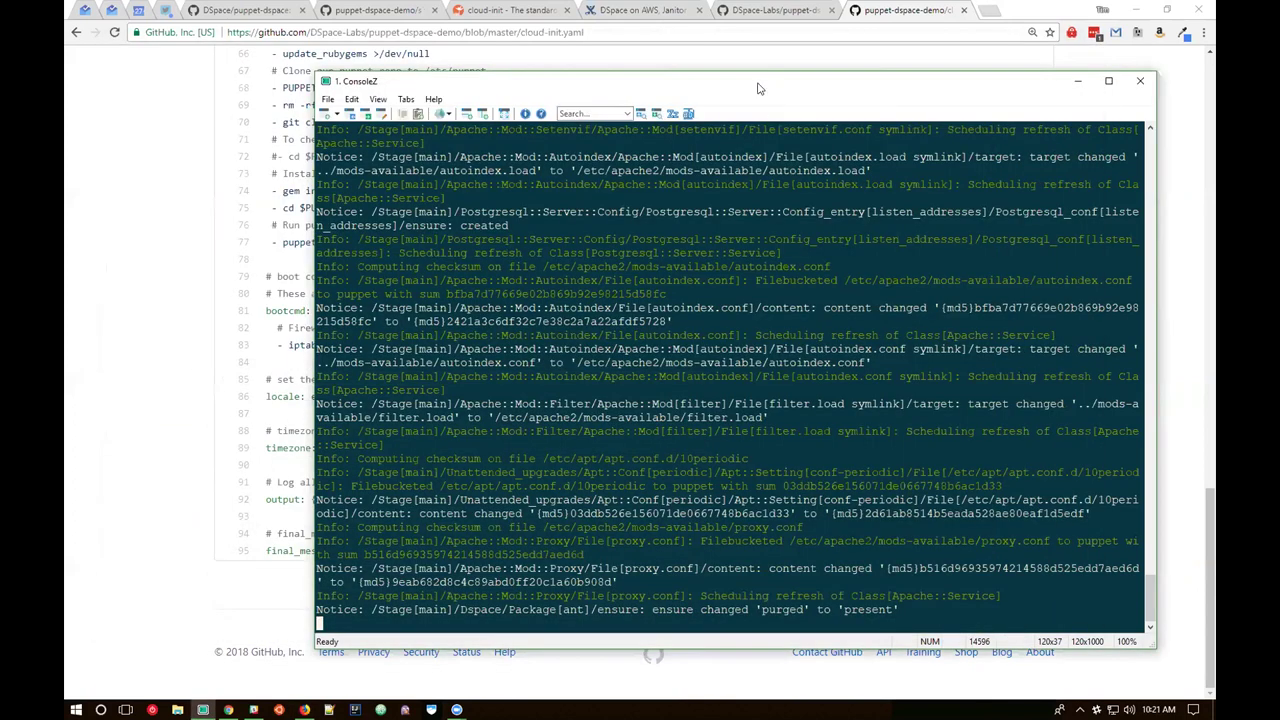
pyautogui.moveTo(798, 88); pyautogui.dragTo(808, 88)
pyautogui.hotkey('alt', 'Tab')
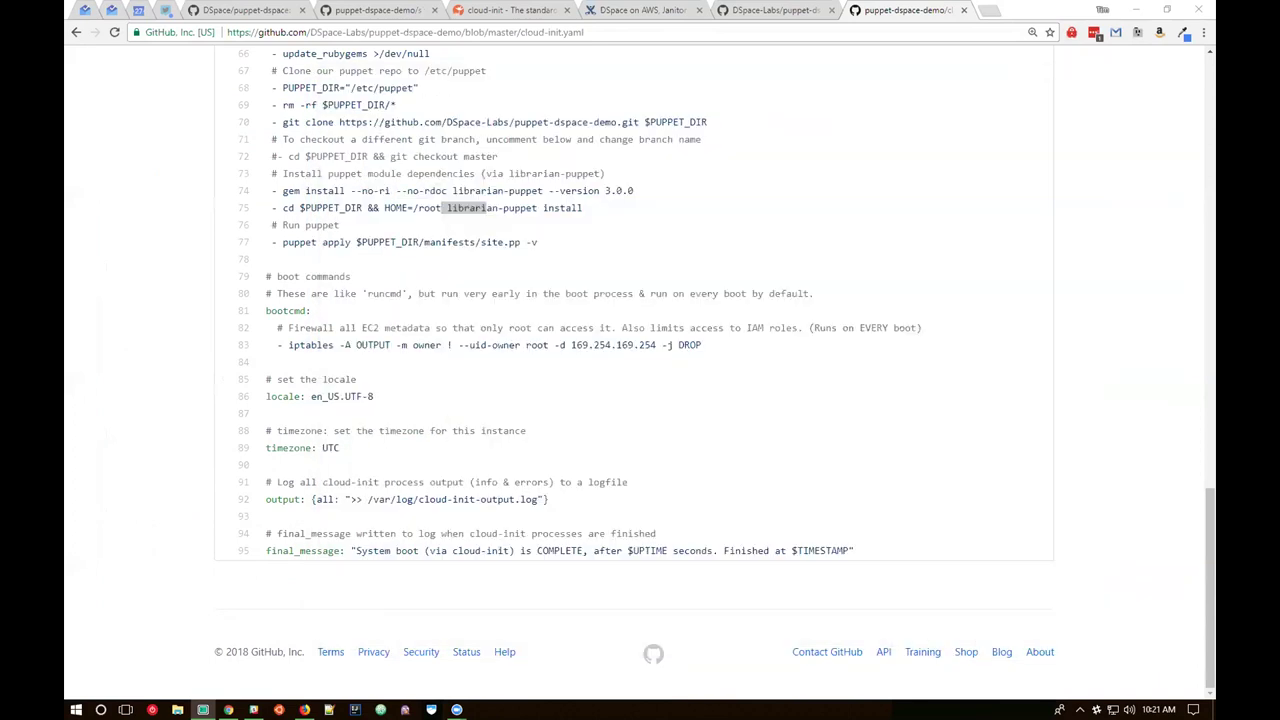
# - Highlight the puppet-dspace-demo clone URL, the librarian-puppet gem and the puppet apply command in the runcmd section of cloud-init.yaml
pyautogui.scroll(3, 475, 358)
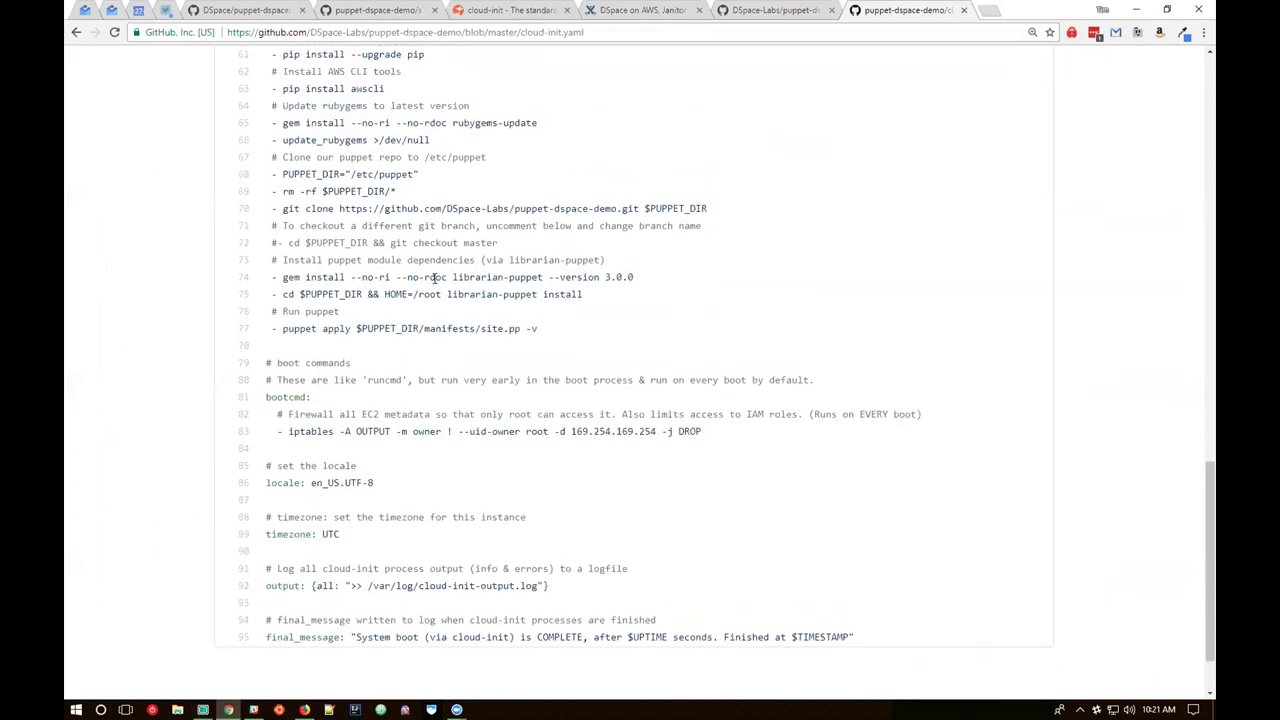
pyautogui.moveTo(339, 259); pyautogui.dragTo(642, 260)
pyautogui.moveTo(452, 328); pyautogui.dragTo(542, 328)
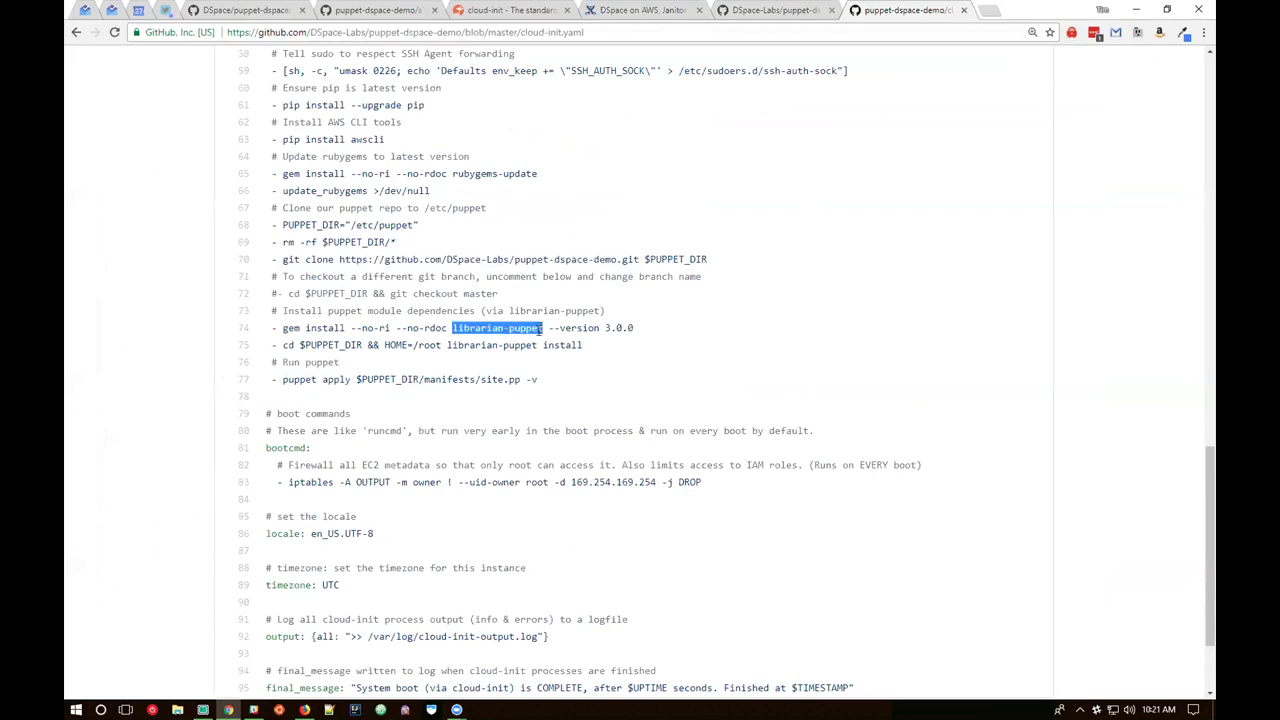
pyautogui.moveTo(284, 379); pyautogui.dragTo(519, 374)
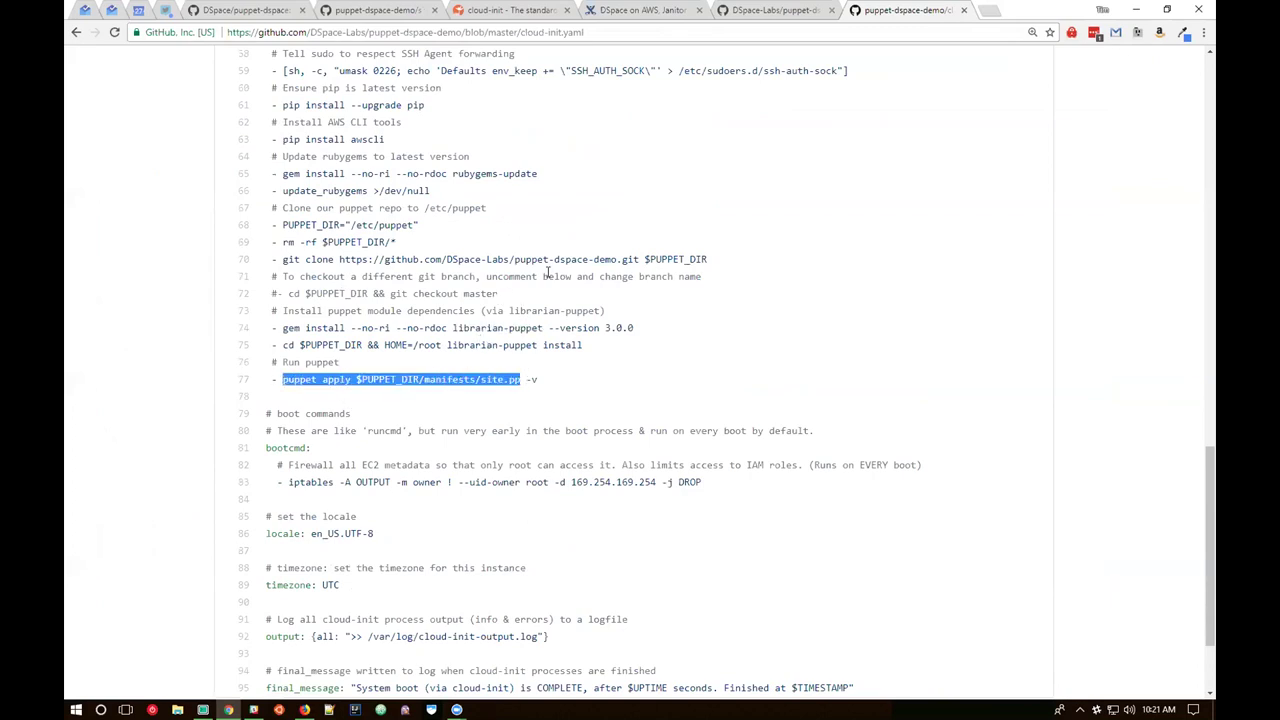
pyautogui.moveTo(514, 259); pyautogui.dragTo(619, 259)
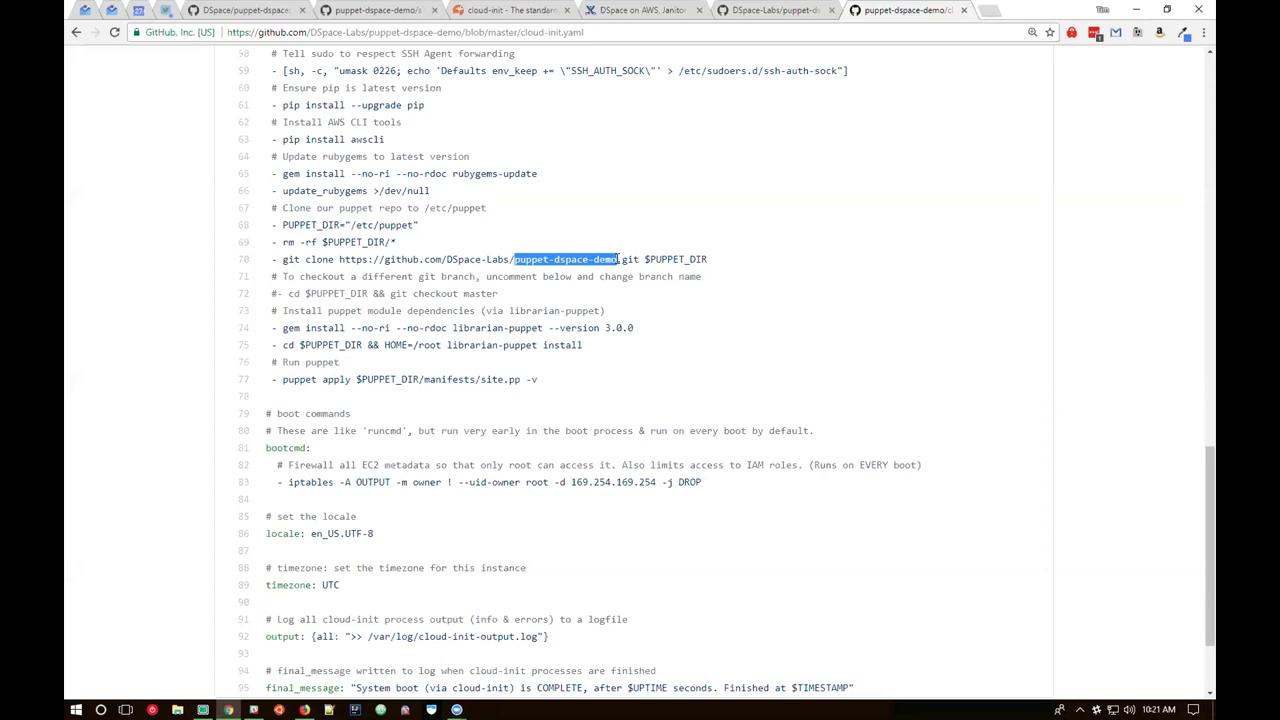
# - Switch to the puppet-dspace-demo repository page and open its Puppetfile
pyautogui.scroll(3, 619, 259)
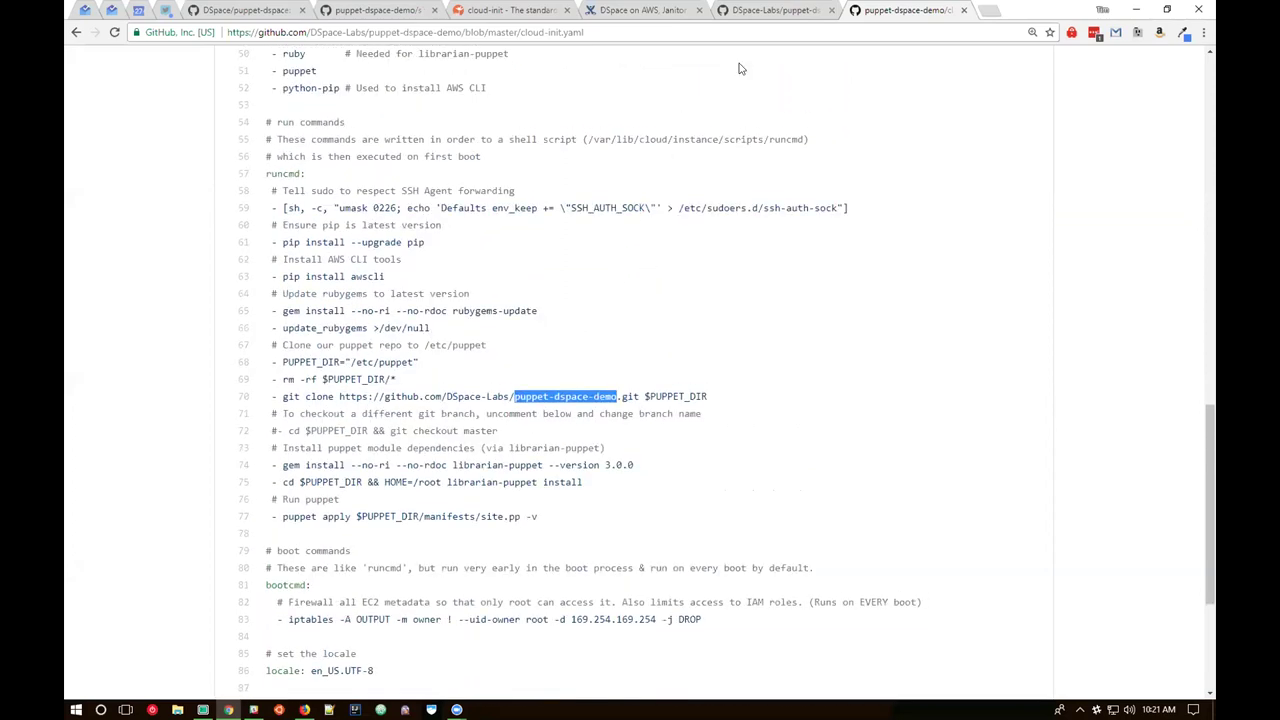
pyautogui.click(765, 10)
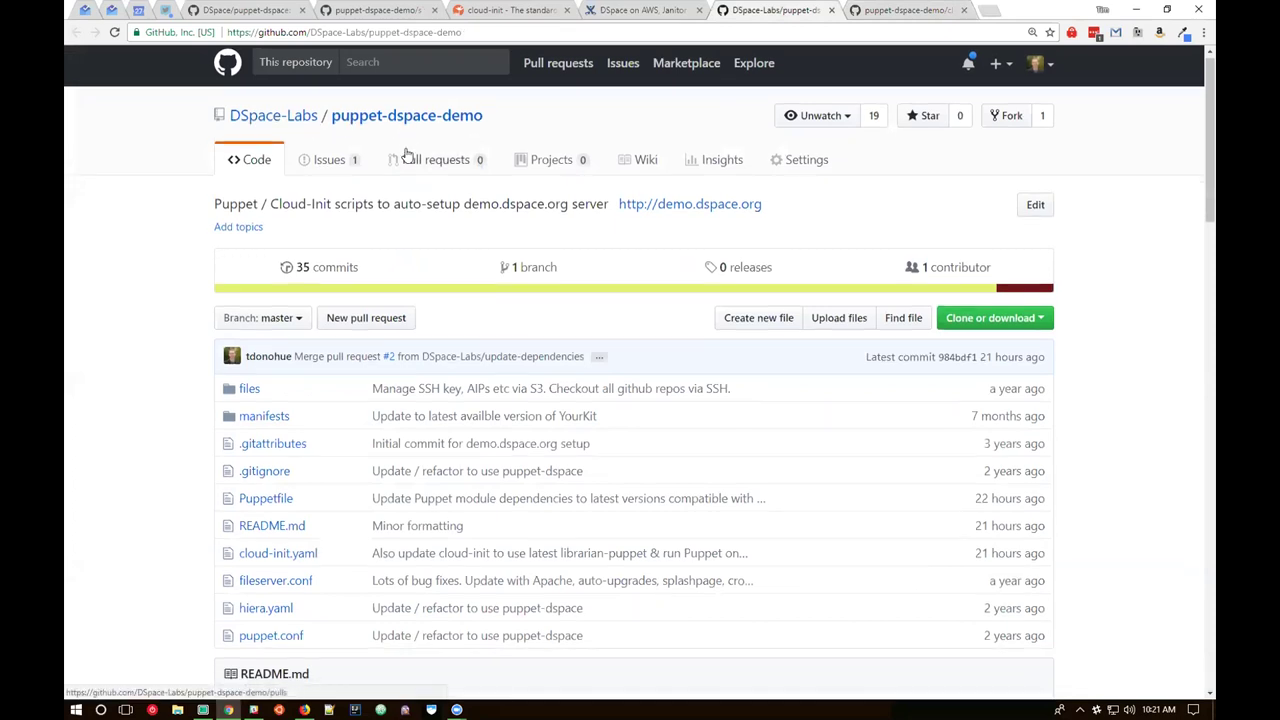
pyautogui.scroll(-2, 400, 400)
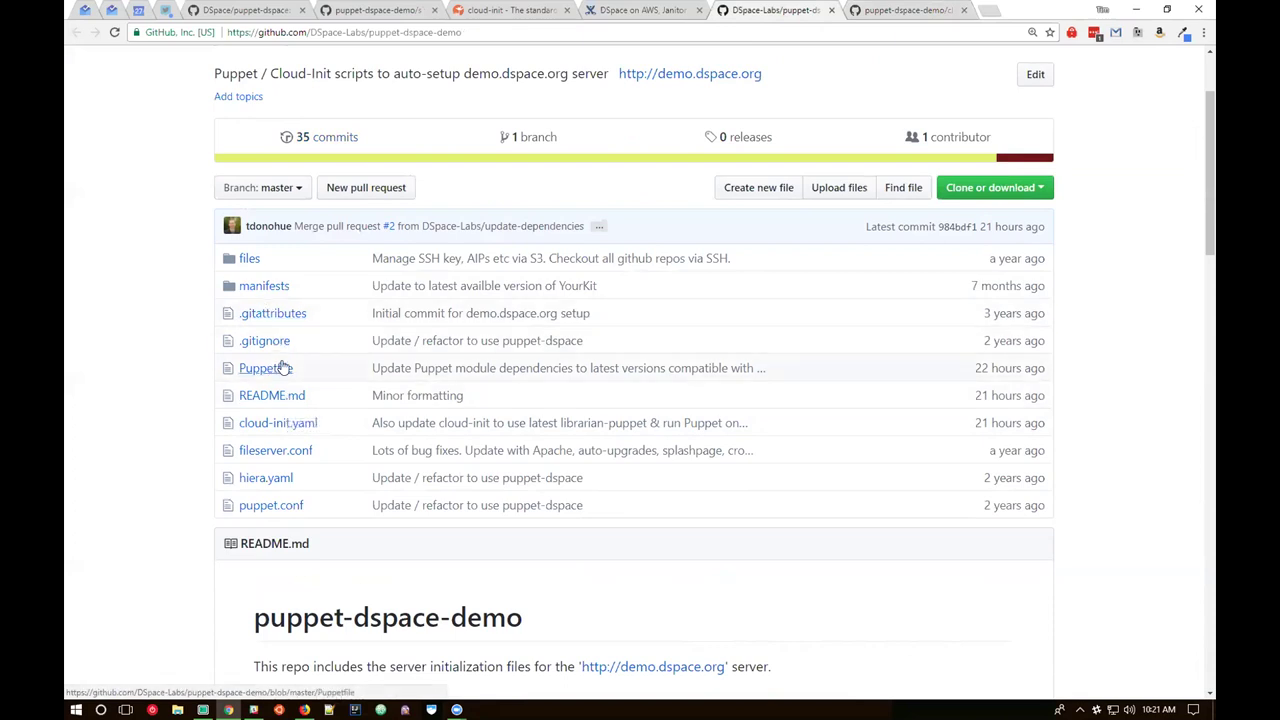
pyautogui.scroll(-1, 284, 368)
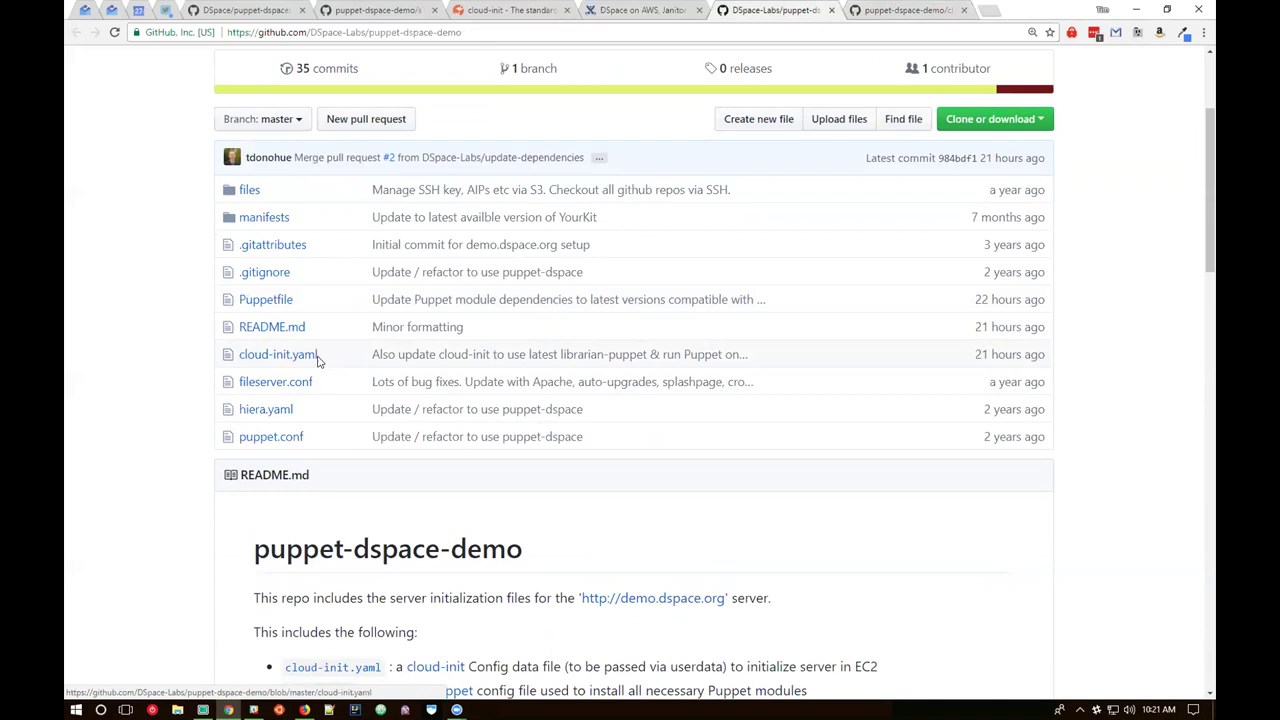
pyautogui.moveTo(318, 360); pyautogui.dragTo(242, 357)
pyautogui.click(268, 300)
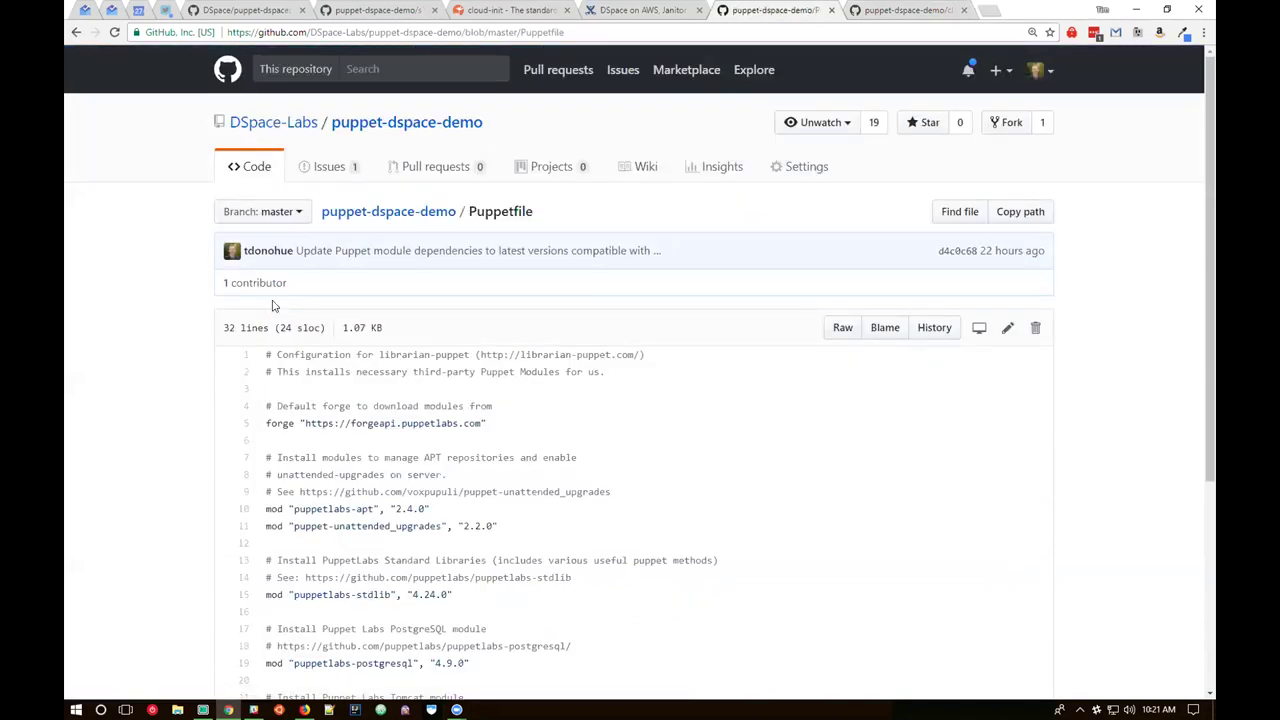
# - Highlight the librarian-puppet.com URL and the puppetlabs-apt and puppet-unattended_upgrades modules with their versions in the Puppetfile
pyautogui.moveTo(480, 354); pyautogui.dragTo(635, 360)
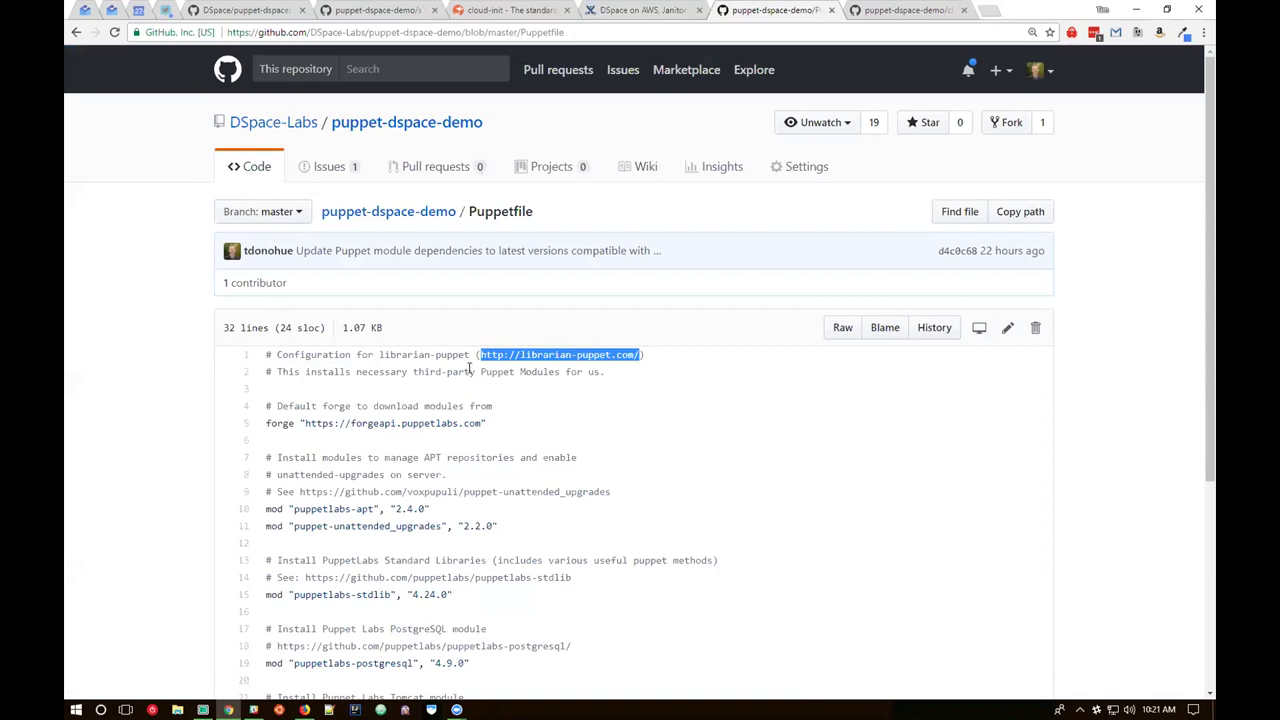
pyautogui.scroll(-2, 466, 360)
pyautogui.scroll(-2, 447, 338)
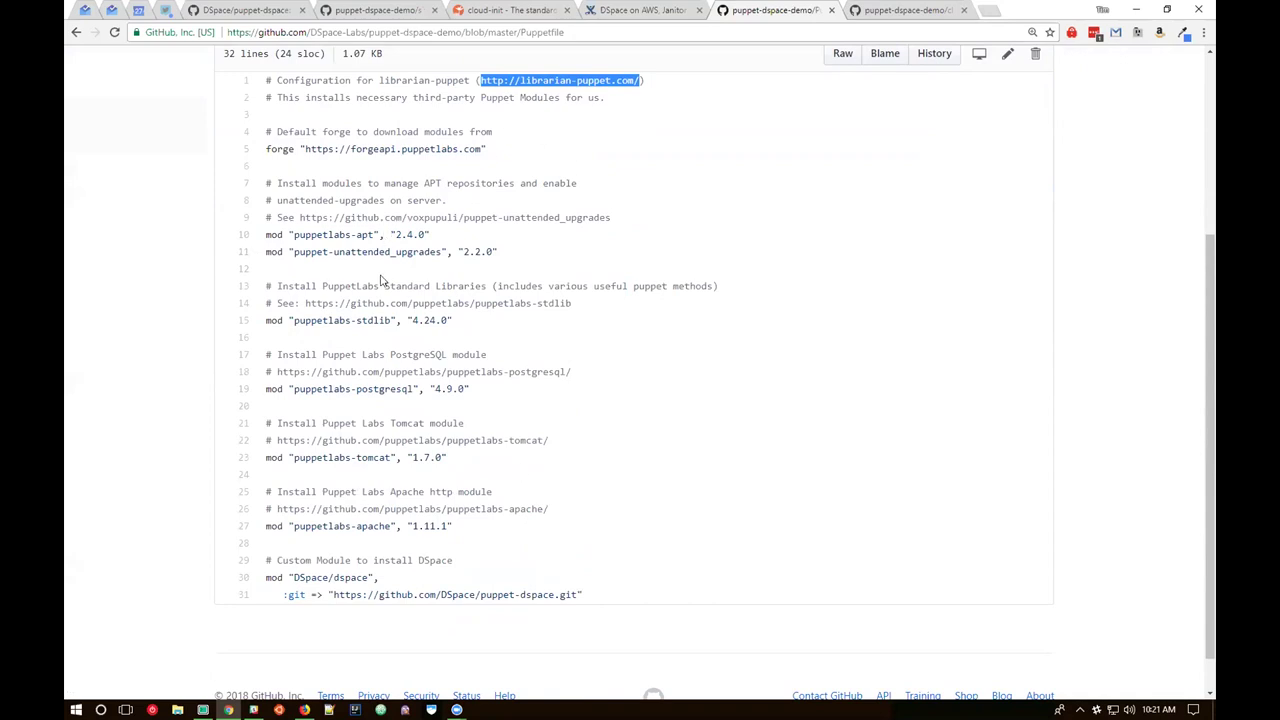
pyautogui.moveTo(291, 235); pyautogui.dragTo(433, 238)
pyautogui.moveTo(294, 251); pyautogui.dragTo(435, 254)
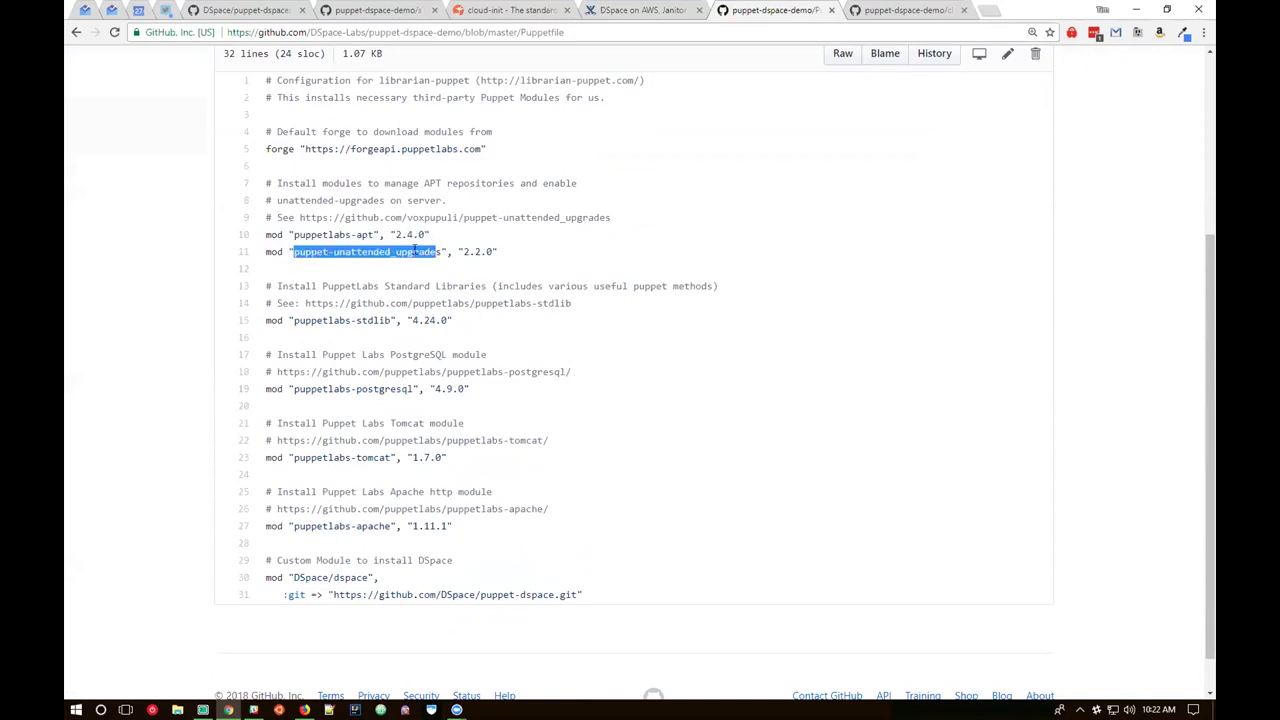
pyautogui.click(428, 251)
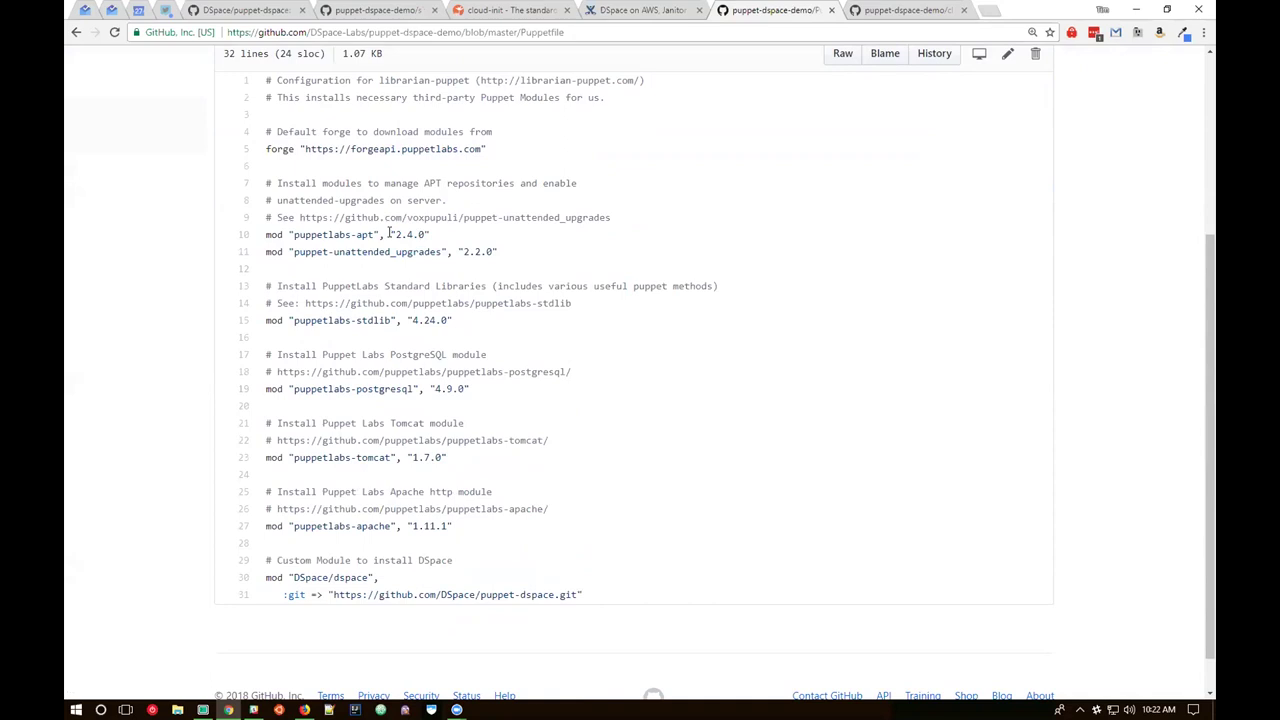
pyautogui.moveTo(460, 252); pyautogui.dragTo(496, 252)
pyautogui.click(451, 272)
# - Highlight the puppetlabs-stdlib module and the word PuppetLabs in its comment in the Puppetfile
pyautogui.scroll(-1, 375, 286)
pyautogui.moveTo(291, 276); pyautogui.dragTo(402, 277)
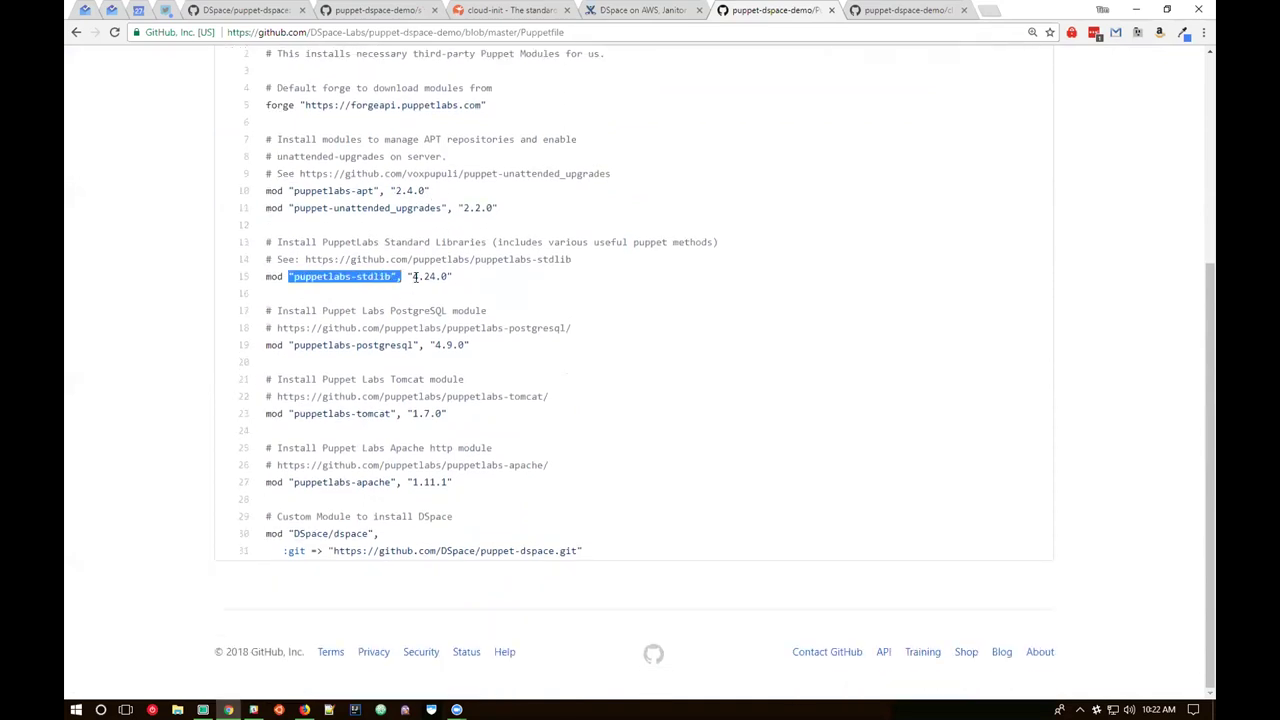
pyautogui.click(326, 241)
pyautogui.moveTo(326, 241); pyautogui.dragTo(380, 242)
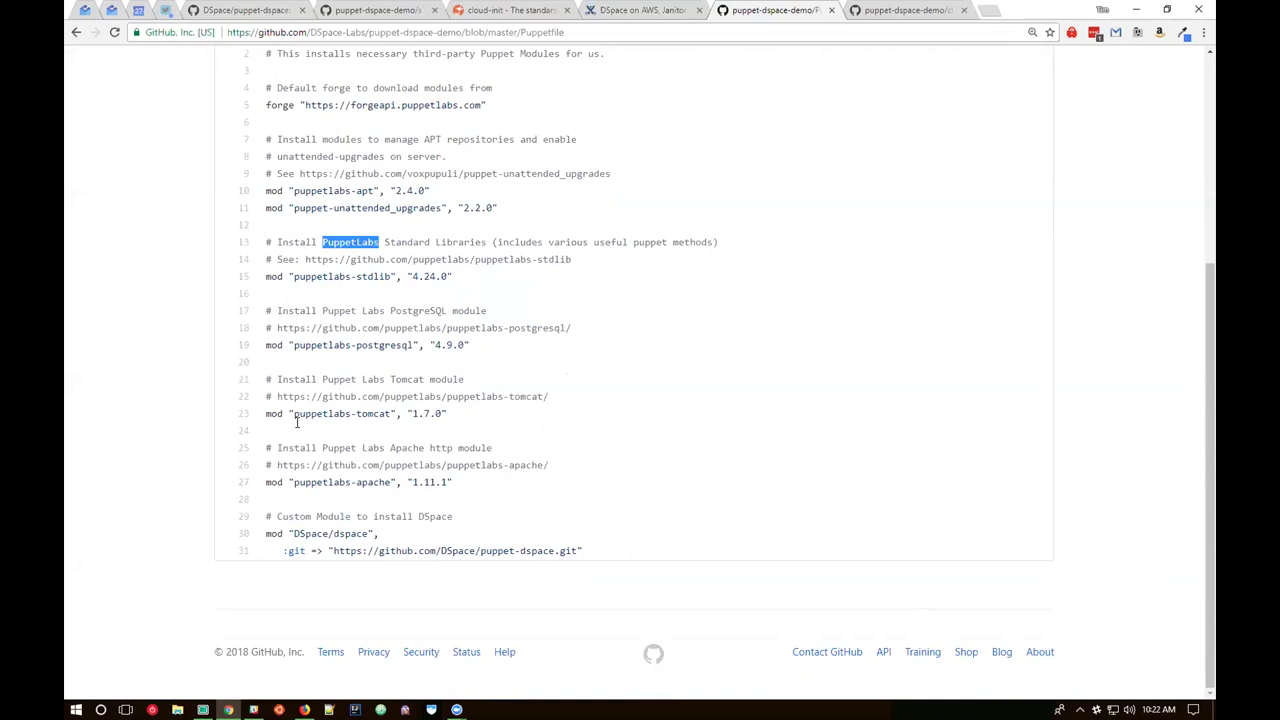
# - Highlight the puppetlabs-postgresql, puppetlabs-tomcat and puppetlabs-apache module names, plus the Apache module's version number
pyautogui.moveTo(291, 344); pyautogui.dragTo(413, 347)
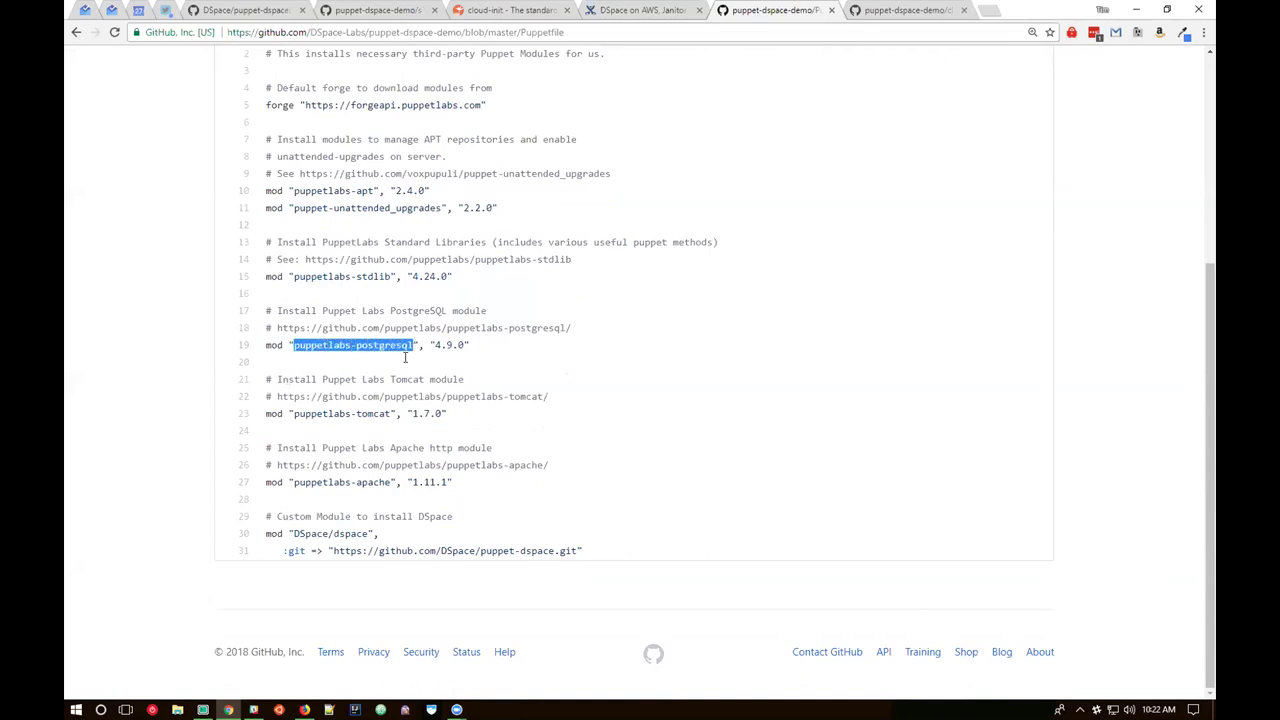
pyautogui.moveTo(291, 413); pyautogui.dragTo(392, 414)
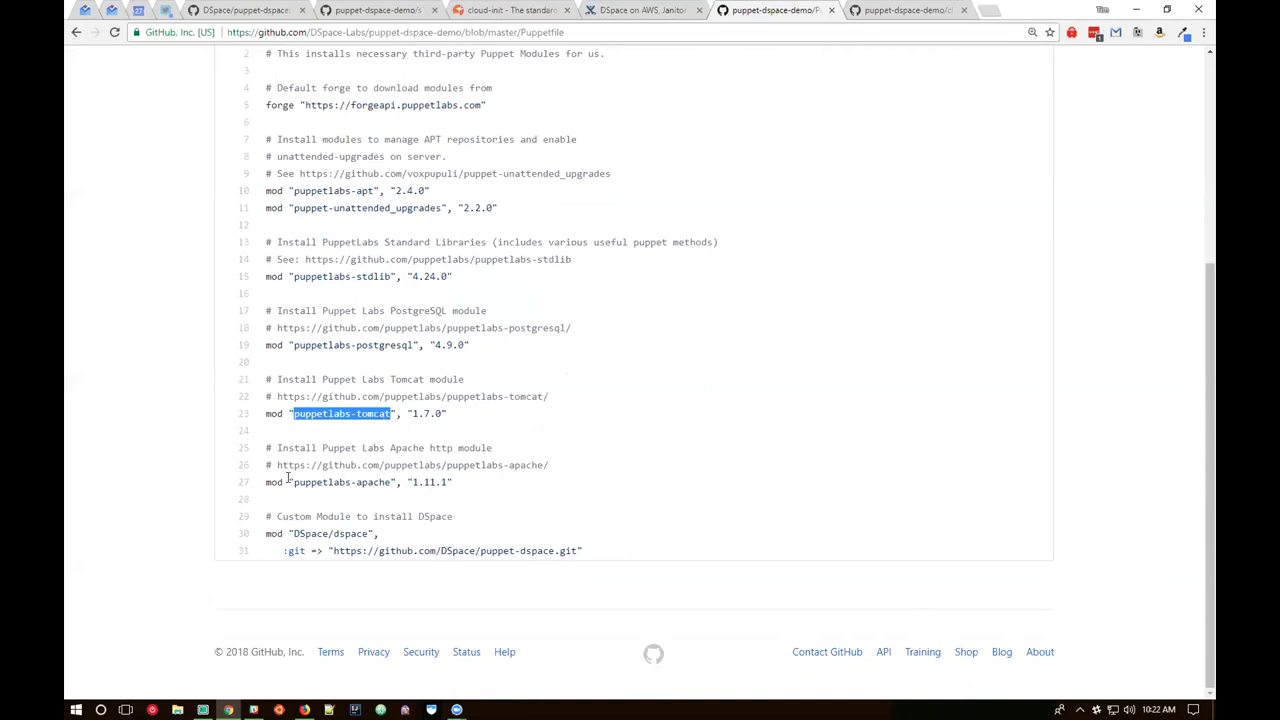
pyautogui.moveTo(291, 482); pyautogui.dragTo(396, 483)
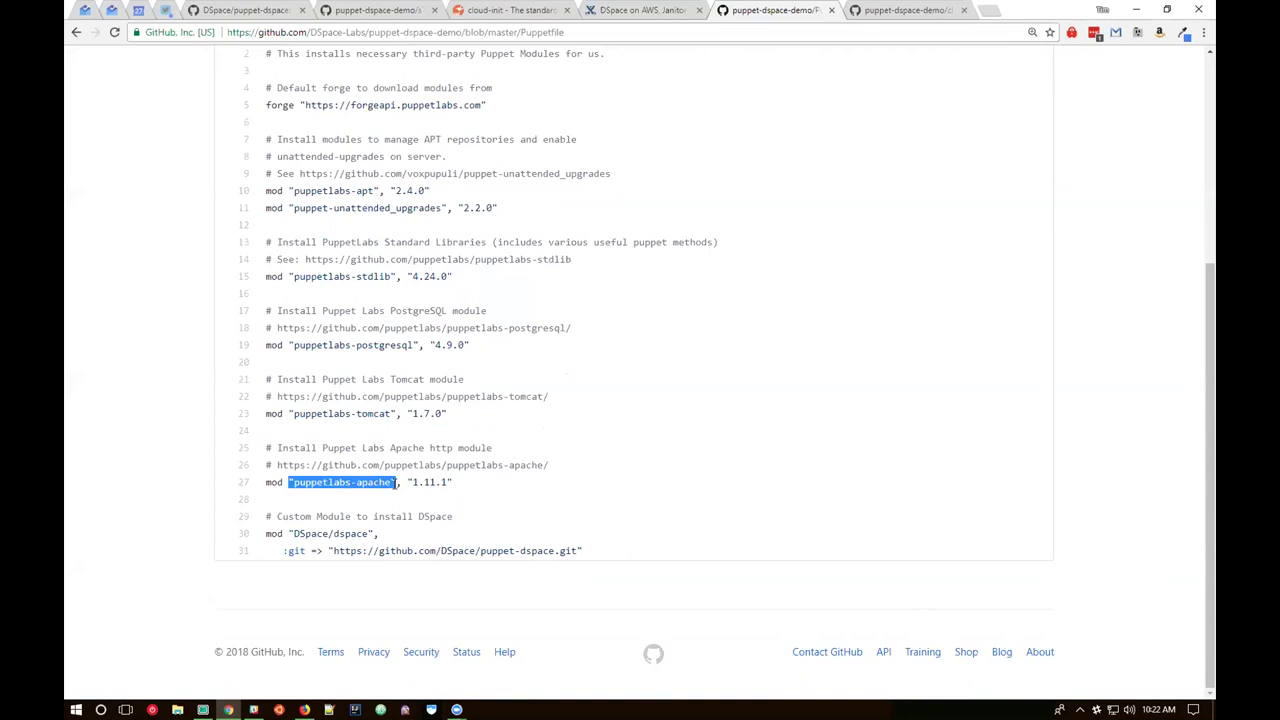
pyautogui.moveTo(413, 482); pyautogui.dragTo(446, 481)
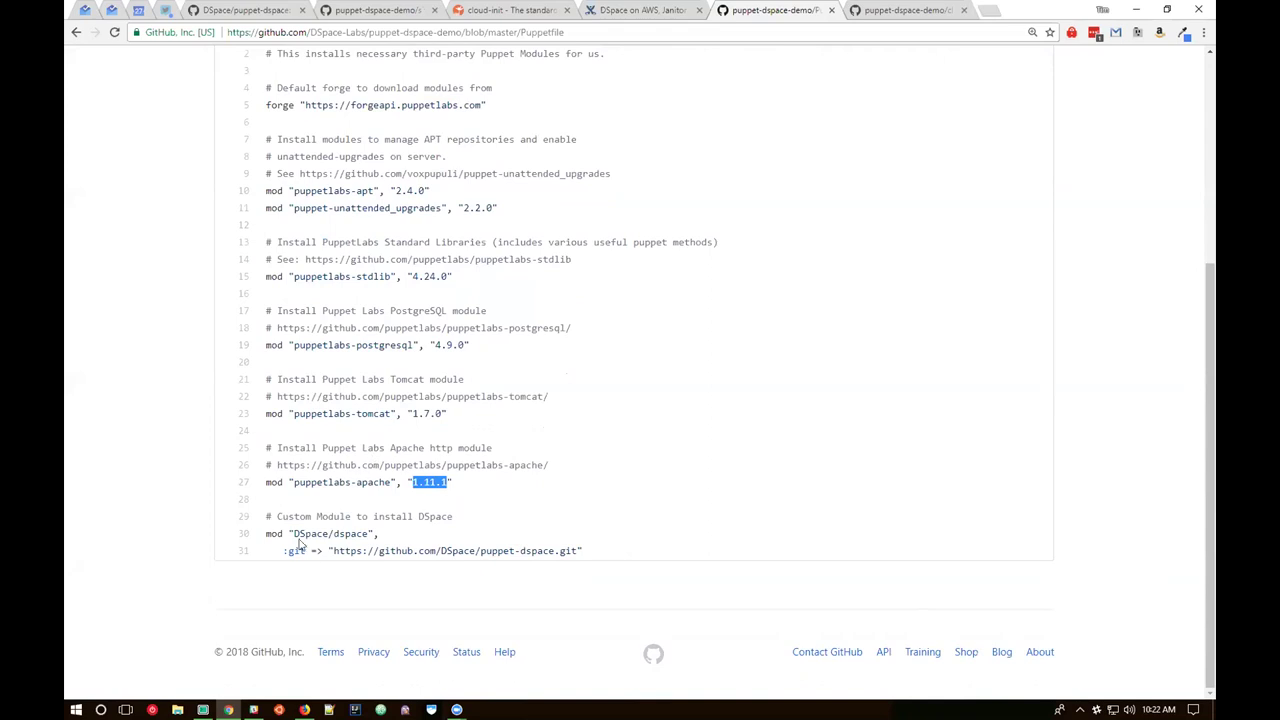
# - Highlight the custom DSpace/dspace module and its puppet-dspace.git repository URL at the end of the Puppetfile
pyautogui.moveTo(294, 533); pyautogui.dragTo(369, 529)
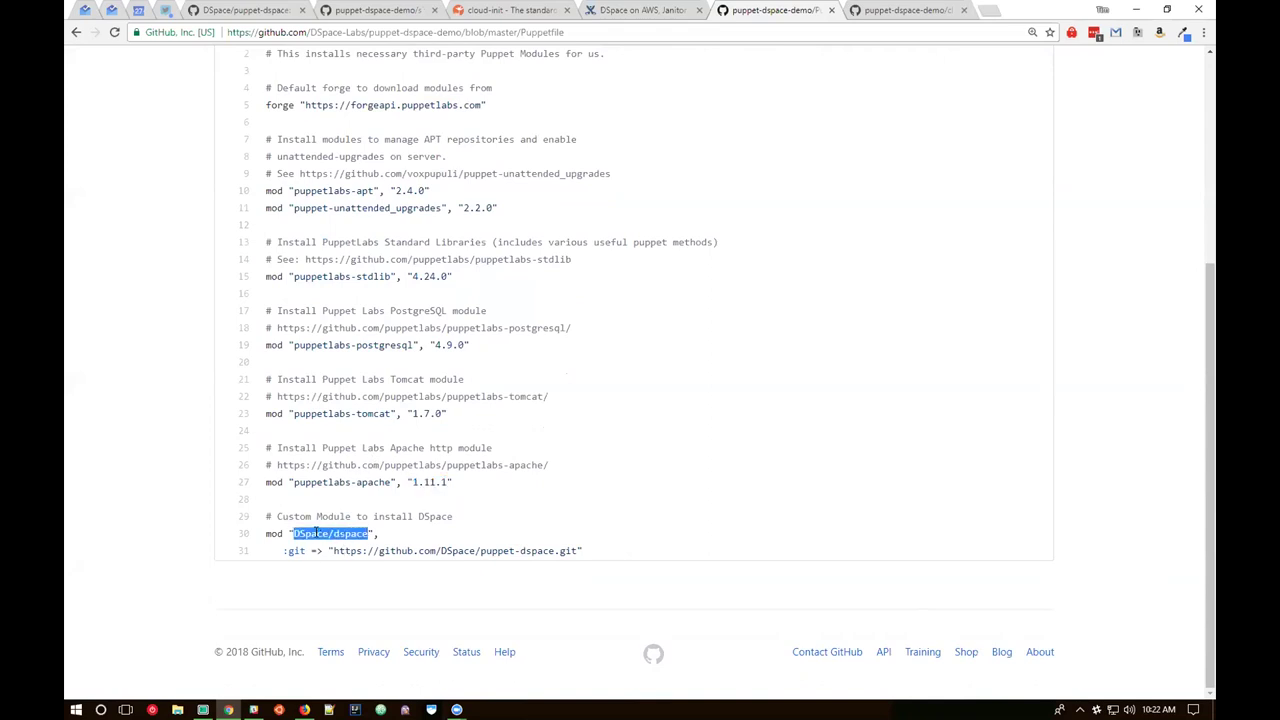
pyautogui.moveTo(333, 550); pyautogui.dragTo(576, 561)
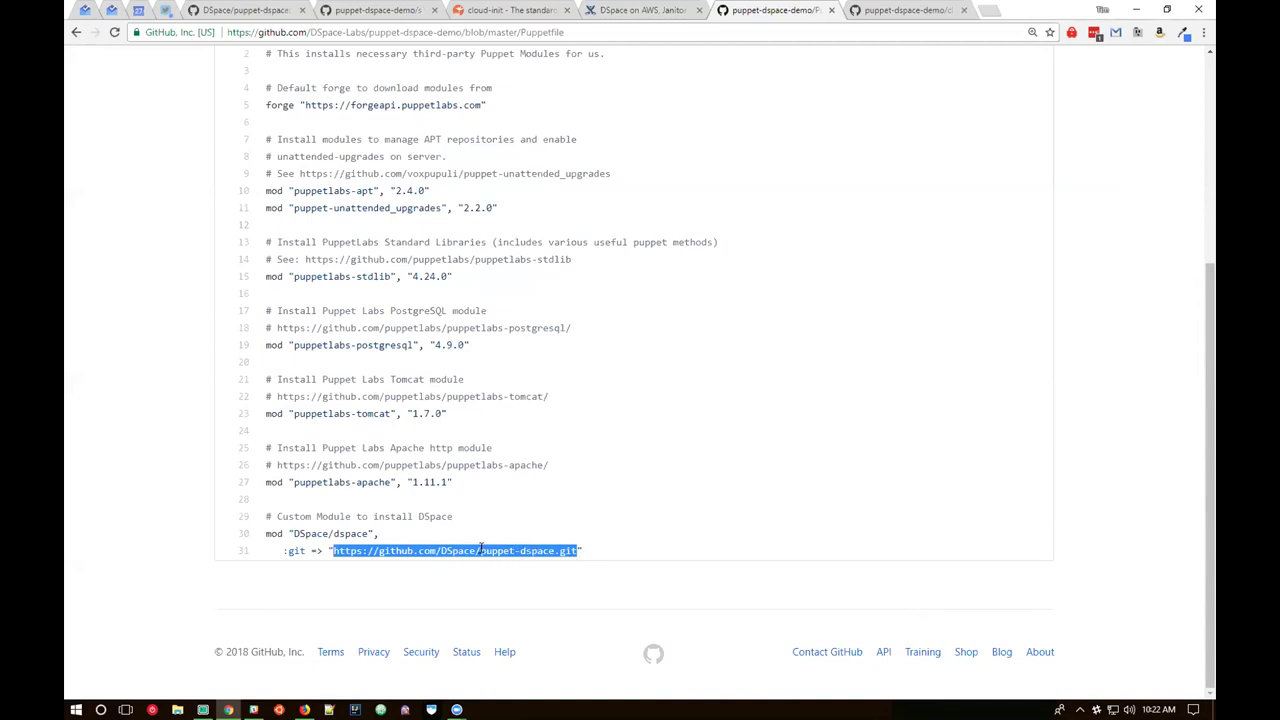
pyautogui.moveTo(295, 533); pyautogui.dragTo(368, 533)
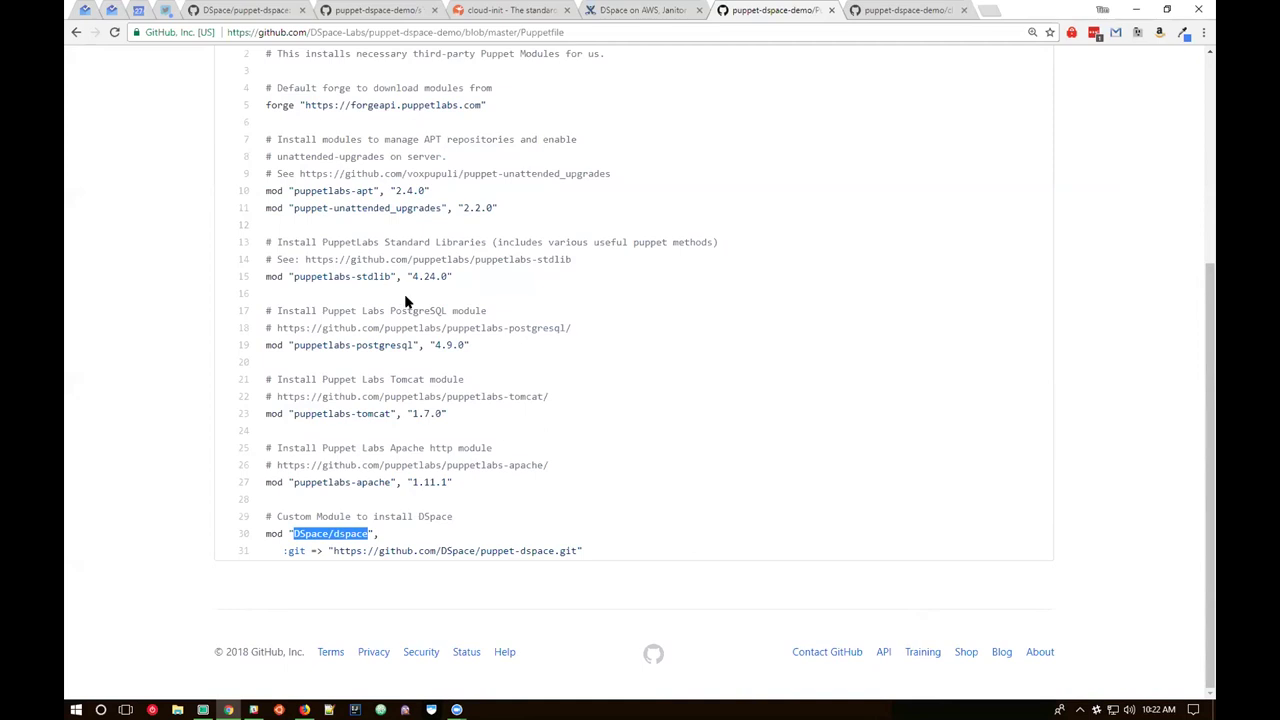
# - Return to the puppet-dspace-demo repository root and open site.pp in the manifests folder
pyautogui.scroll(4, 409, 301)
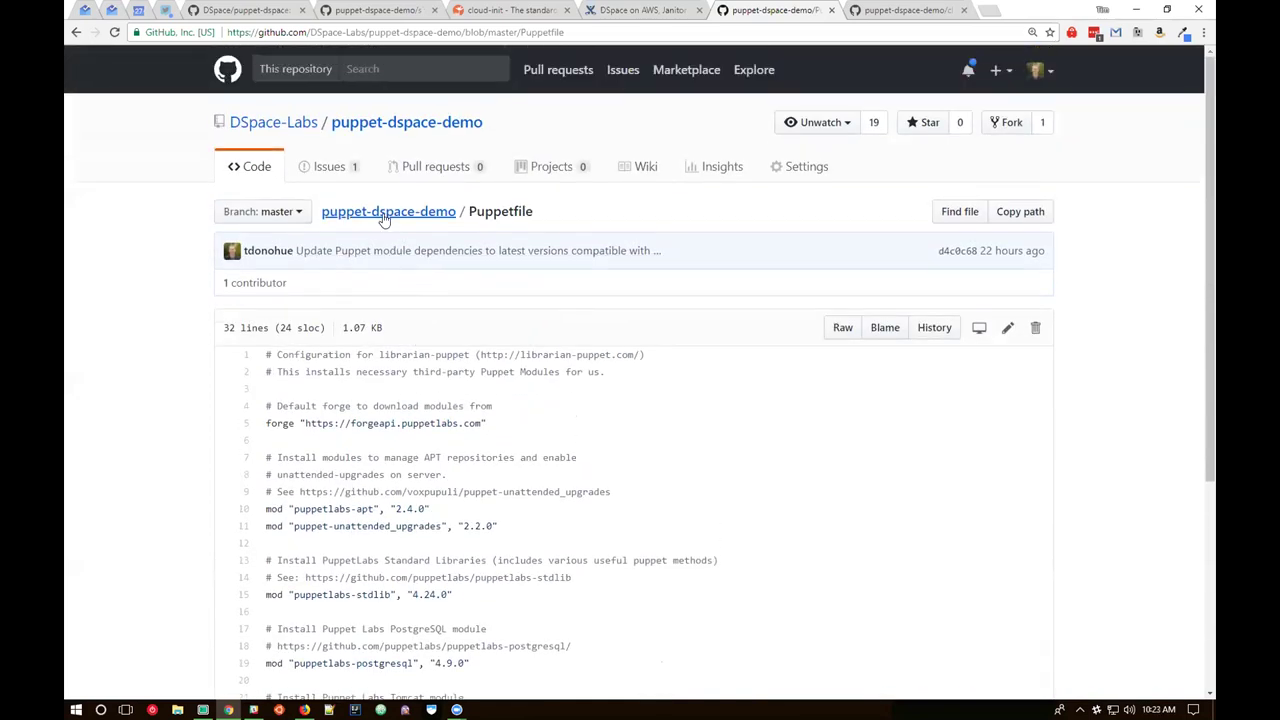
pyautogui.click(384, 214)
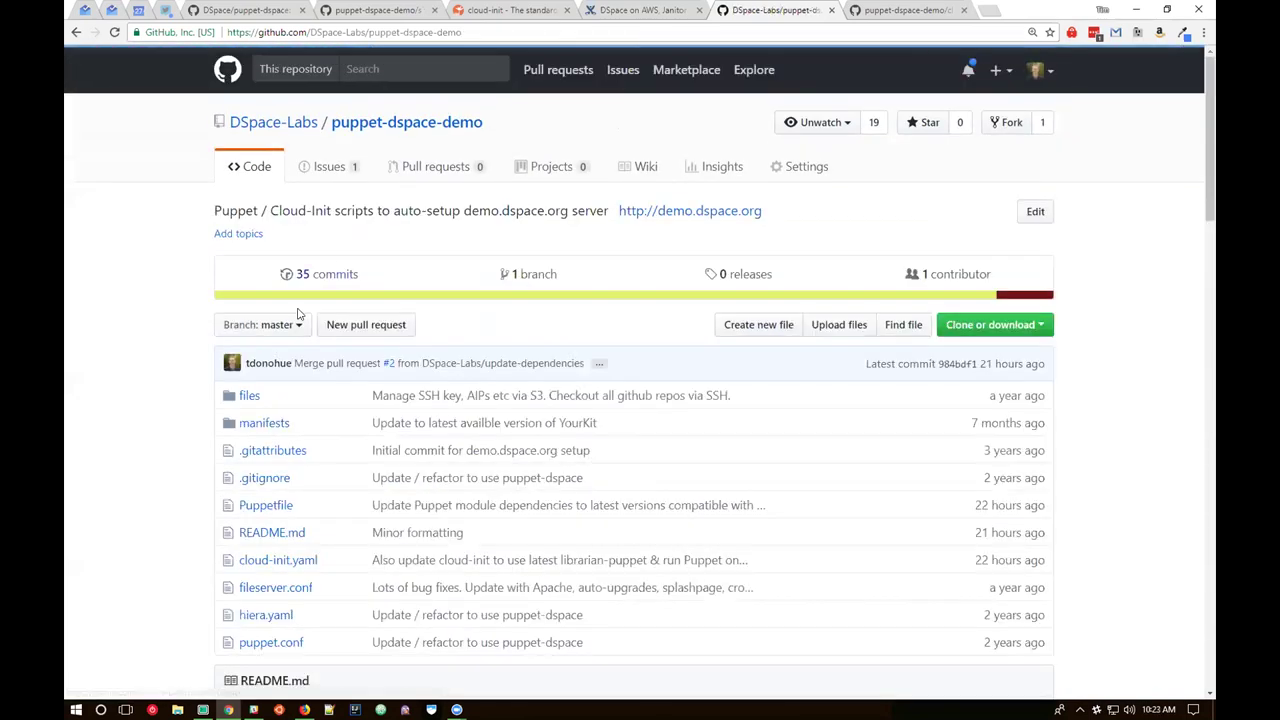
pyautogui.scroll(-2, 275, 354)
pyautogui.click(262, 288)
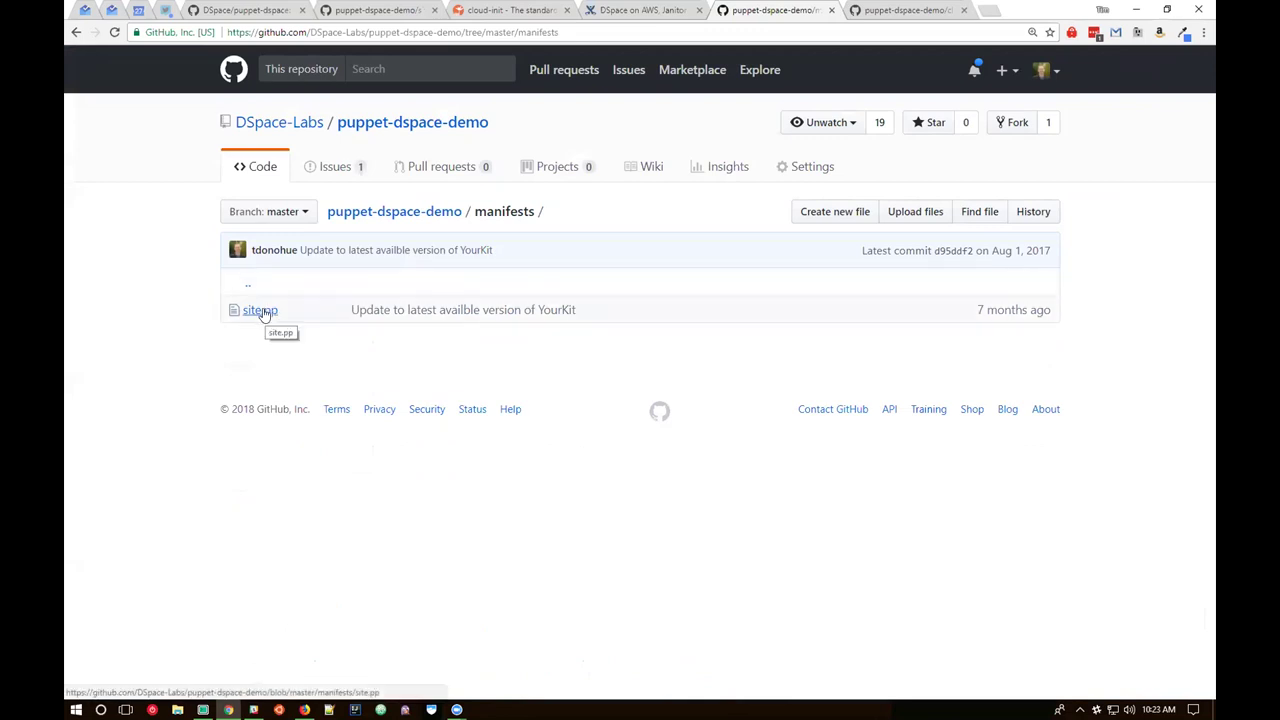
pyautogui.click(264, 311)
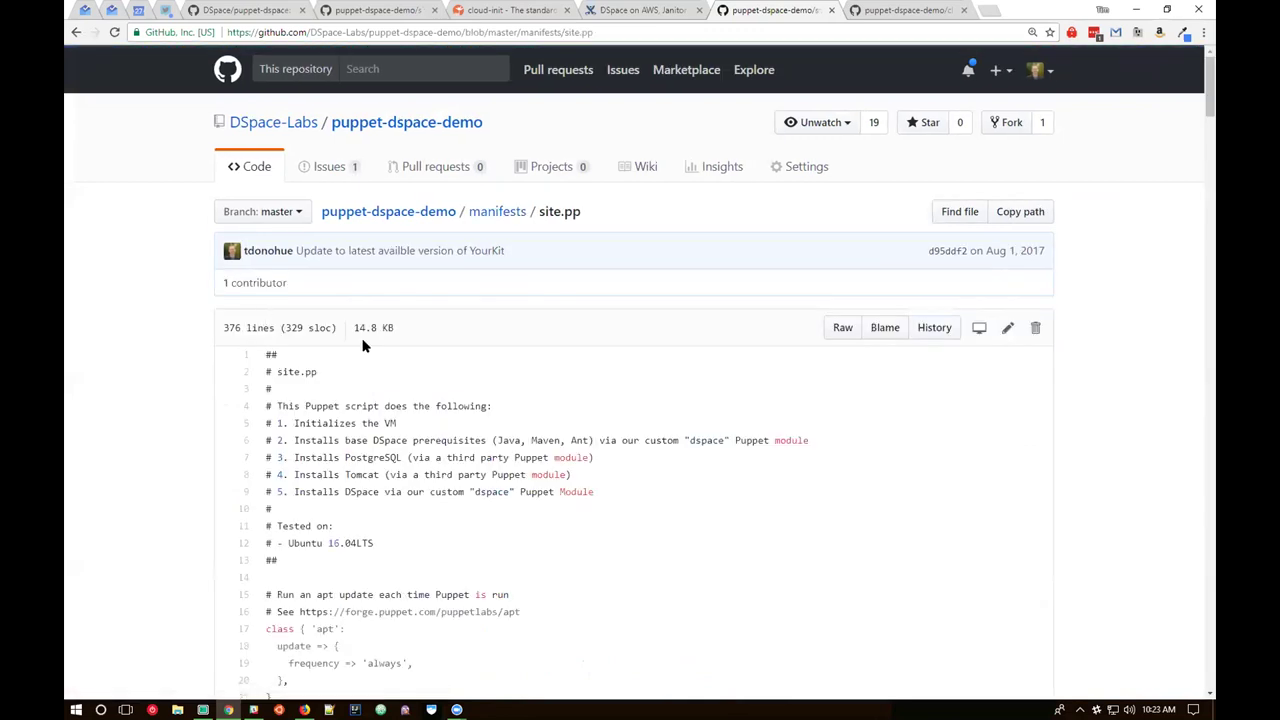
# - Find the class 'dspace' block in site.pp and highlight the whole block
pyautogui.scroll(-1, 367, 340)
pyautogui.scroll(-5, 368, 312)
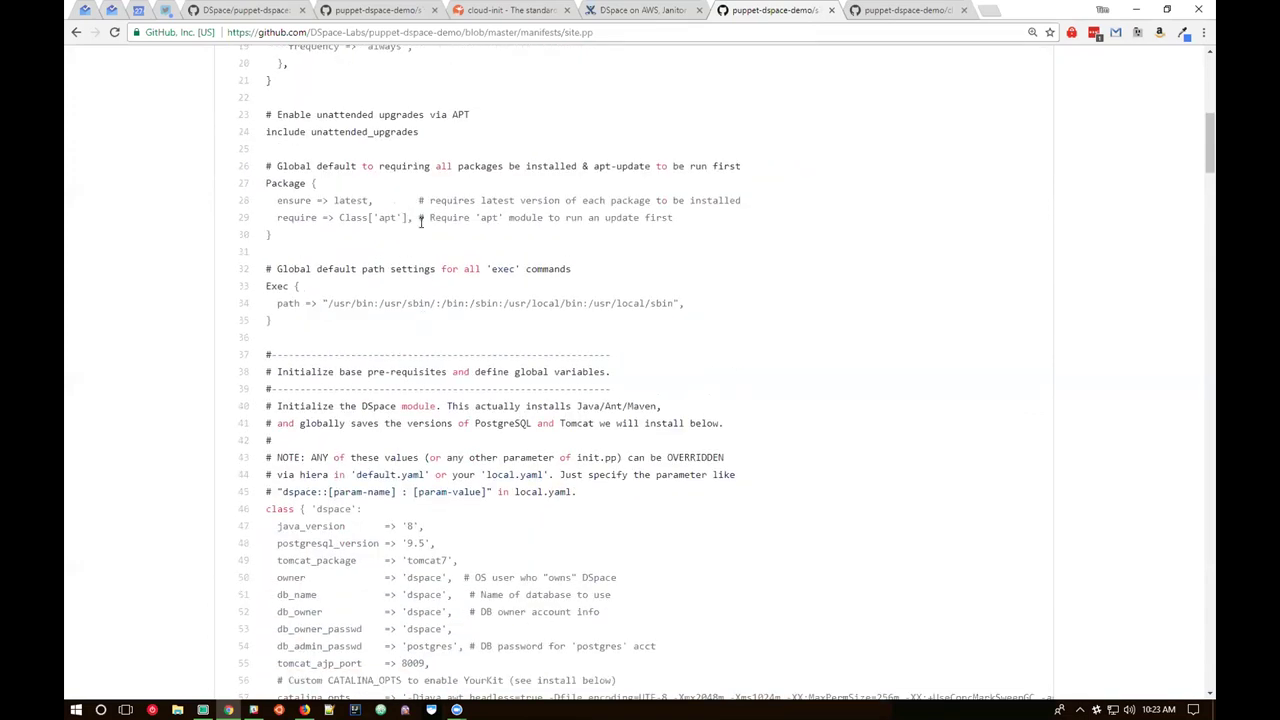
pyautogui.scroll(-3, 420, 218)
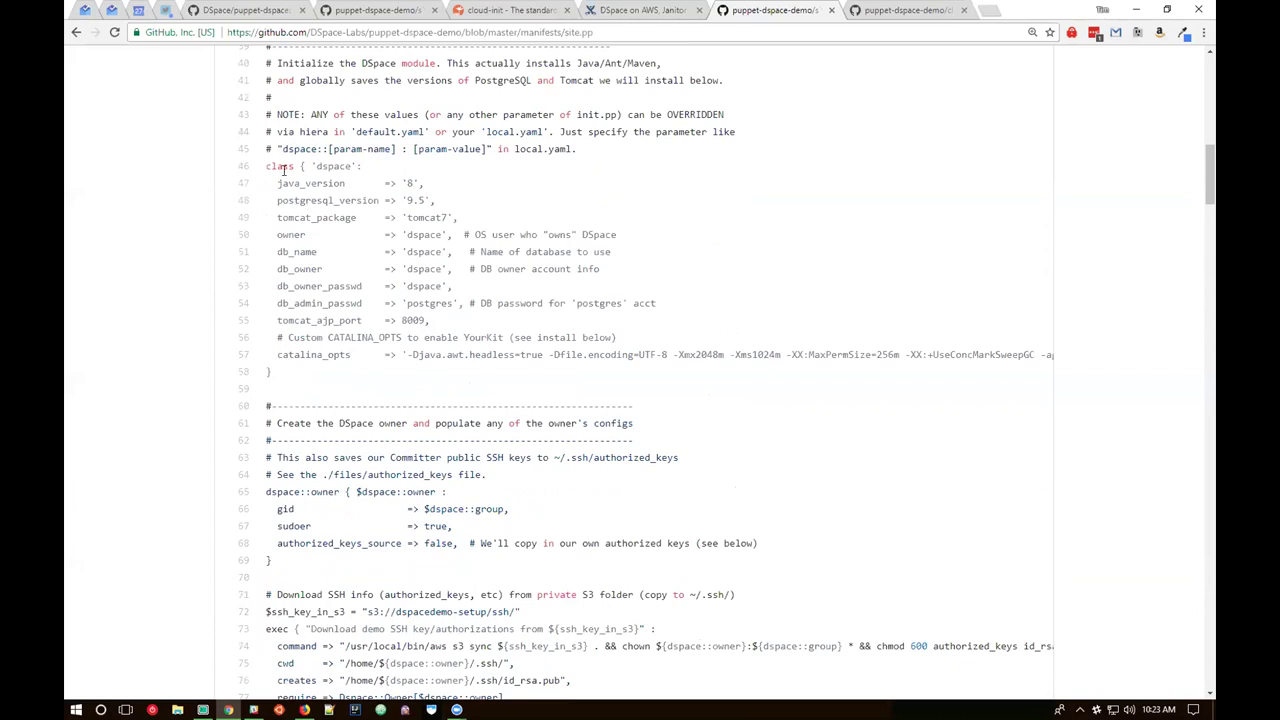
pyautogui.scroll(3, 283, 170)
pyautogui.scroll(-2, 302, 185)
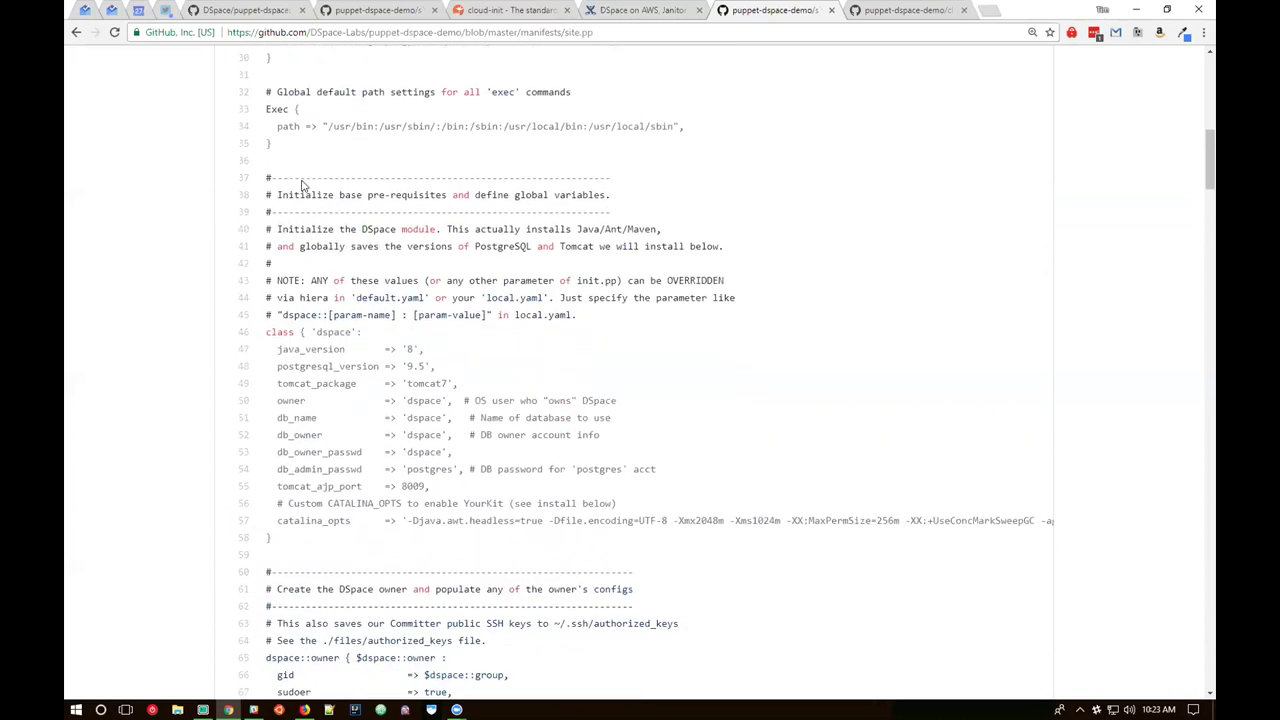
pyautogui.scroll(-2, 302, 185)
pyautogui.scroll(-2, 300, 195)
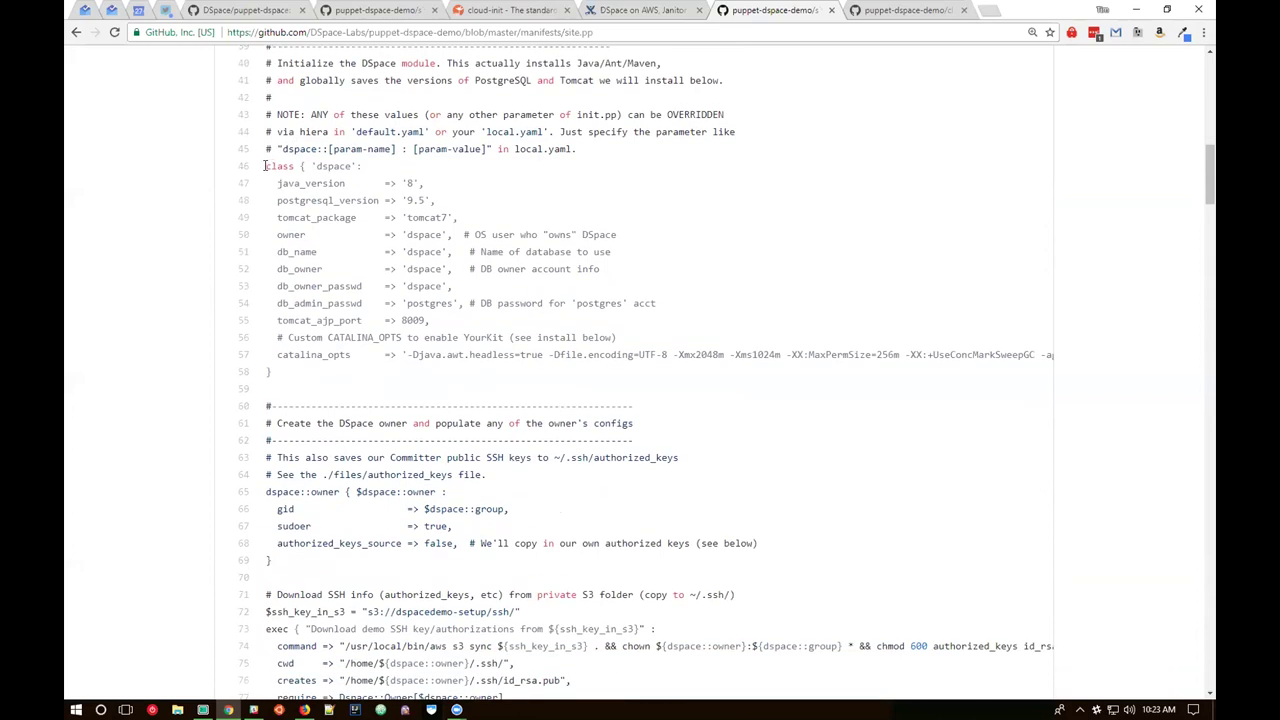
pyautogui.moveTo(266, 166); pyautogui.dragTo(282, 377)
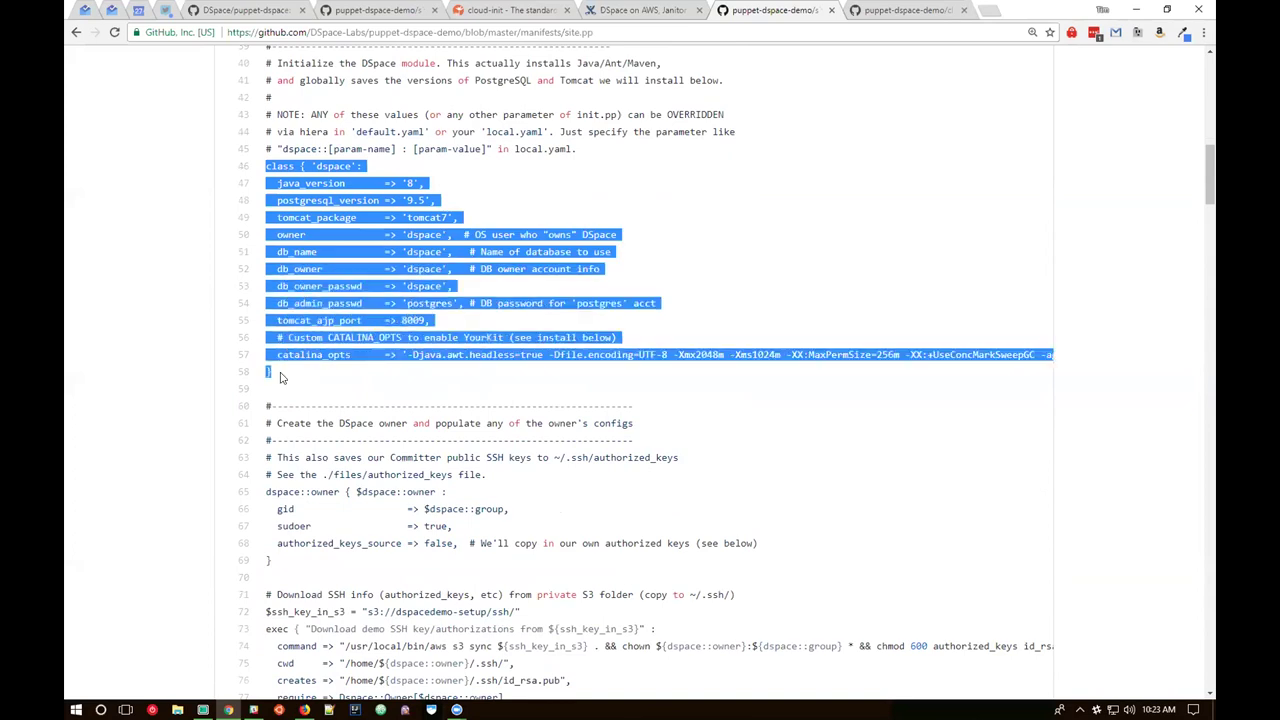
# - Highlight the owner, database password and tomcat_ajp_port values inside the 'dspace' class
pyautogui.moveTo(311, 166); pyautogui.dragTo(440, 232)
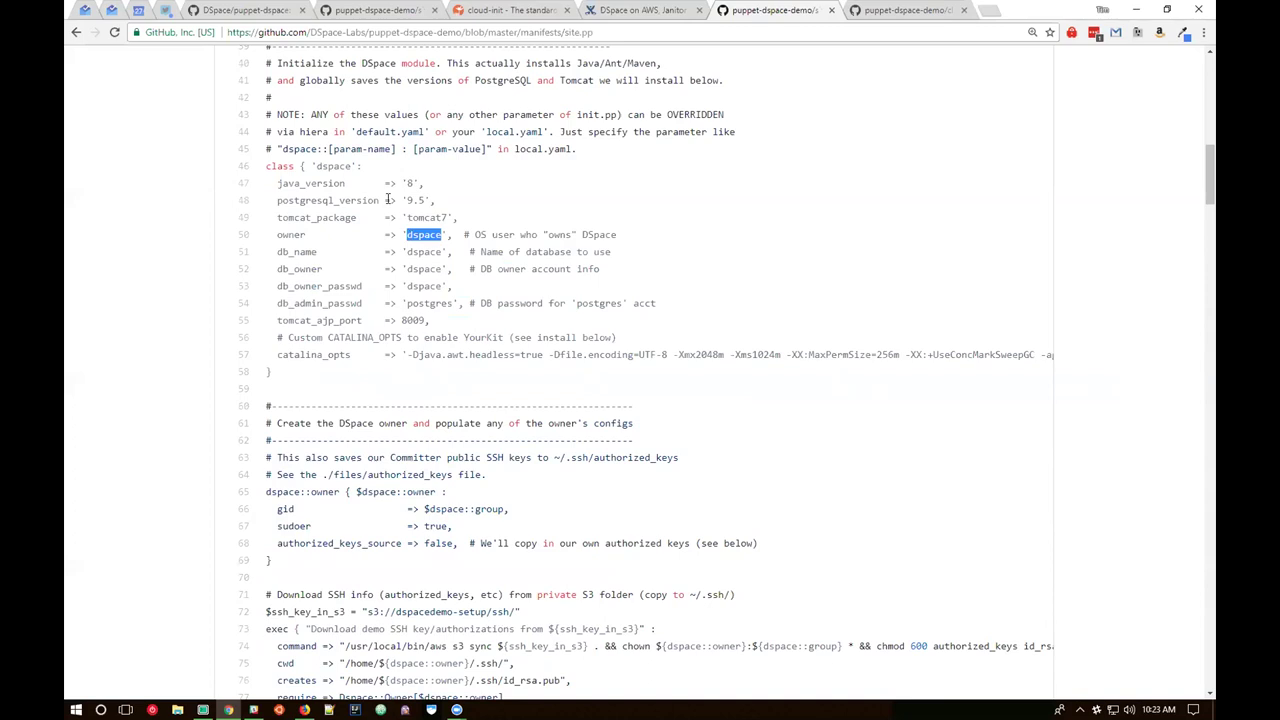
pyautogui.doubleClick(410, 286)
pyautogui.click(406, 300)
pyautogui.moveTo(406, 300); pyautogui.dragTo(425, 320)
# - Highlight the dspace::owner block and its $dspace::owner variable, plus the matching owner setting in the 'dspace' class
pyautogui.scroll(-1, 318, 262)
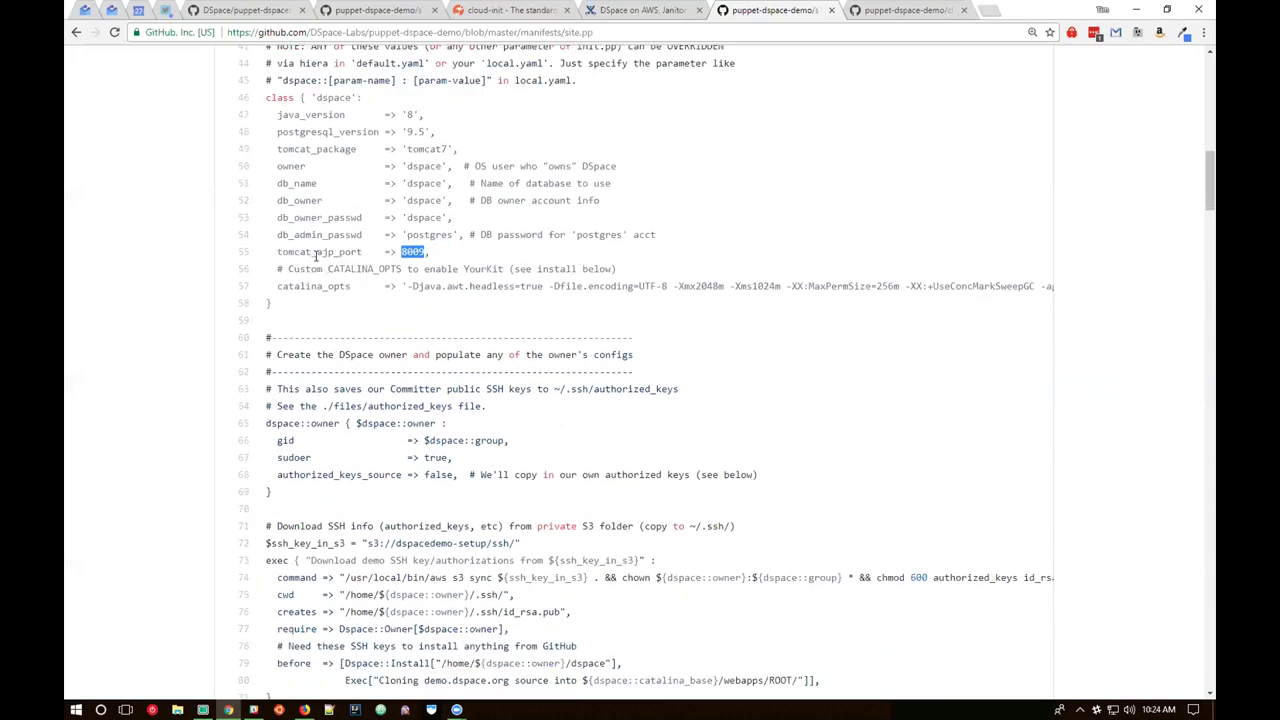
pyautogui.scroll(-2, 322, 258)
pyautogui.moveTo(268, 217); pyautogui.dragTo(283, 287)
pyautogui.scroll(1, 283, 287)
pyautogui.scroll(1, 283, 287)
pyautogui.click(309, 354)
pyautogui.moveTo(339, 355); pyautogui.dragTo(263, 352)
pyautogui.moveTo(356, 355); pyautogui.dragTo(437, 355)
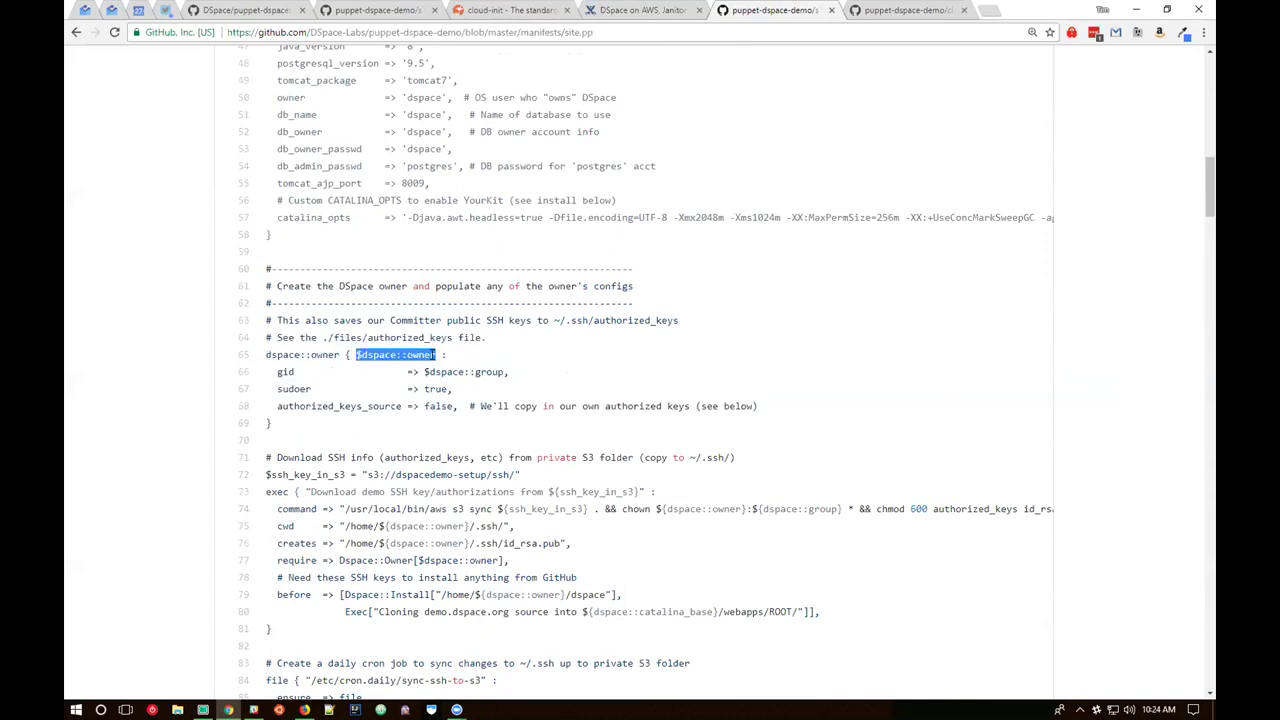
pyautogui.moveTo(277, 97); pyautogui.dragTo(449, 98)
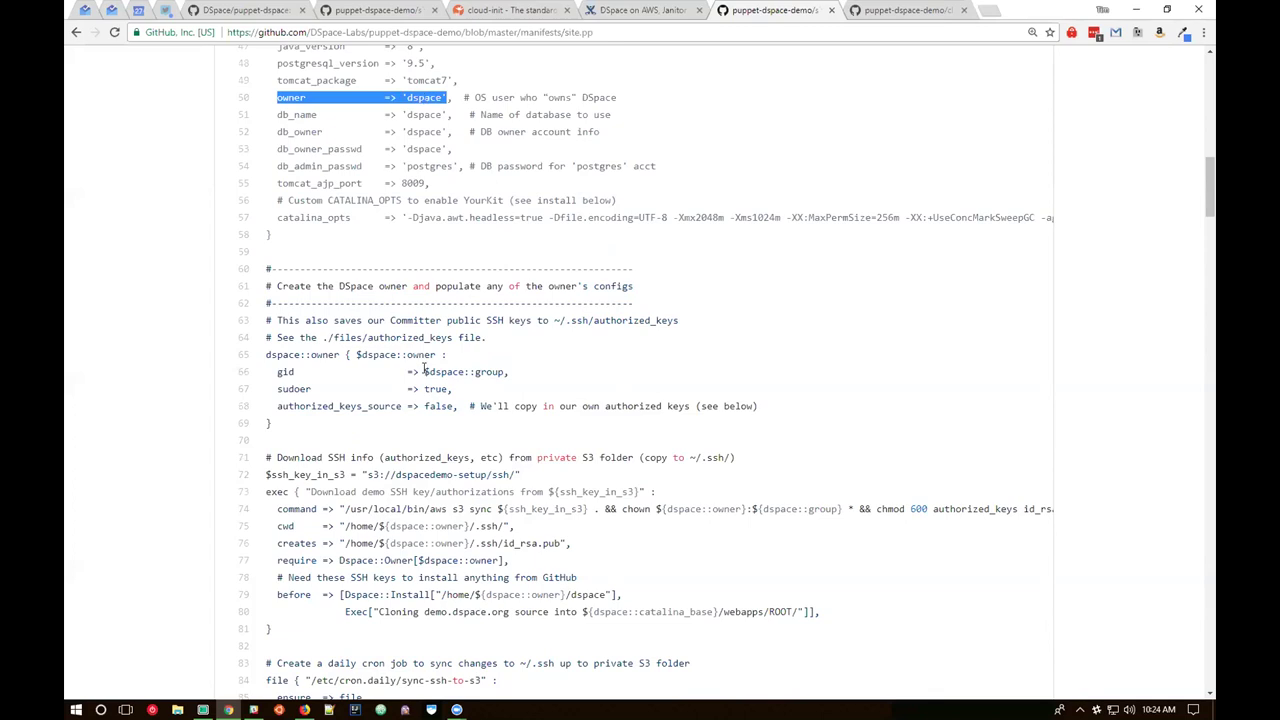
# - Highlight the $dspace::owner variable and the sudoer setting in the dspace::owner block
pyautogui.moveTo(357, 355); pyautogui.dragTo(437, 356)
pyautogui.scroll(-3, 320, 270)
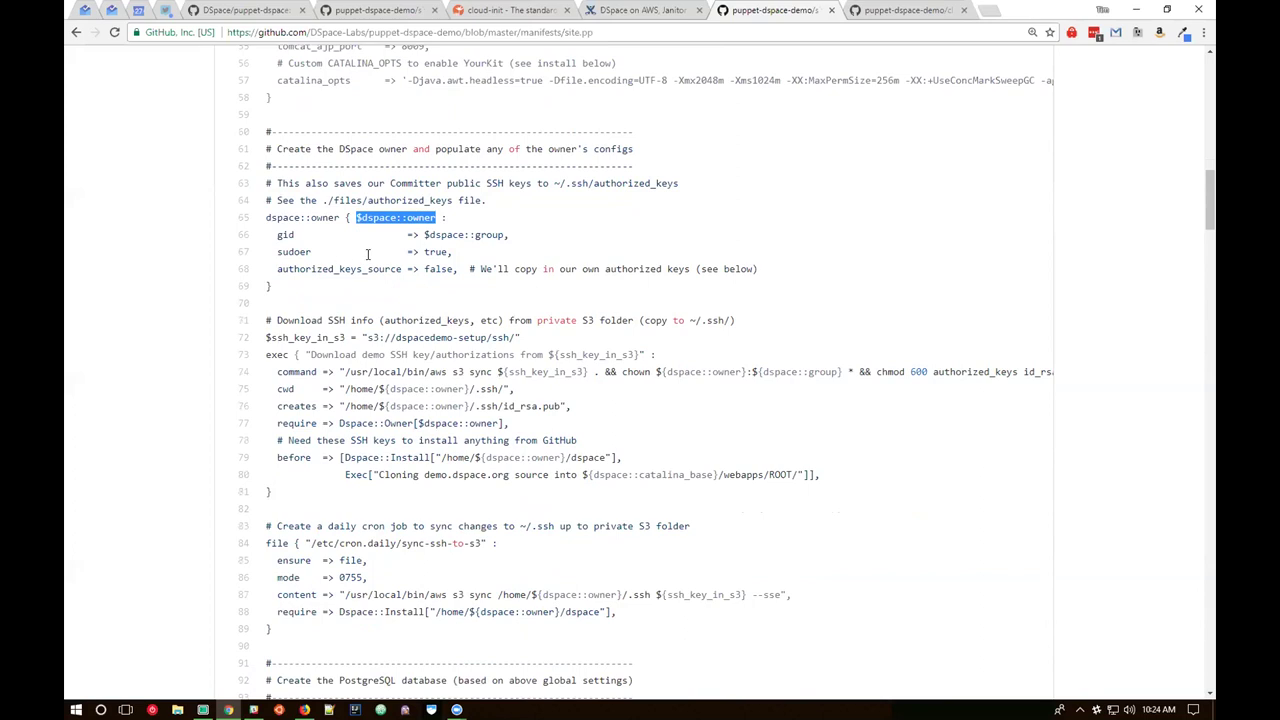
pyautogui.moveTo(277, 252); pyautogui.dragTo(316, 252)
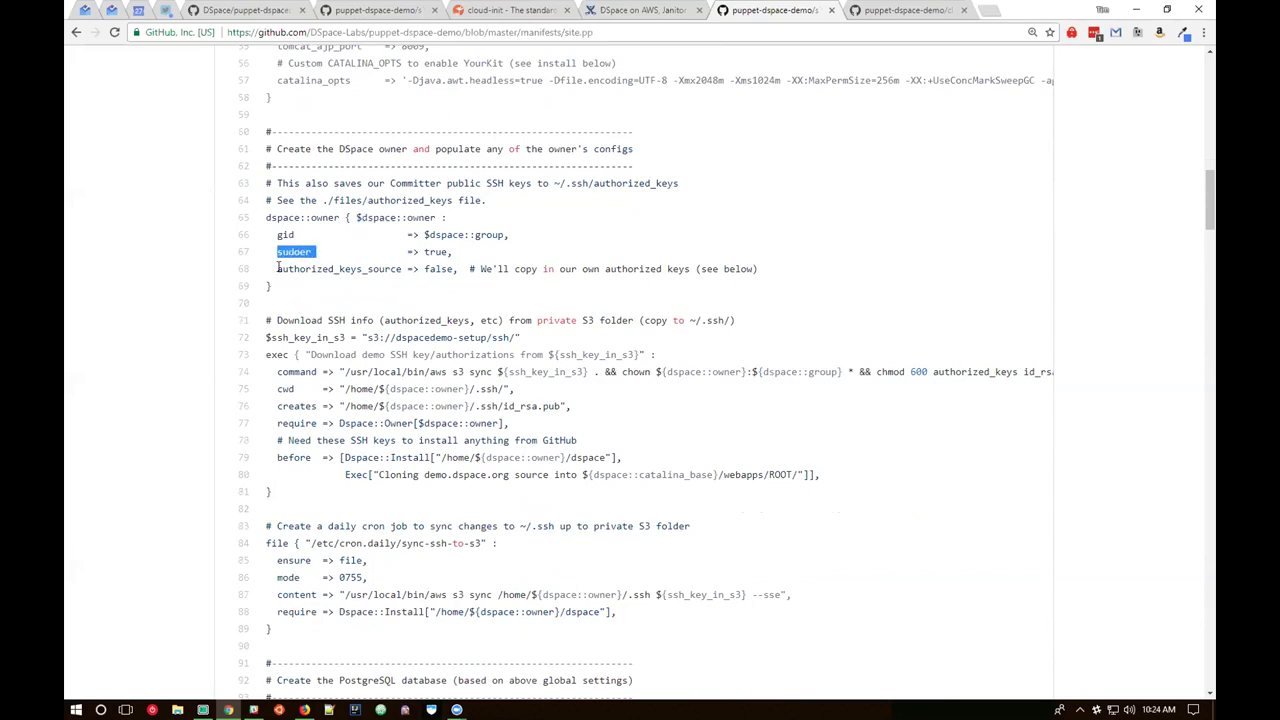
# - Highlight the exec block that downloads the demo SSH keys, plus the aws s3 sync part of its command
pyautogui.scroll(-3, 300, 340)
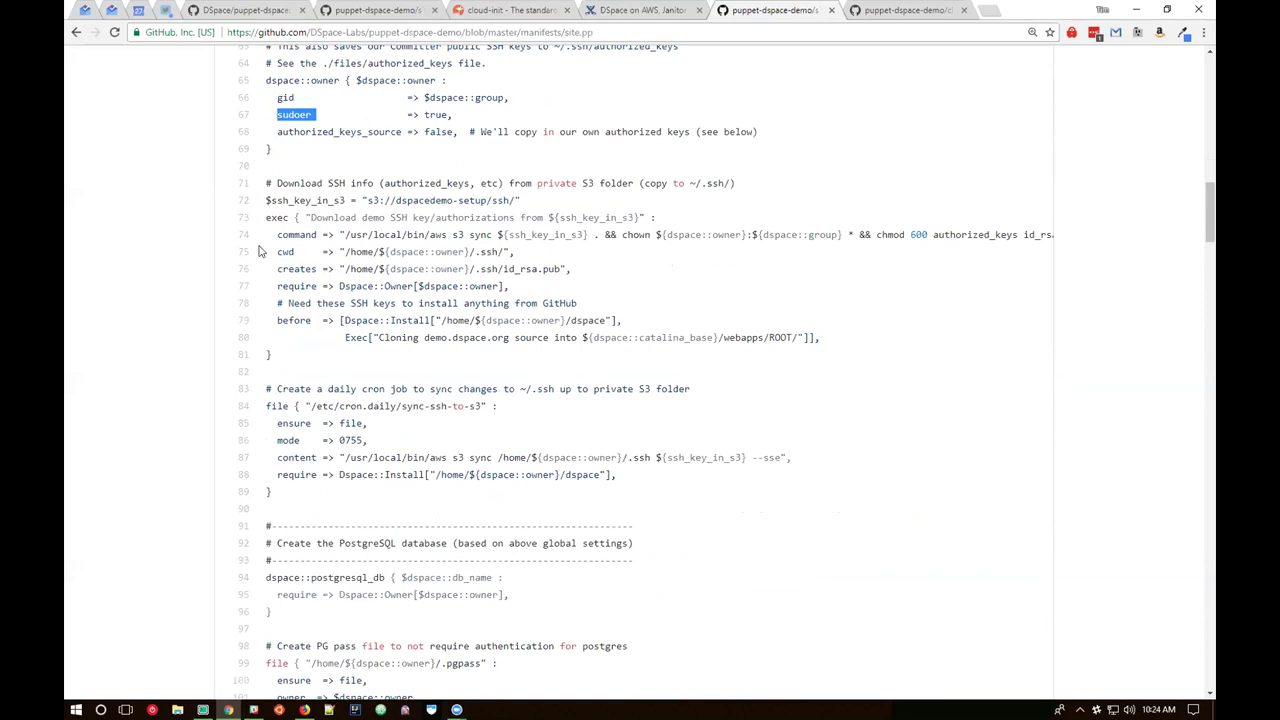
pyautogui.moveTo(266, 218); pyautogui.dragTo(290, 360)
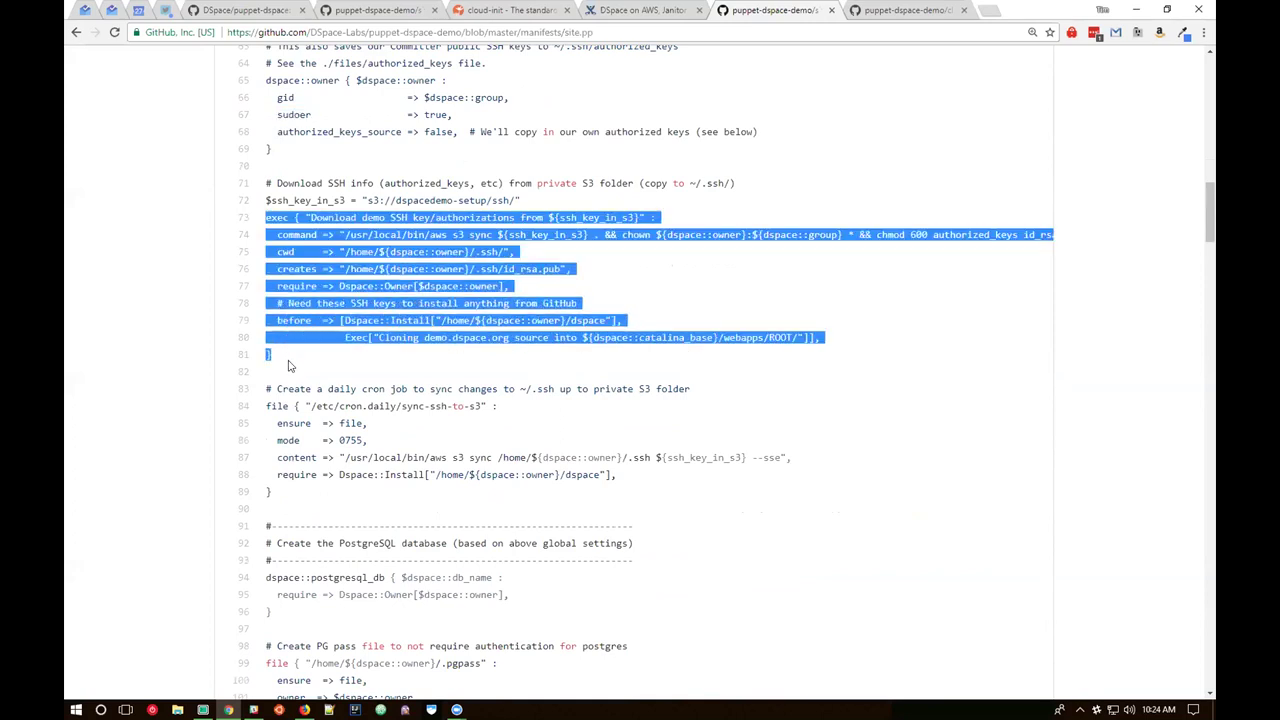
pyautogui.scroll(-3, 297, 235)
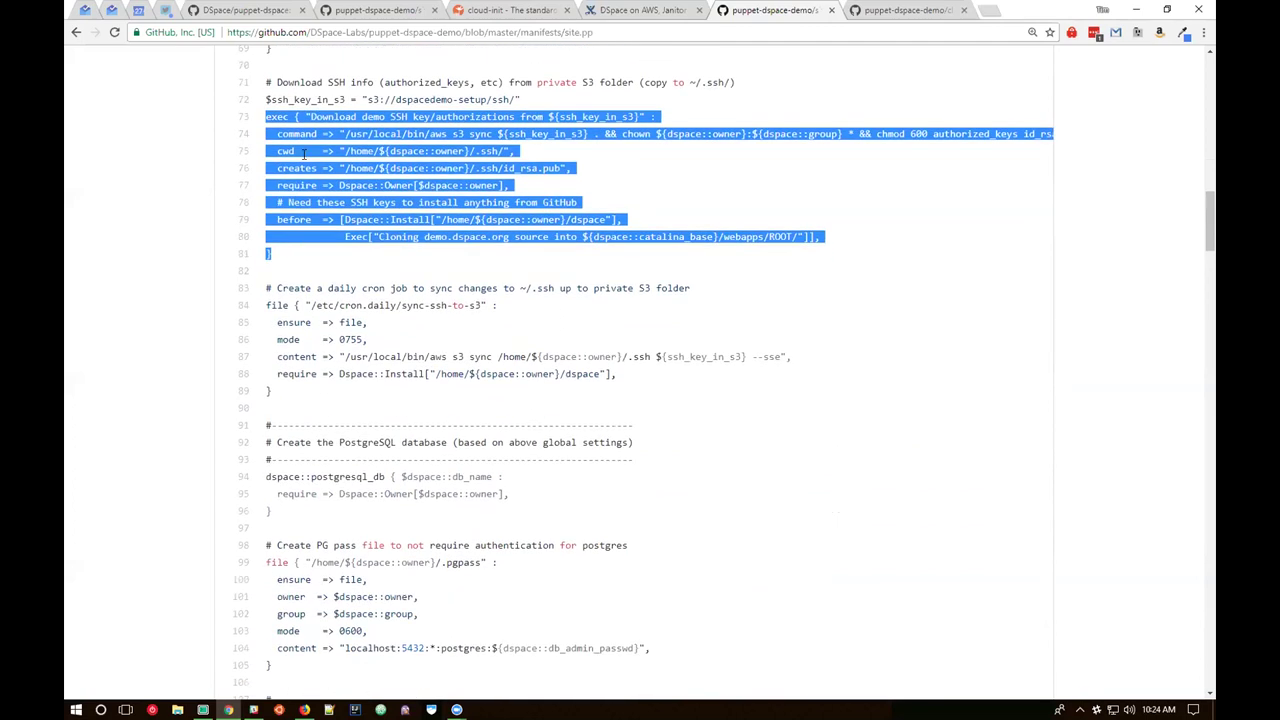
pyautogui.click(343, 97)
pyautogui.moveTo(343, 97); pyautogui.dragTo(493, 97)
pyautogui.click(460, 96)
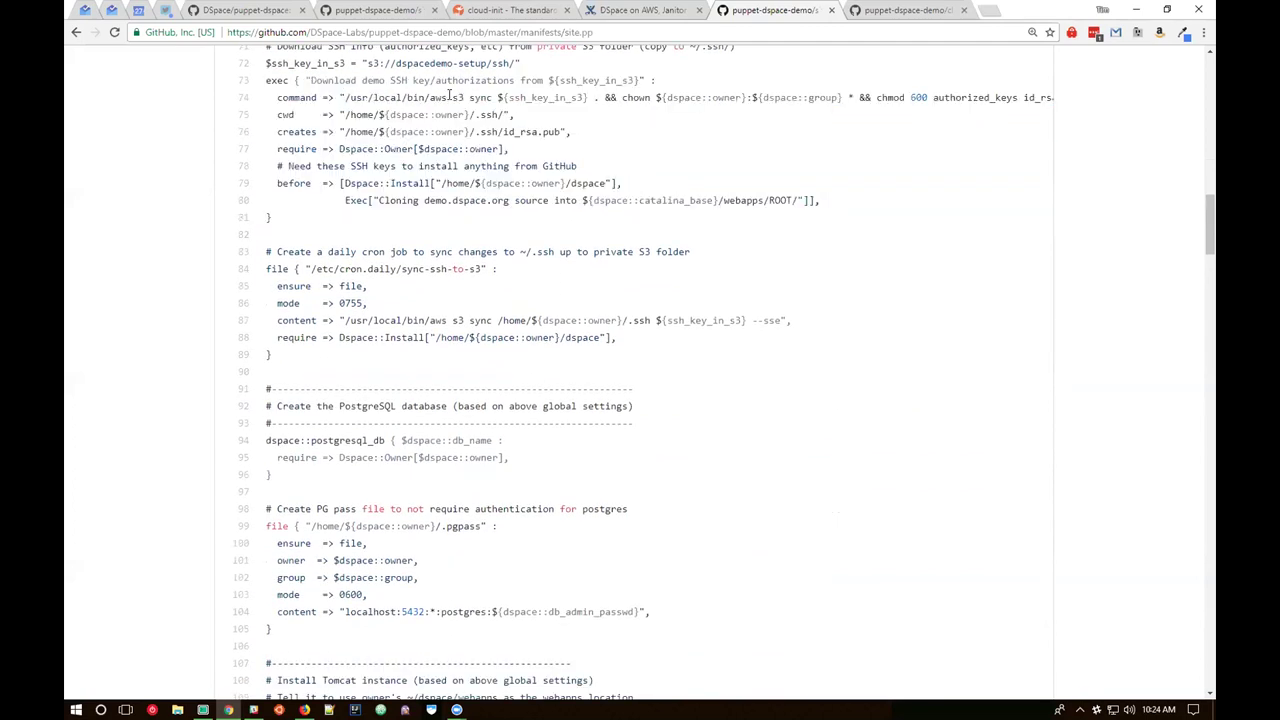
pyautogui.doubleClick(457, 97)
# - Highlight the dspace::postgresql_db block, its $dspace::db_name variable and its Dspace::Owner requirement
pyautogui.scroll(-2, 357, 130)
pyautogui.scroll(-2, 335, 147)
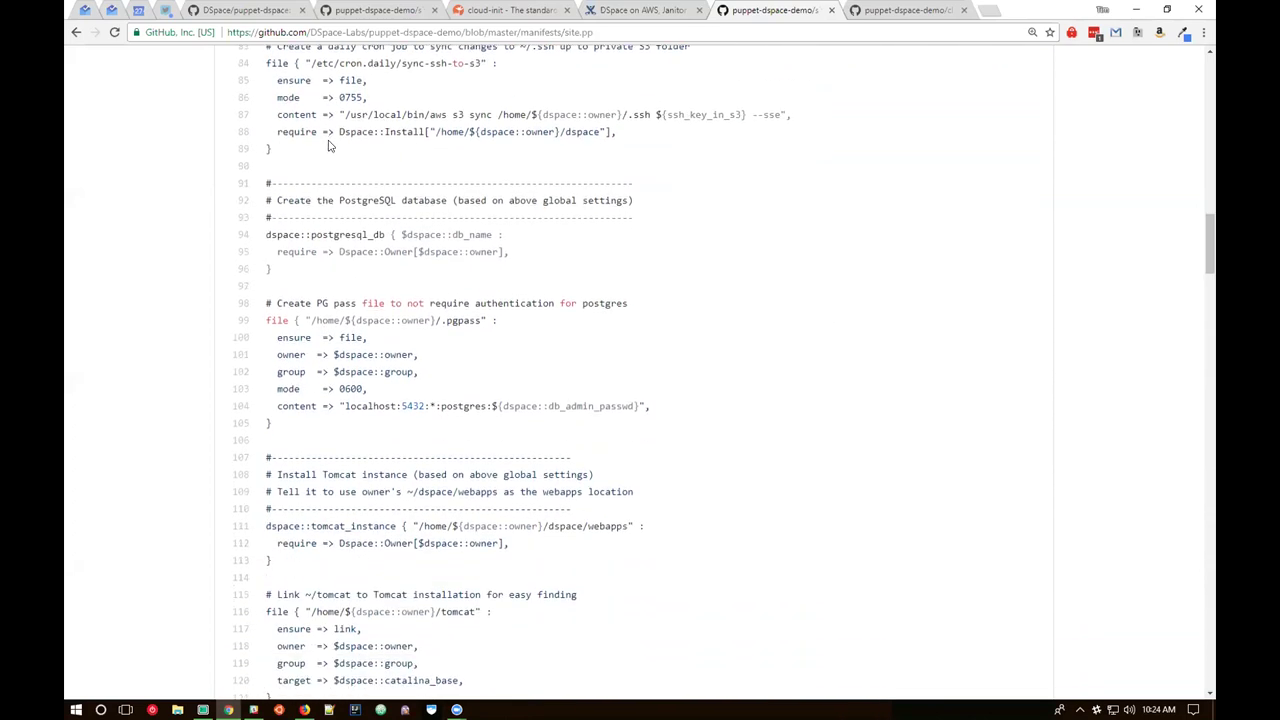
pyautogui.moveTo(264, 231); pyautogui.dragTo(295, 291)
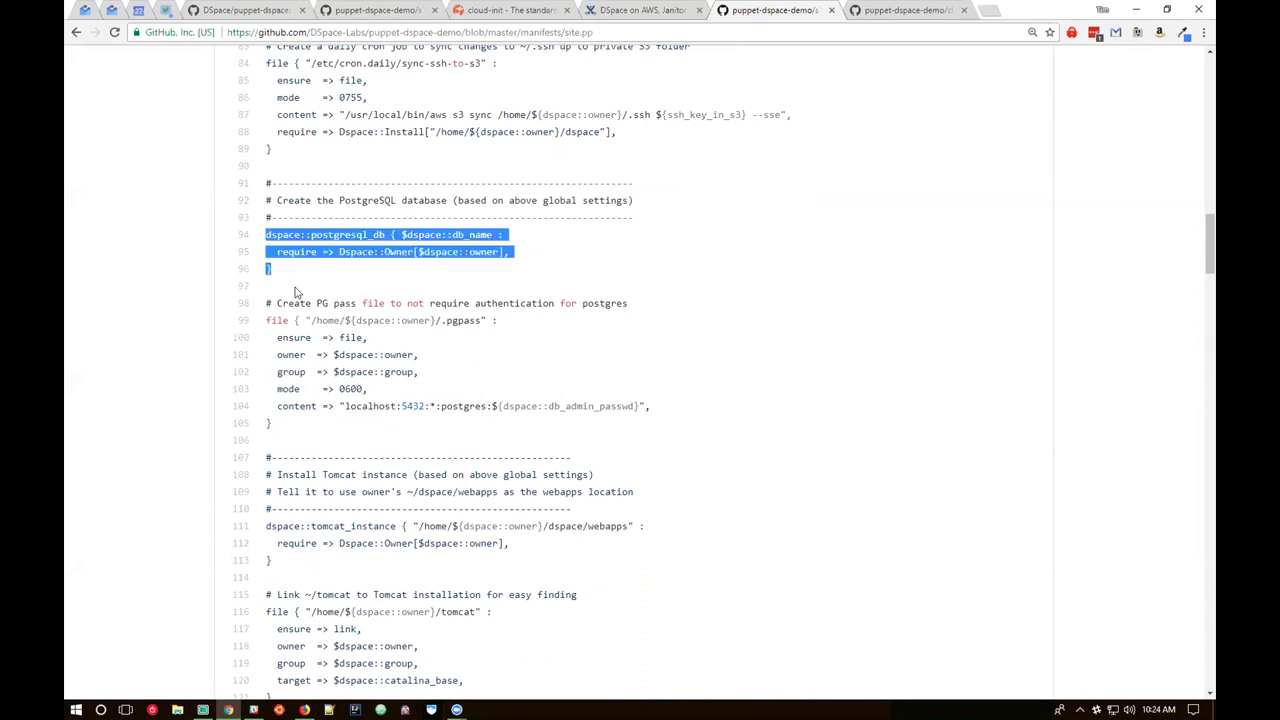
pyautogui.click(280, 267)
pyautogui.moveTo(268, 237); pyautogui.dragTo(275, 278)
pyautogui.click(293, 233)
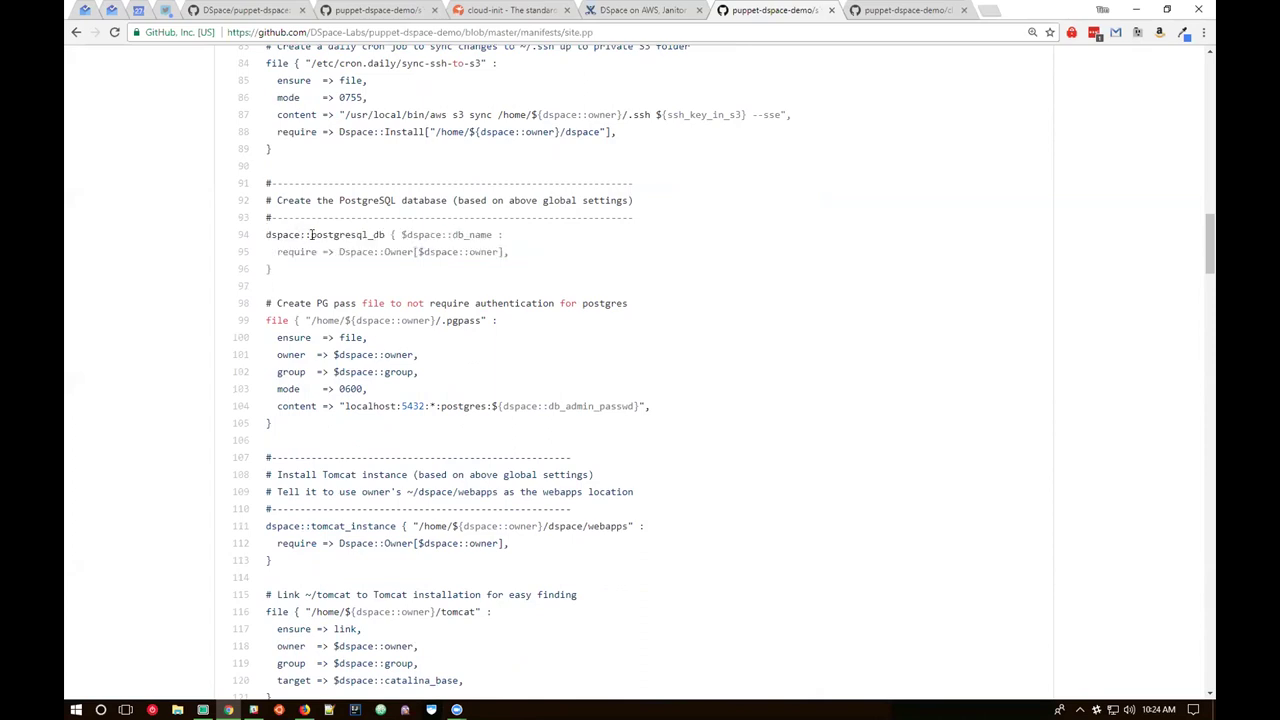
pyautogui.moveTo(310, 234); pyautogui.dragTo(493, 238)
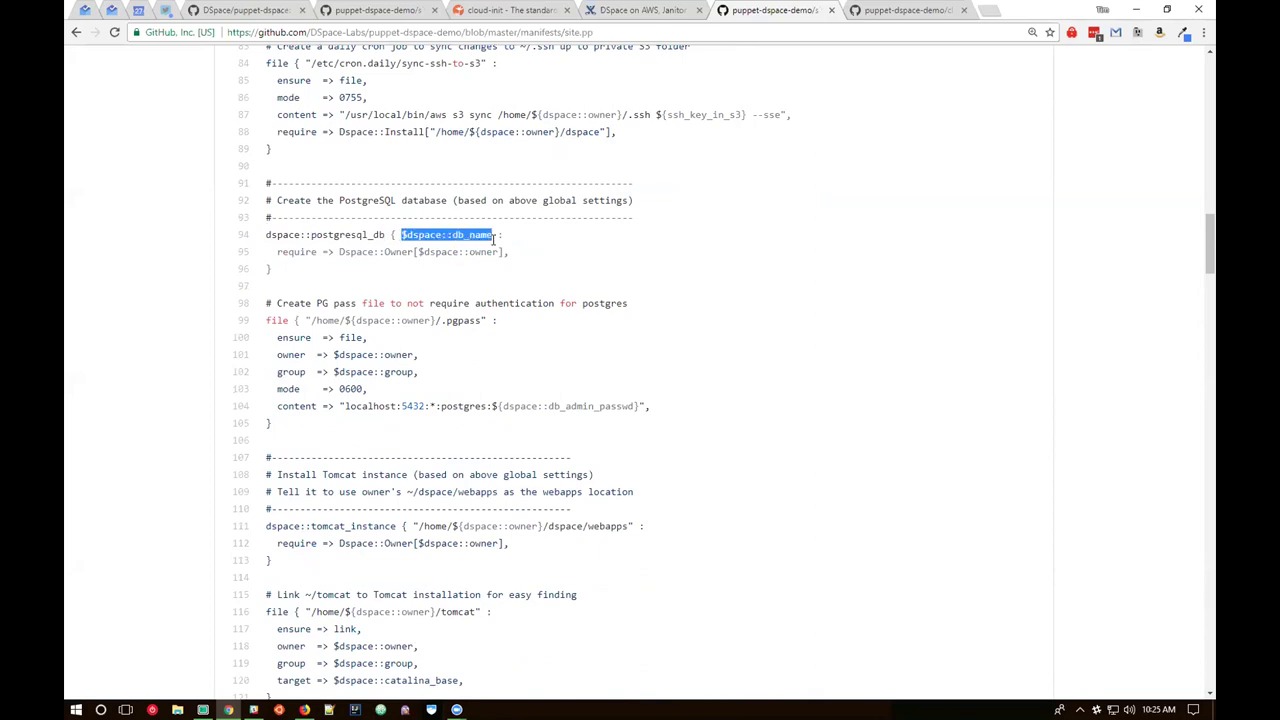
pyautogui.scroll(1, 460, 280)
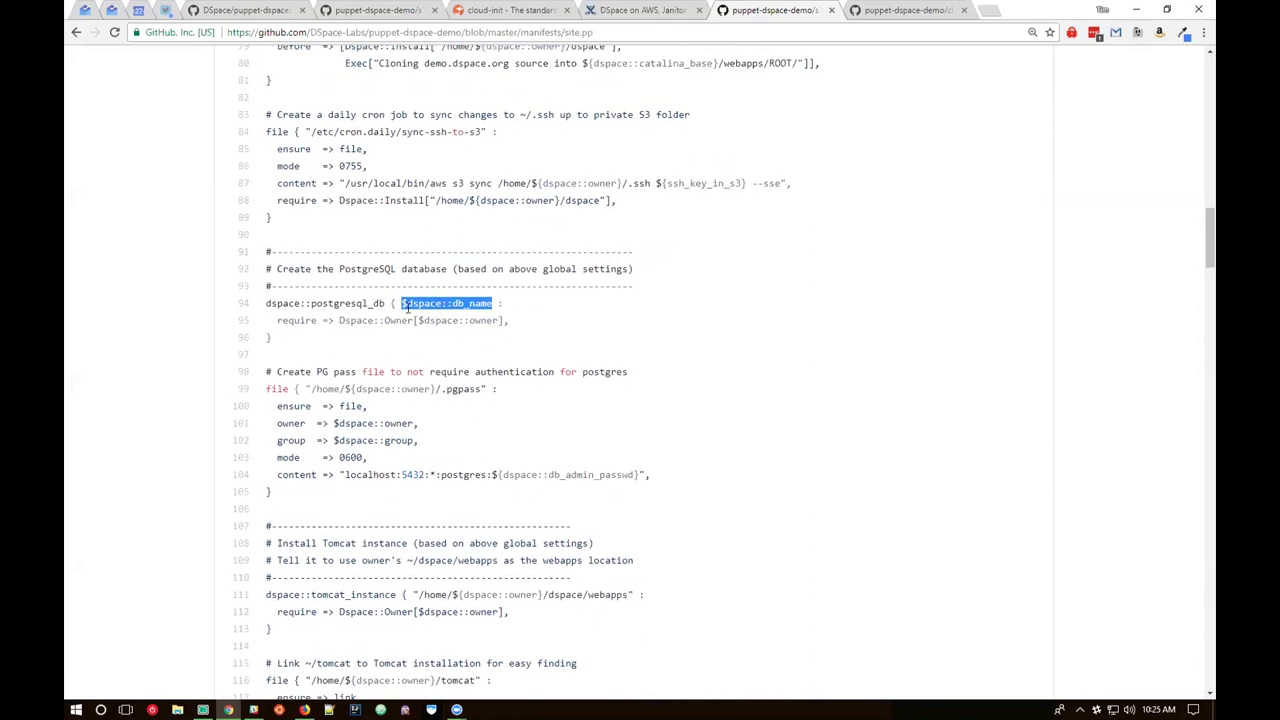
pyautogui.moveTo(338, 320); pyautogui.dragTo(414, 321)
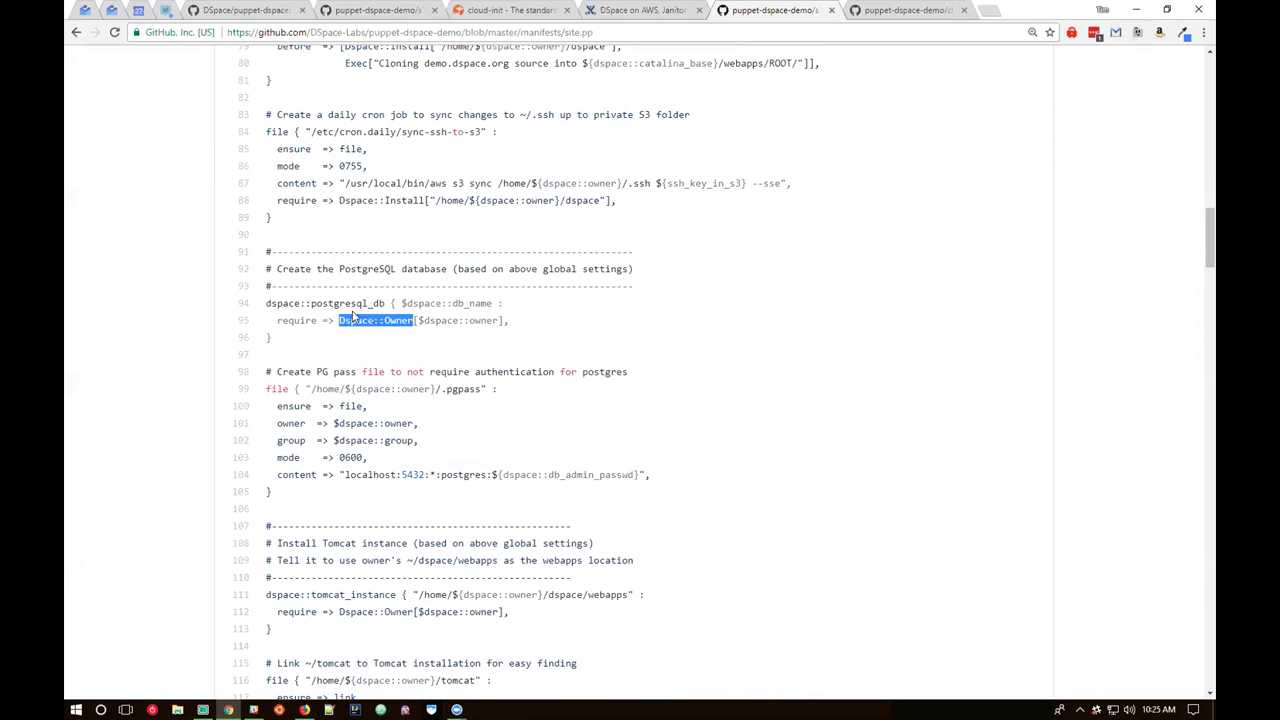
# - Highlight the whole file block that creates the .pgpass file in the owner's home folder
pyautogui.scroll(-3, 320, 280)
pyautogui.moveTo(265, 252); pyautogui.dragTo(289, 356)
pyautogui.scroll(-3, 297, 320)
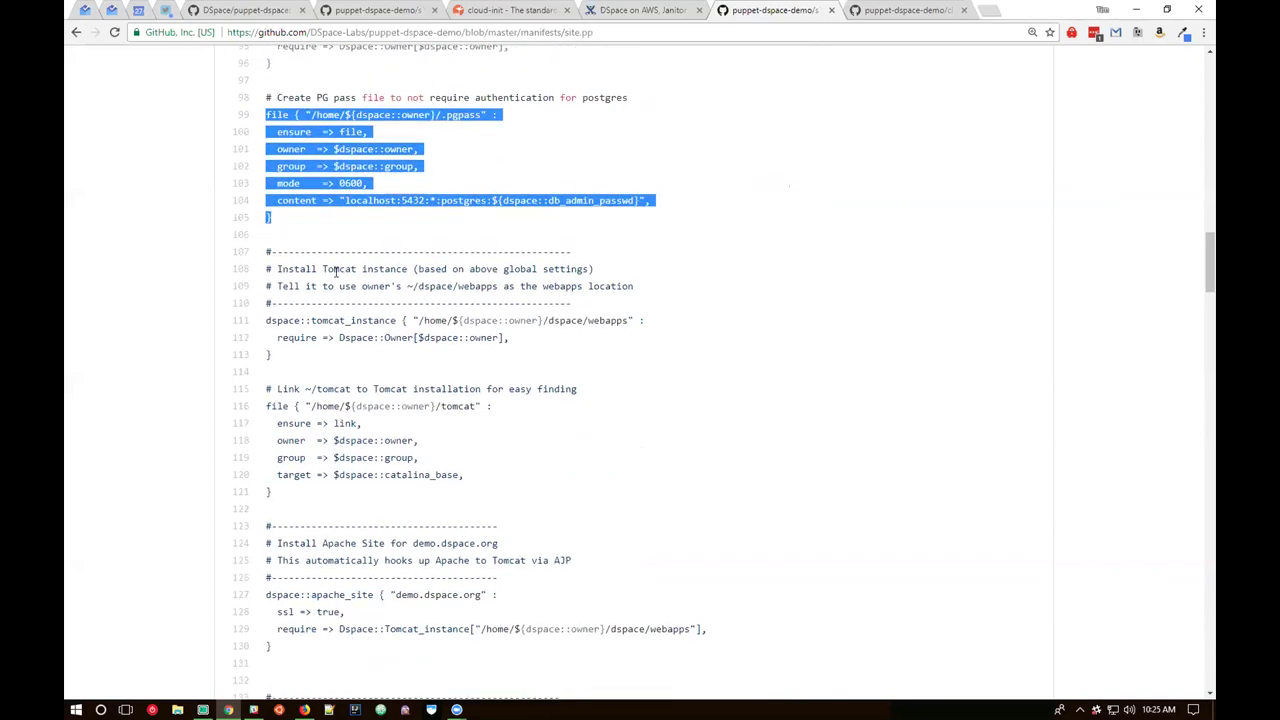
# - Highlight the dspace::tomcat_instance block, the ${dspace::owner} variable in its webapps path and its Dspace::Owner requirement
pyautogui.scroll(-2, 300, 265)
pyautogui.click(268, 274)
pyautogui.moveTo(266, 252); pyautogui.dragTo(281, 300)
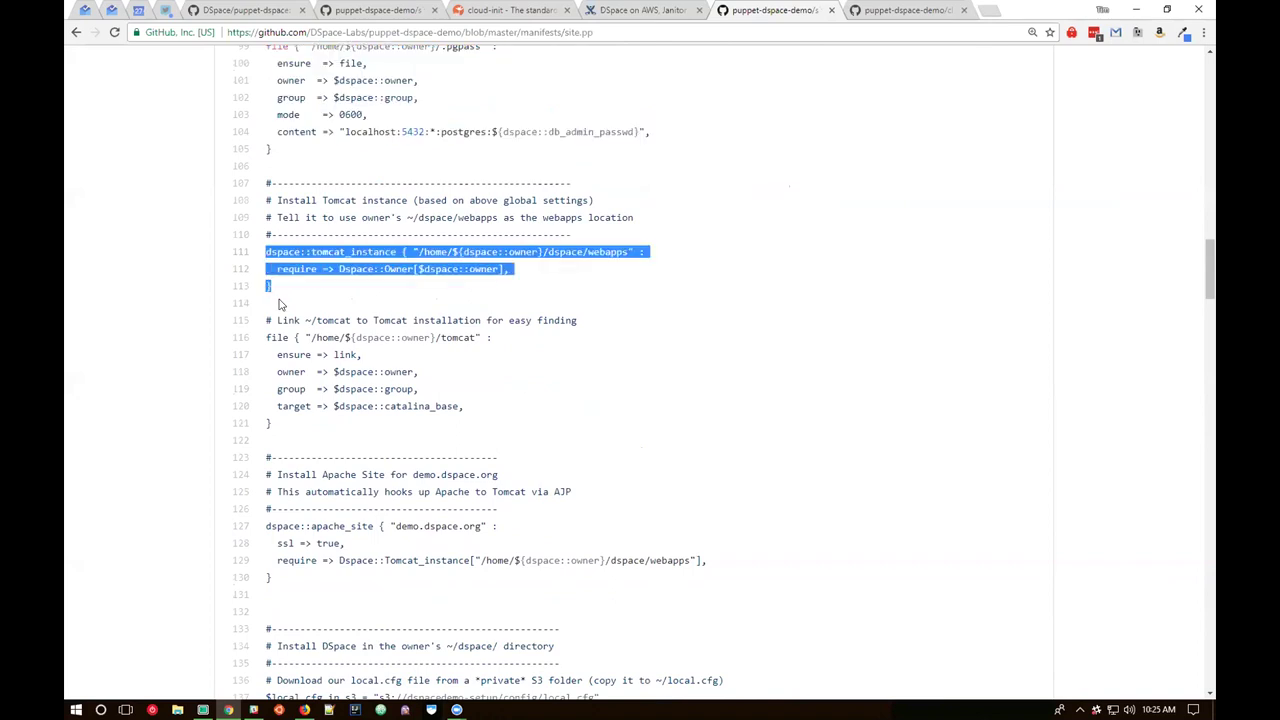
pyautogui.moveTo(420, 252); pyautogui.dragTo(624, 256)
pyautogui.click(427, 252)
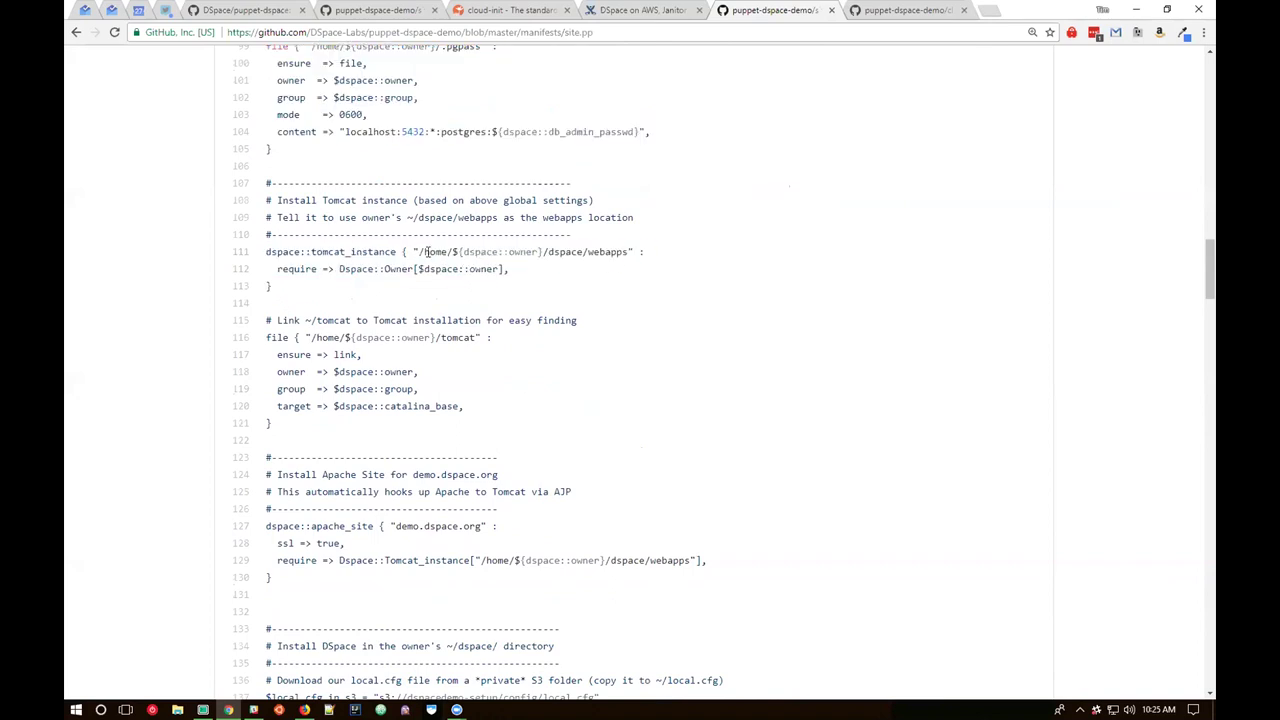
pyautogui.moveTo(451, 252); pyautogui.dragTo(541, 252)
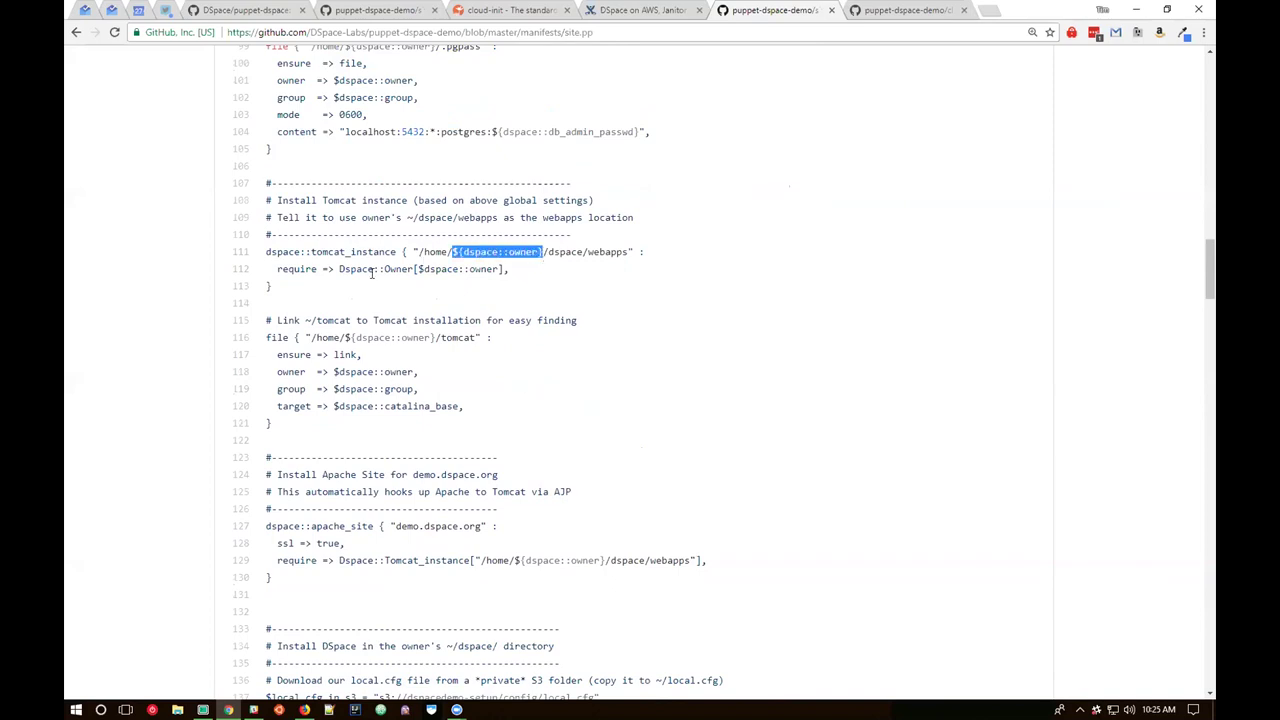
pyautogui.moveTo(340, 269); pyautogui.dragTo(411, 270)
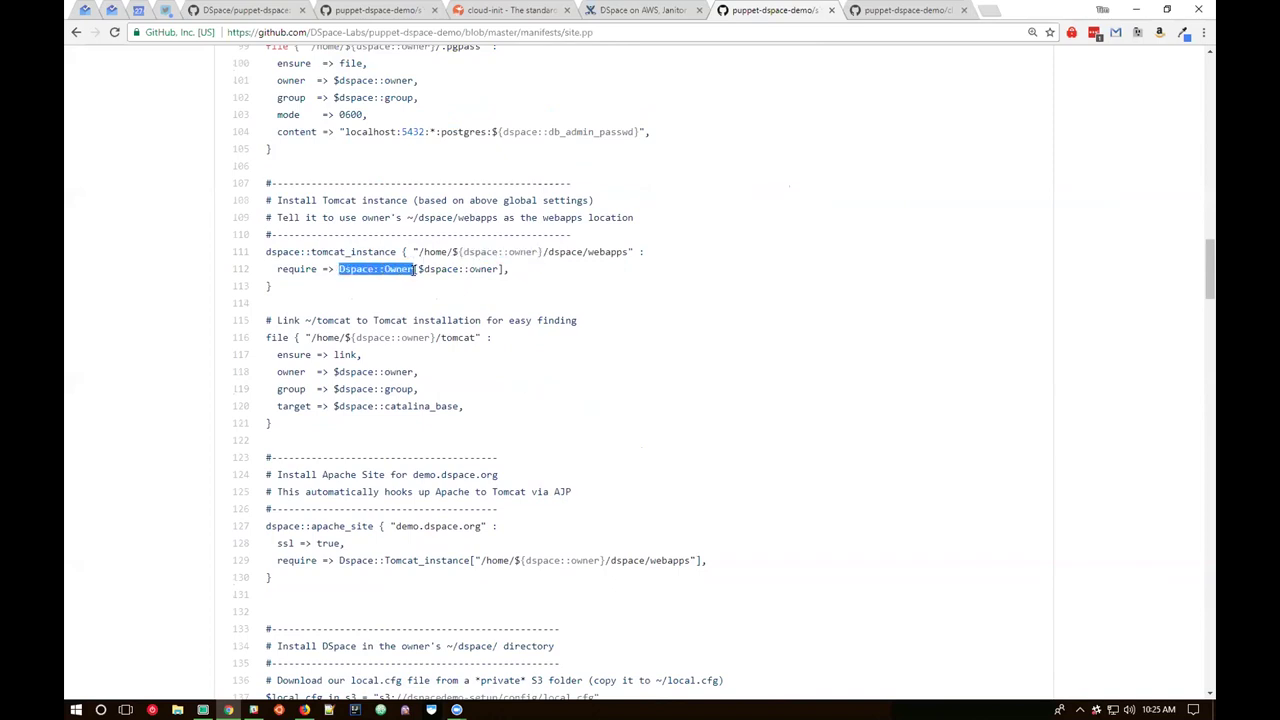
# - Highlight ~/tomcat in the comment above the block that links it to the Tomcat installation
pyautogui.scroll(-3, 360, 298)
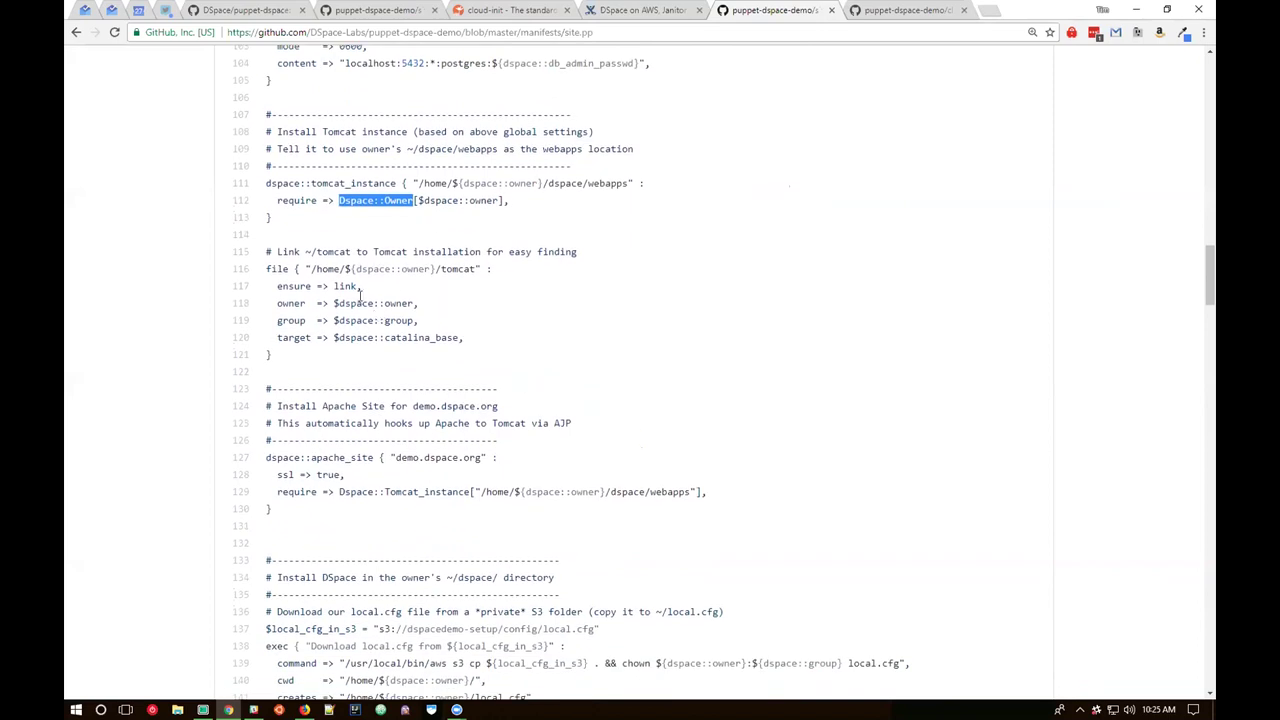
pyautogui.scroll(-1, 360, 298)
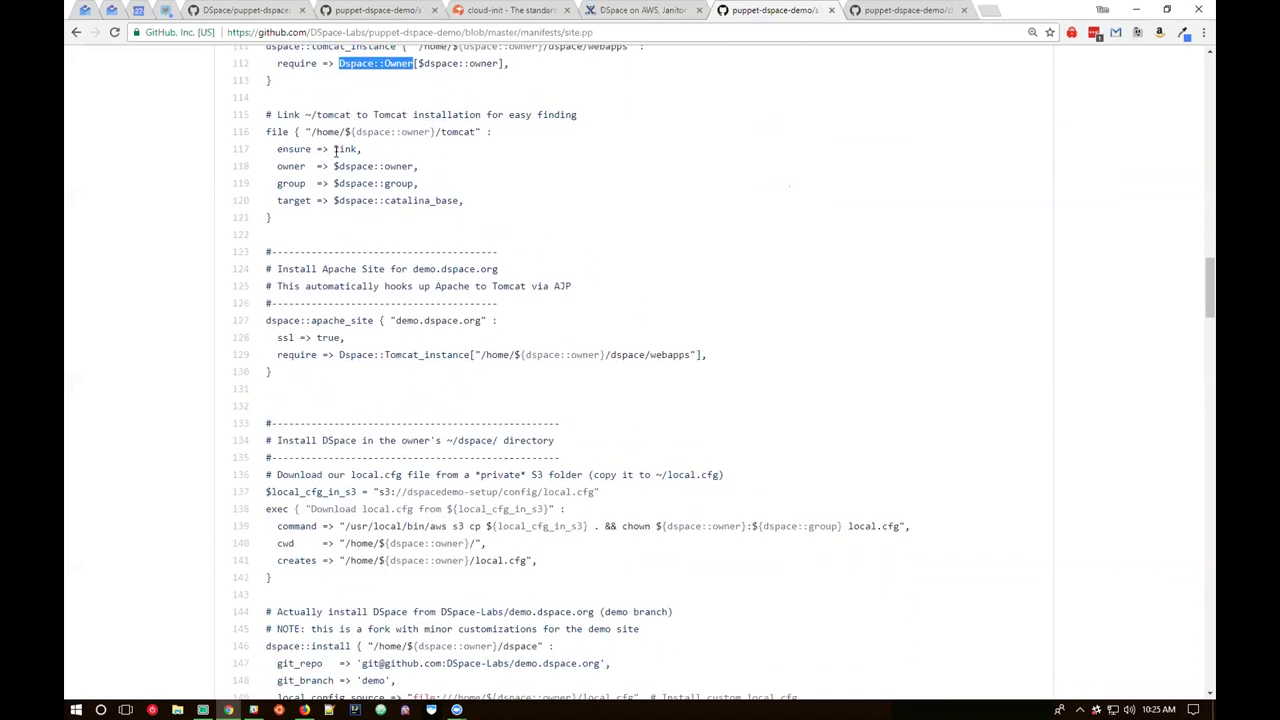
pyautogui.moveTo(305, 114); pyautogui.dragTo(358, 113)
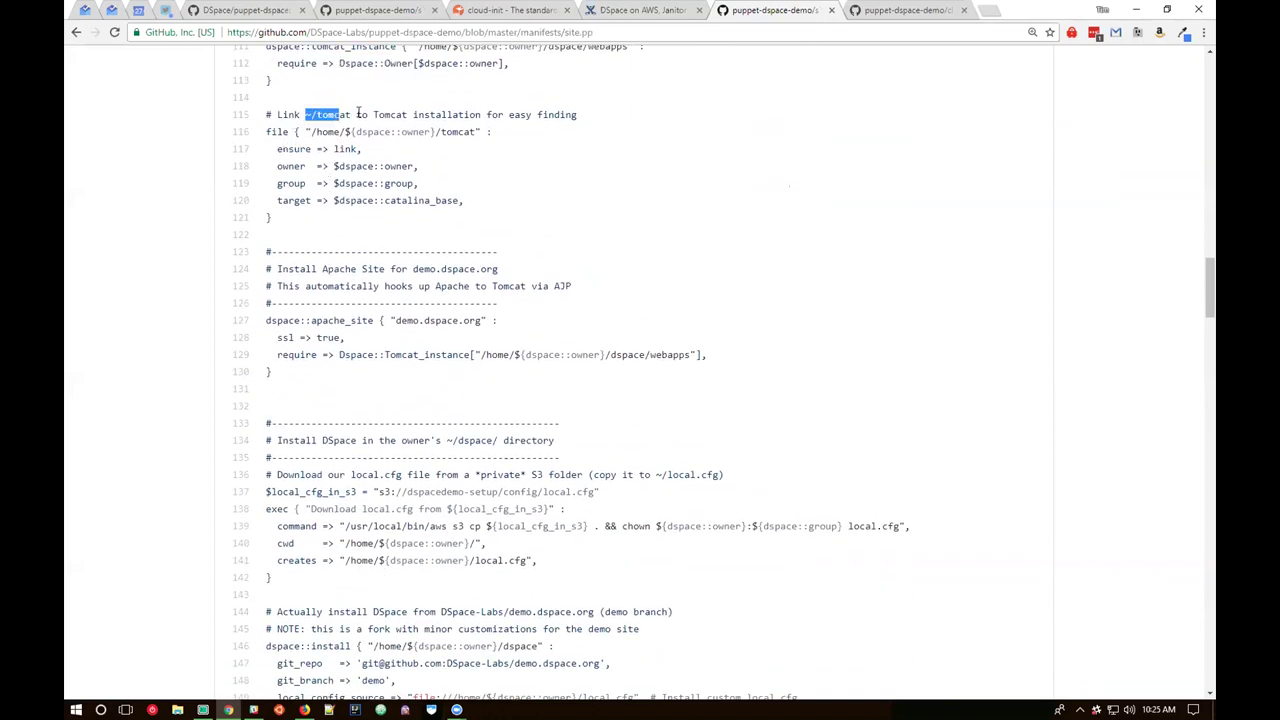
# - Highlight the dspace::apache_site block, its demo.dspace.org site name and its Dspace::Tomcat_instance requirement
pyautogui.scroll(-1, 291, 268)
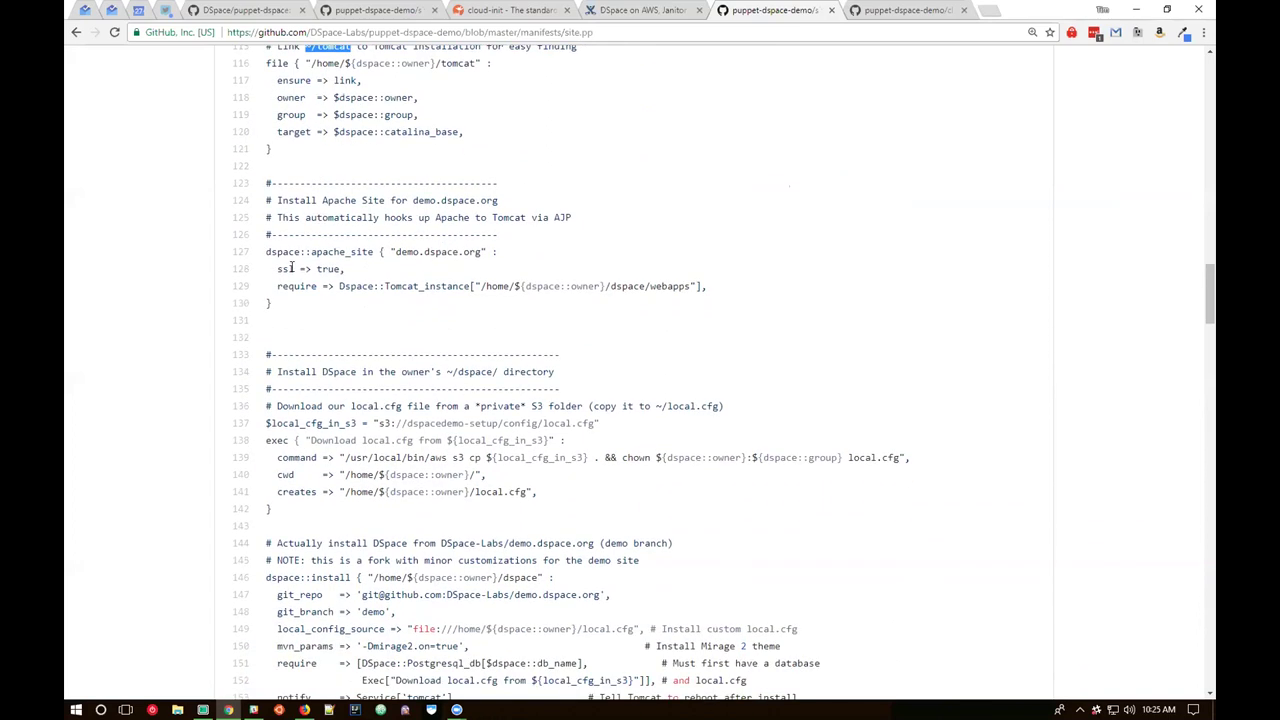
pyautogui.moveTo(266, 252); pyautogui.dragTo(276, 304)
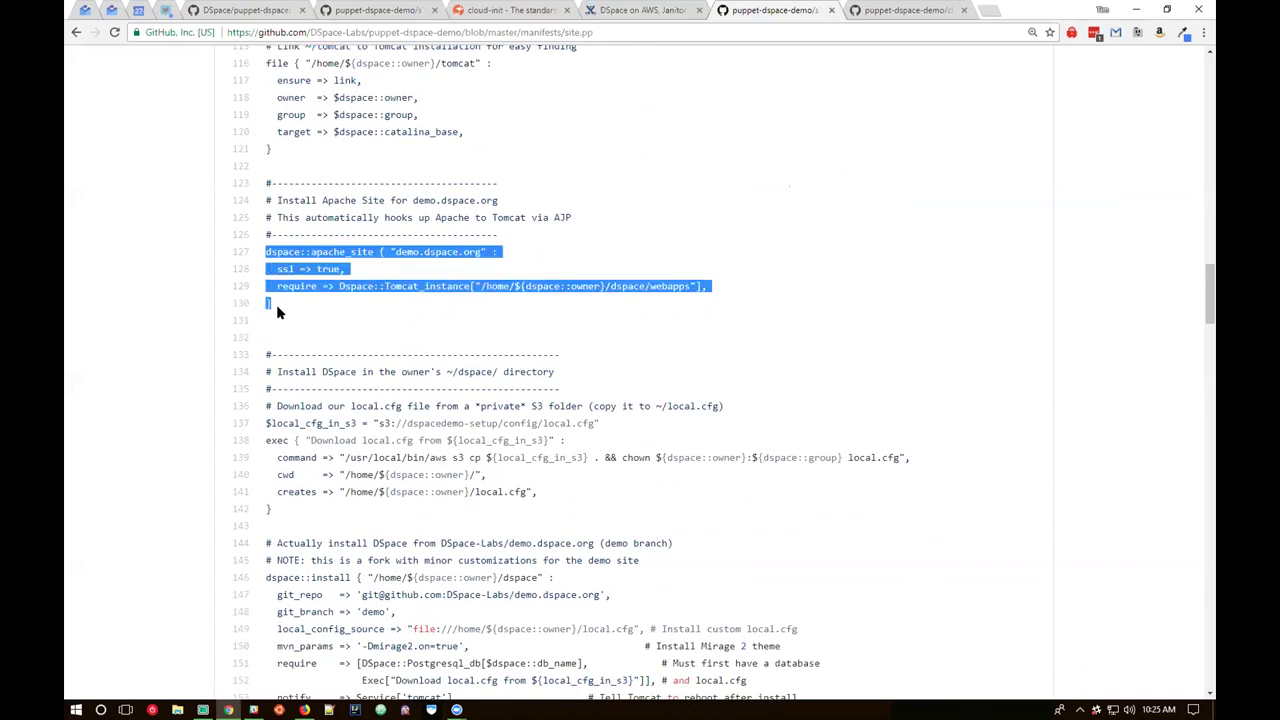
pyautogui.moveTo(396, 252); pyautogui.dragTo(482, 252)
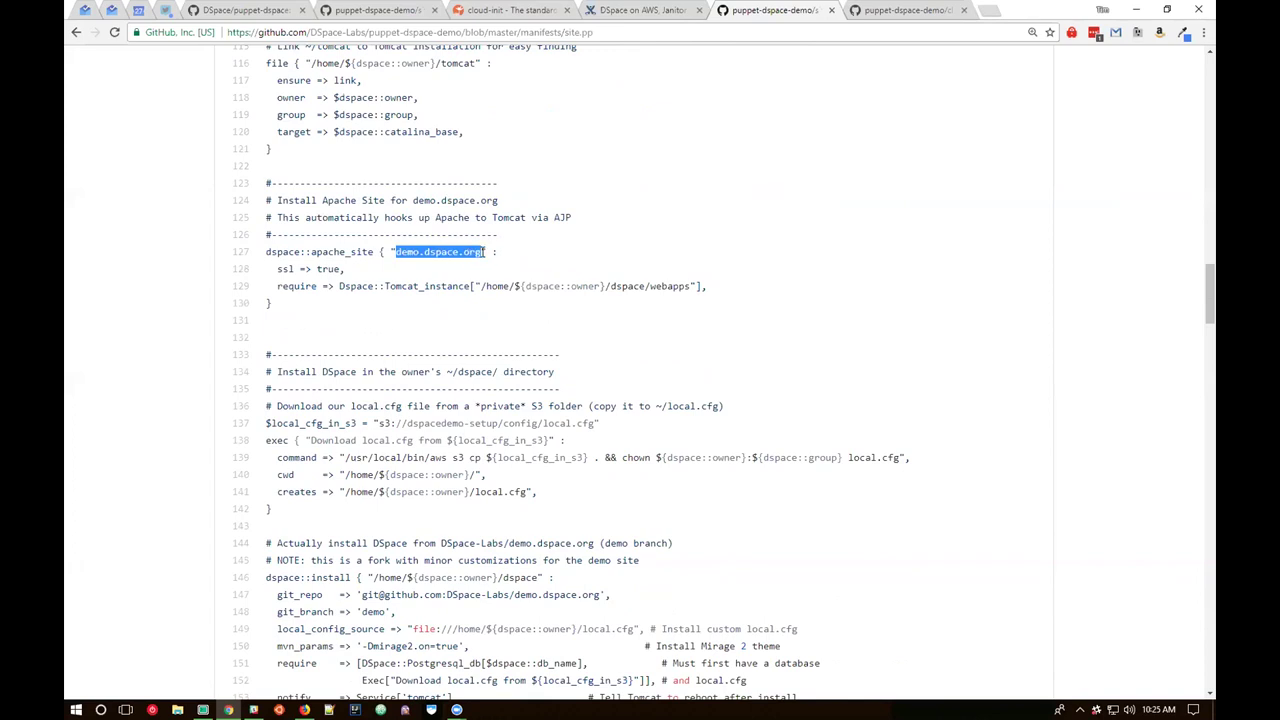
pyautogui.moveTo(316, 269); pyautogui.dragTo(471, 287)
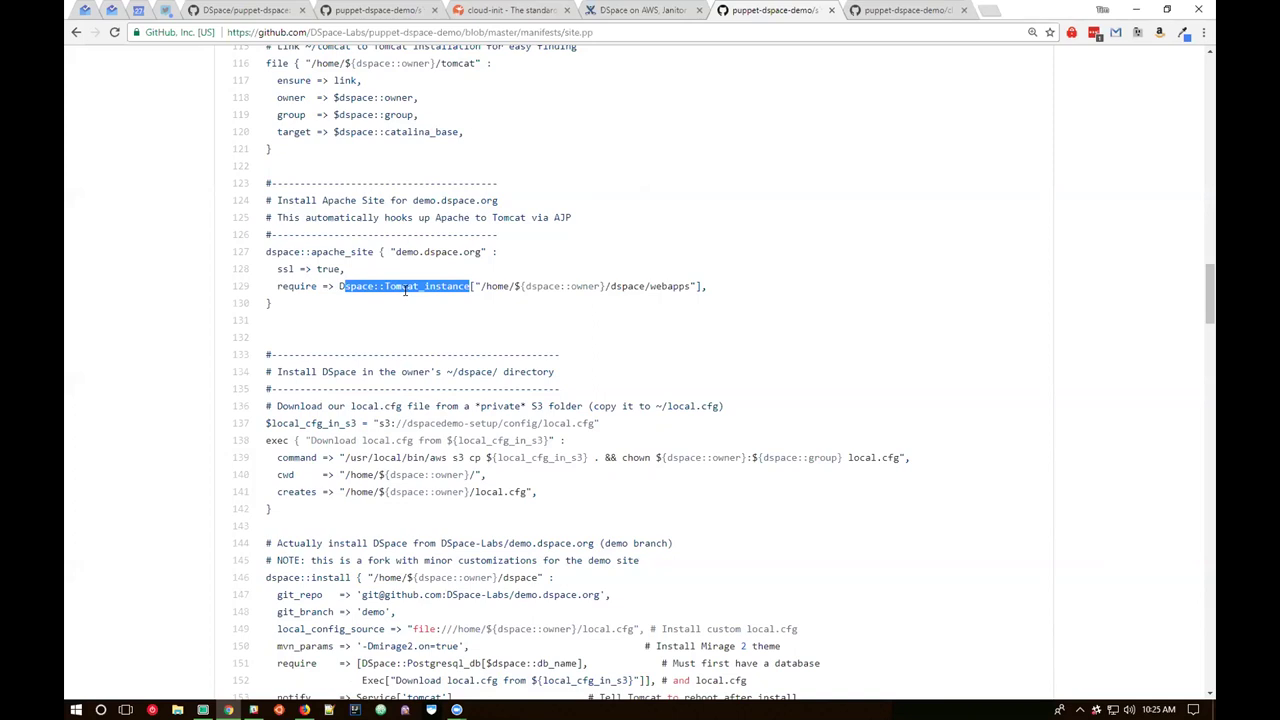
# - Highlight the local.cfg file name and the s3 prefix in the $local_cfg_in_s3 value
pyautogui.scroll(-1, 405, 290)
pyautogui.scroll(-2, 323, 295)
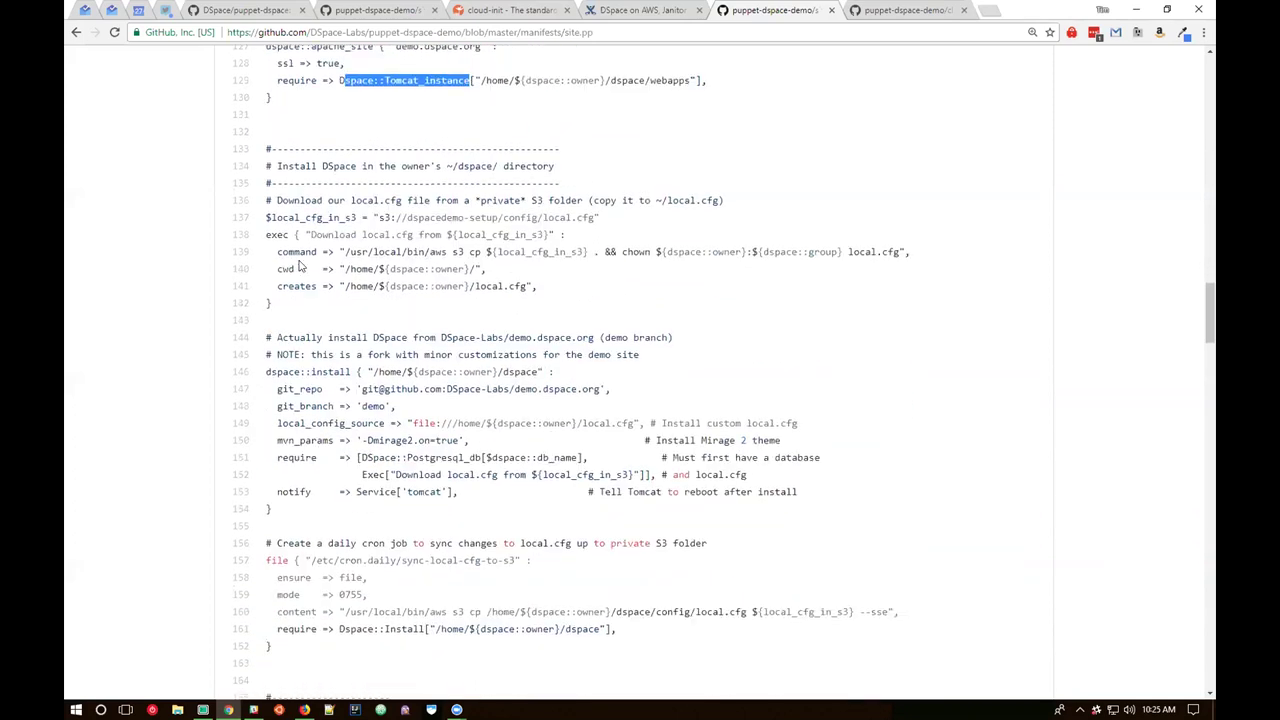
pyautogui.moveTo(543, 217); pyautogui.dragTo(597, 218)
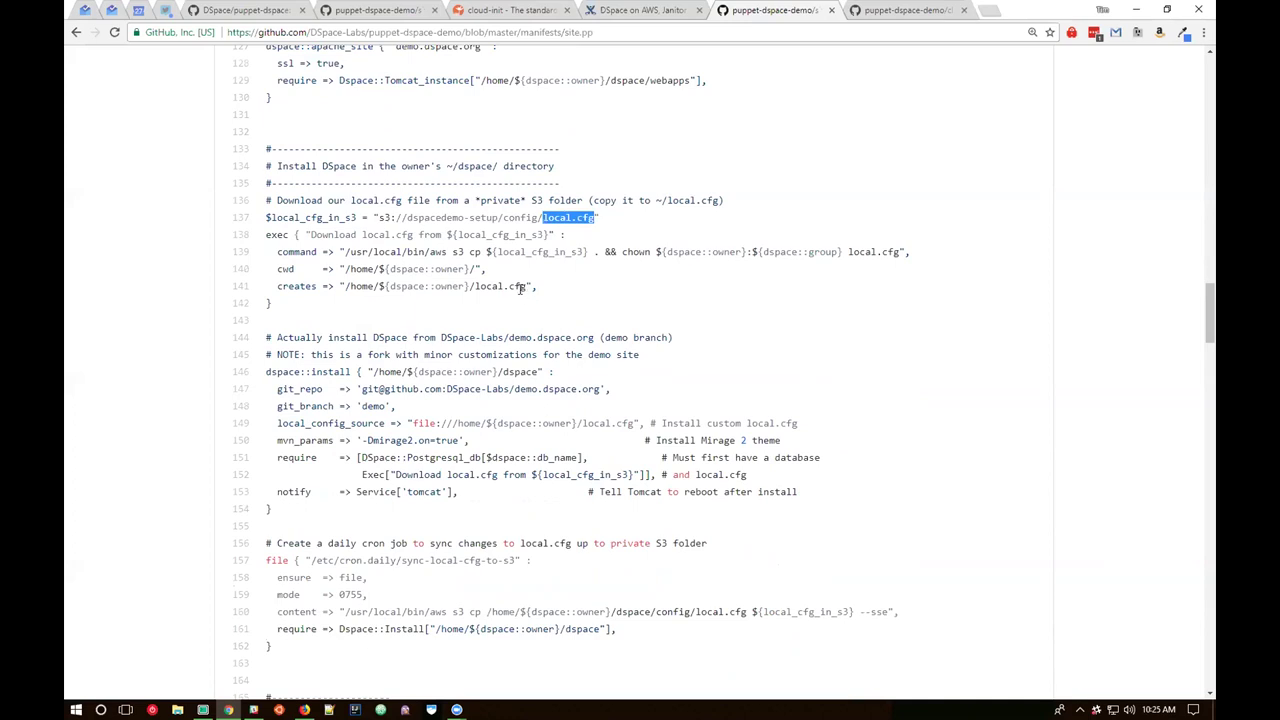
pyautogui.moveTo(378, 218); pyautogui.dragTo(392, 218)
# - Highlight the install path, git_repo address and local_config_source value in the dspace::install block
pyautogui.scroll(-3, 340, 288)
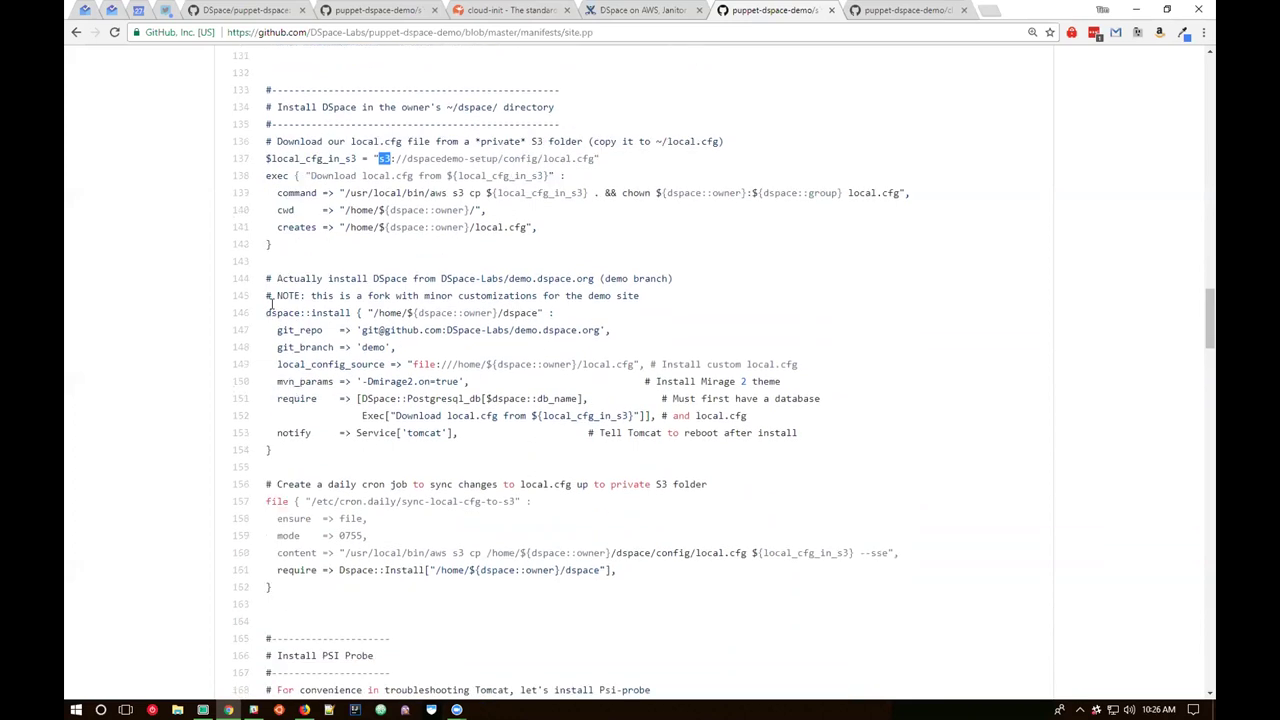
pyautogui.moveTo(266, 234); pyautogui.dragTo(538, 235)
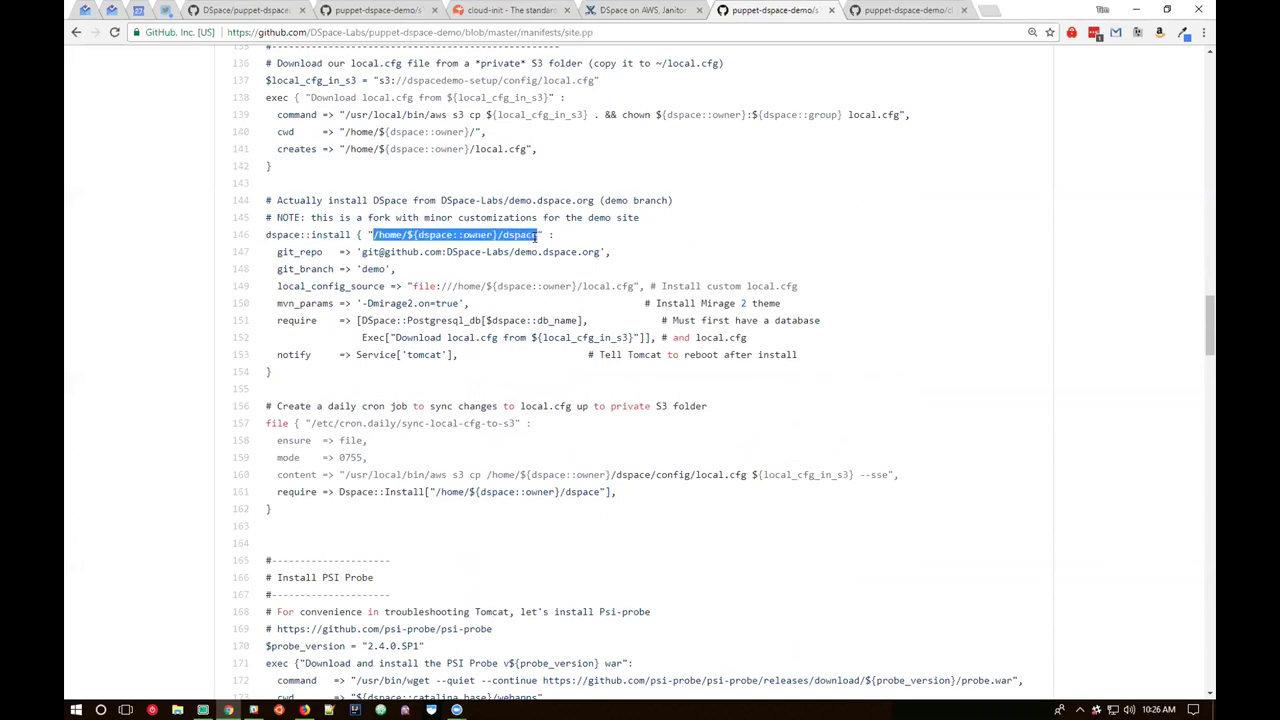
pyautogui.moveTo(360, 252); pyautogui.dragTo(600, 252)
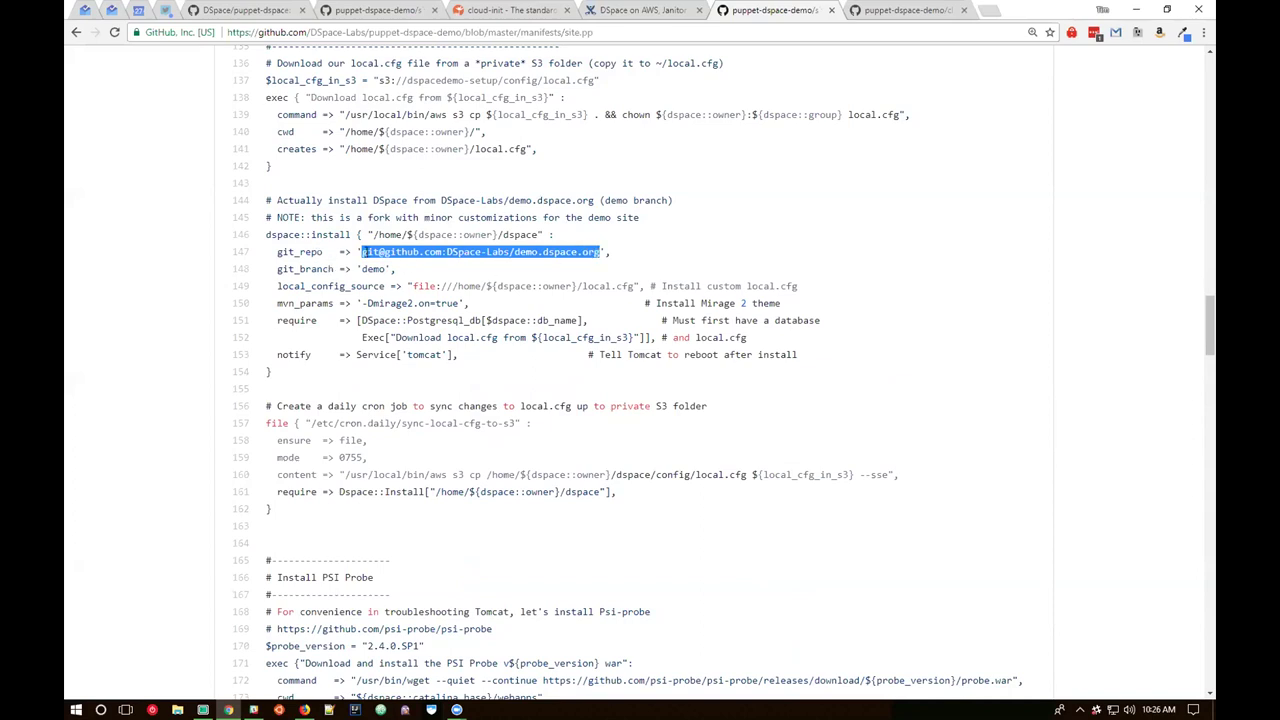
pyautogui.moveTo(357, 266); pyautogui.dragTo(628, 285)
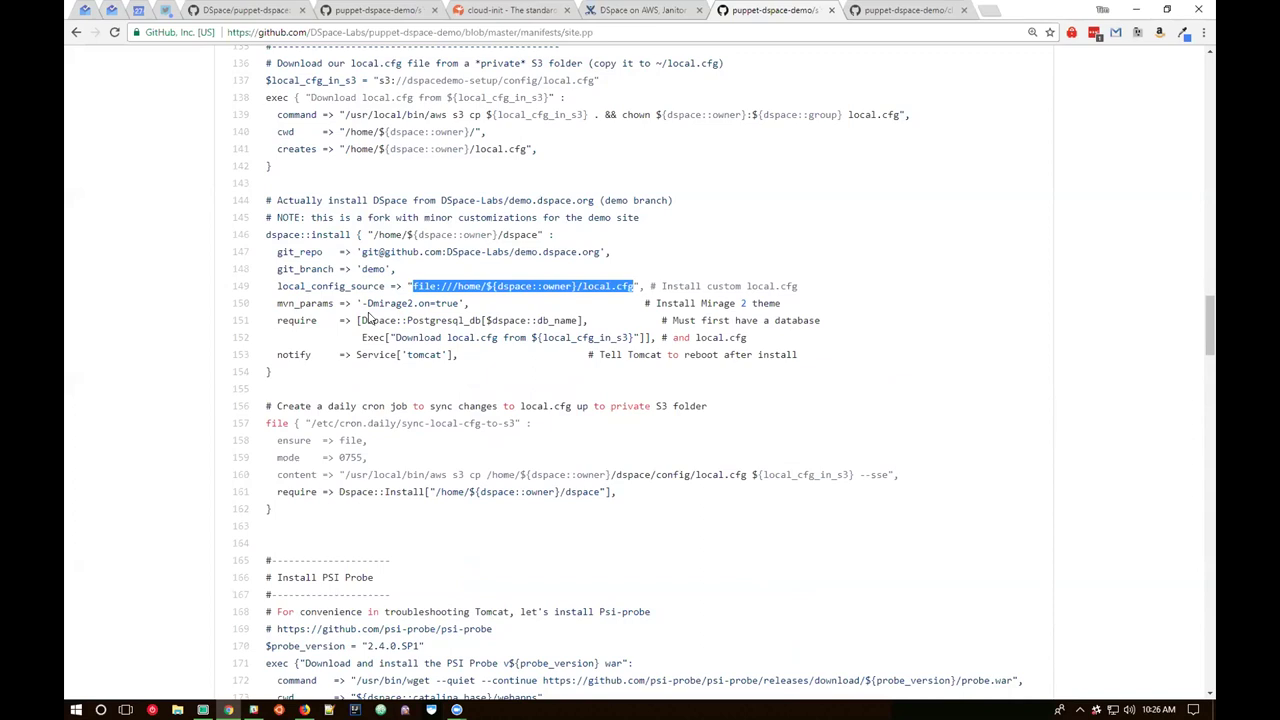
# - Find the Install PSI Probe section and highlight PSI Probe in its heading comment
pyautogui.scroll(-1, 366, 342)
pyautogui.scroll(-1, 364, 338)
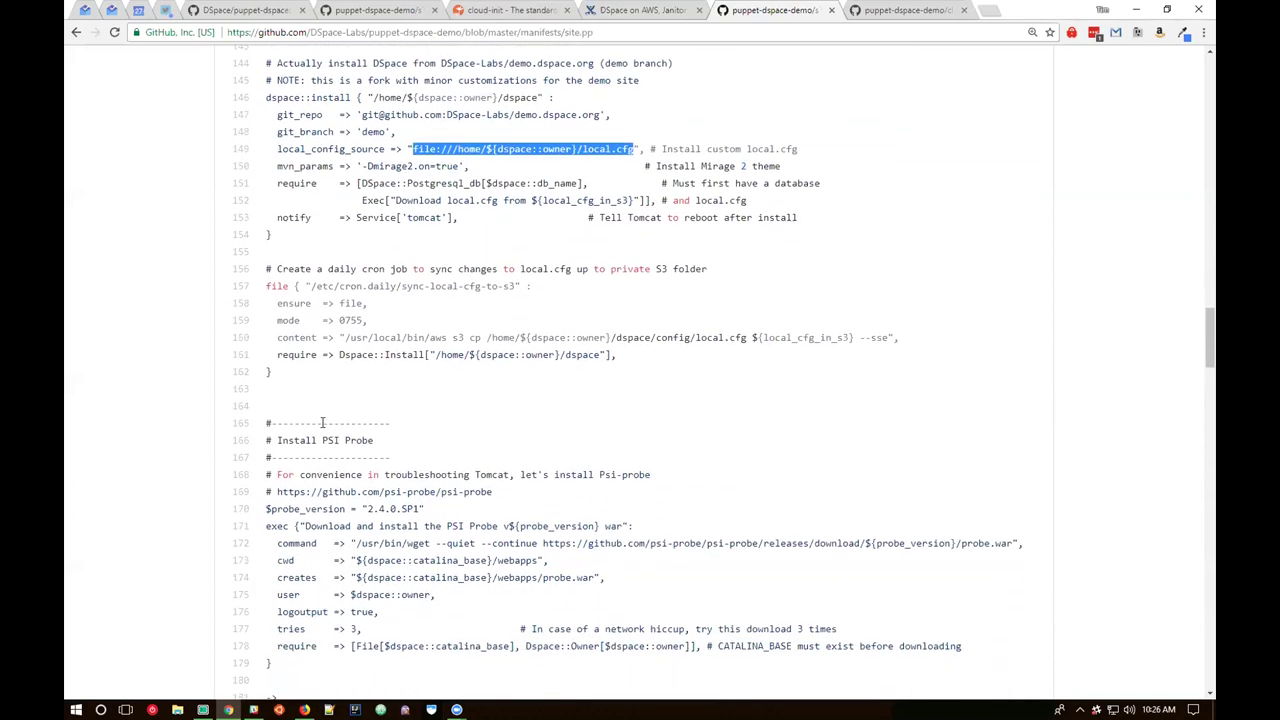
pyautogui.scroll(-2, 322, 422)
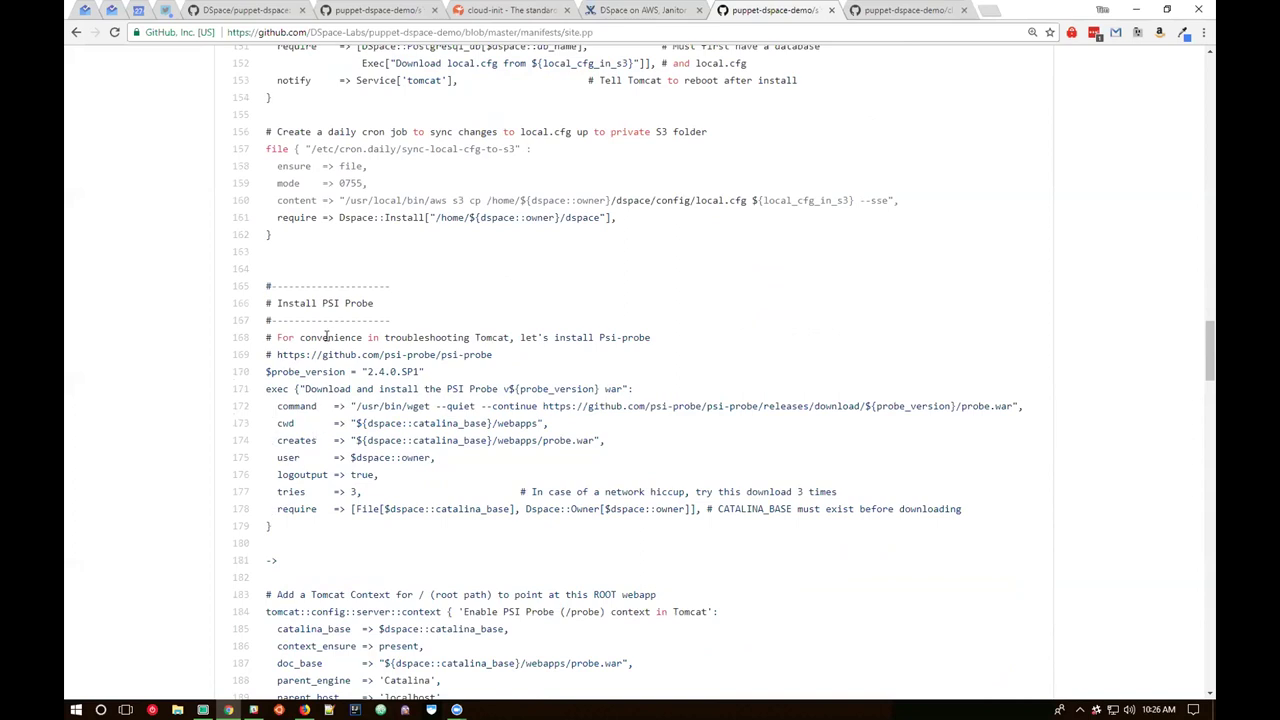
pyautogui.moveTo(317, 302); pyautogui.dragTo(391, 309)
# - Look through the rest of the PSI Probe and YourKit sections down to the Install / Setup Splash Page section
pyautogui.scroll(-8, 381, 309)
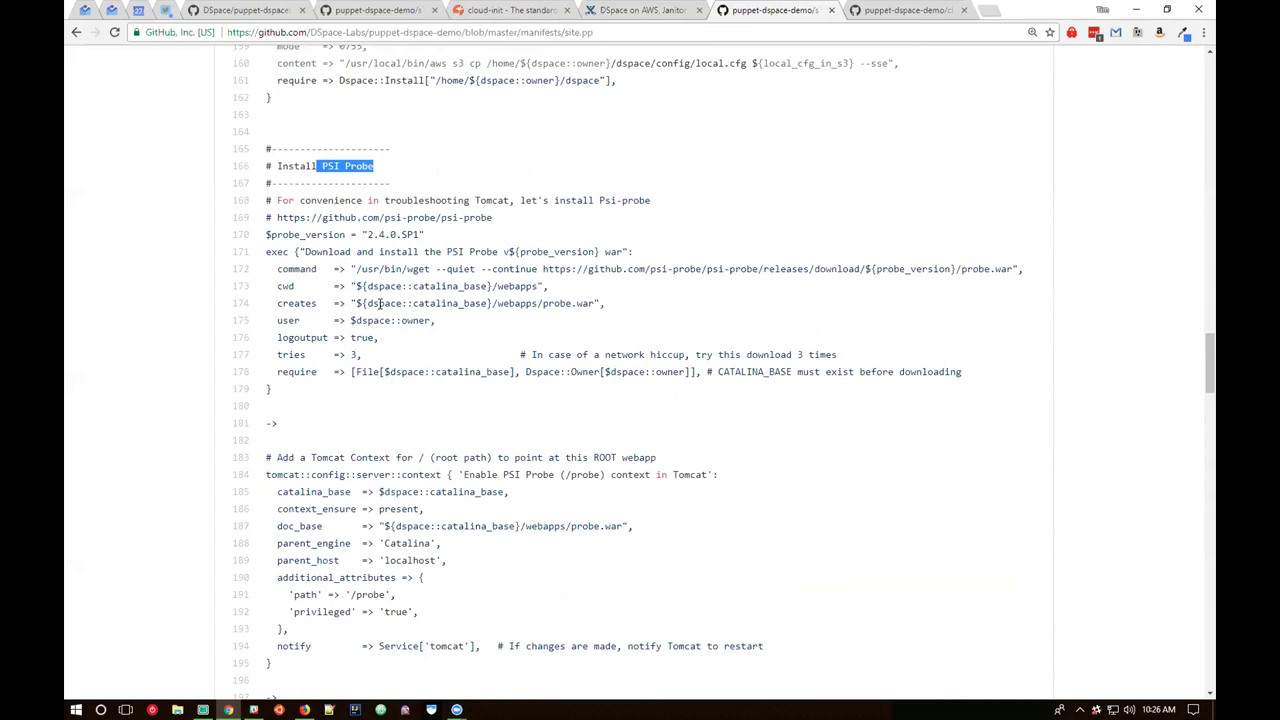
pyautogui.scroll(-8, 356, 285)
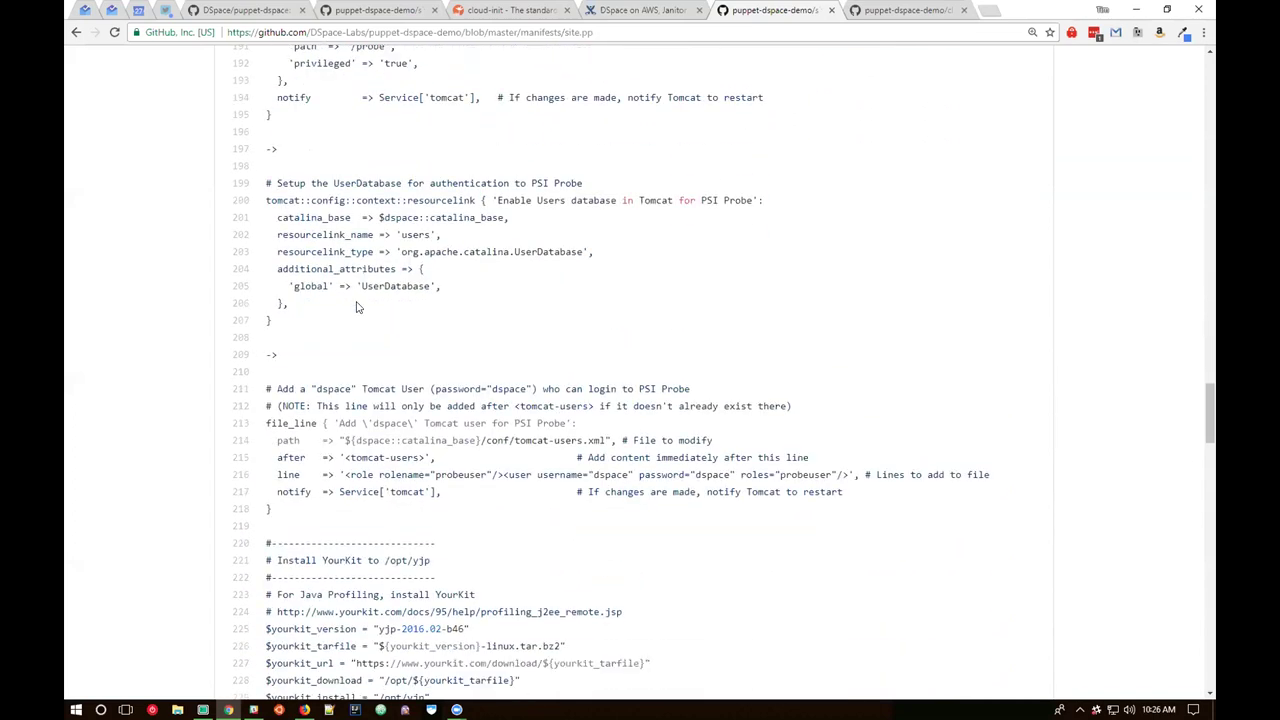
pyautogui.moveTo(328, 235); pyautogui.dragTo(467, 217)
pyautogui.click(328, 232)
pyautogui.scroll(-4, 457, 290)
pyautogui.scroll(-3, 456, 294)
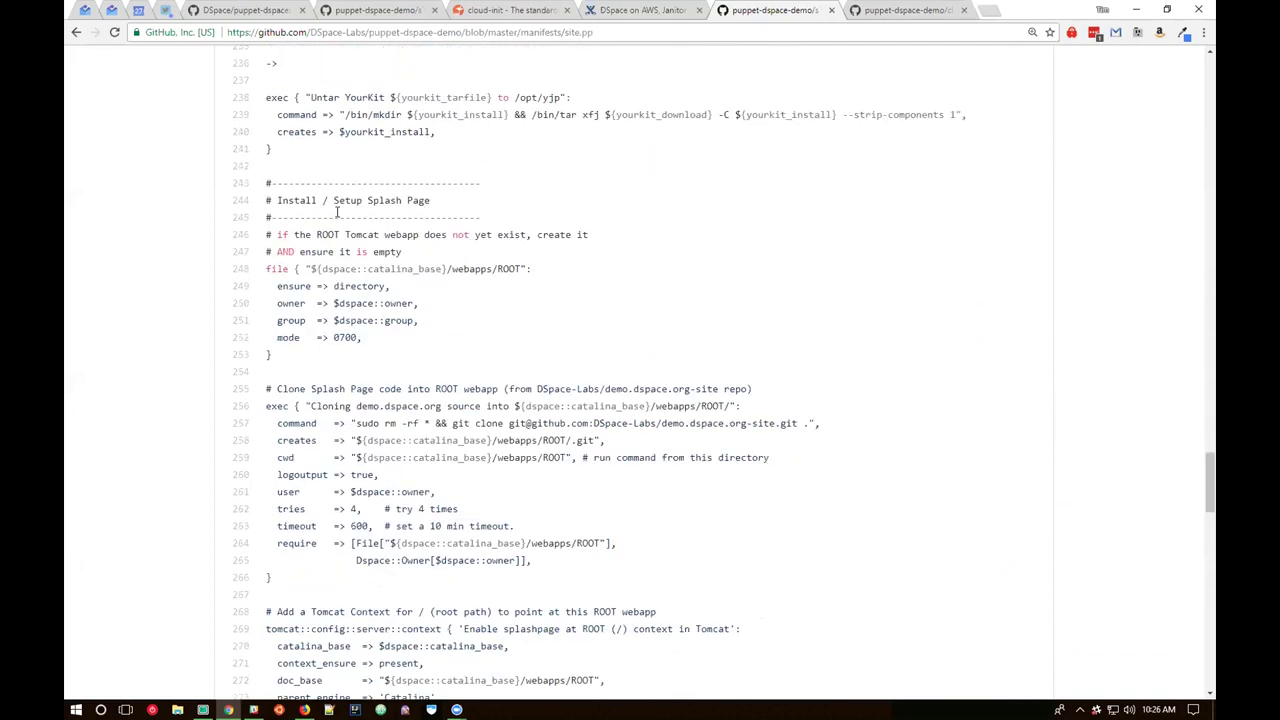
# - Highlight the Install / Setup Splash Page heading and the Setup AIPs for initial content heading in site.pp
pyautogui.moveTo(272, 200); pyautogui.dragTo(432, 207)
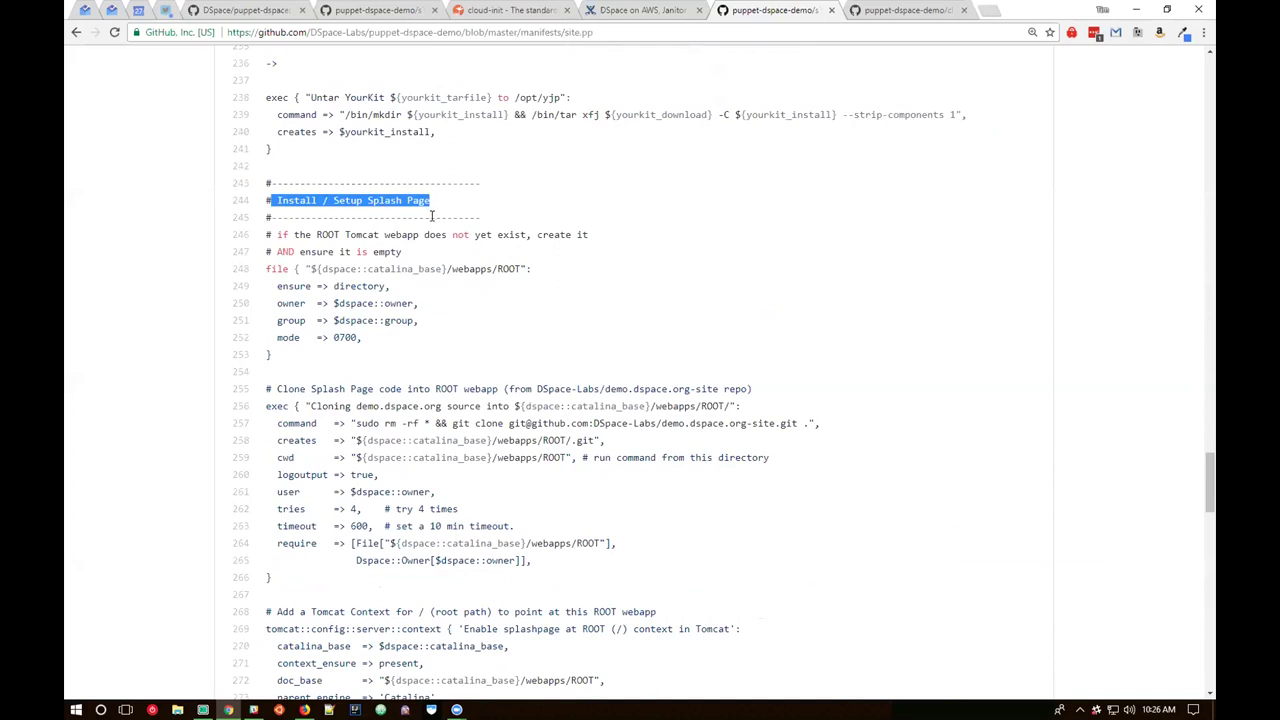
pyautogui.scroll(-5, 432, 216)
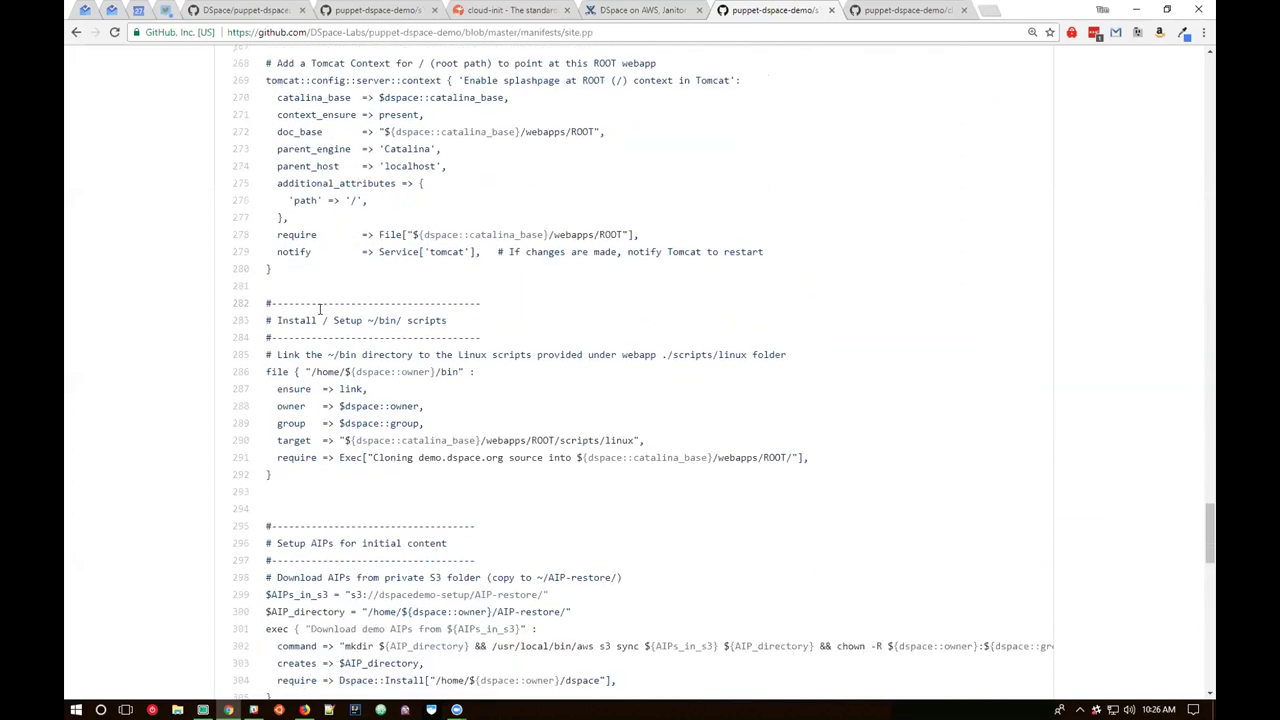
pyautogui.scroll(-2, 300, 365)
pyautogui.moveTo(273, 339); pyautogui.dragTo(463, 337)
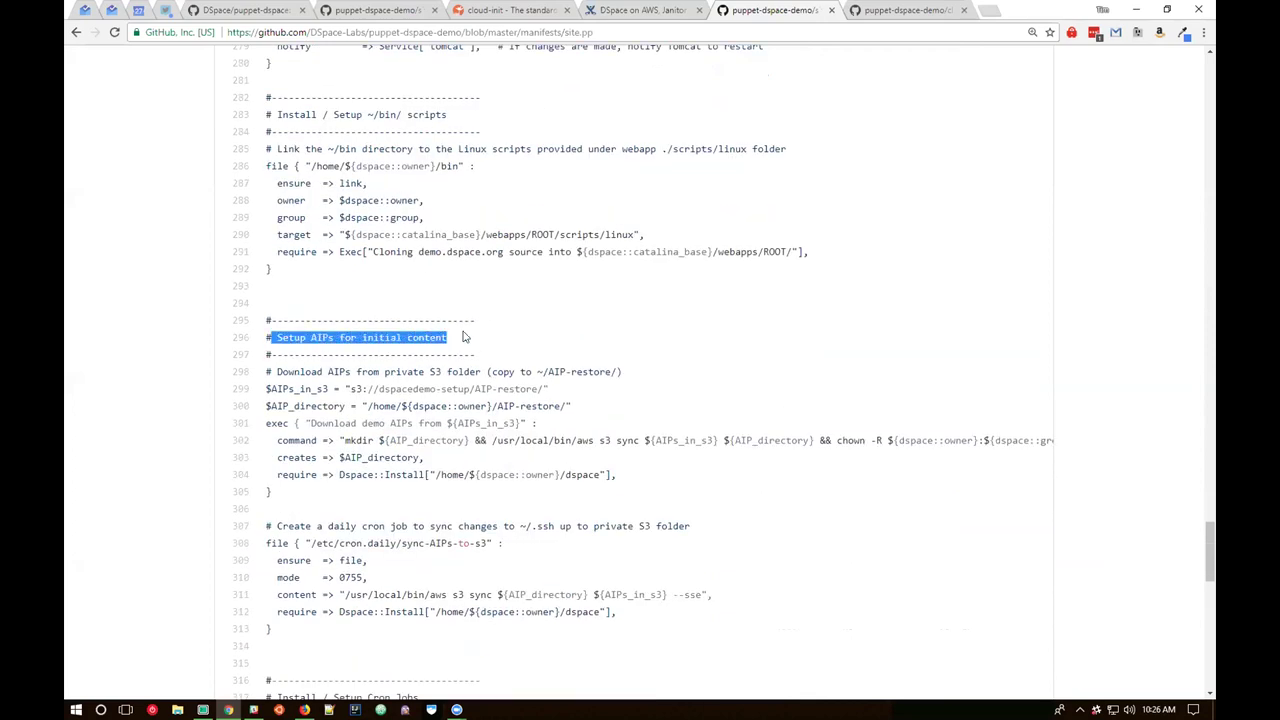
# - Look through the AIPs, cron jobs, MOTD, server README and kompewter IRC bot sections to the end of site.pp
pyautogui.scroll(-5, 463, 337)
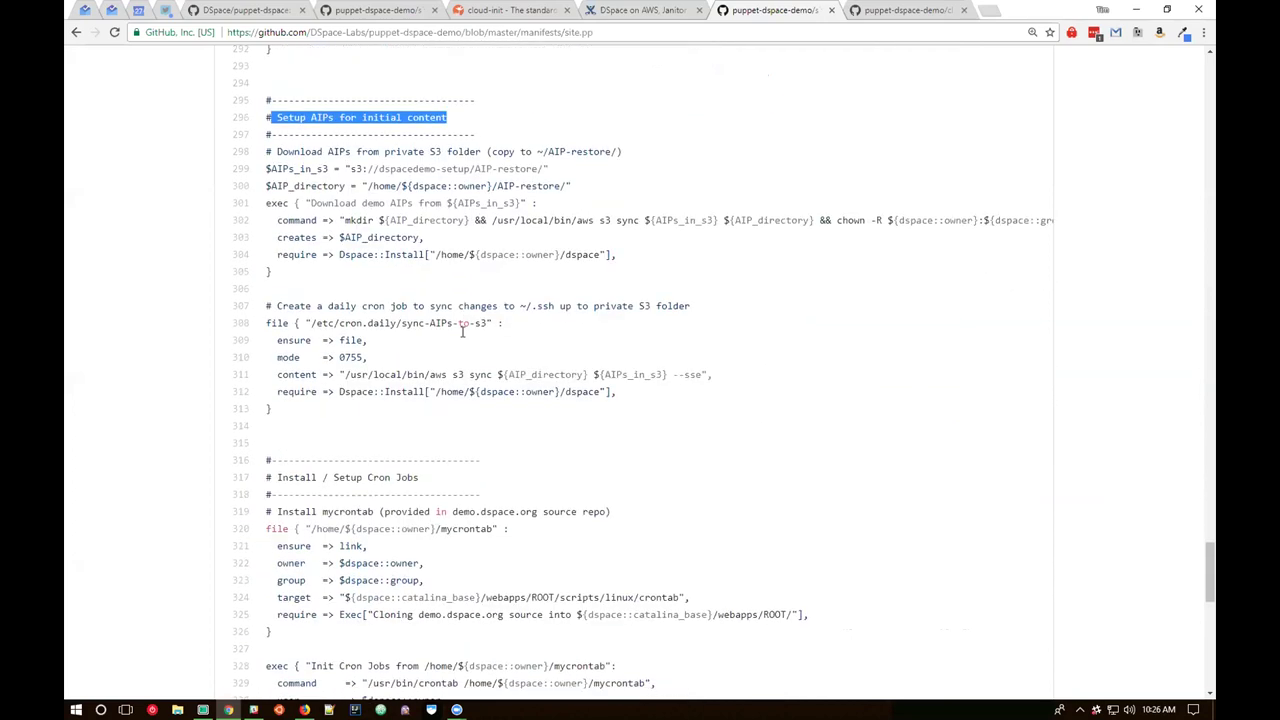
pyautogui.scroll(-2, 463, 333)
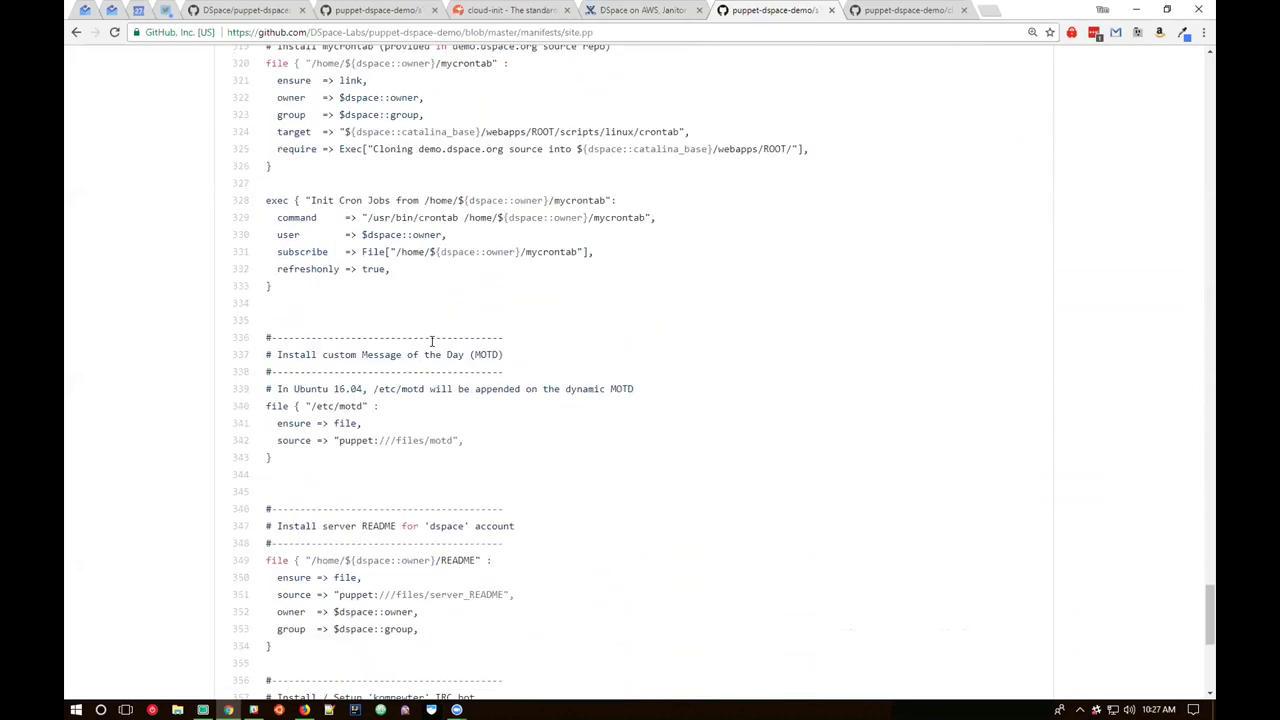
pyautogui.scroll(-4, 432, 341)
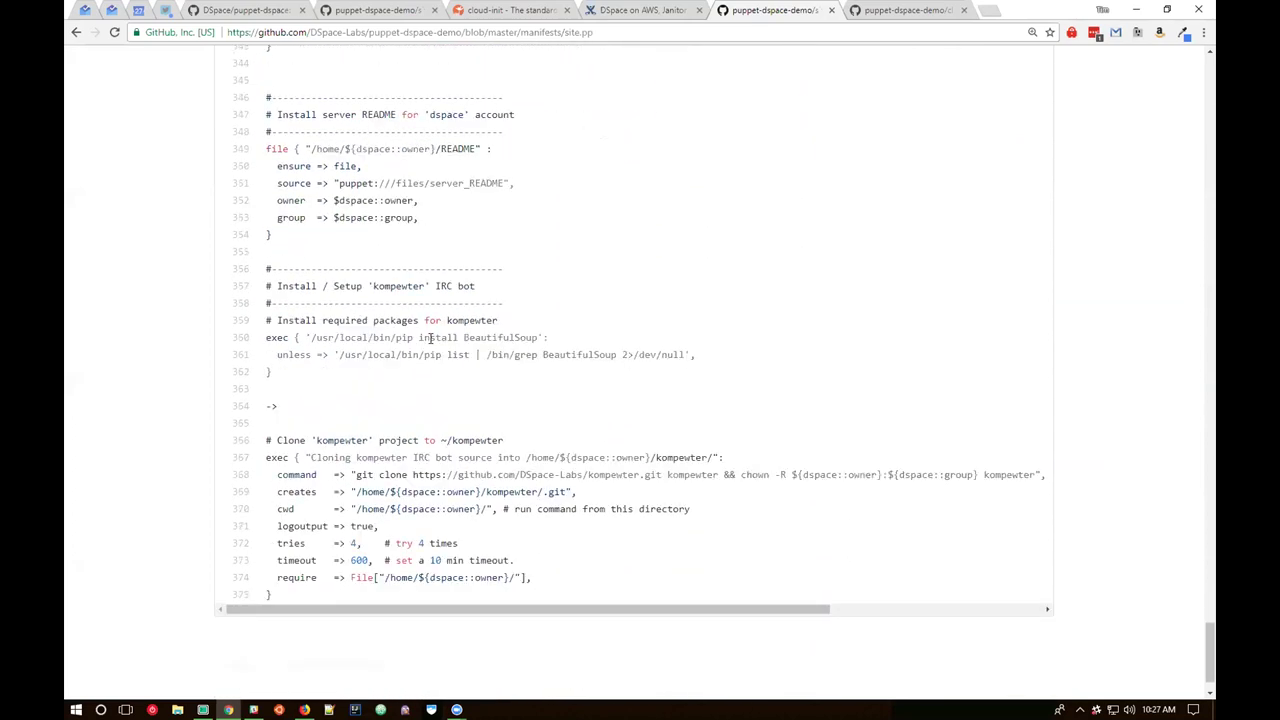
# - Go back to the DSpace and Apache site sections and highlight dspace::install and the require line of dspace::apache_site
pyautogui.scroll(10, 522, 345)
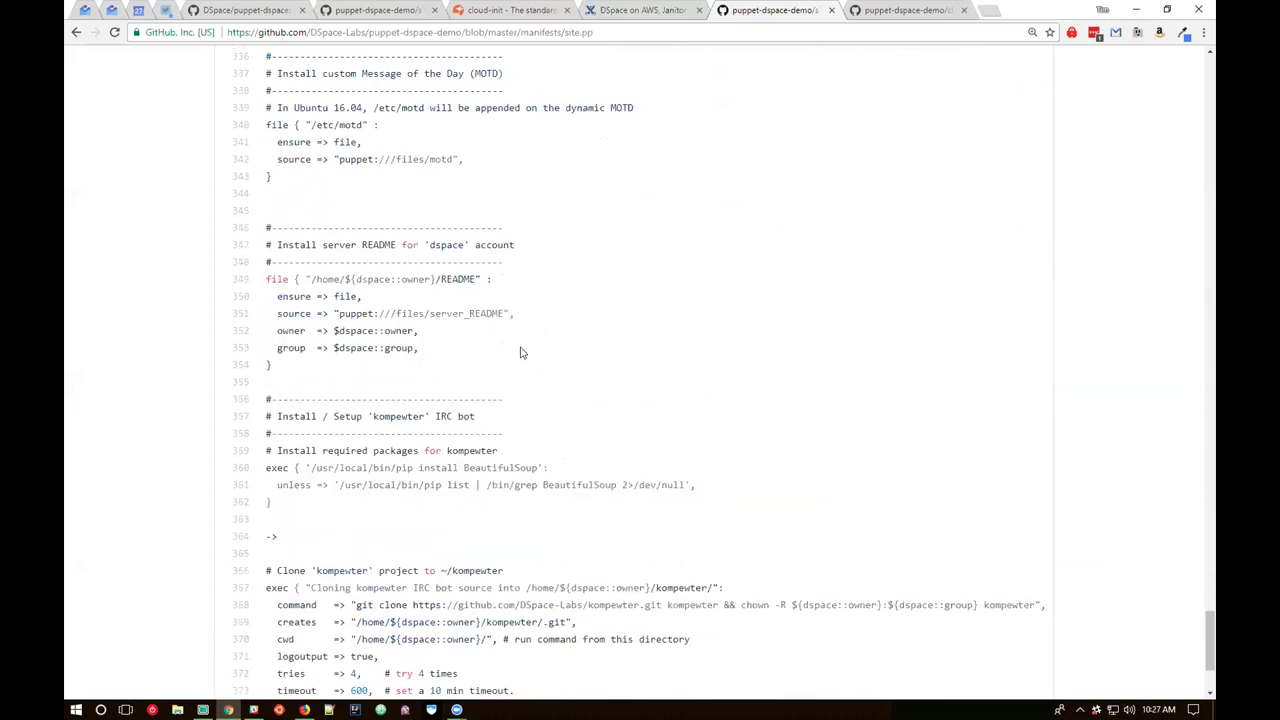
pyautogui.scroll(13, 520, 352)
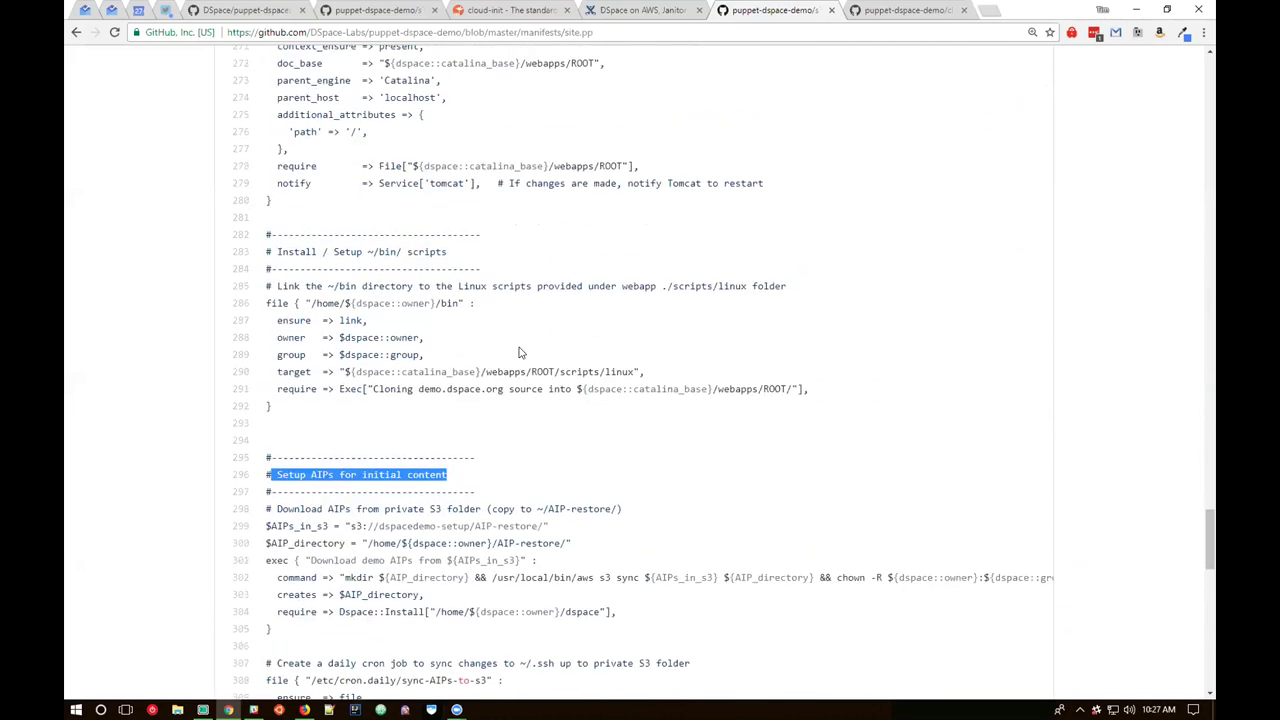
pyautogui.scroll(13, 517, 340)
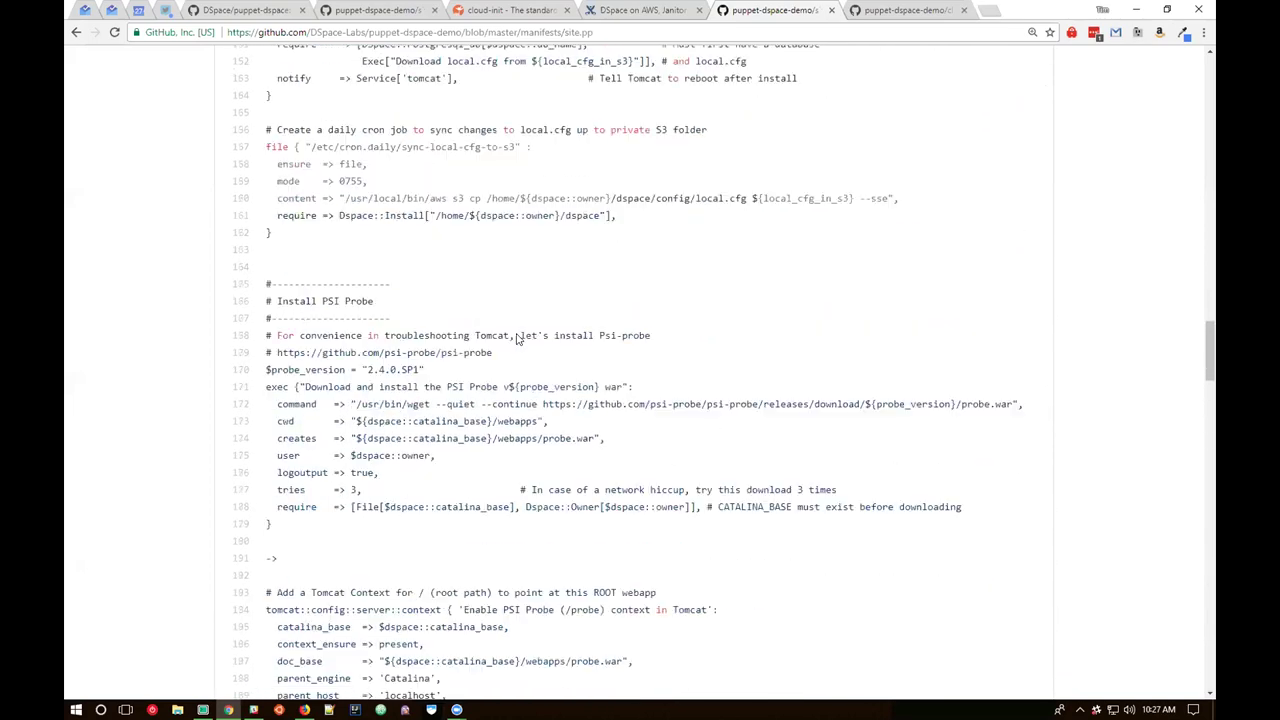
pyautogui.scroll(1, 223, 434)
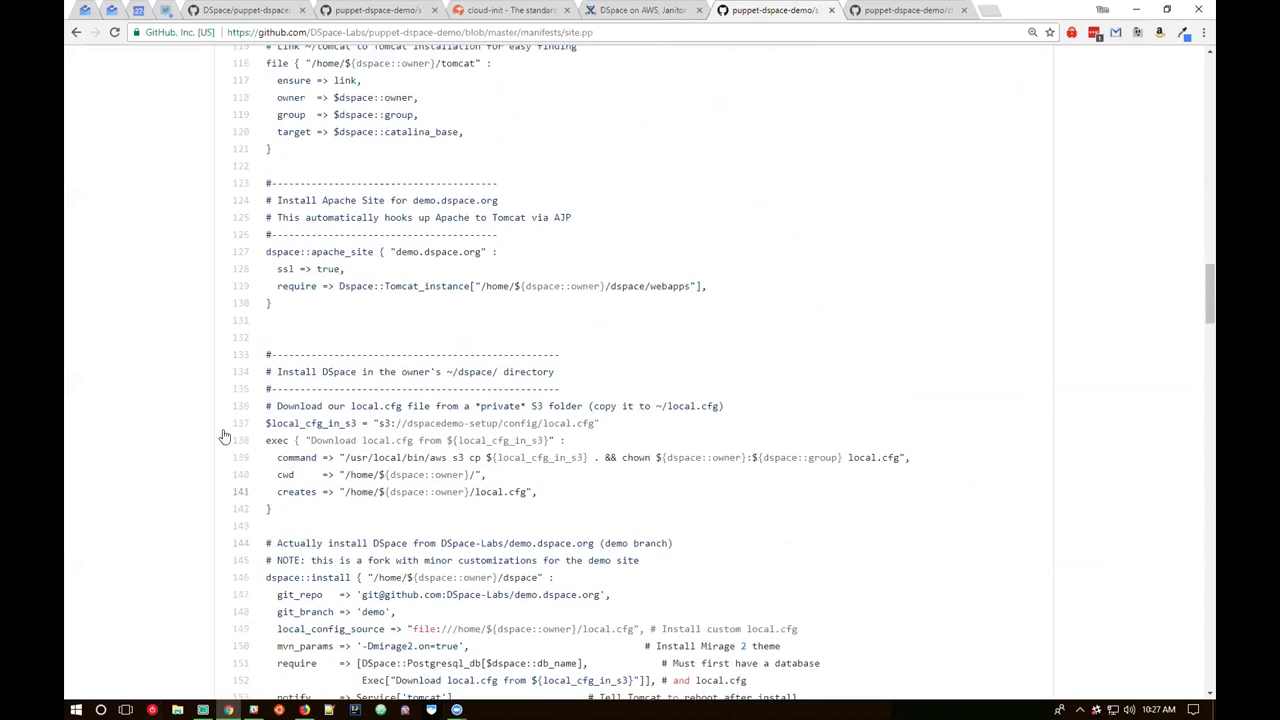
pyautogui.moveTo(265, 578)
pyautogui.mouseDown()
pyautogui.moveTo(352, 578)
pyautogui.moveTo(266, 578)
pyautogui.mouseUp()
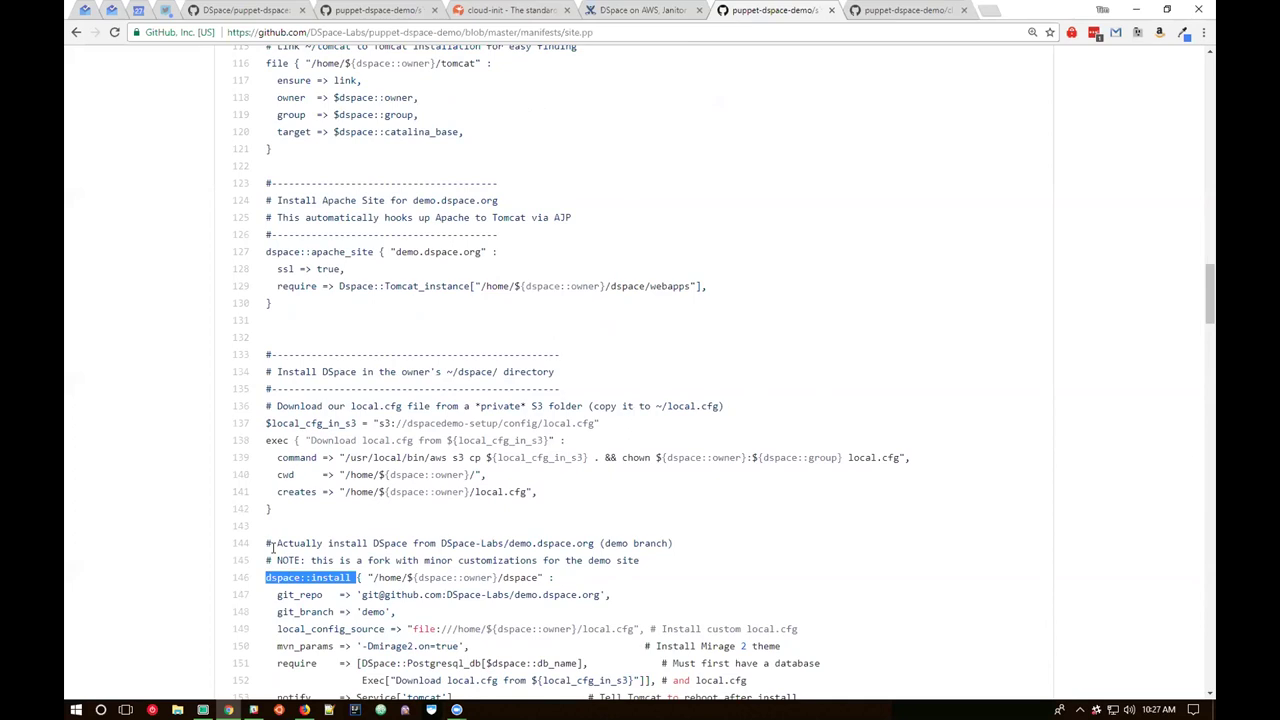
pyautogui.moveTo(277, 287); pyautogui.dragTo(272, 305)
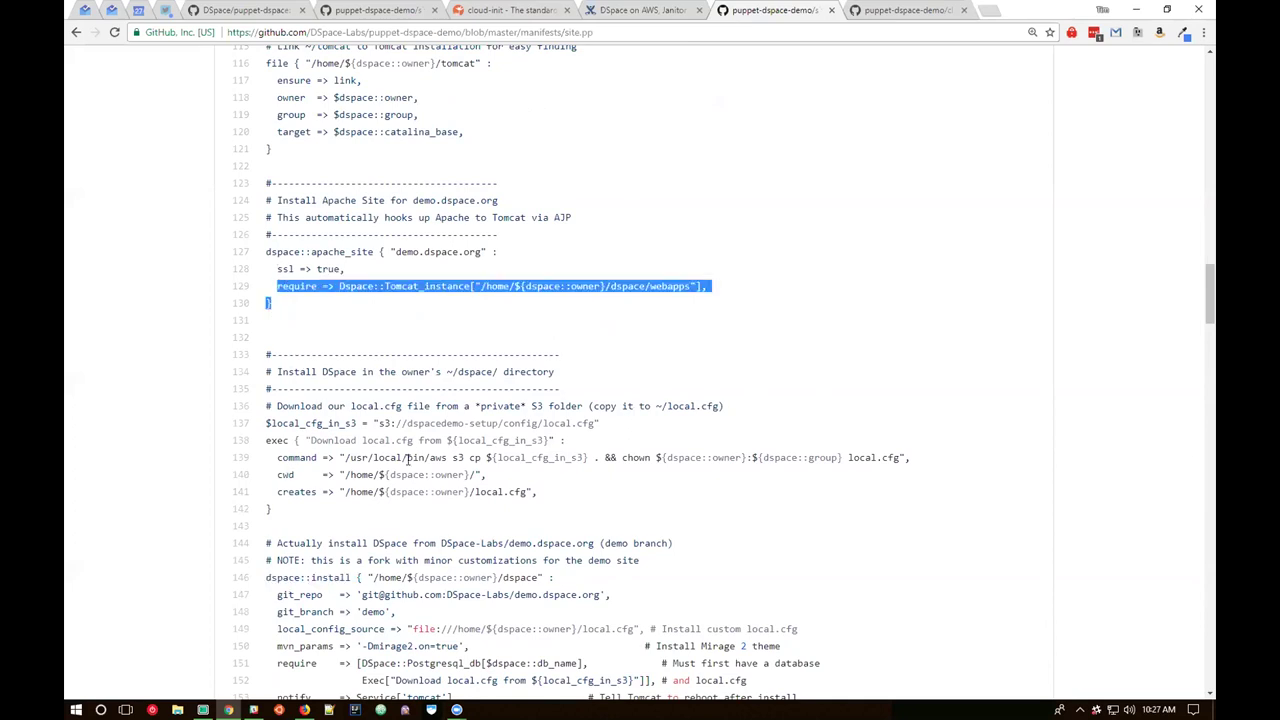
# - Return to the start of site.pp, switch to the DSpace/puppet-dspace repository page and highlight the repository name
pyautogui.scroll(2, 407, 459)
pyautogui.scroll(15, 407, 459)
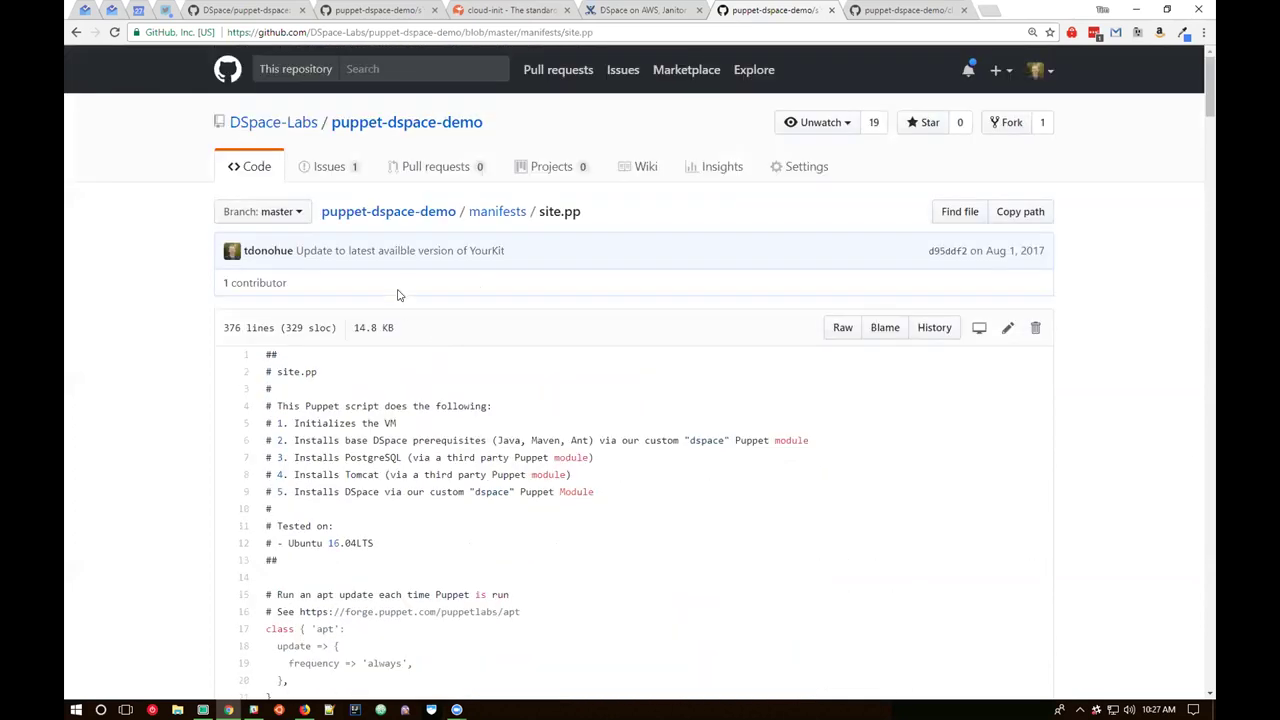
pyautogui.click(263, 12)
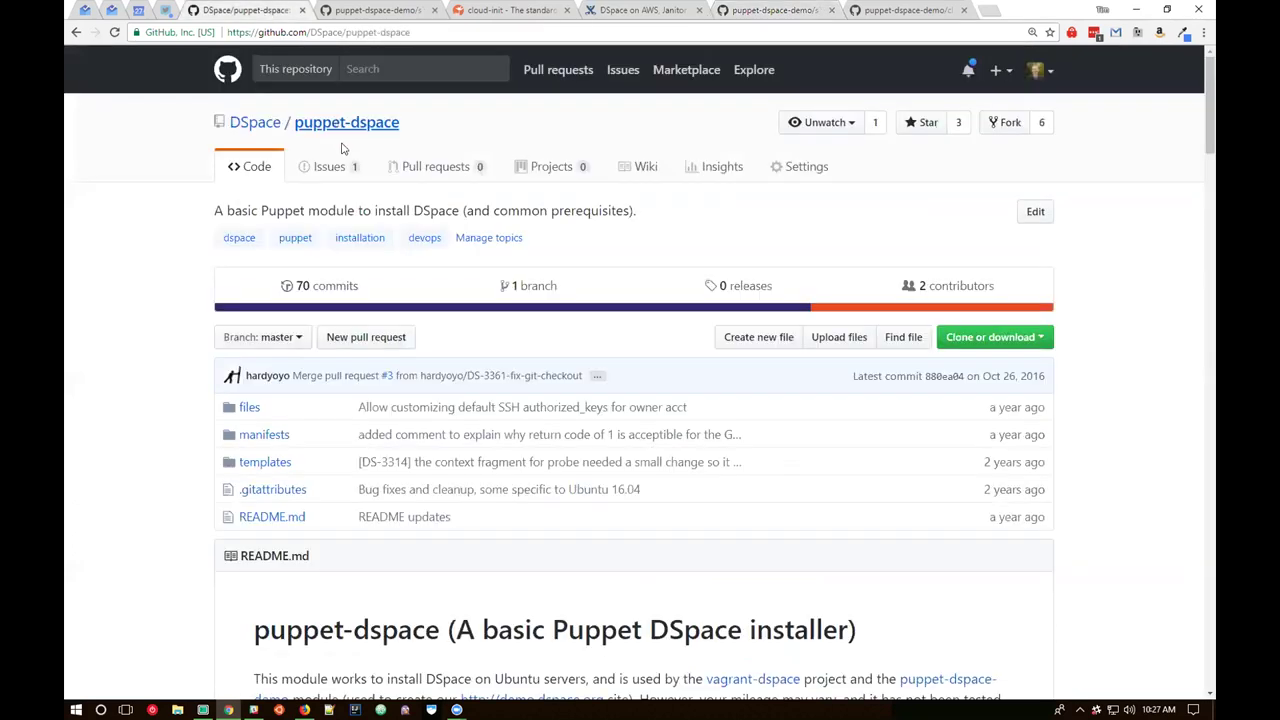
pyautogui.moveTo(400, 122); pyautogui.dragTo(295, 122)
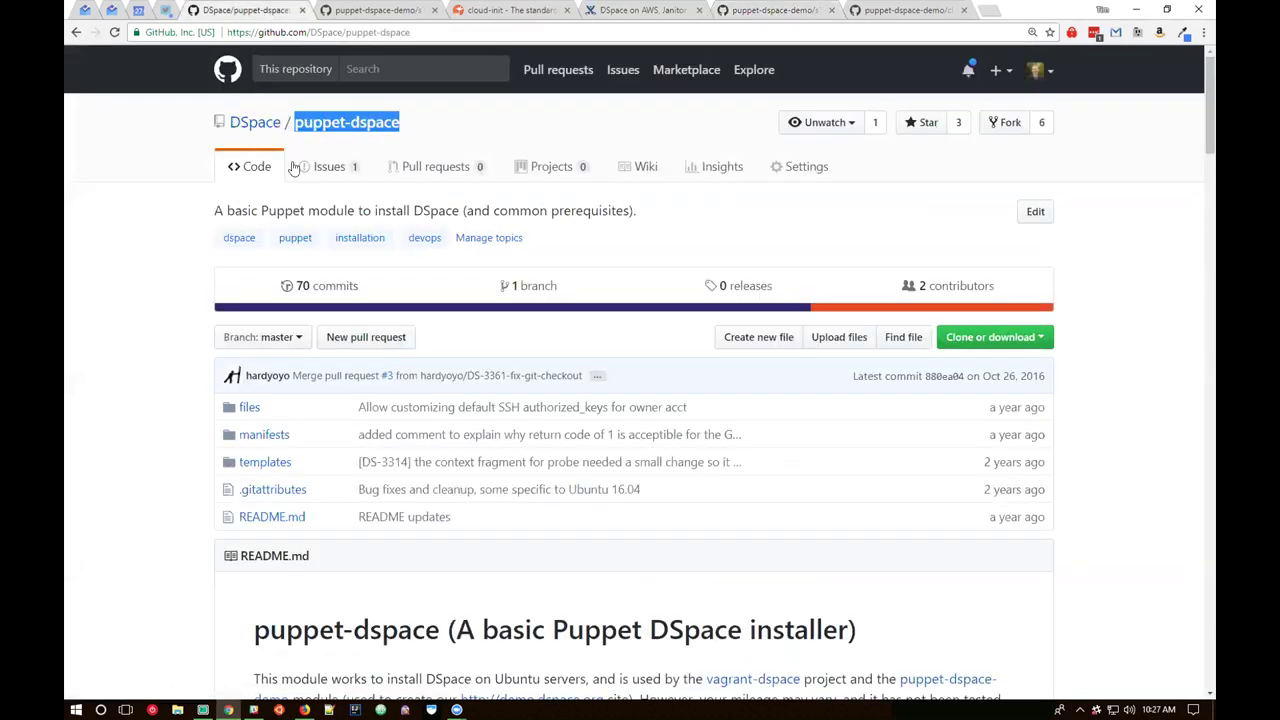
# - Open apache_site.pp from the repository's manifests folder and look through its parameters, Apache class and proxy module setup
pyautogui.scroll(-3, 305, 280)
pyautogui.scroll(-2, 305, 280)
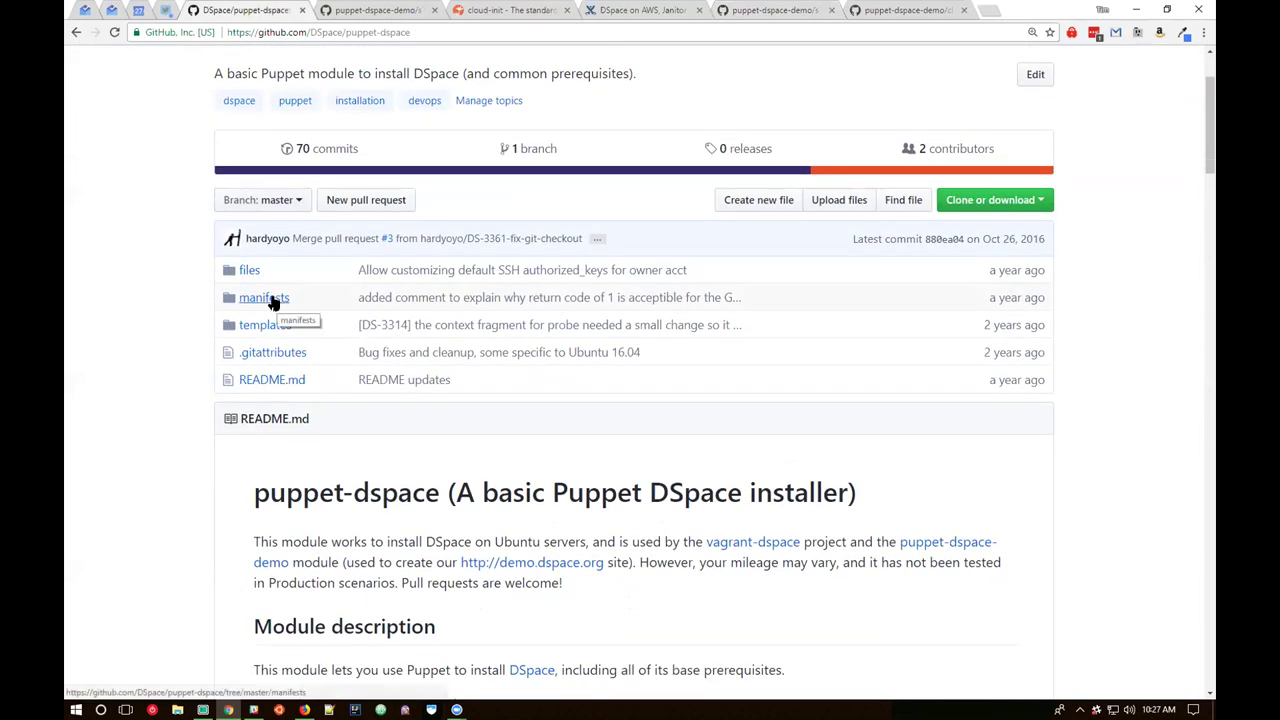
pyautogui.click(272, 299)
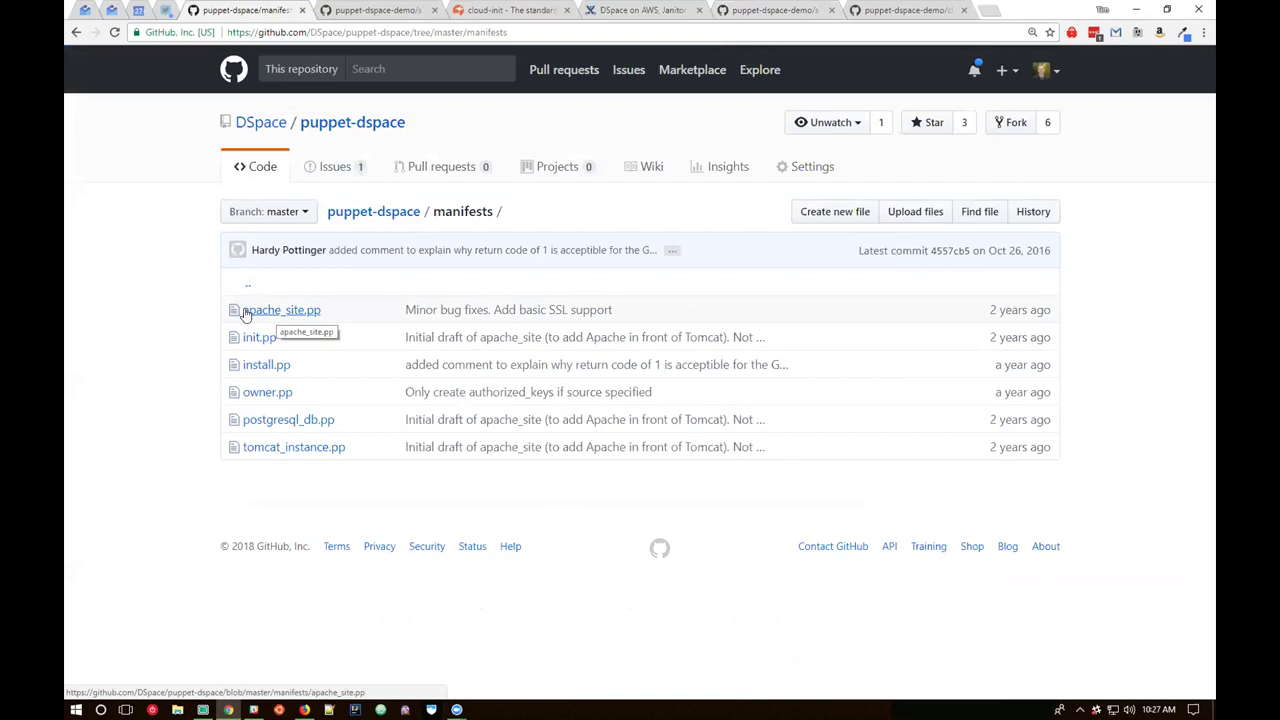
pyautogui.click(292, 314)
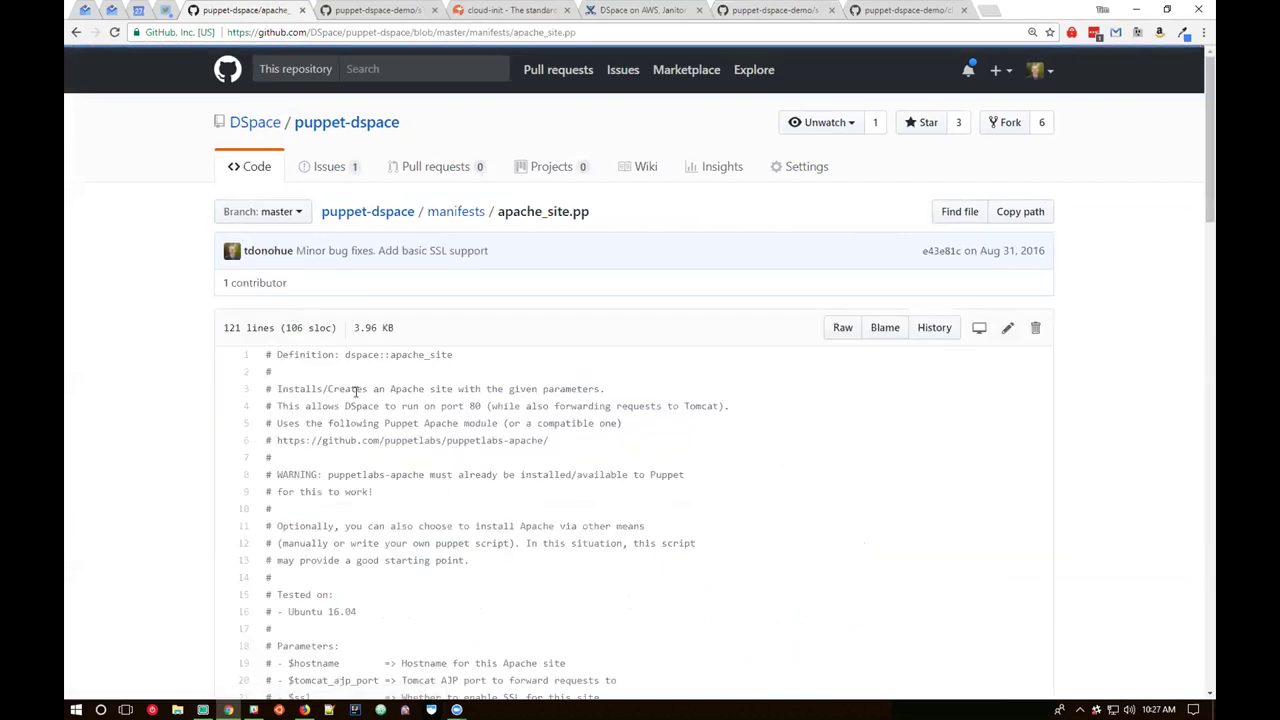
pyautogui.scroll(-3, 354, 360)
pyautogui.scroll(-4, 360, 330)
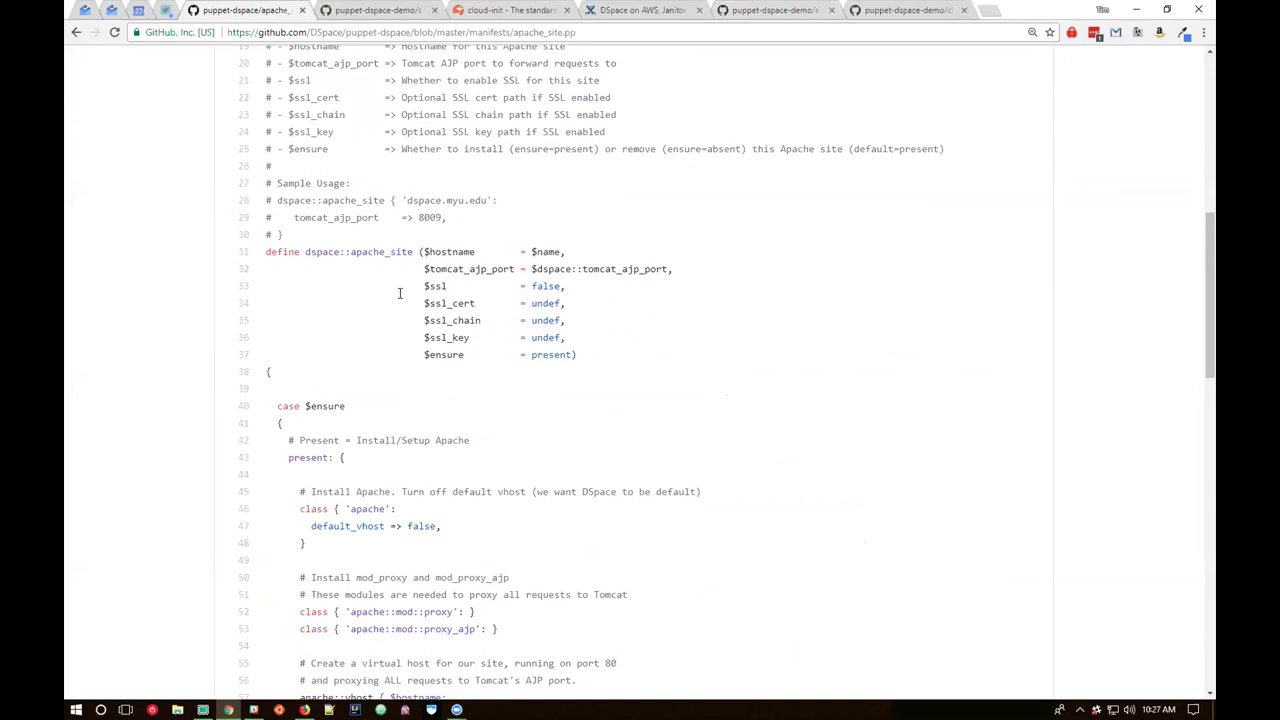
pyautogui.scroll(-2, 414, 386)
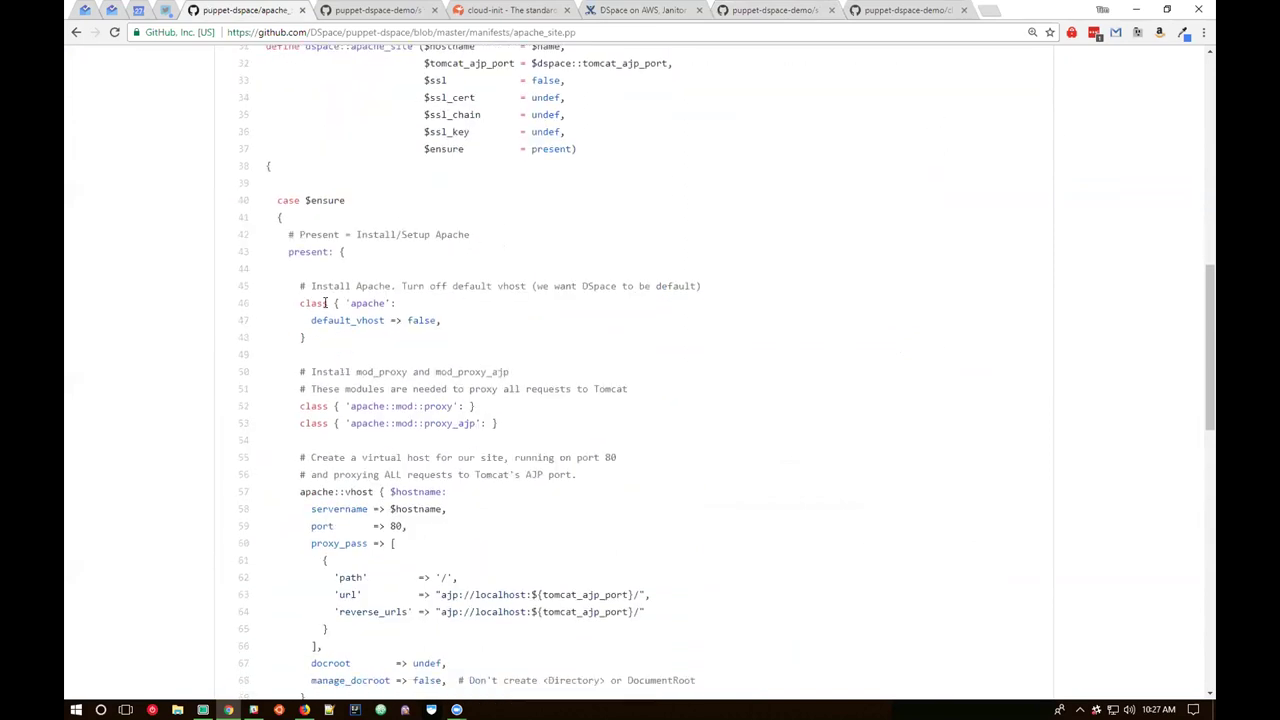
pyautogui.scroll(2, 290, 330)
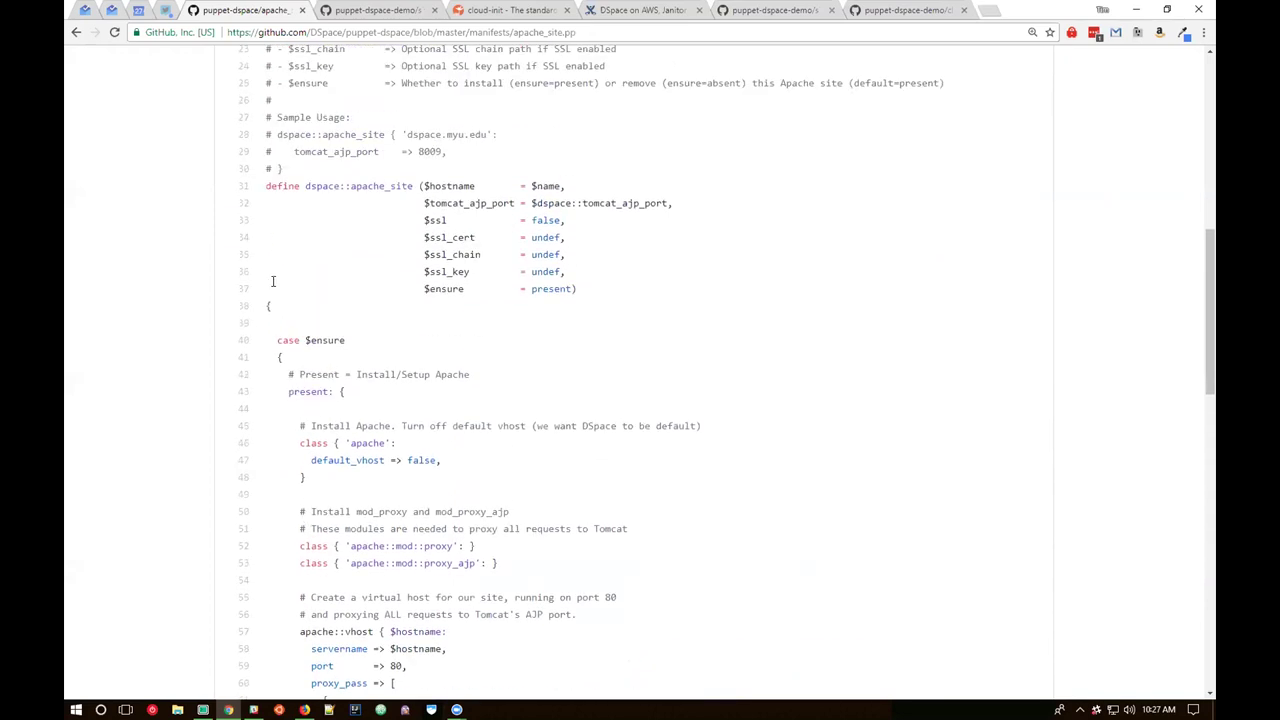
pyautogui.scroll(2, 272, 281)
# - Open postgresql_db.pp from the manifests folder, look through it and highlight postgresql::server::db in the database creation block
pyautogui.click(76, 32)
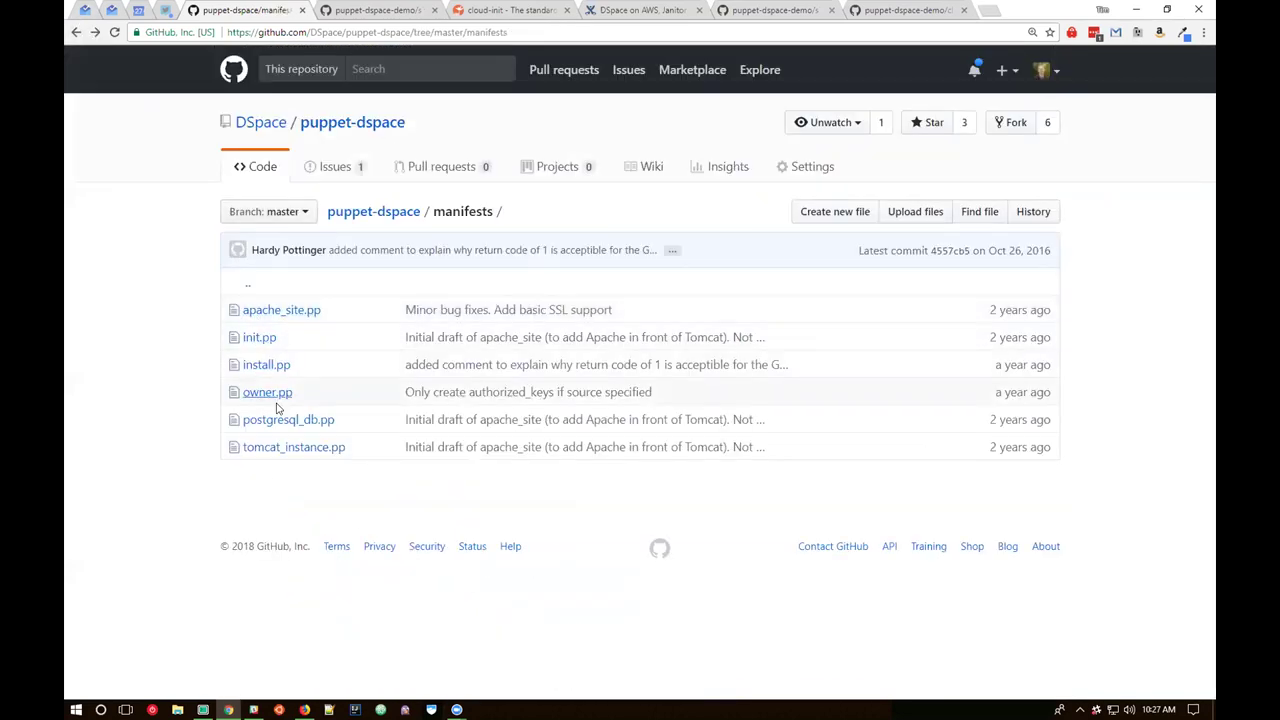
pyautogui.click(278, 420)
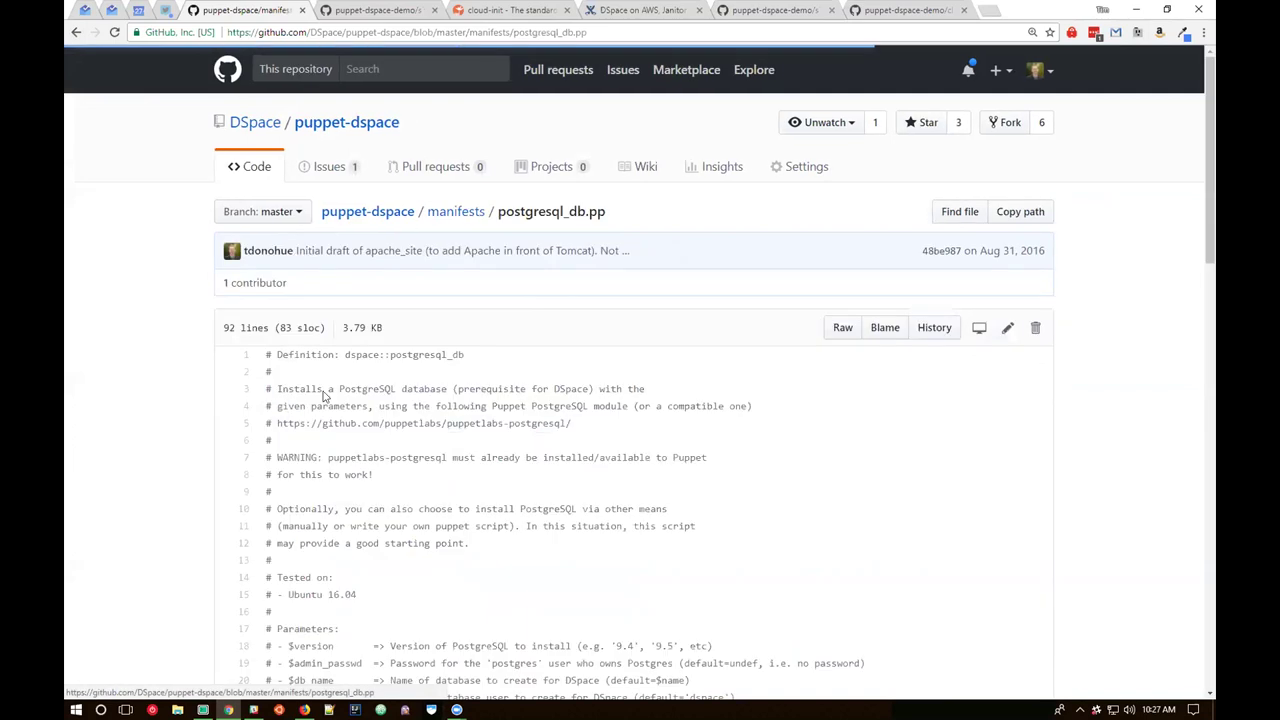
pyautogui.scroll(-6, 380, 294)
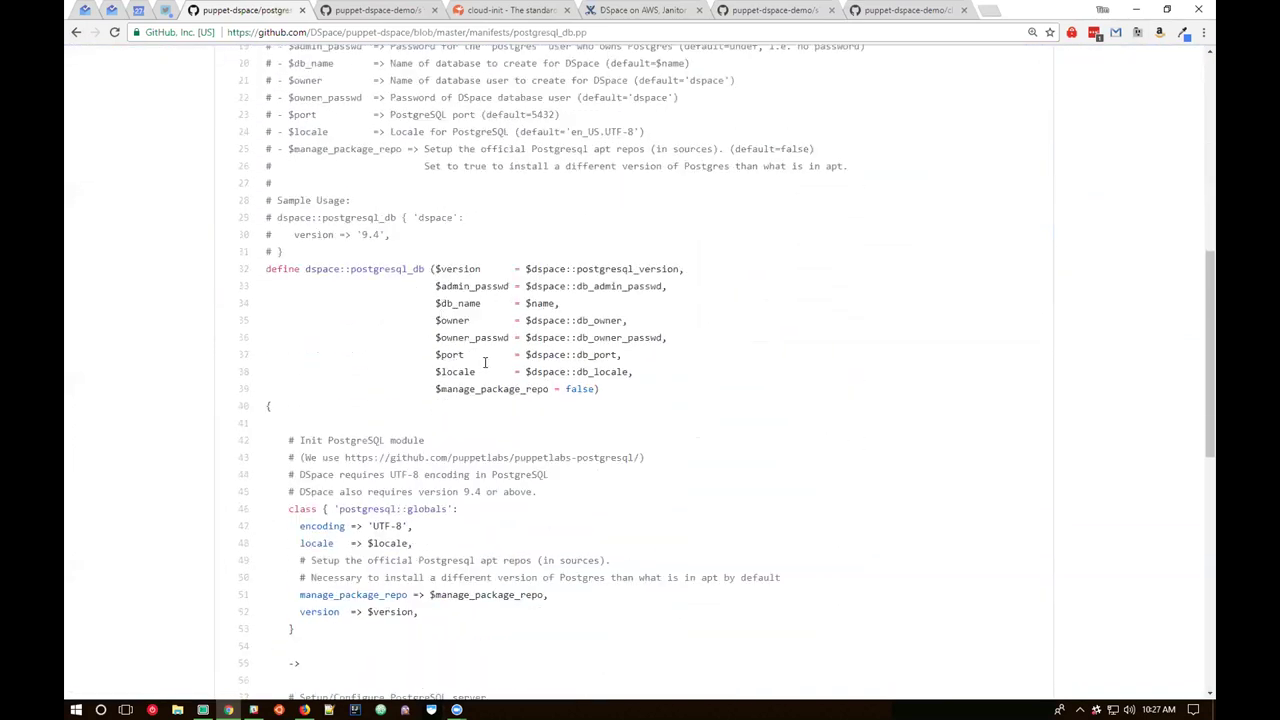
pyautogui.scroll(-3, 437, 350)
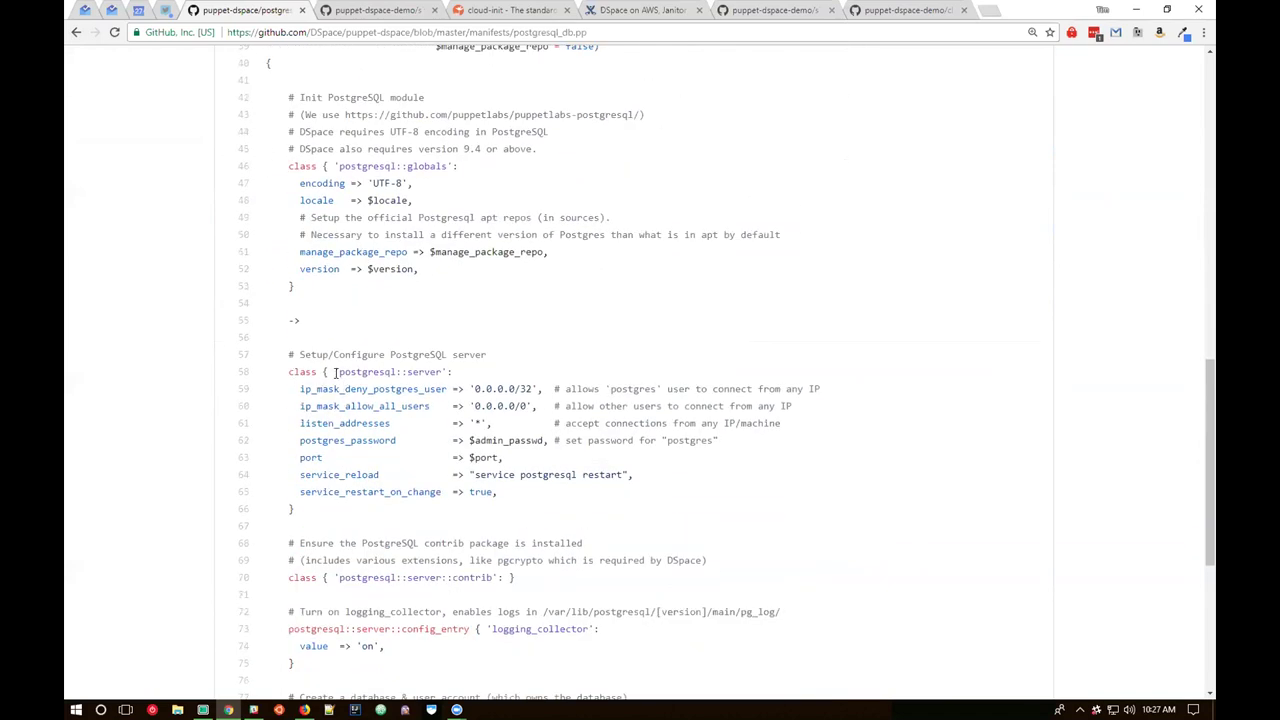
pyautogui.scroll(-3, 336, 372)
pyautogui.moveTo(286, 372); pyautogui.dragTo(415, 371)
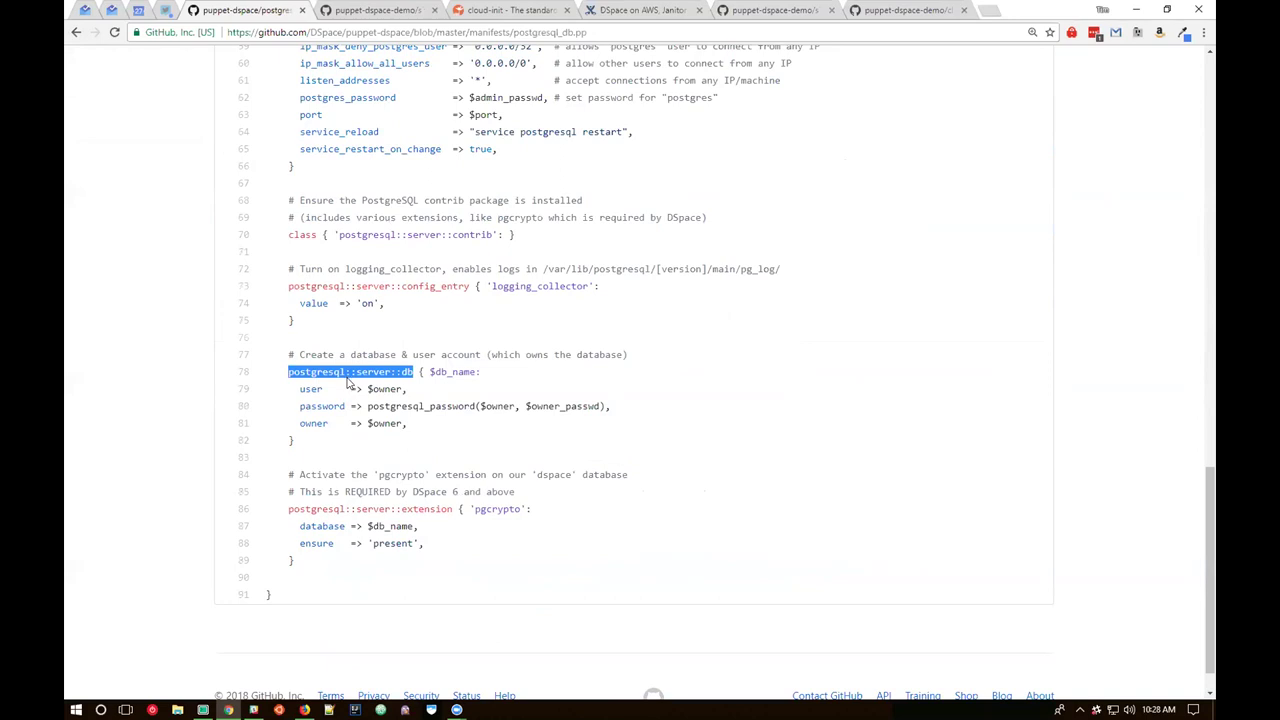
# - Open tomcat_instance.pp from the manifests folder and highlight tomcat::instance in the block that creates a new Tomcat instance
pyautogui.click(77, 32)
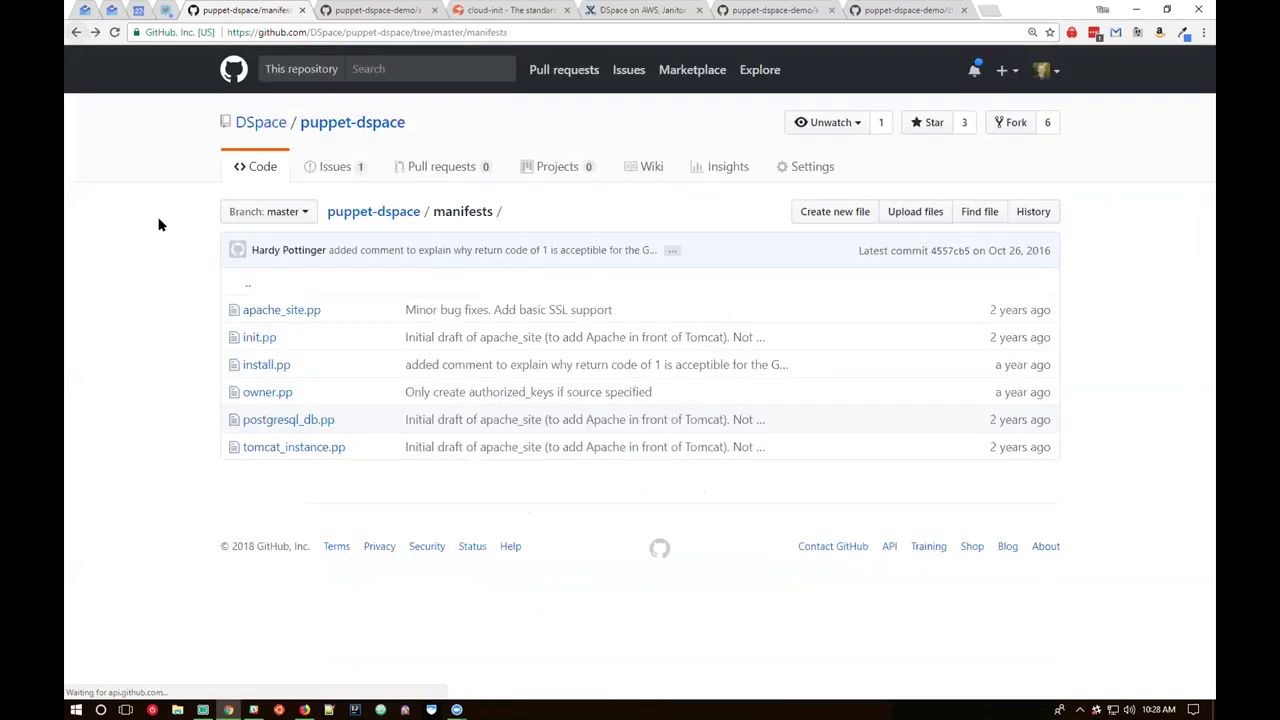
pyautogui.click(310, 453)
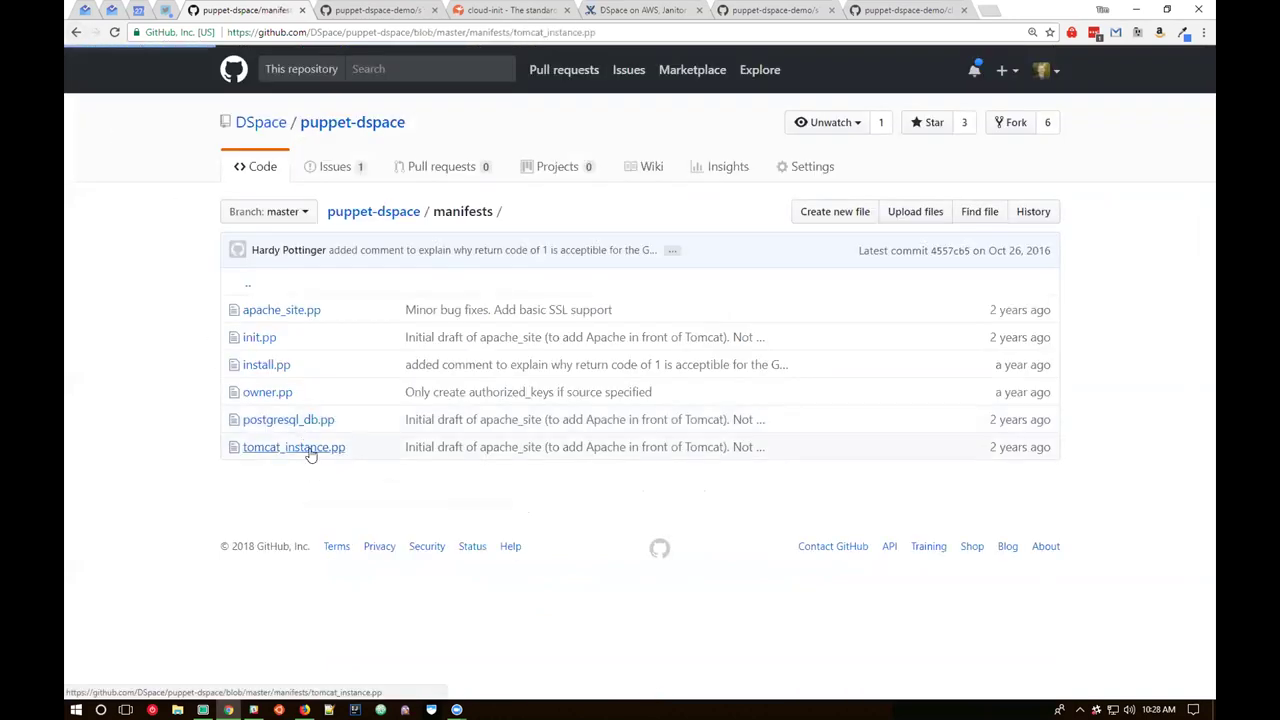
pyautogui.scroll(-5, 305, 340)
pyautogui.scroll(-5, 315, 340)
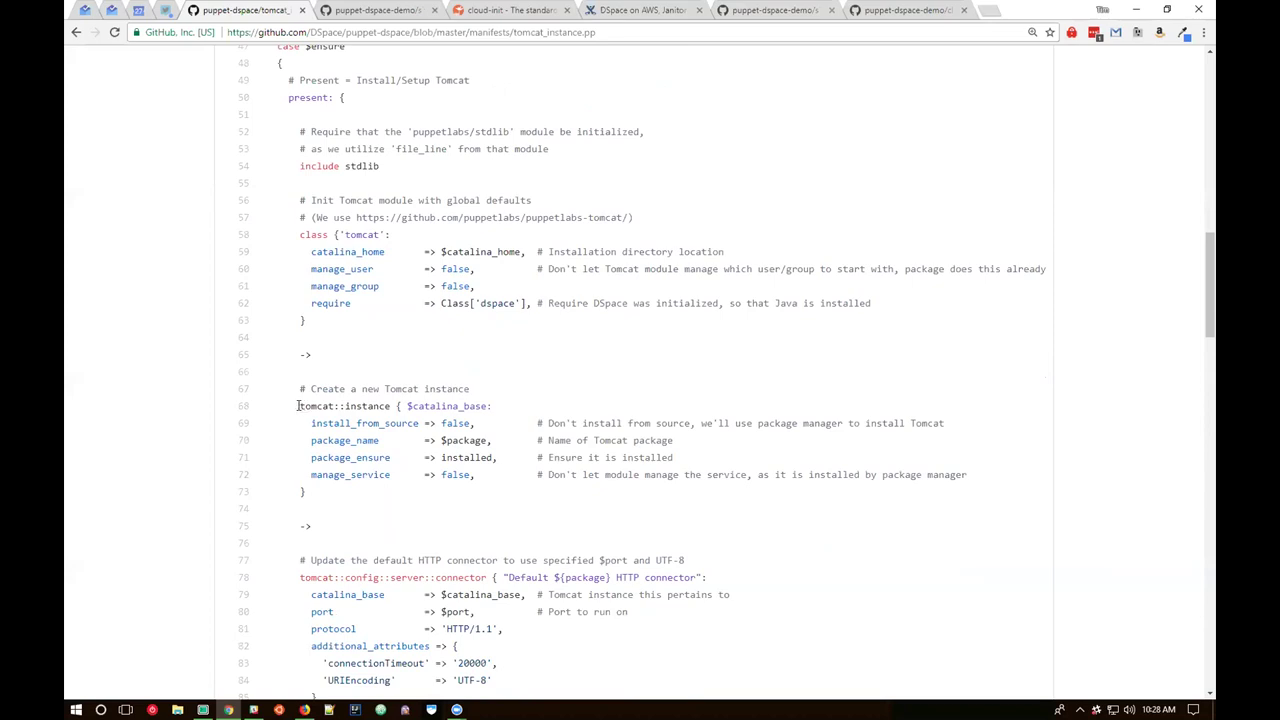
pyautogui.moveTo(298, 406); pyautogui.dragTo(396, 399)
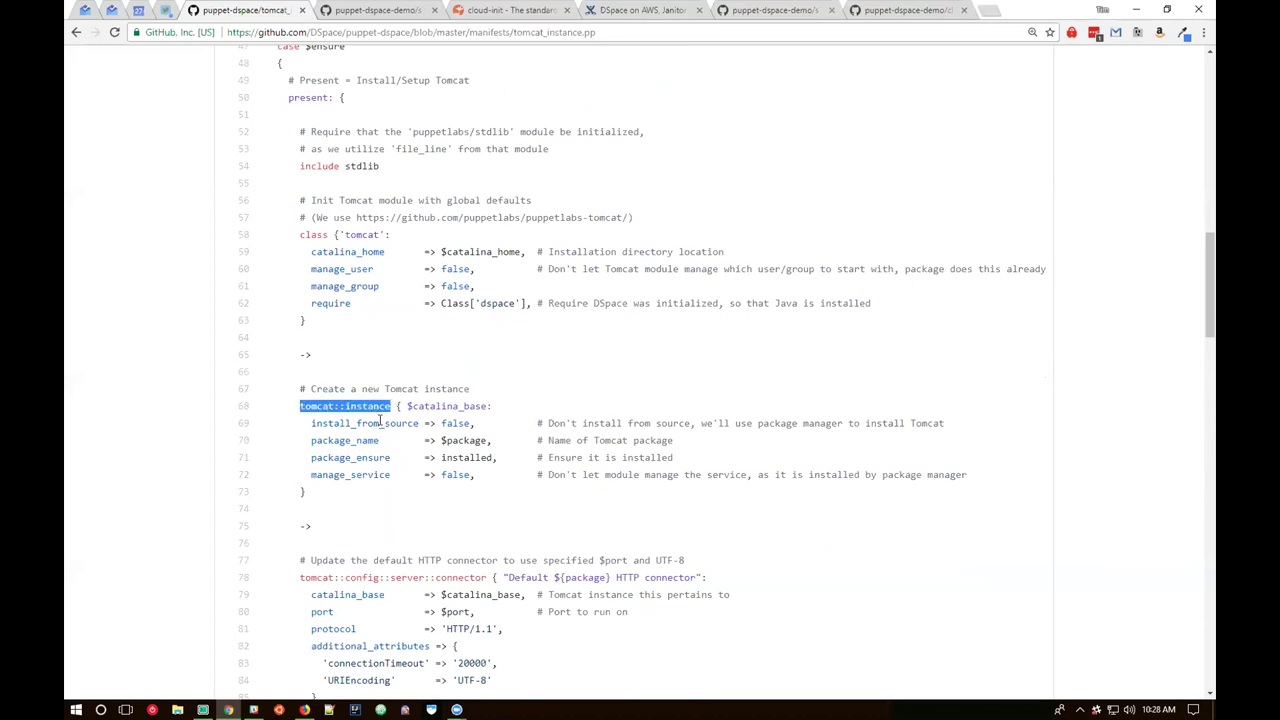
# - Look over the HTTP connector and localhost host settings in tomcat_instance.pp and return to the puppet-dspace repository's main page
pyautogui.scroll(-5, 349, 460)
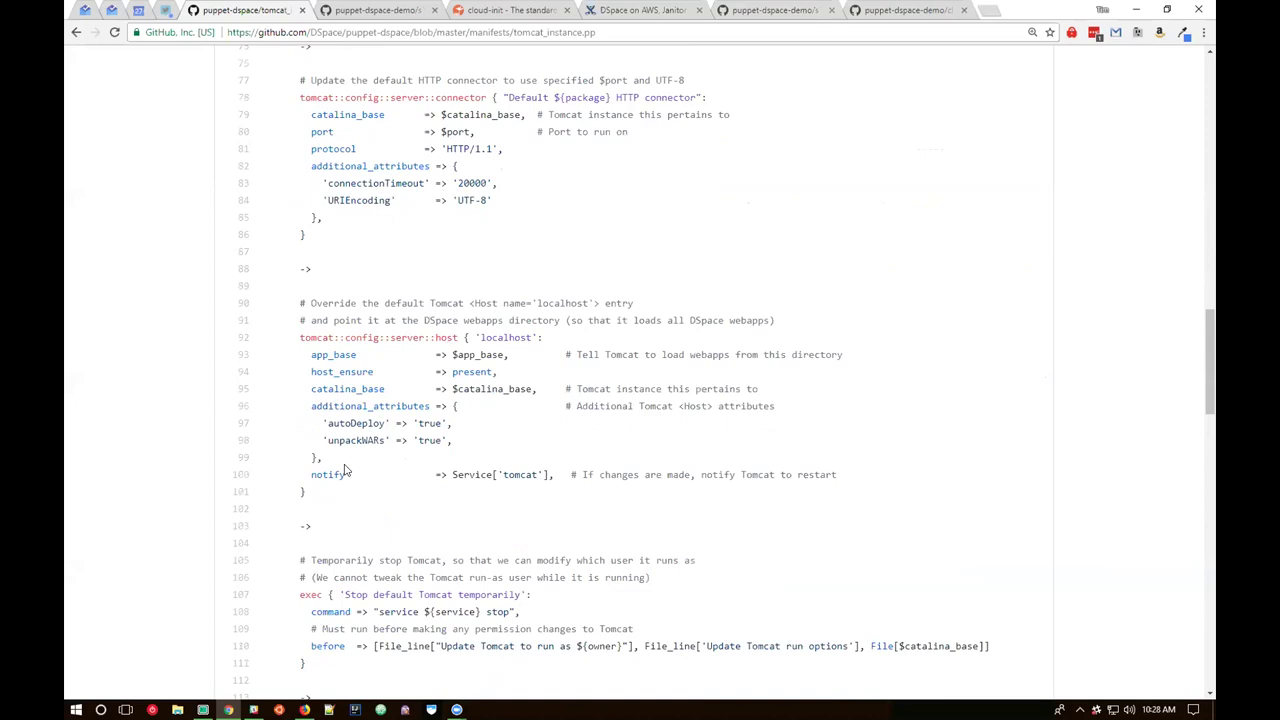
pyautogui.click(75, 32)
pyautogui.click(340, 213)
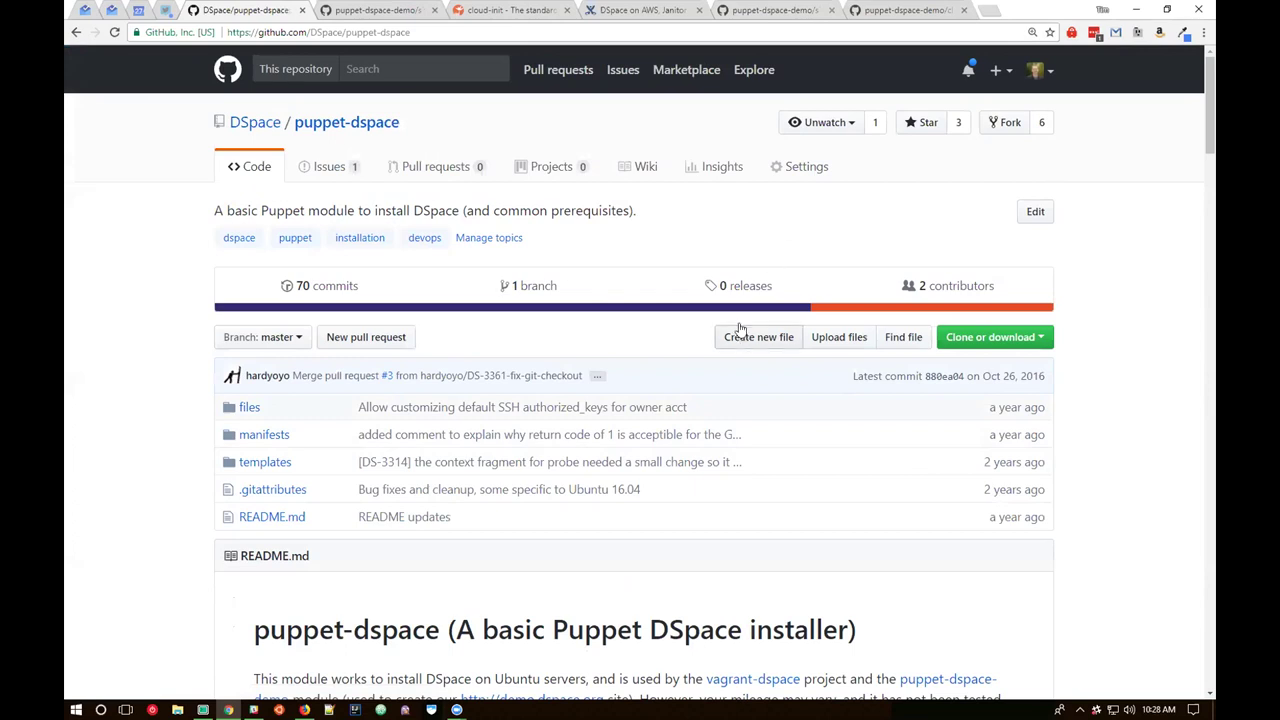
# - Open the librarian-puppet.com website in a new browser tab
pyautogui.click(993, 10)
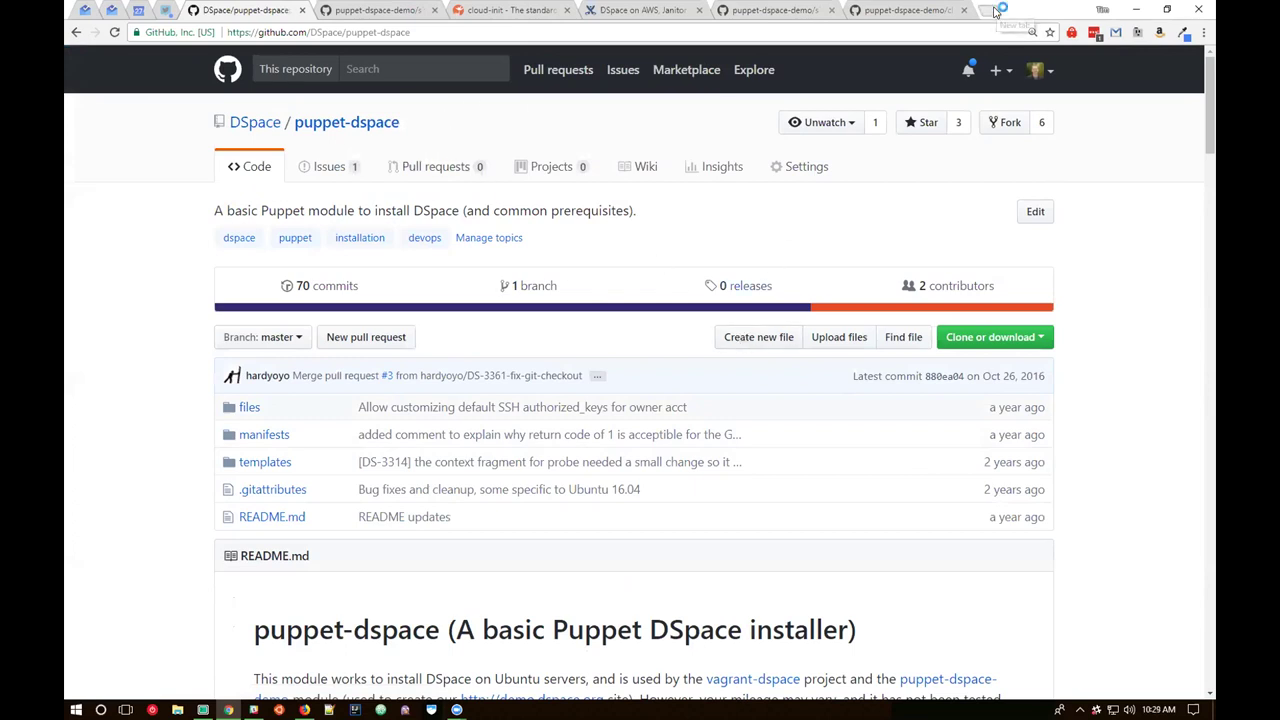
pyautogui.write('librarian')
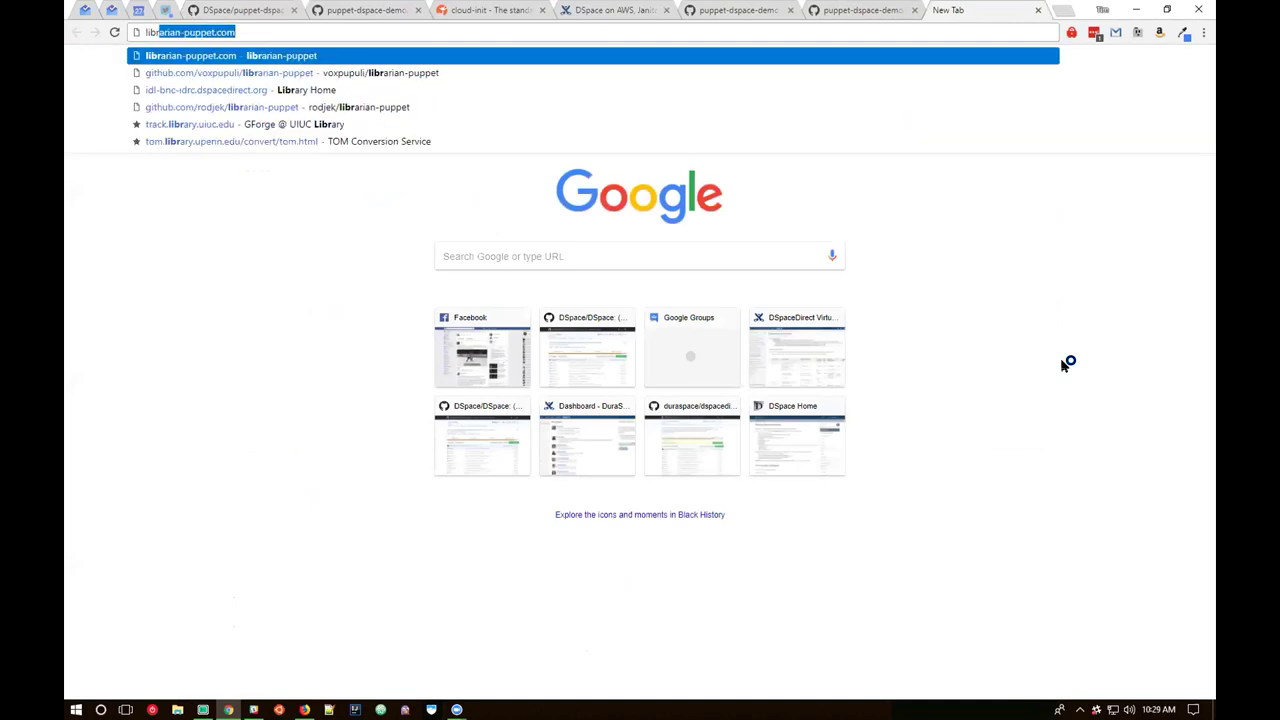
pyautogui.press('Return')
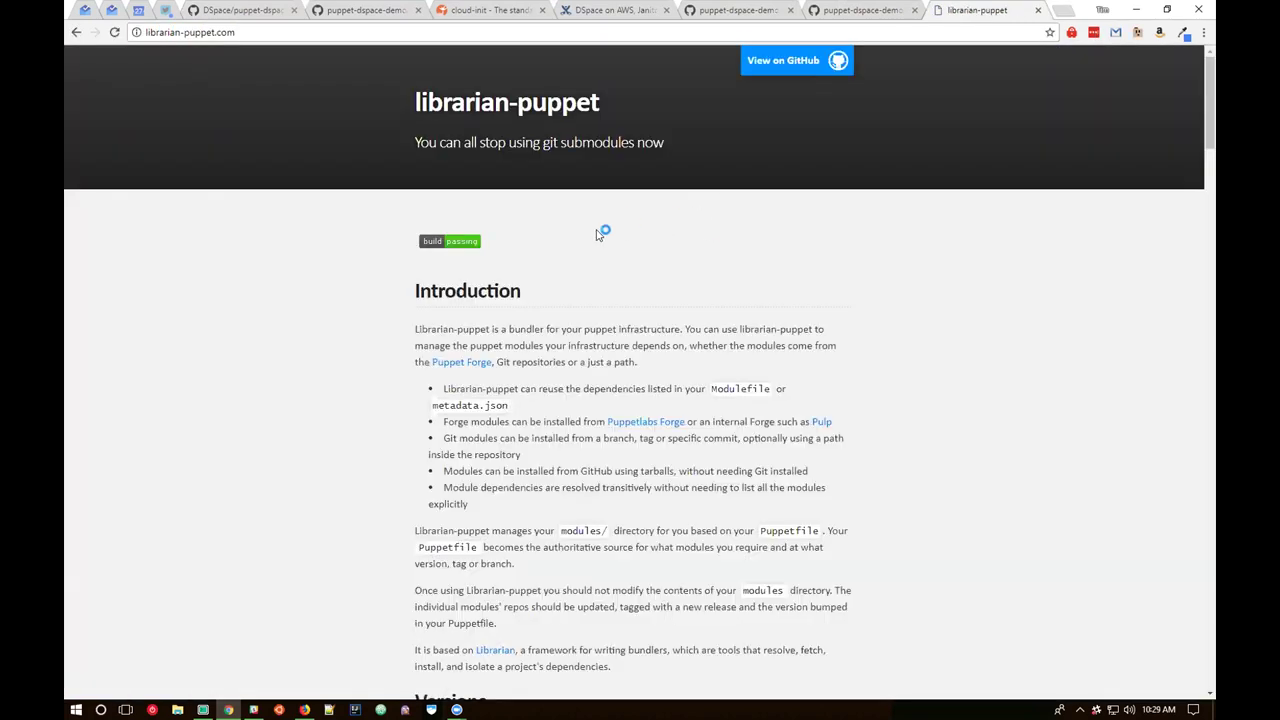
# - Read through the librarian-puppet introduction and Puppetfile section, and highlight Puppetfile in the Example Puppetfile heading
pyautogui.scroll(-2, 523, 250)
pyautogui.scroll(2, 525, 272)
pyautogui.scroll(-3, 503, 194)
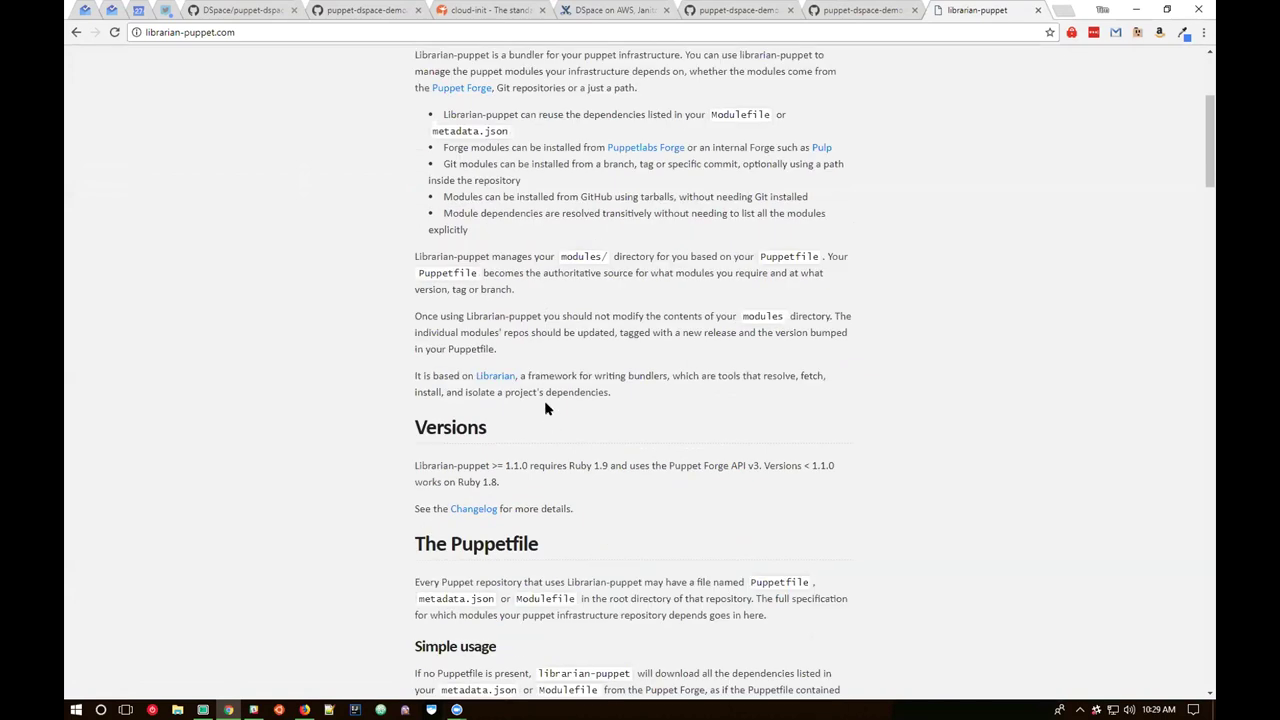
pyautogui.scroll(-3, 531, 346)
pyautogui.scroll(-1, 517, 336)
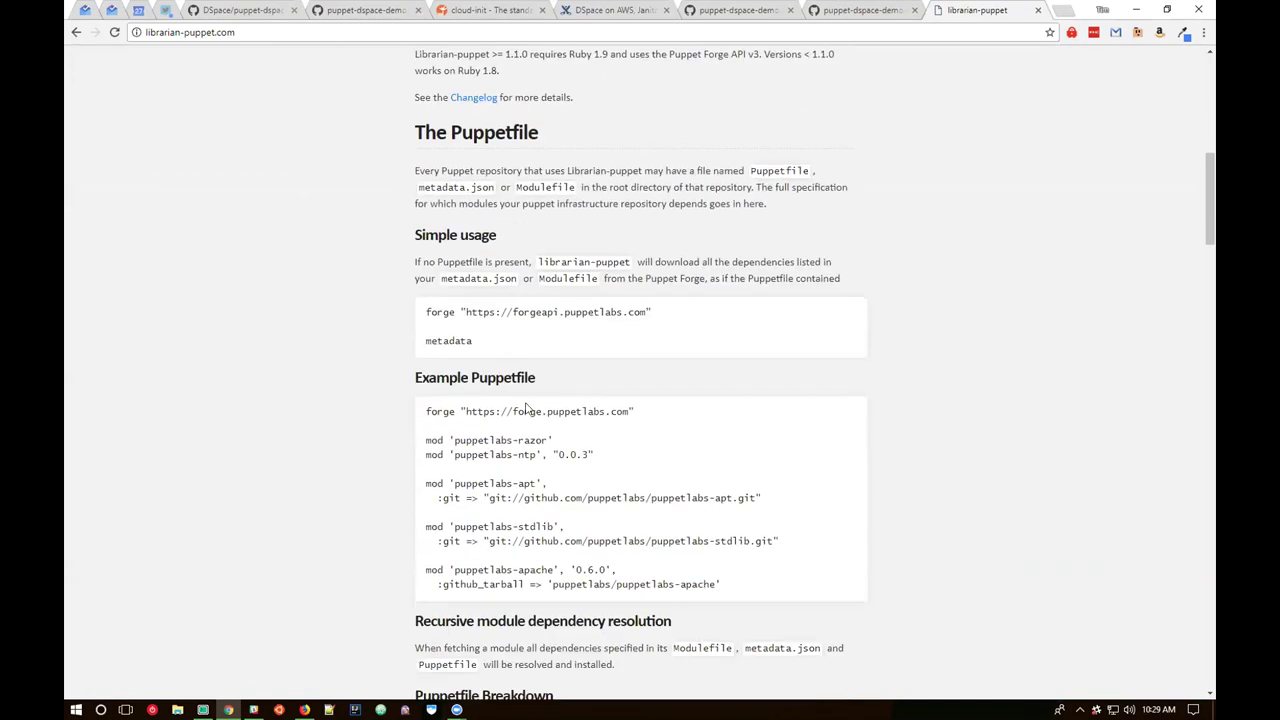
pyautogui.moveTo(470, 377); pyautogui.dragTo(543, 380)
# - In the example Puppetfile, highlight the forge.puppetlabs.com address, the puppetlabs-ntp version "0.0.3" and the puppetlabs-apt git URL
pyautogui.scroll(-1, 543, 370)
pyautogui.moveTo(466, 274); pyautogui.dragTo(629, 280)
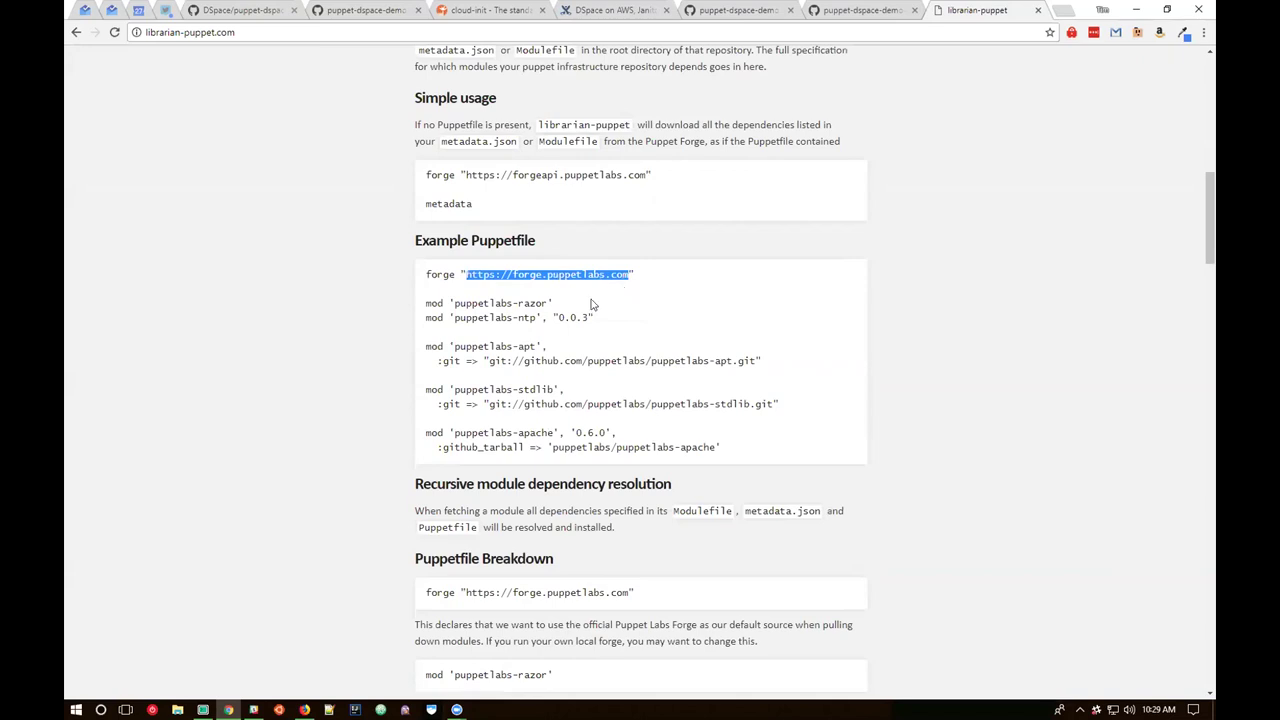
pyautogui.moveTo(452, 303); pyautogui.dragTo(593, 318)
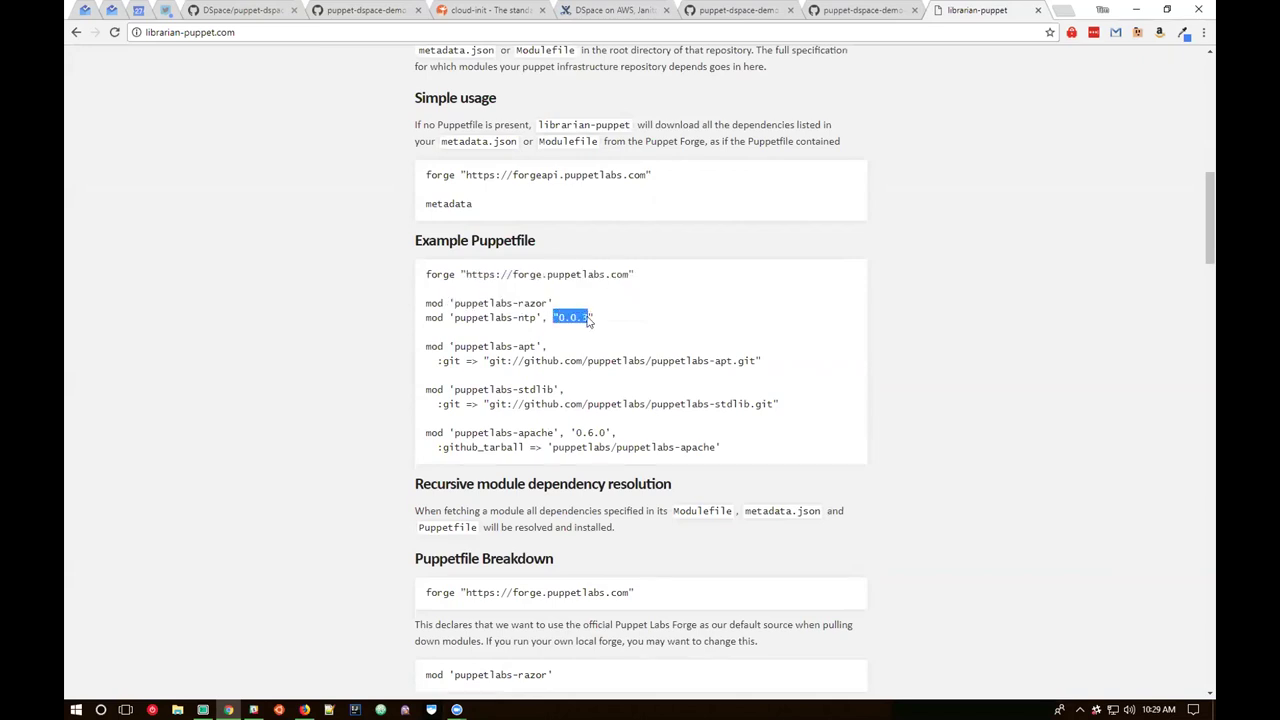
pyautogui.moveTo(489, 360); pyautogui.dragTo(756, 357)
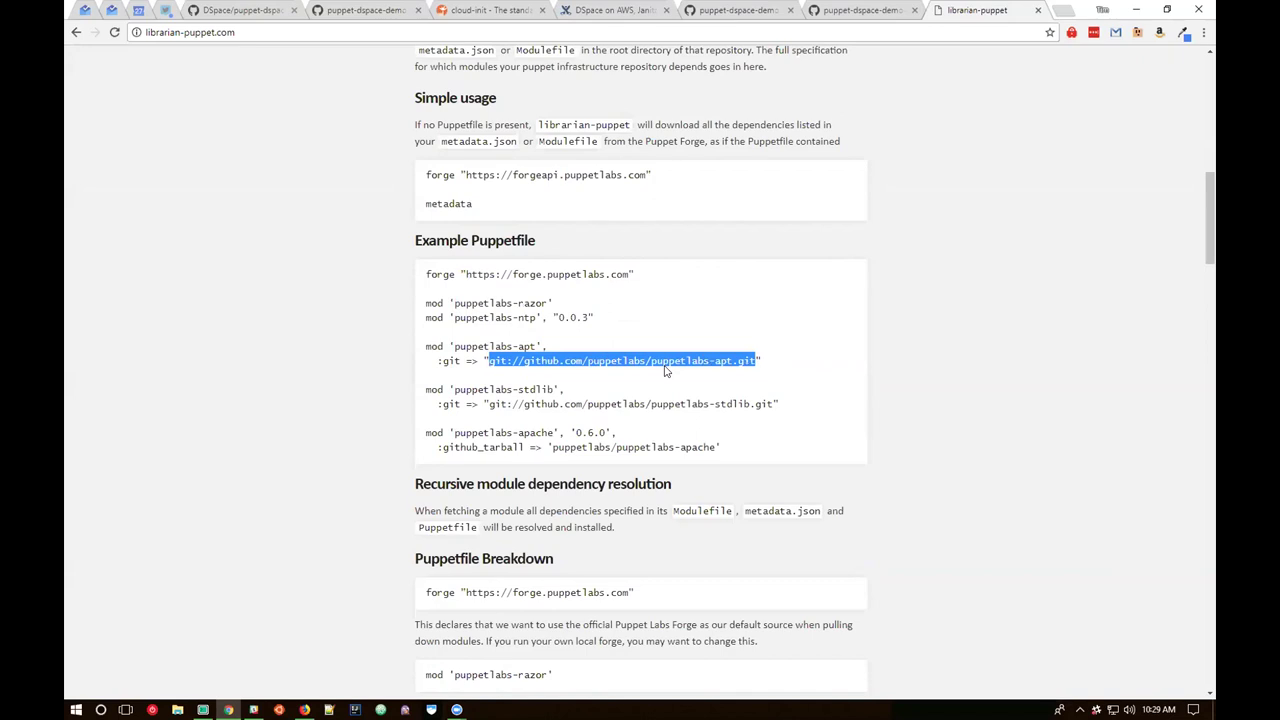
pyautogui.moveTo(512, 274); pyautogui.dragTo(541, 273)
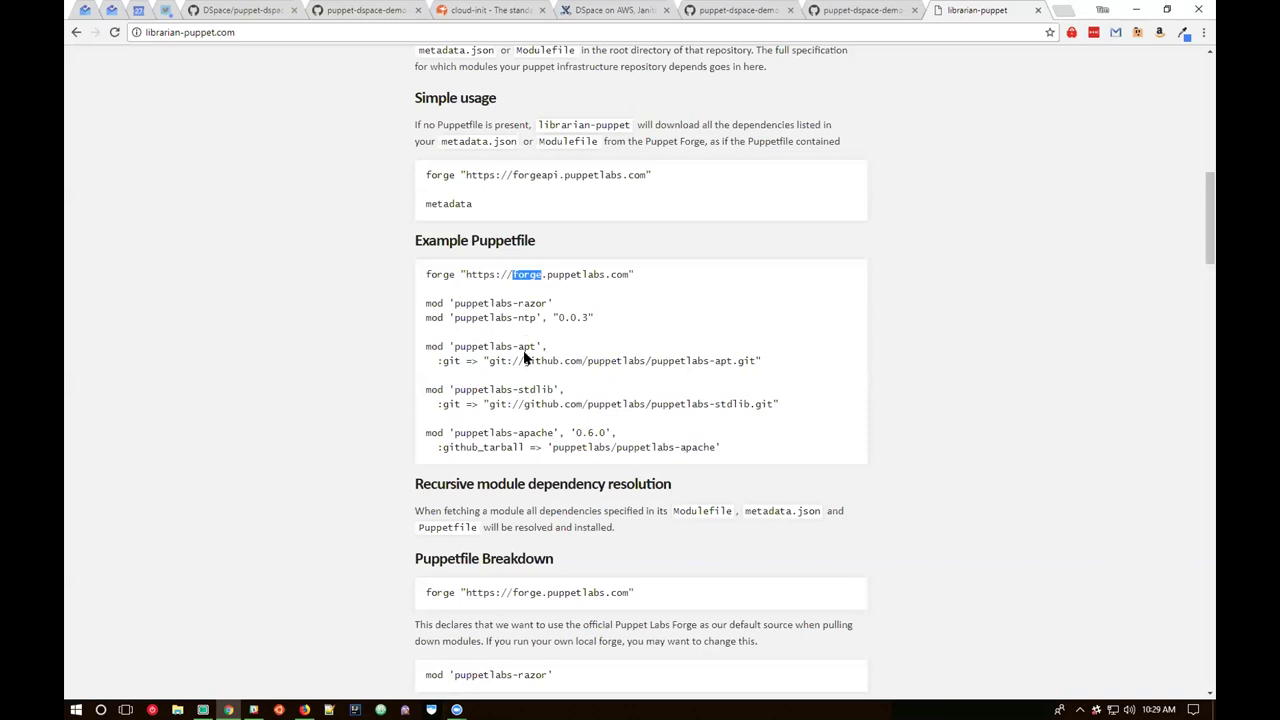
# - Examine the Puppetfile Breakdown, highlighting the puppetlabs-apt git URL and its '0.0.3' ref, and return to the page's beginning
pyautogui.scroll(-4, 524, 356)
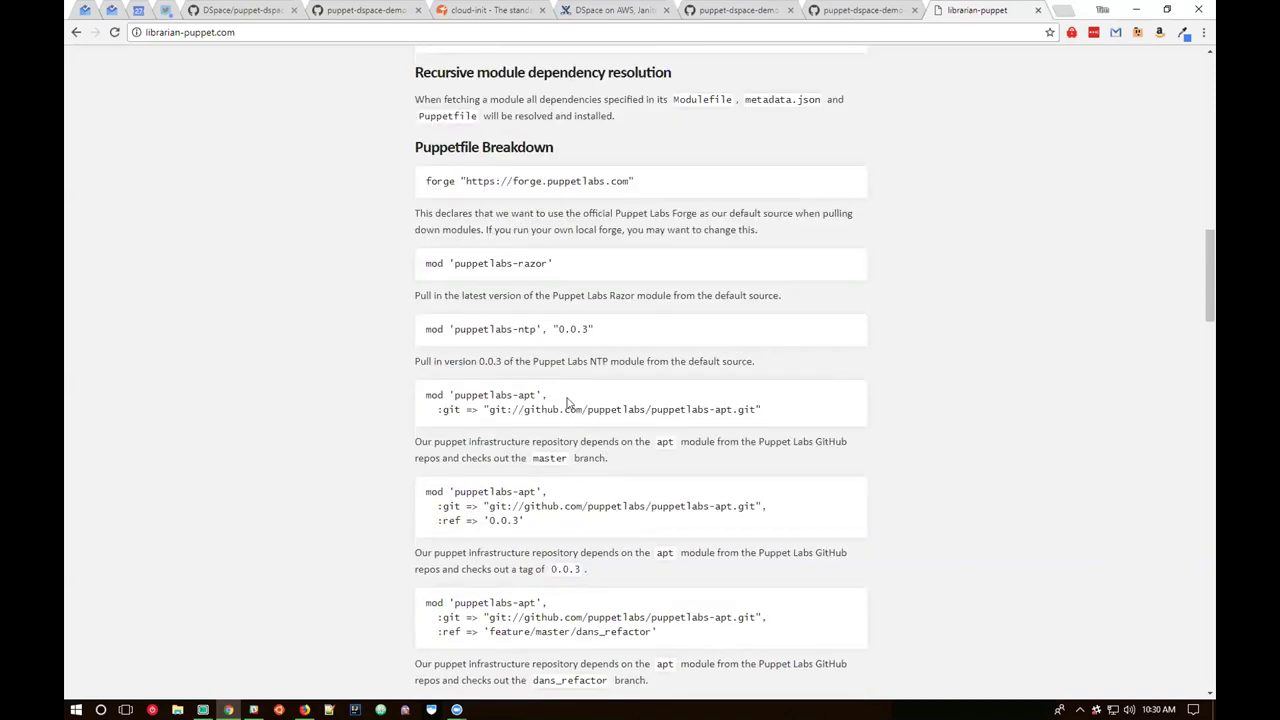
pyautogui.scroll(-1, 460, 390)
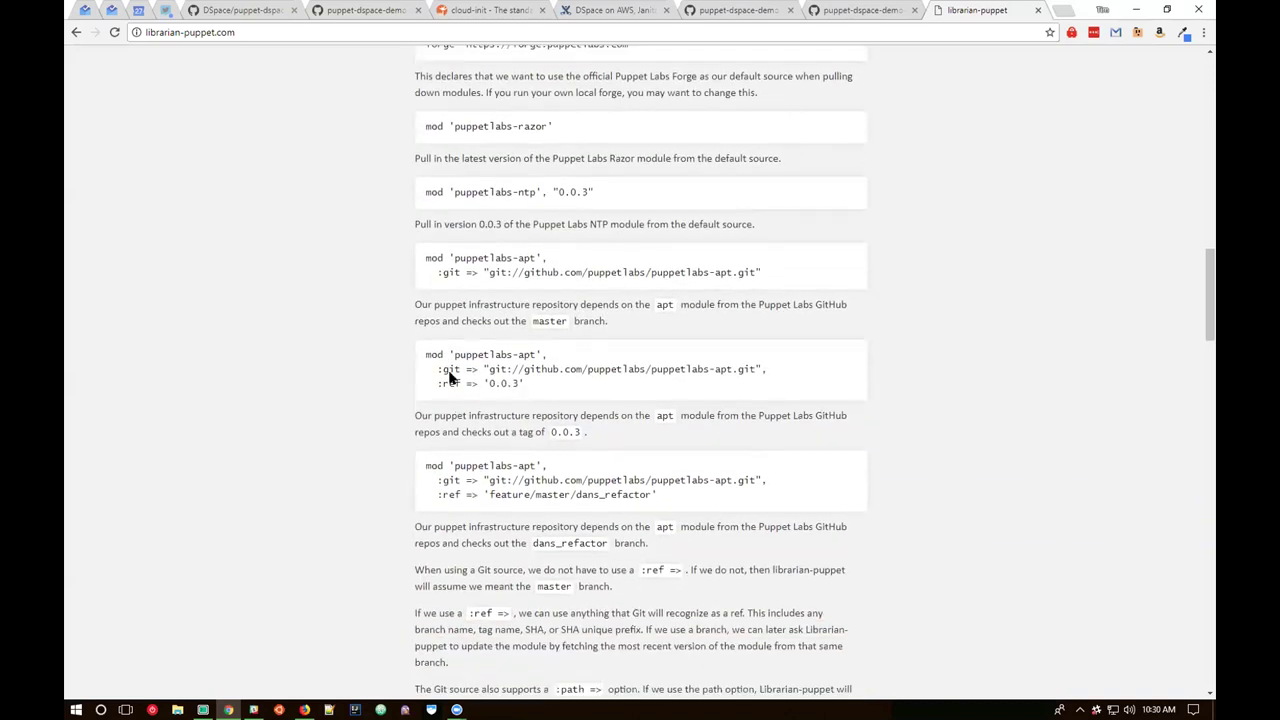
pyautogui.moveTo(489, 369); pyautogui.dragTo(757, 366)
pyautogui.moveTo(490, 383); pyautogui.dragTo(520, 384)
pyautogui.moveTo(489, 369); pyautogui.dragTo(731, 372)
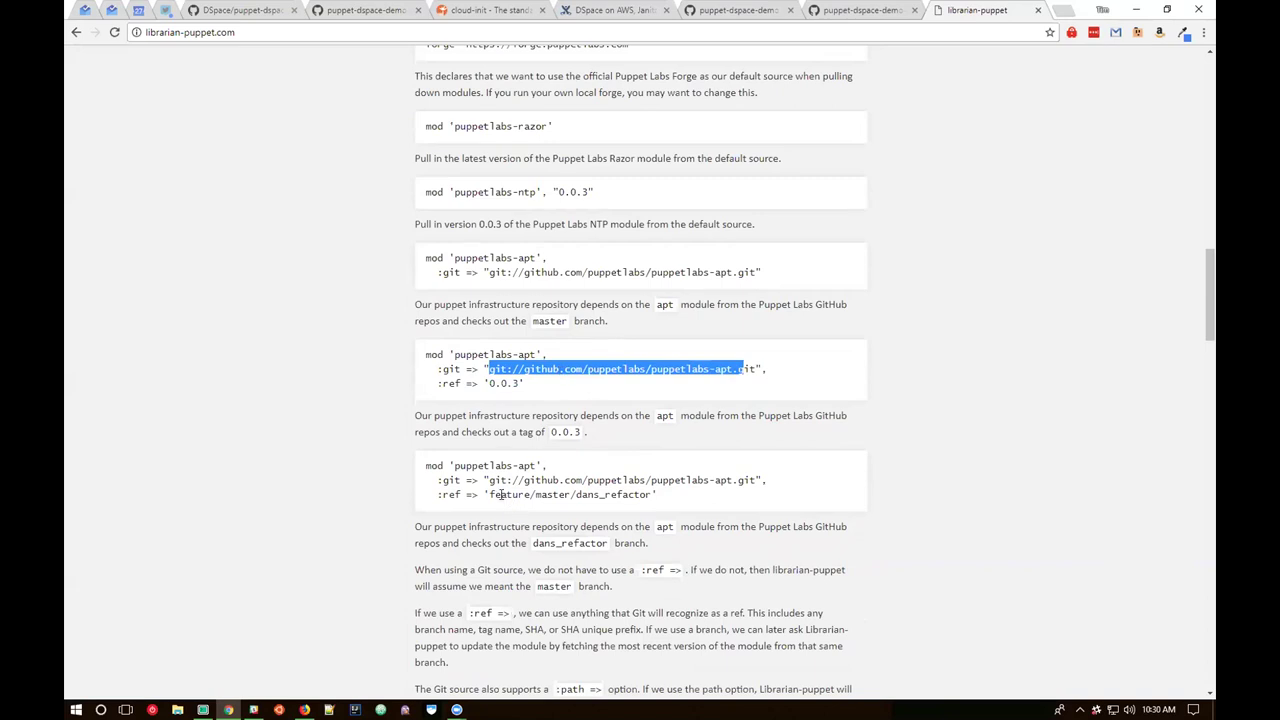
pyautogui.scroll(-3, 492, 451)
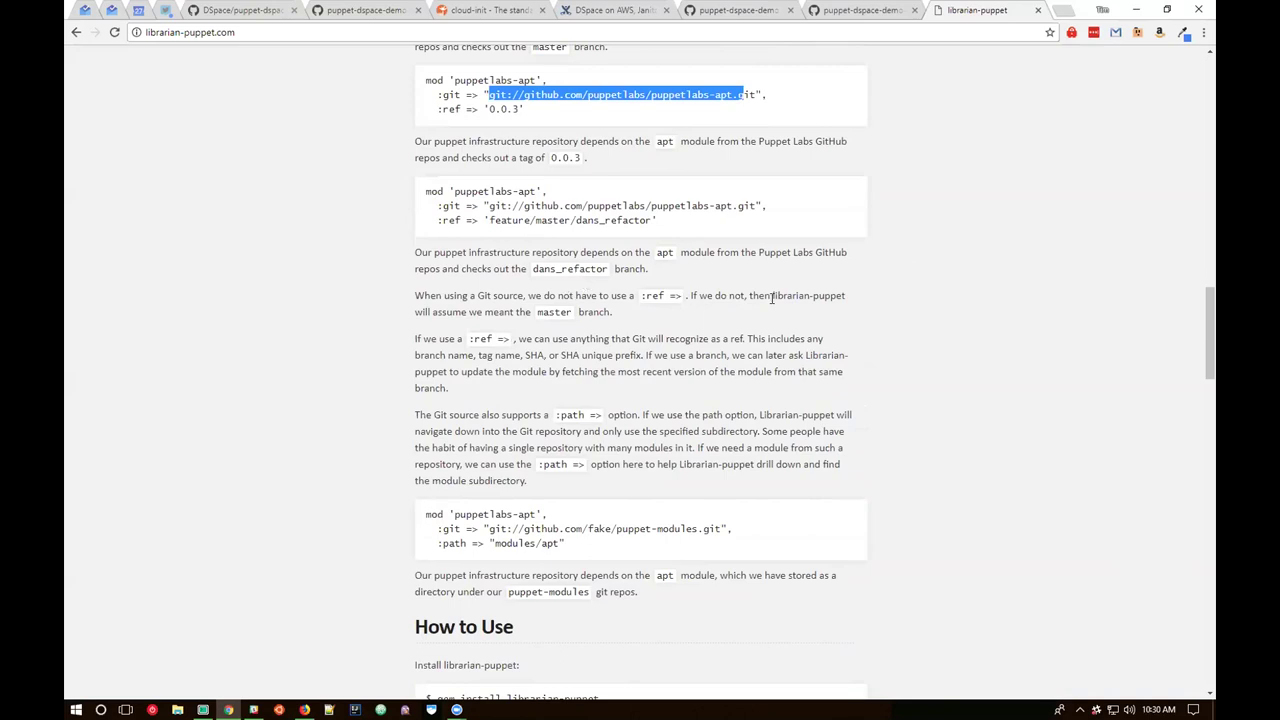
pyautogui.scroll(12, 738, 318)
pyautogui.scroll(5, 738, 318)
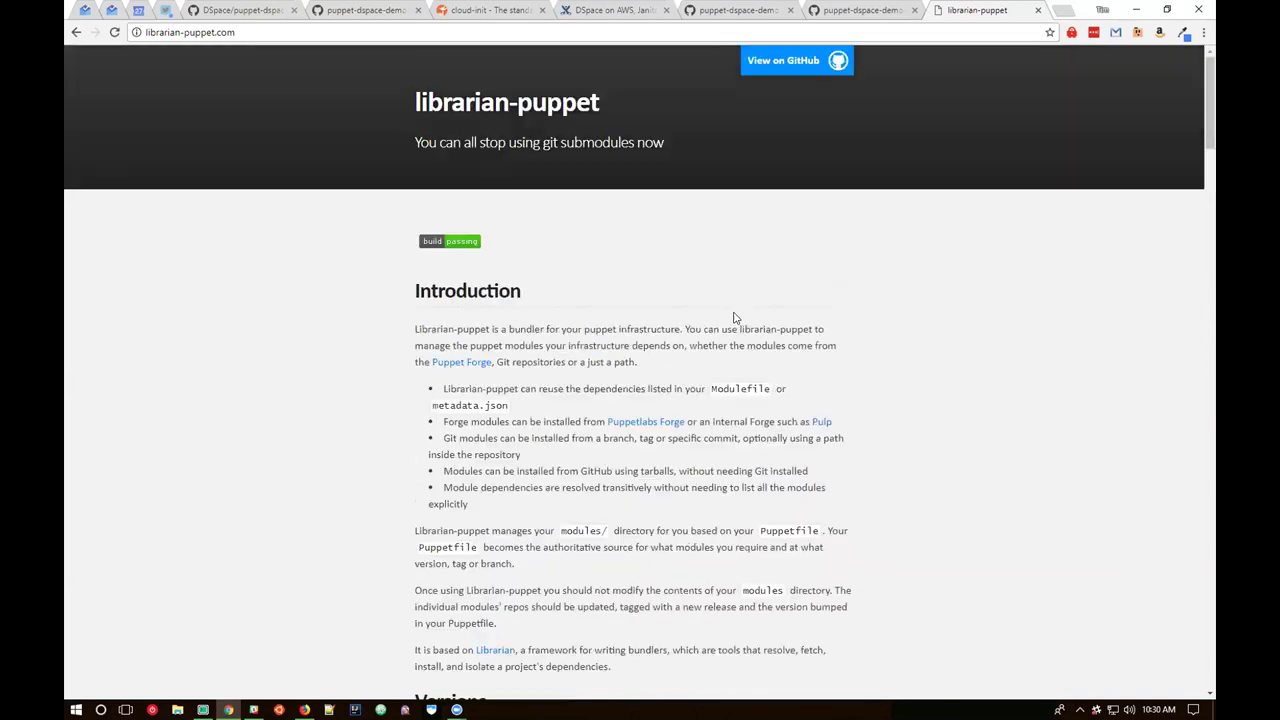
# - Switch to the puppet-dspace repository, look over its README and highlight Java and the puppet-dspace title
pyautogui.hotkey('ctrl', 'Tab')
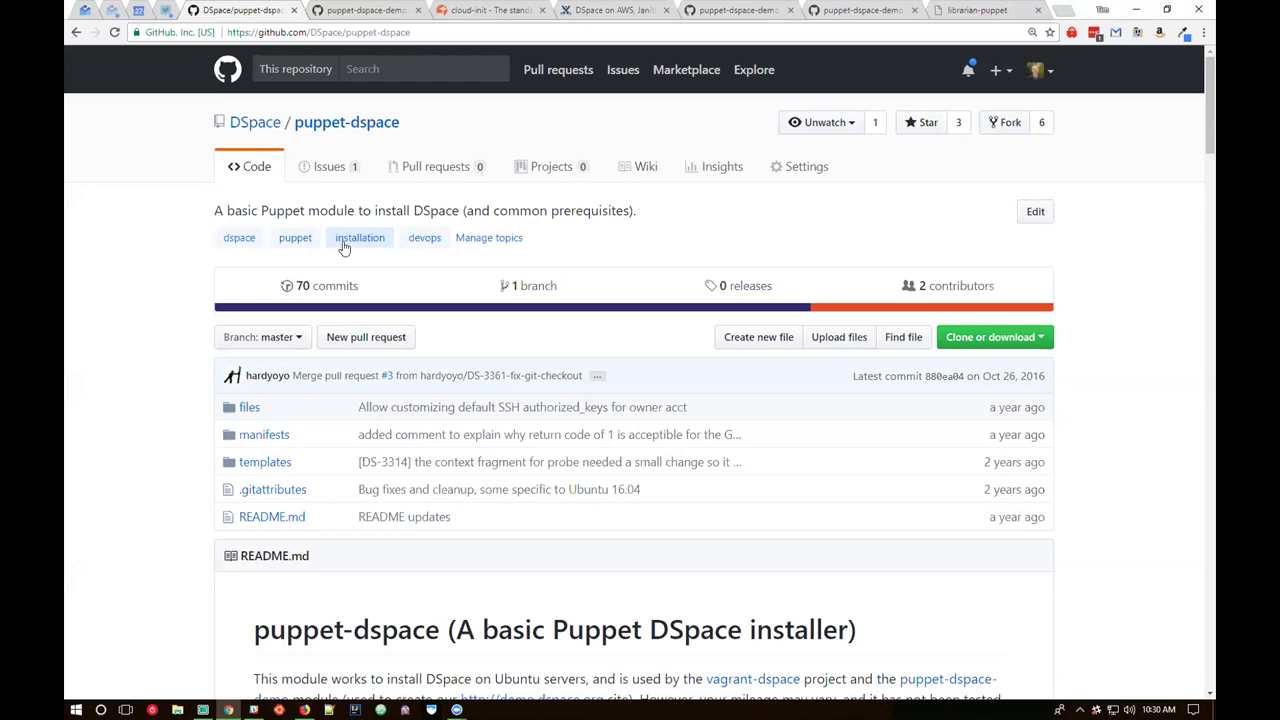
pyautogui.scroll(-6, 354, 340)
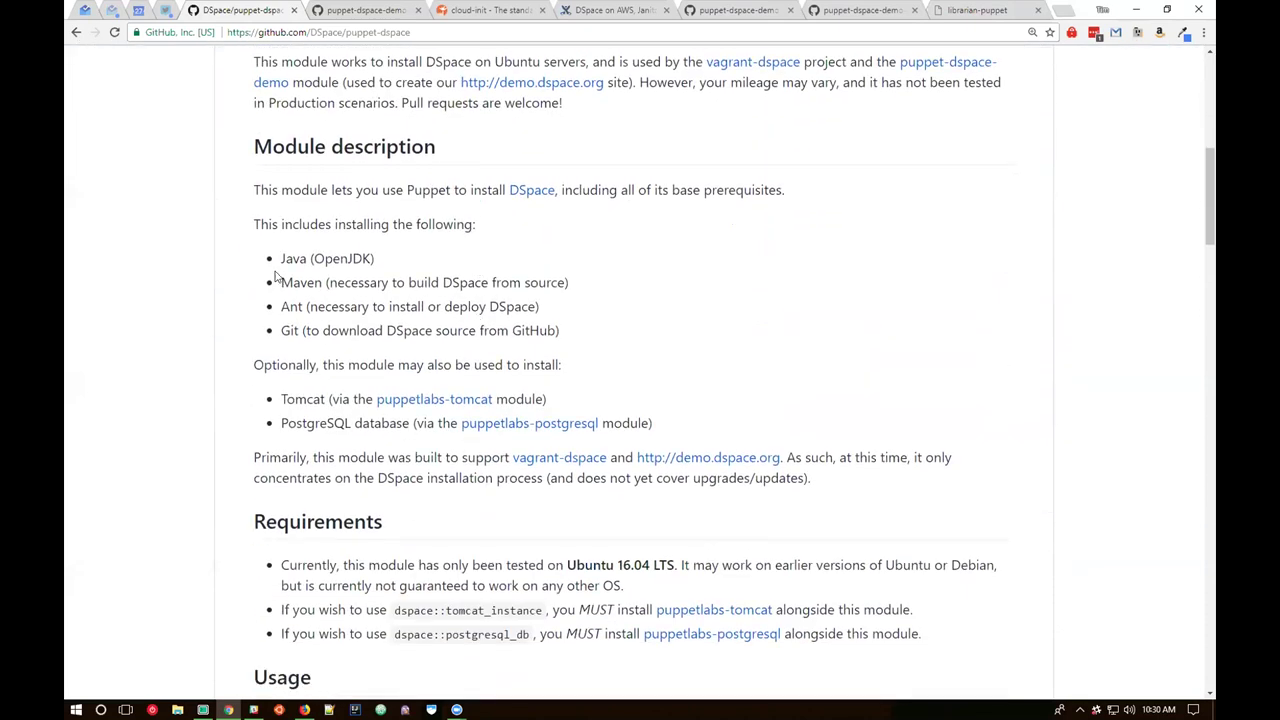
pyautogui.doubleClick(293, 259)
pyautogui.scroll(-1, 289, 321)
pyautogui.scroll(4, 289, 321)
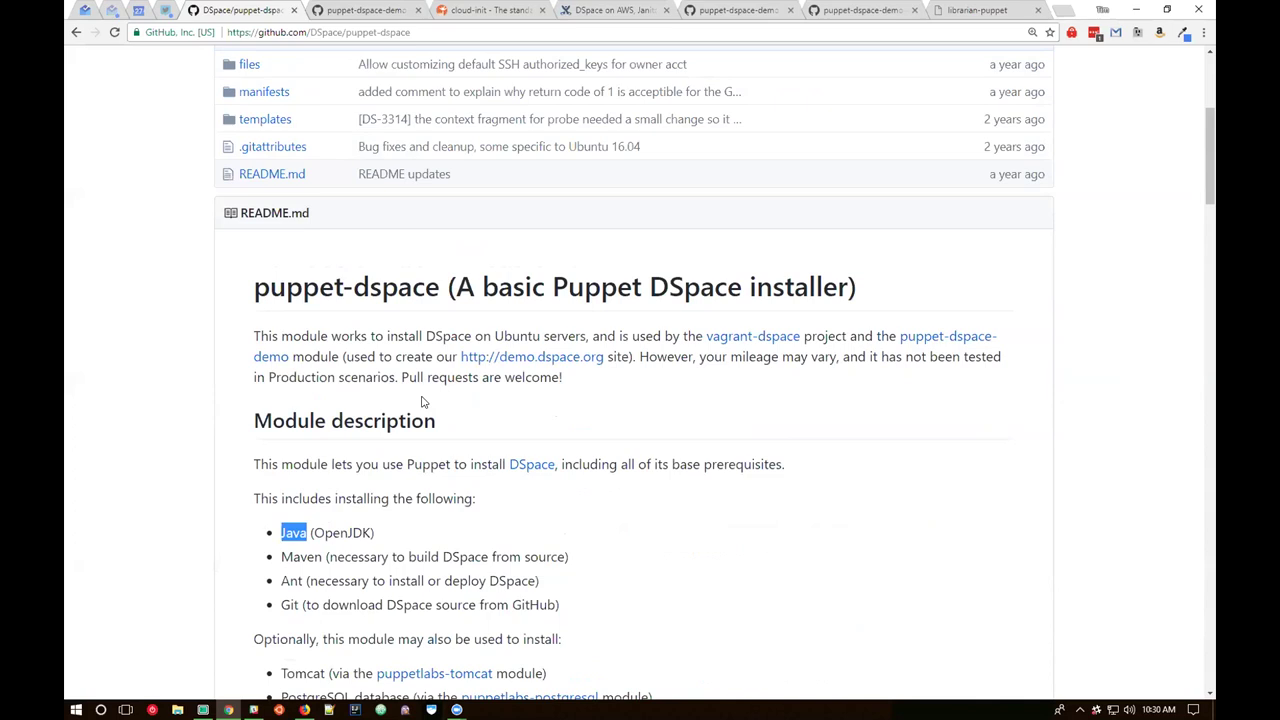
pyautogui.scroll(-2, 422, 401)
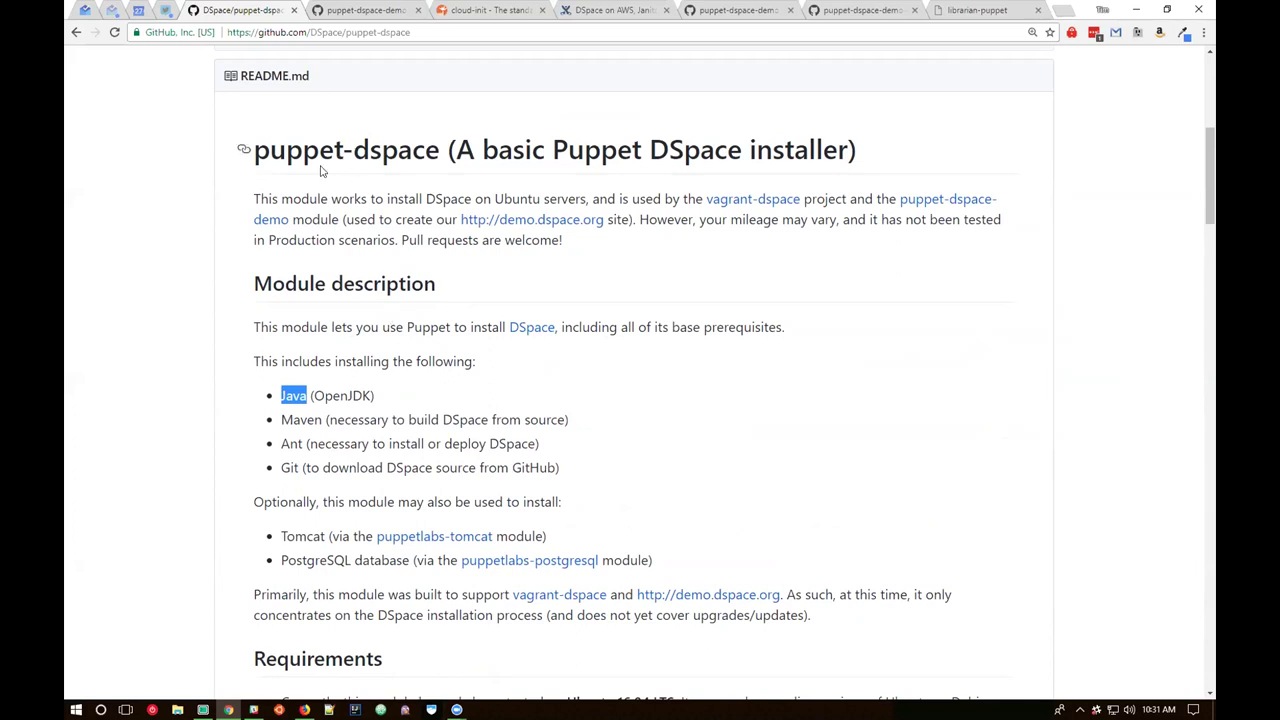
pyautogui.moveTo(257, 147); pyautogui.dragTo(441, 145)
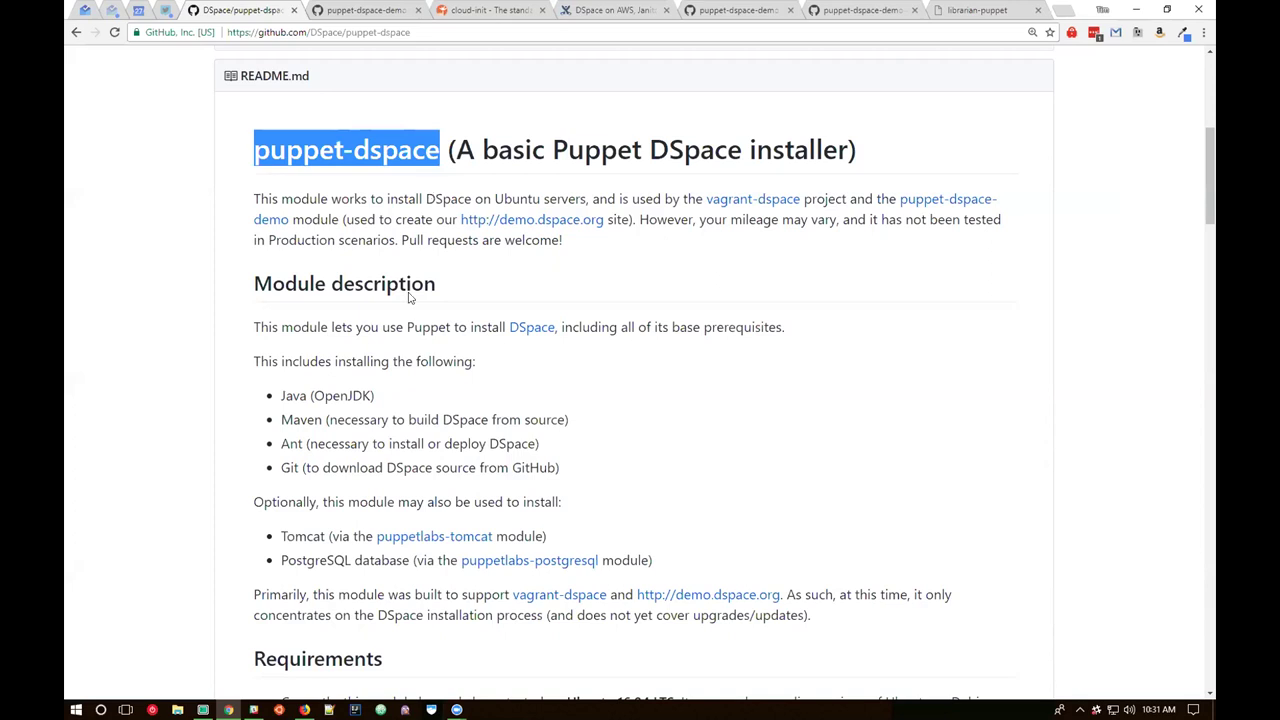
# - Highlight the installed prerequisites from Java to Git in the README, and dspace::tomcat_instance under Requirements
pyautogui.scroll(-2, 400, 220)
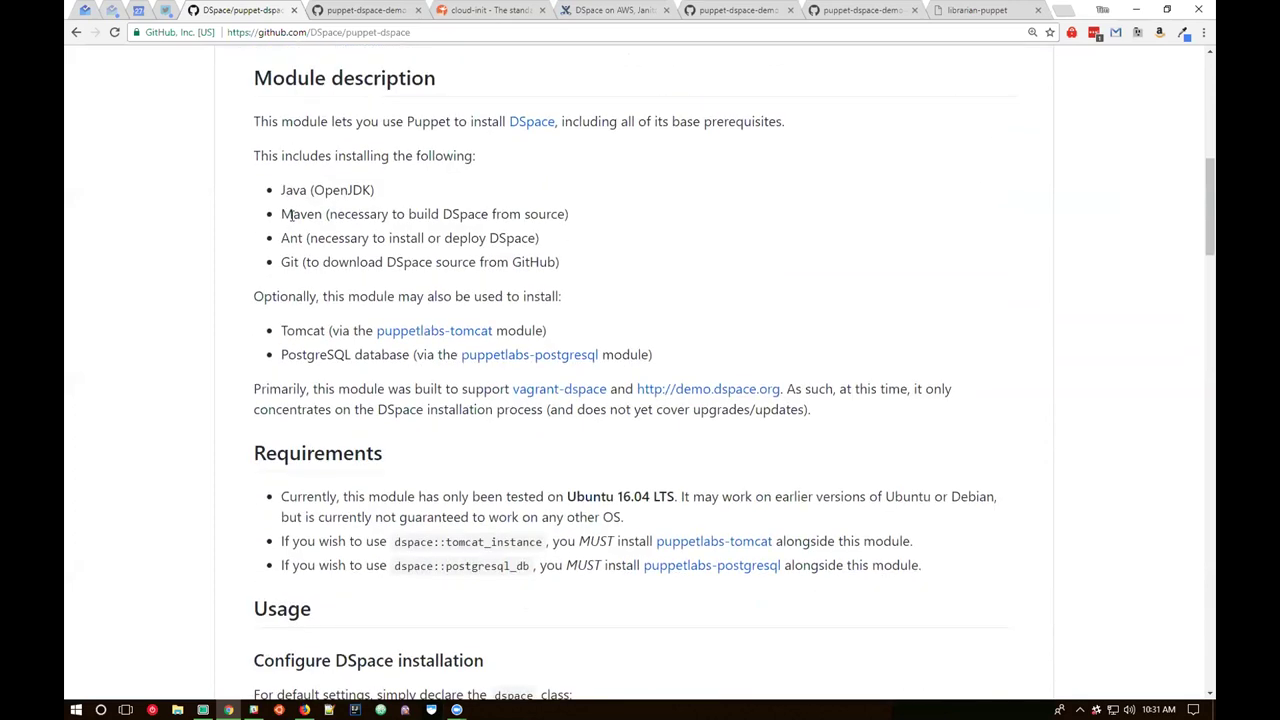
pyautogui.moveTo(281, 190); pyautogui.dragTo(296, 264)
pyautogui.scroll(-2, 296, 264)
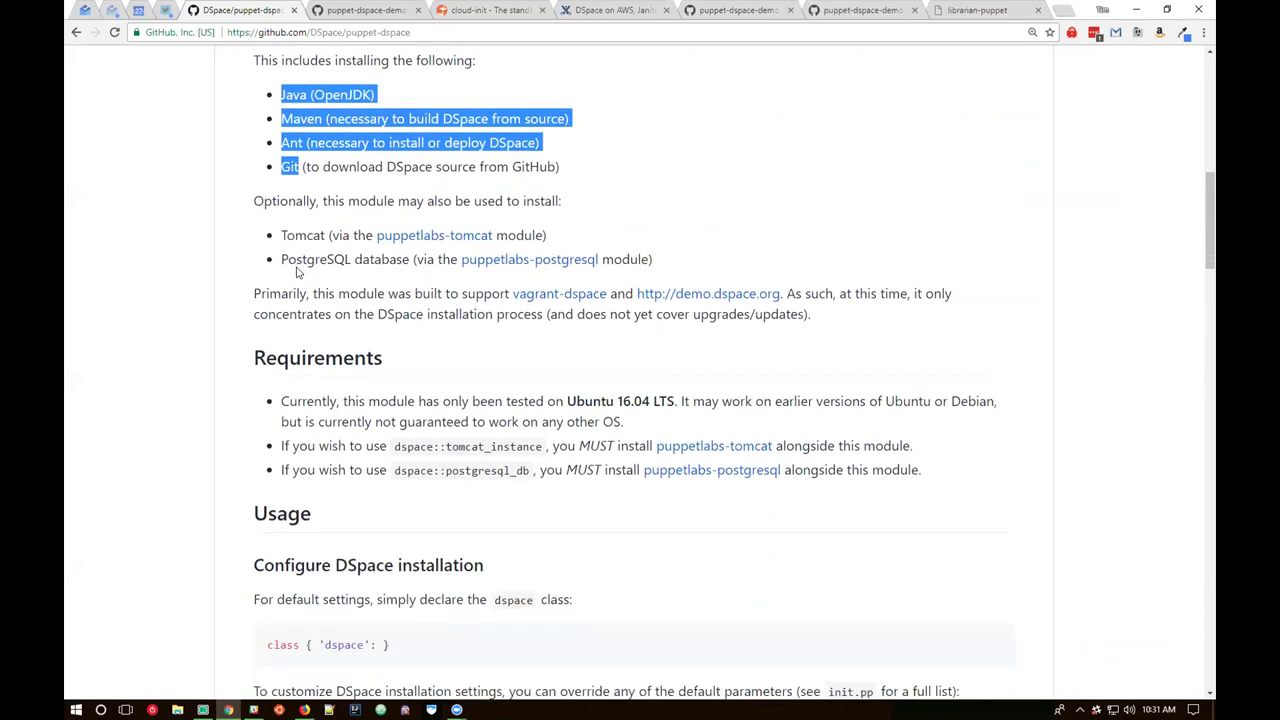
pyautogui.scroll(-2, 400, 150)
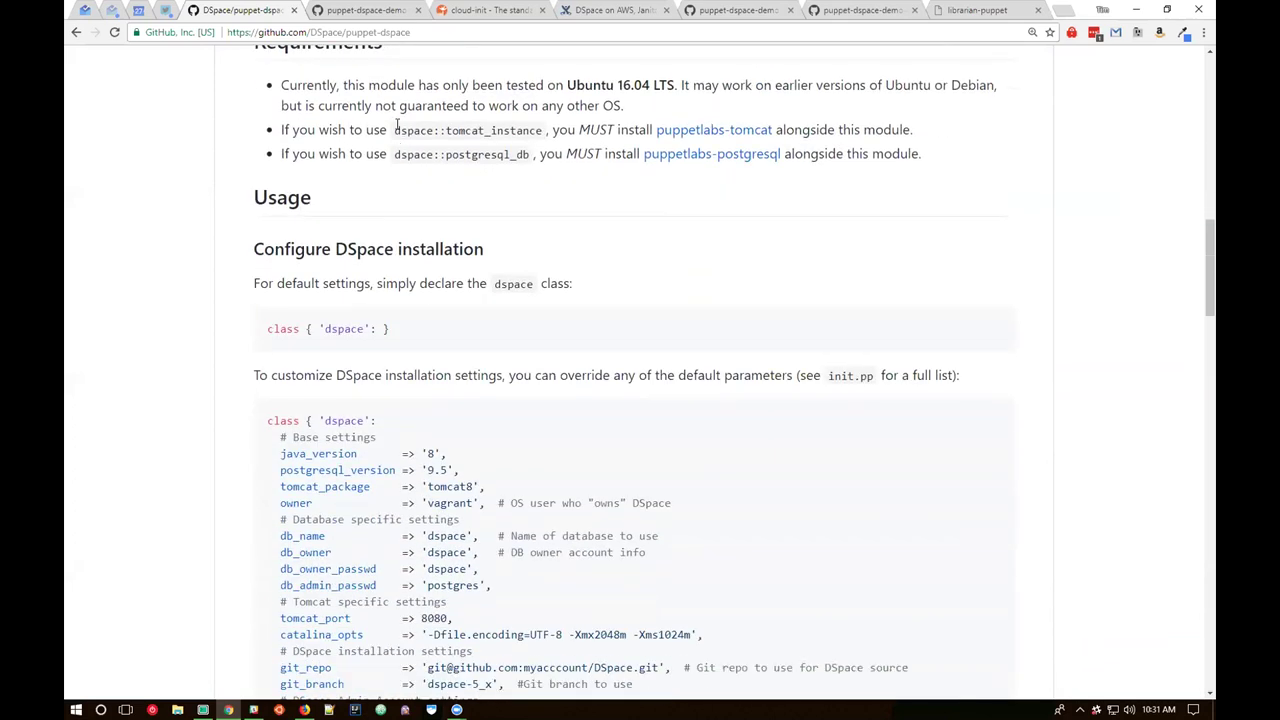
pyautogui.moveTo(395, 130); pyautogui.dragTo(545, 130)
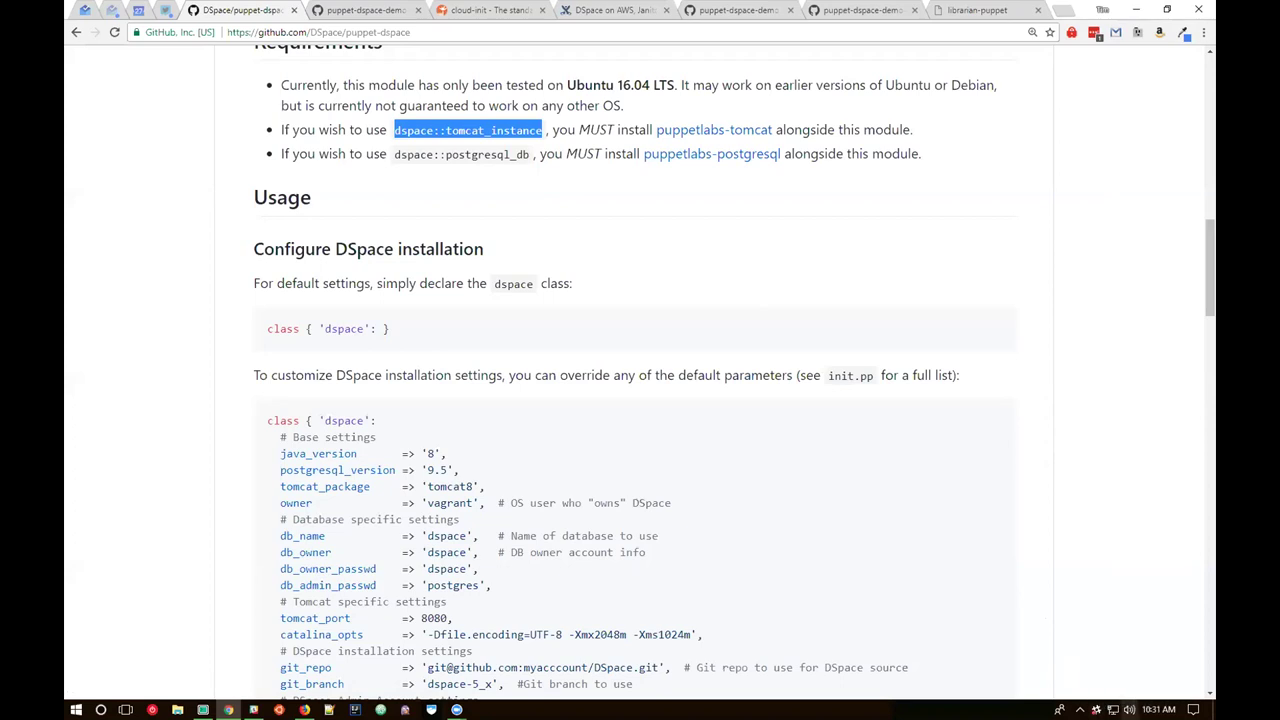
# - Open the puppetlabs-tomcat repository linked under Requirements and look through its README, including the setup requirements
pyautogui.scroll(2, 848, 318)
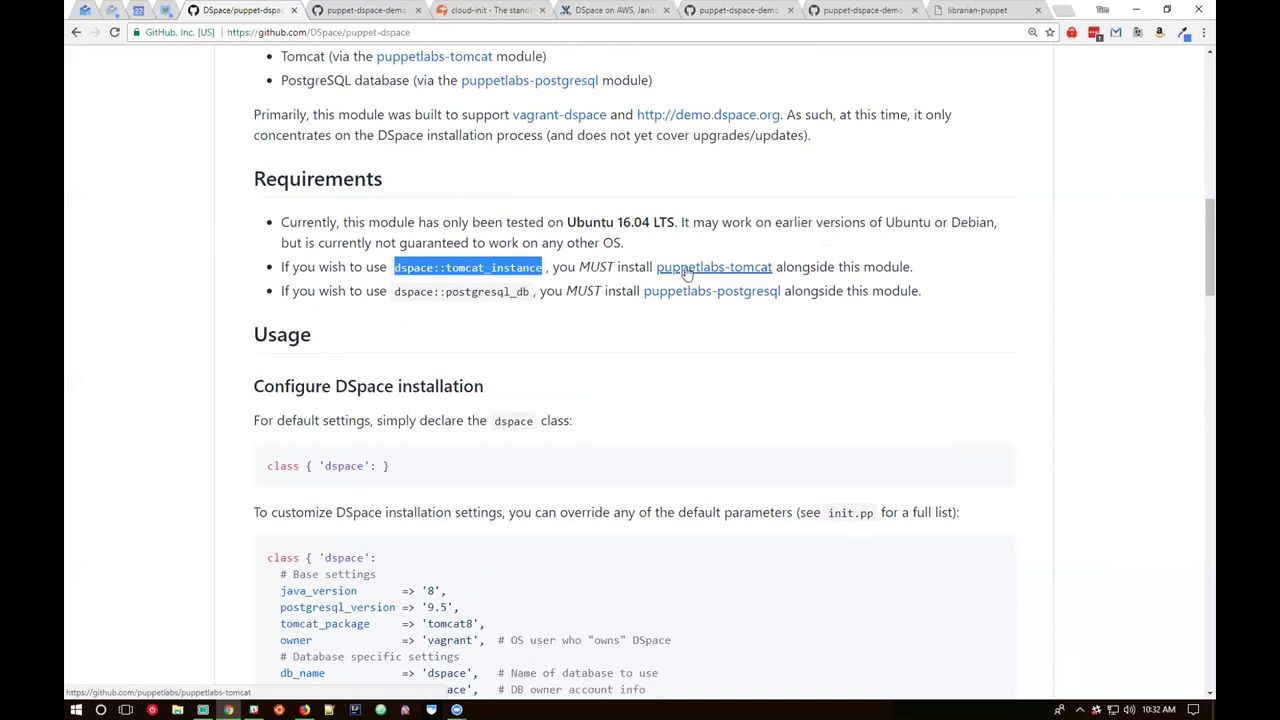
pyautogui.click(693, 272)
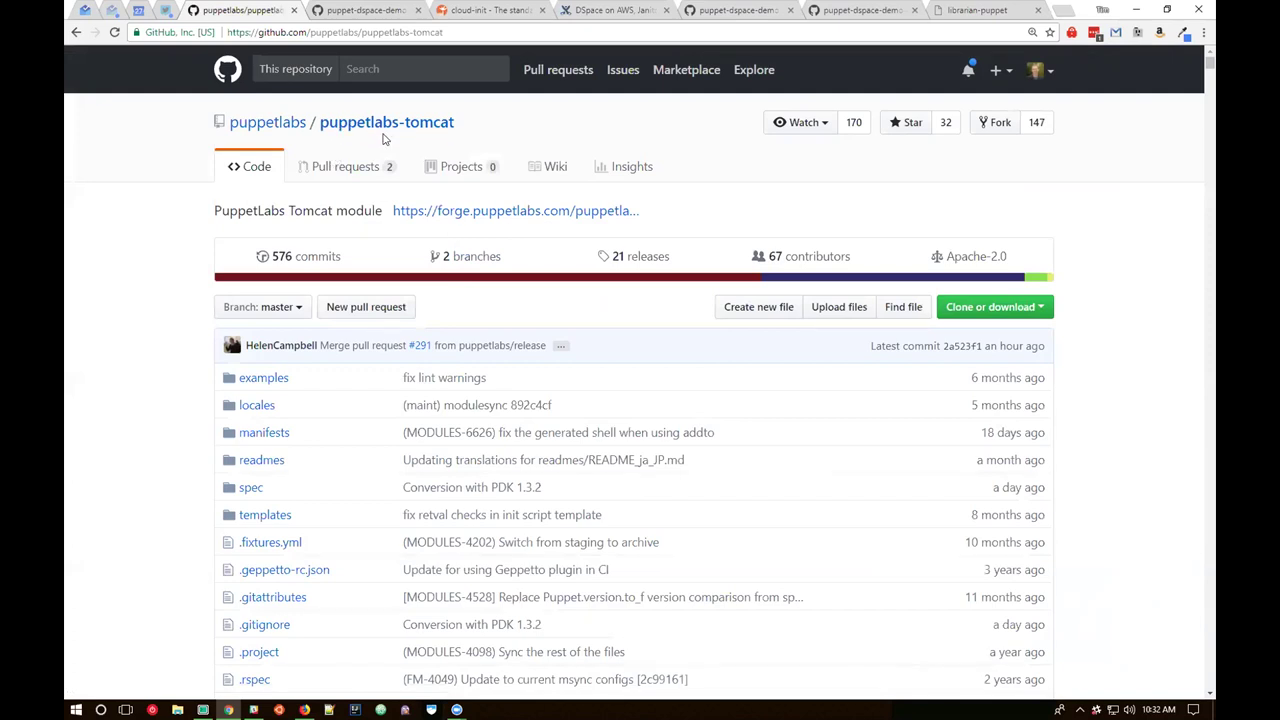
pyautogui.scroll(-1, 383, 140)
pyautogui.scroll(-8, 383, 140)
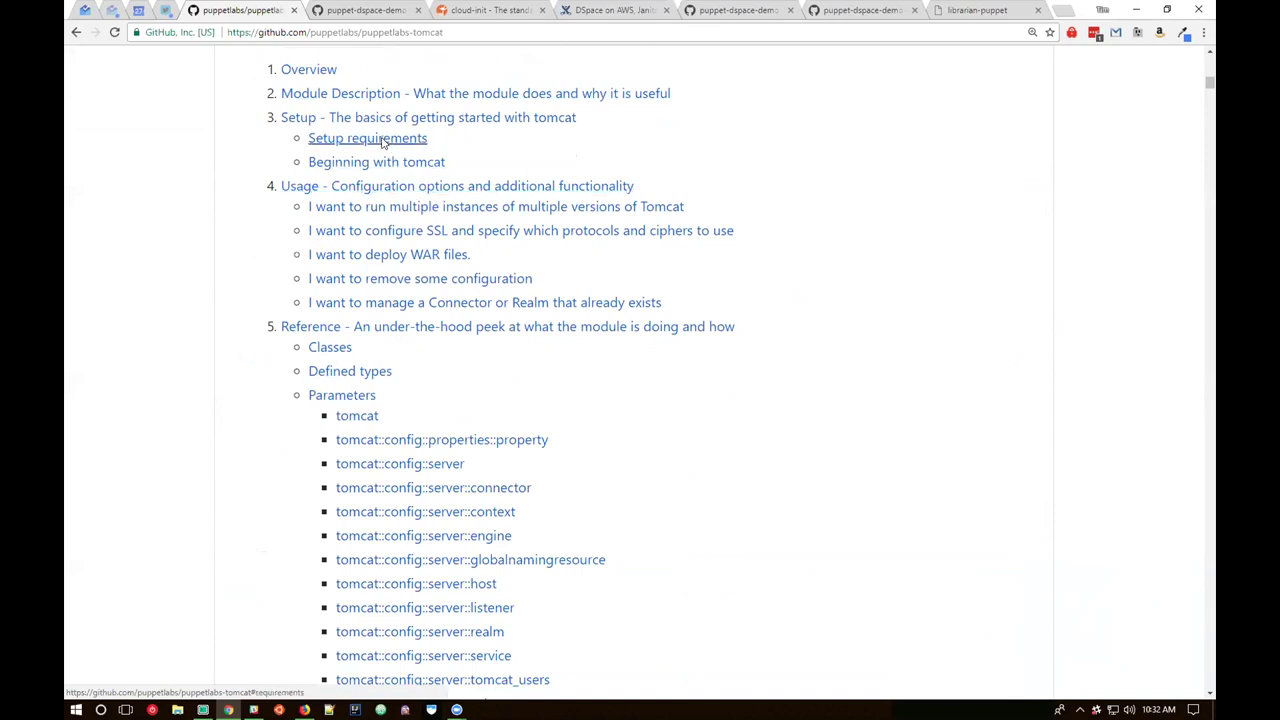
pyautogui.click(383, 143)
pyautogui.scroll(12, 381, 143)
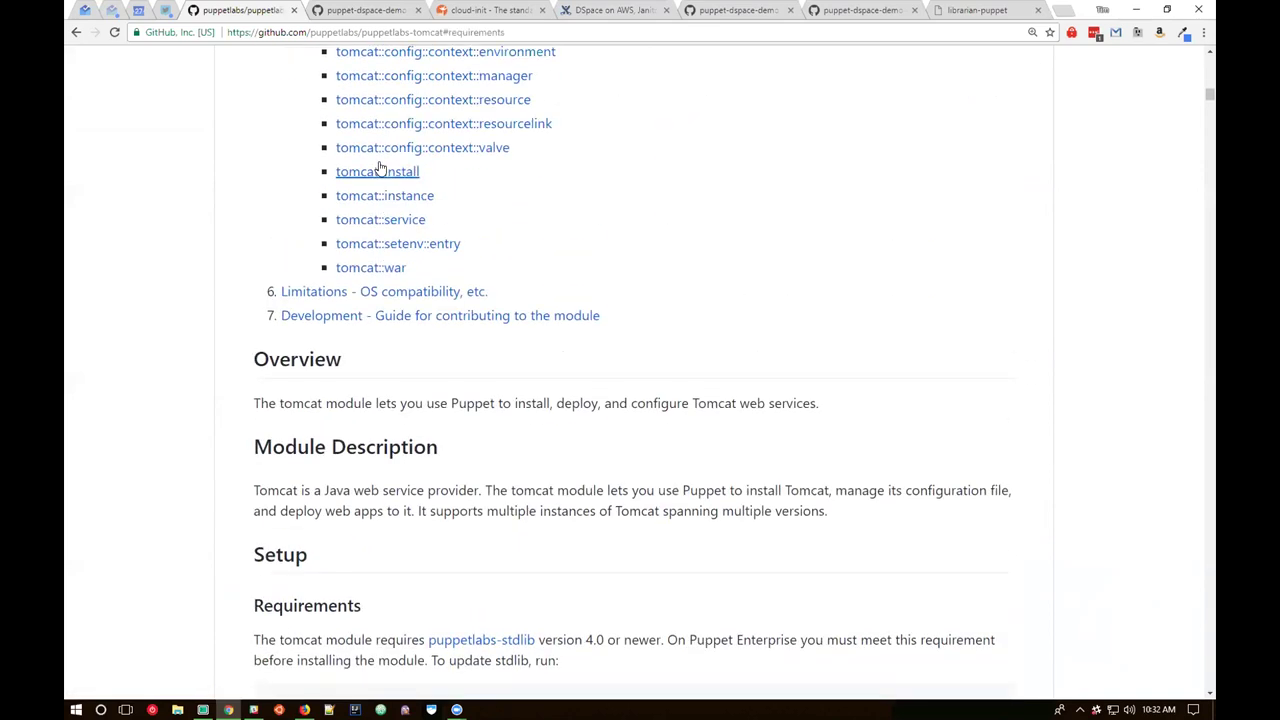
pyautogui.scroll(15, 380, 185)
# - Open the tomcat module's Puppet Forge page, check its operating system compatibility and highlight Puppet >= 4.7.0 < 6.0.0
pyautogui.click(514, 214)
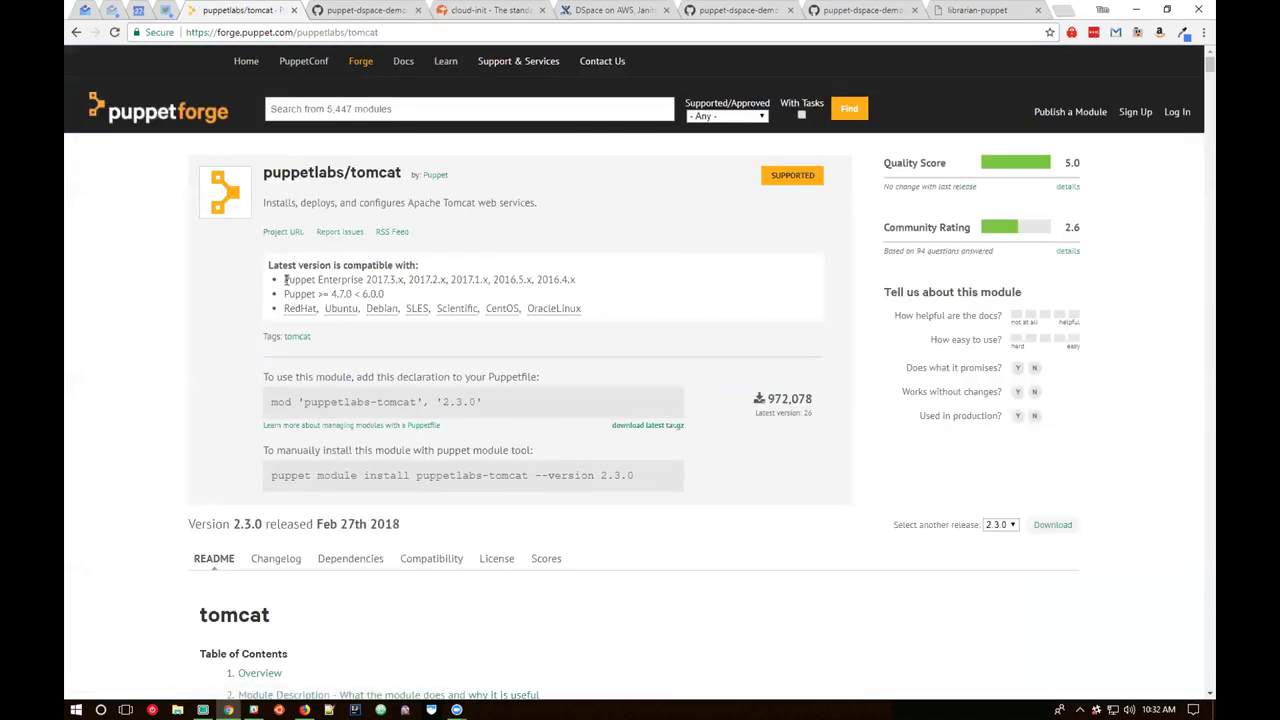
pyautogui.moveTo(352, 314)
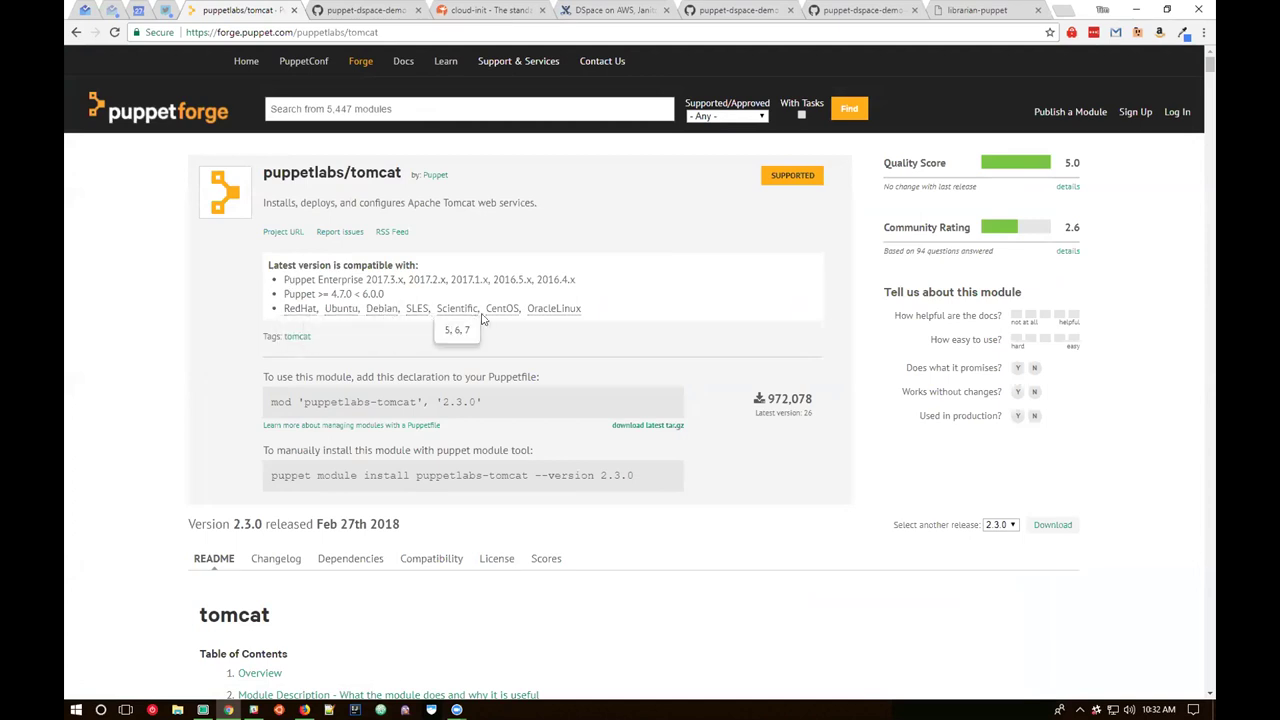
pyautogui.moveTo(285, 294); pyautogui.dragTo(388, 296)
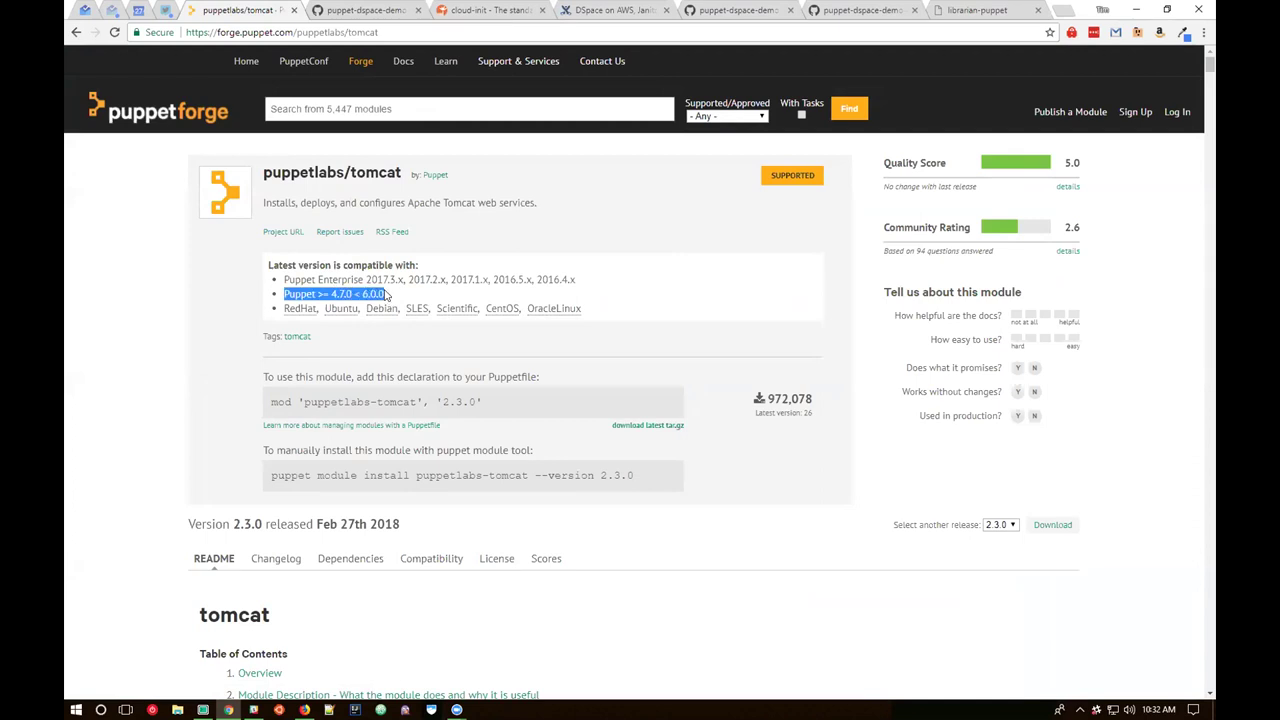
pyautogui.scroll(-1, 385, 320)
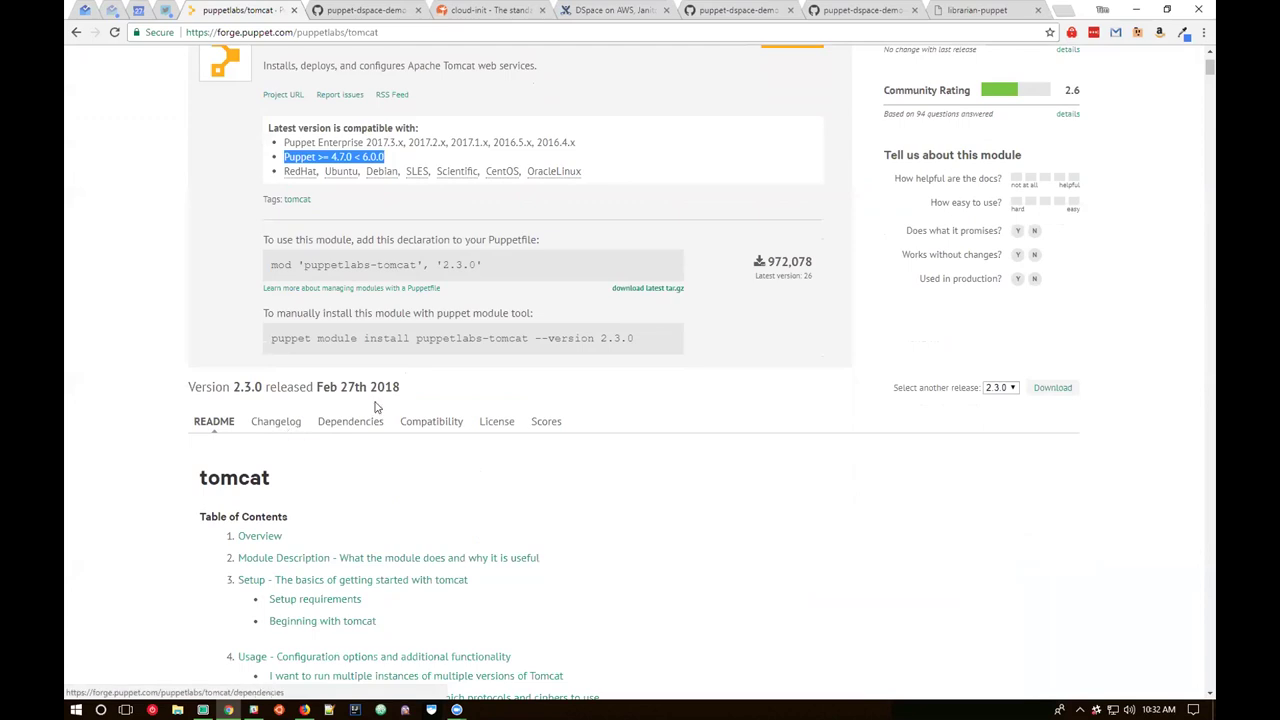
pyautogui.scroll(1, 374, 406)
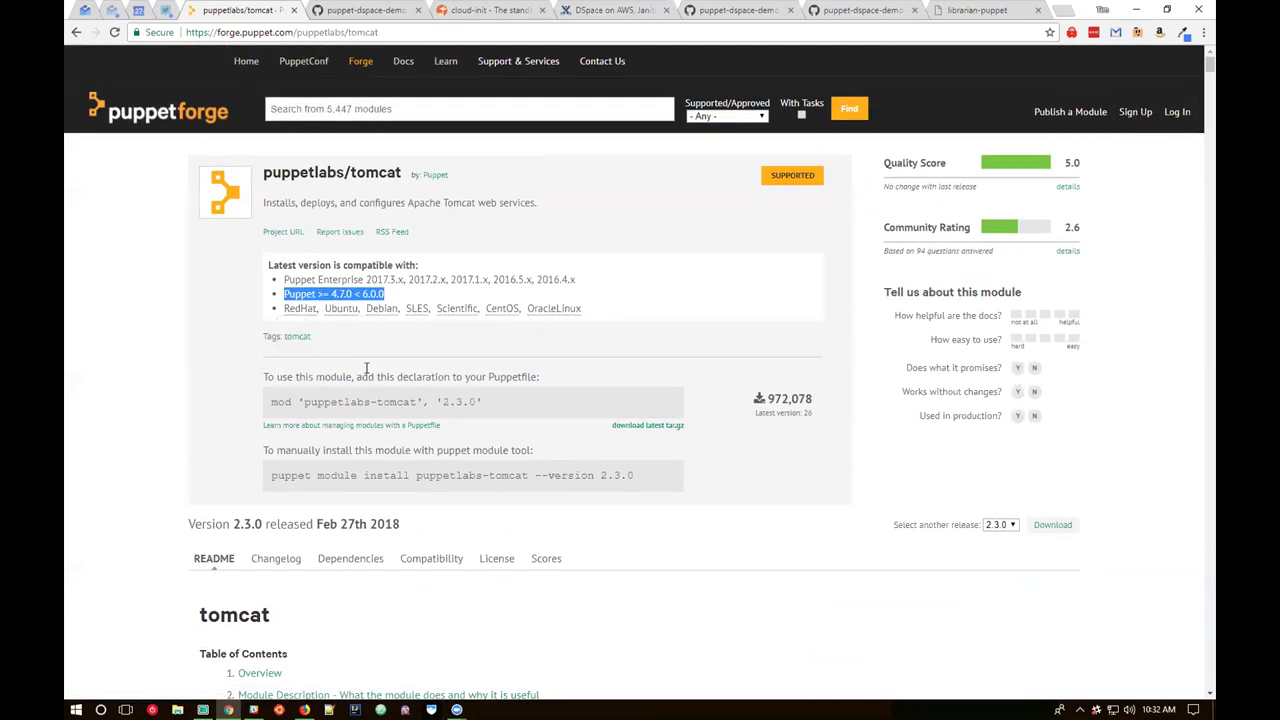
# - View the list of available tomcat module releases and close it without choosing another version
pyautogui.scroll(-1, 430, 346)
pyautogui.click(997, 388)
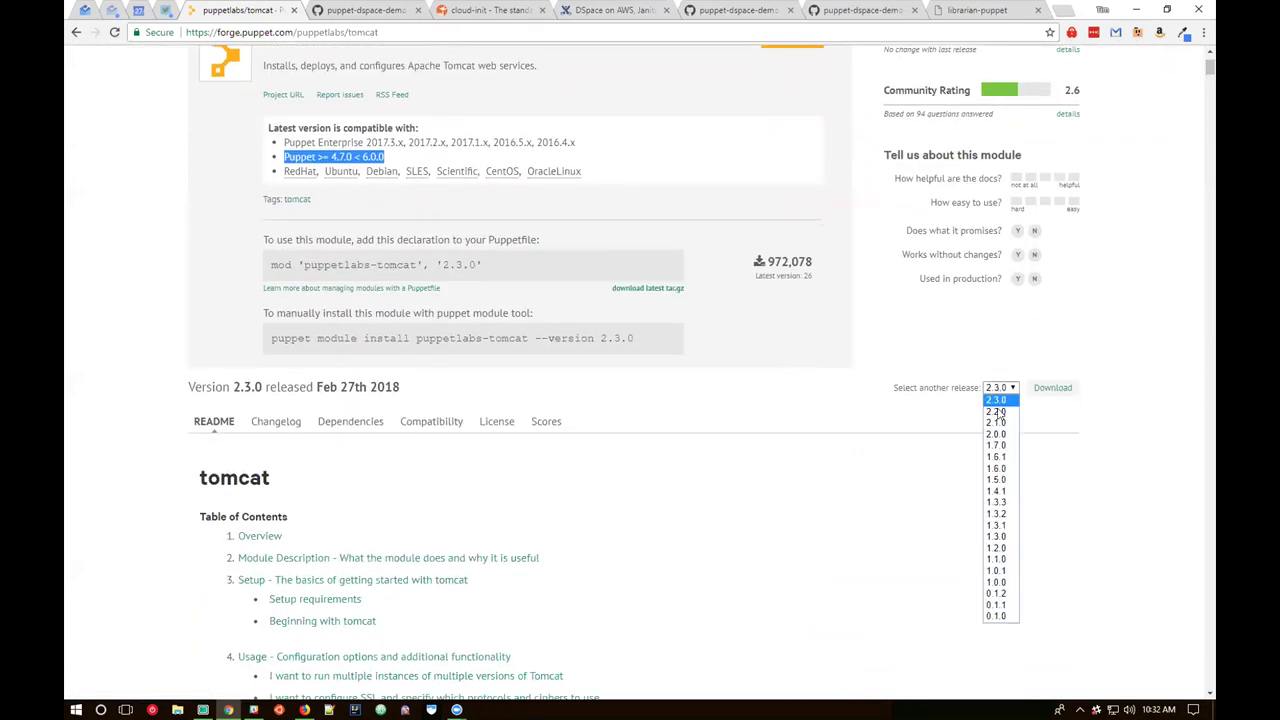
pyautogui.click(760, 432)
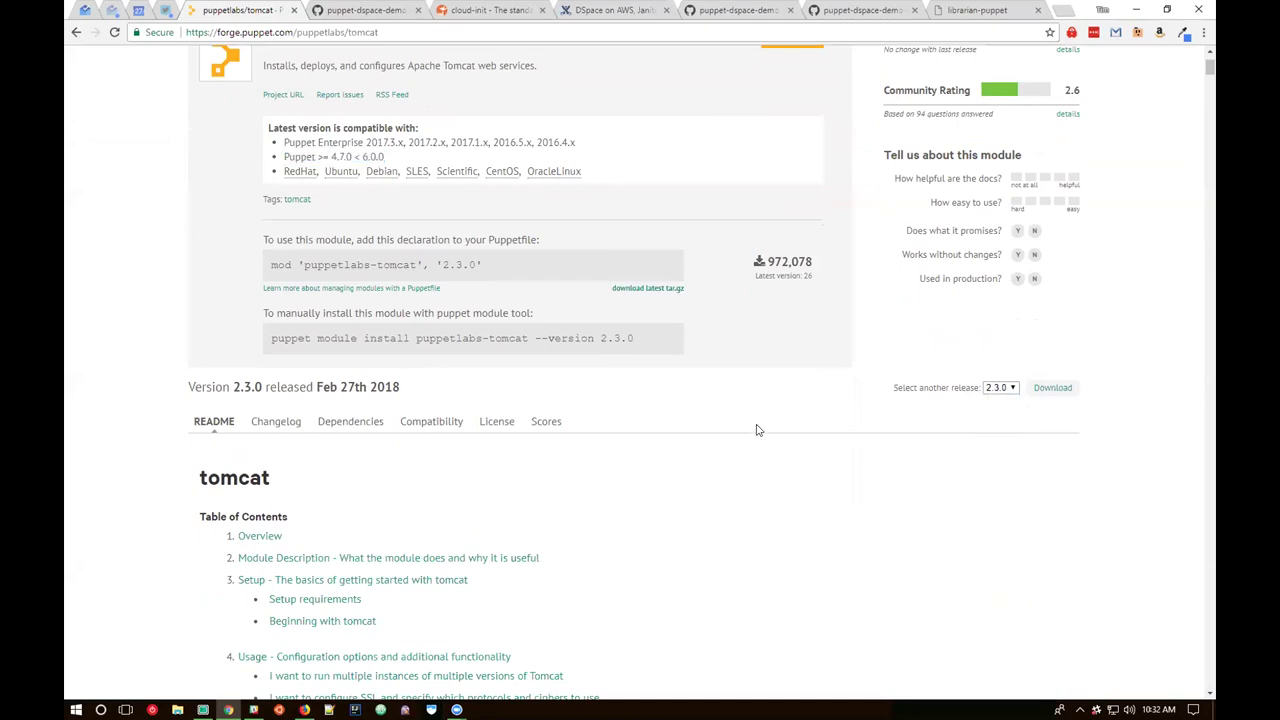
pyautogui.scroll(1, 744, 415)
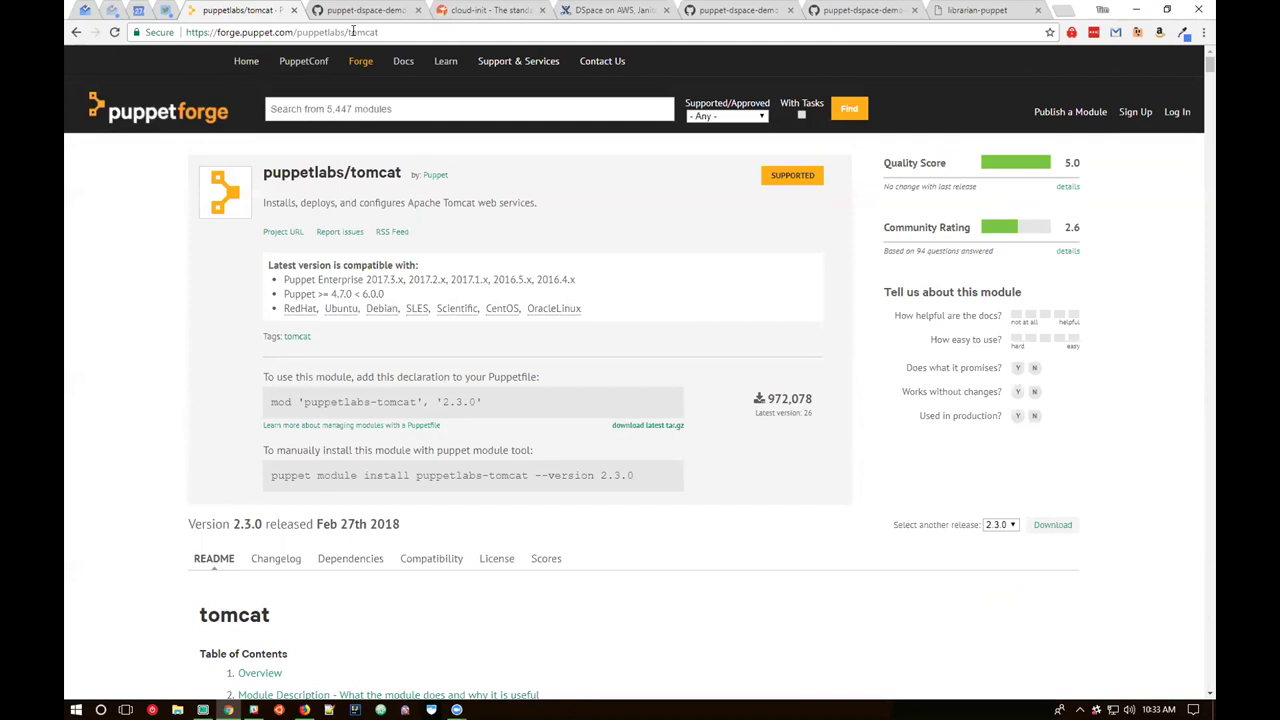
# - Go back to the puppetlabs-tomcat repository on GitHub and look over its file list
pyautogui.click(75, 33)
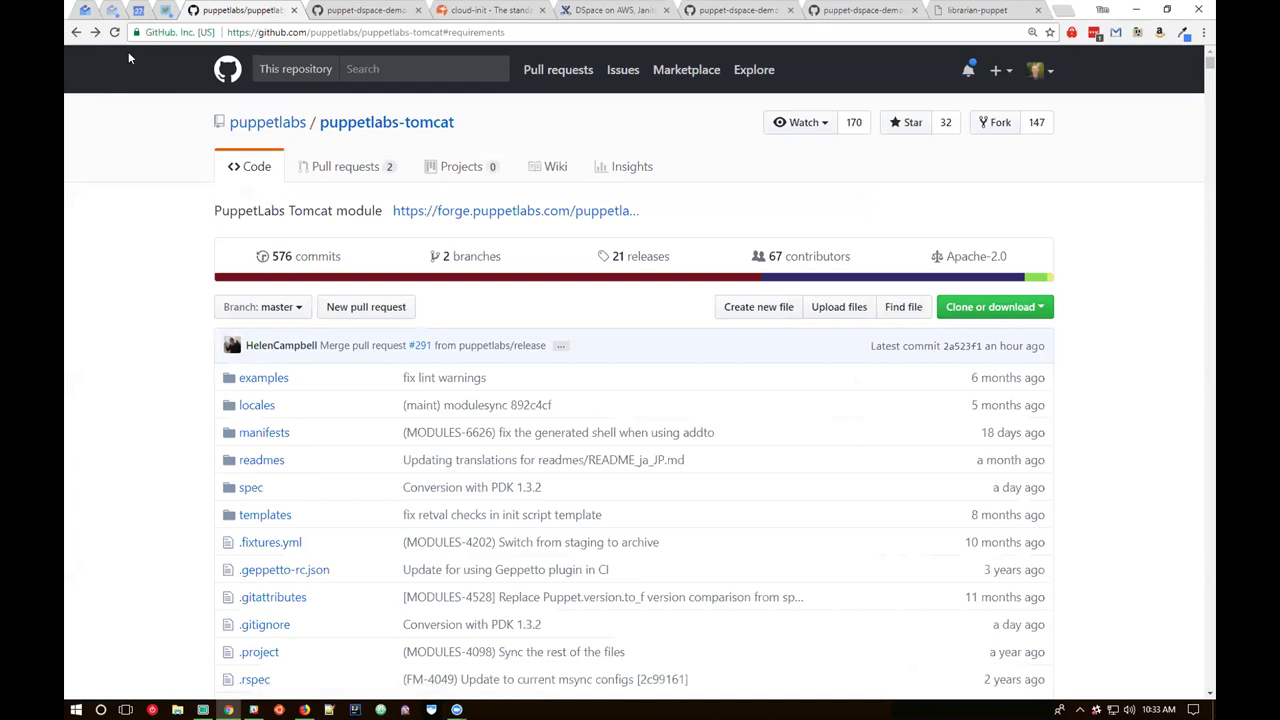
pyautogui.click(75, 33)
pyautogui.click(196, 51)
pyautogui.scroll(3, 421, 270)
pyautogui.scroll(2, 420, 265)
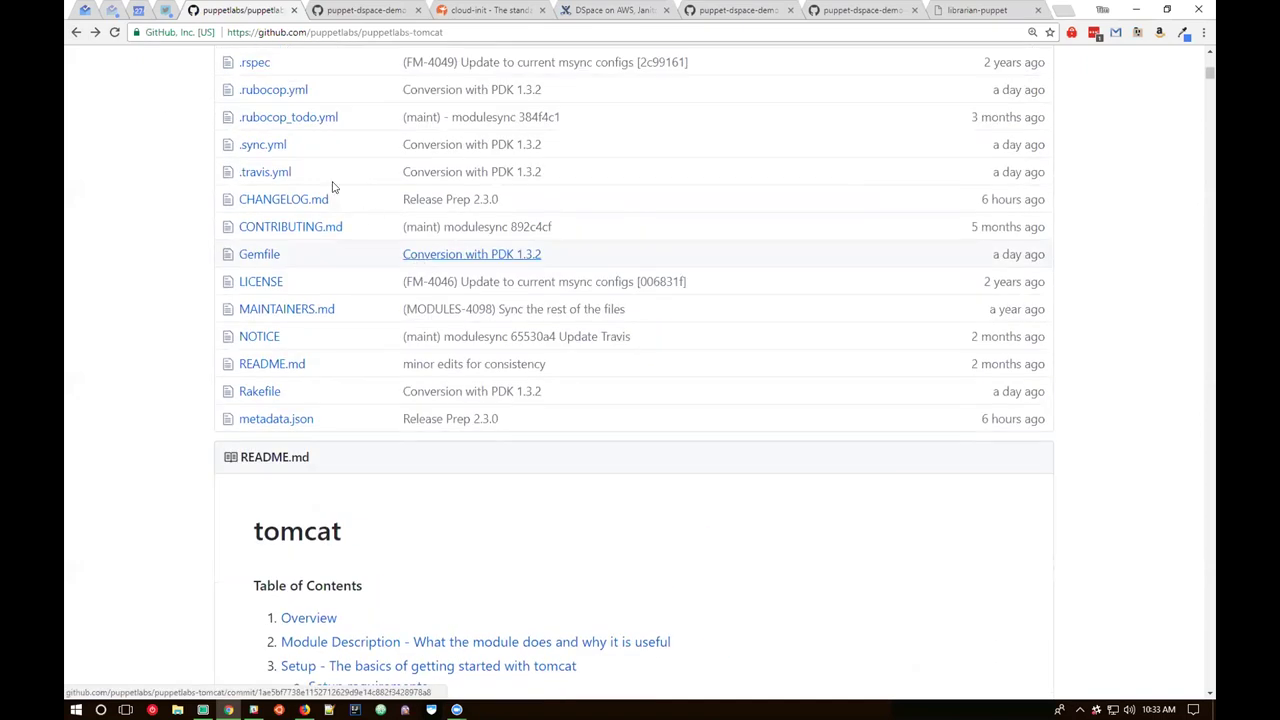
pyautogui.scroll(2, 229, 206)
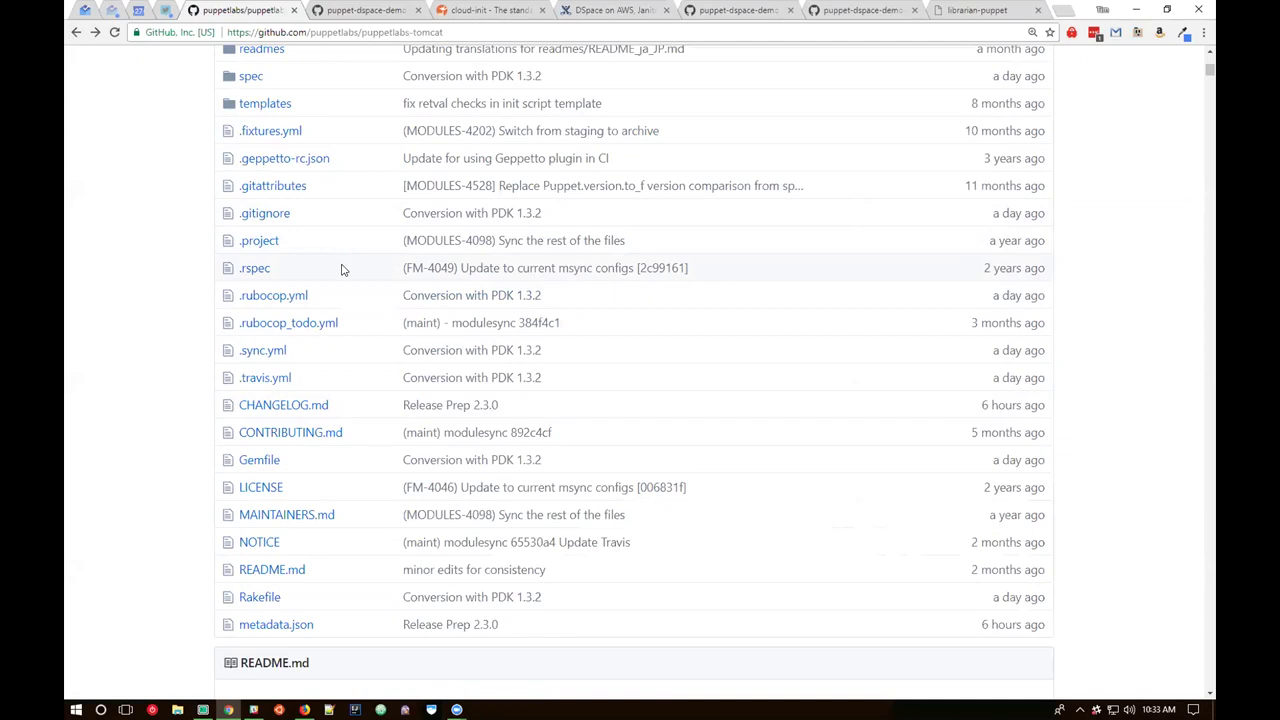
# - Open github.com/puppetlabs/puppetlabs-apache in place of the tomcat repository and look over its file list
pyautogui.scroll(3, 342, 290)
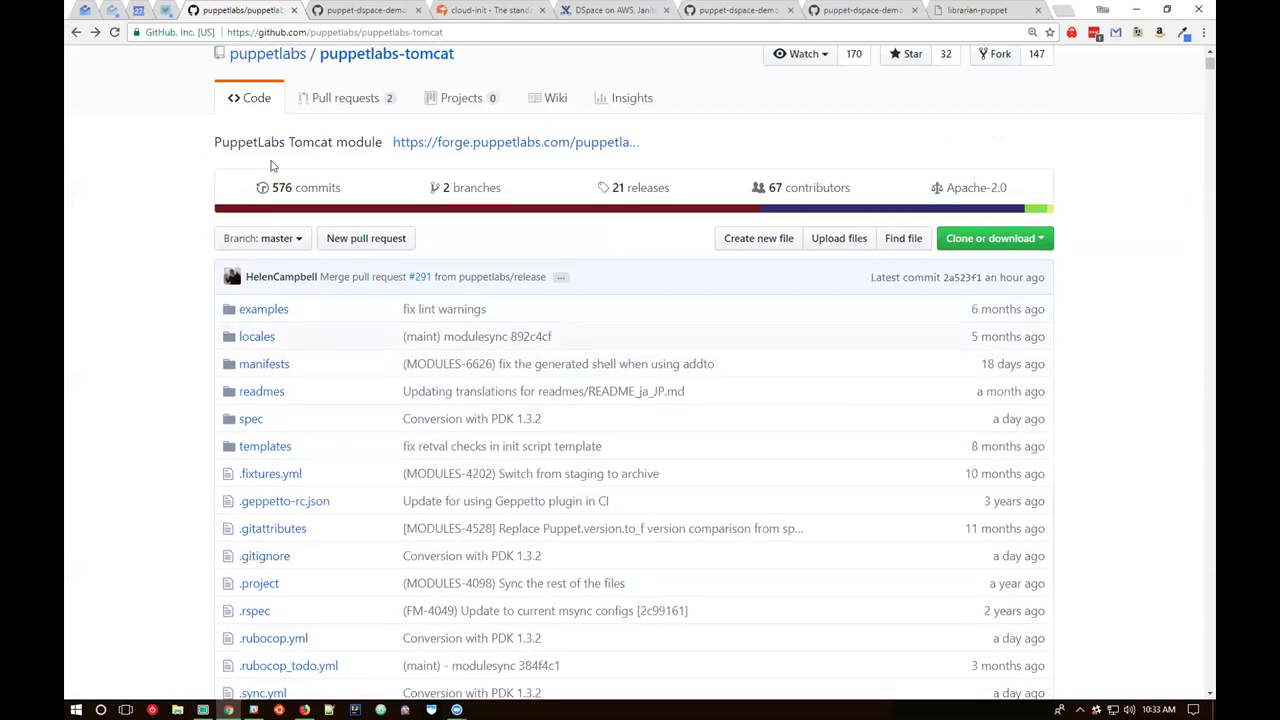
pyautogui.scroll(1, 293, 155)
pyautogui.moveTo(409, 32); pyautogui.dragTo(448, 33)
pyautogui.write('ap')
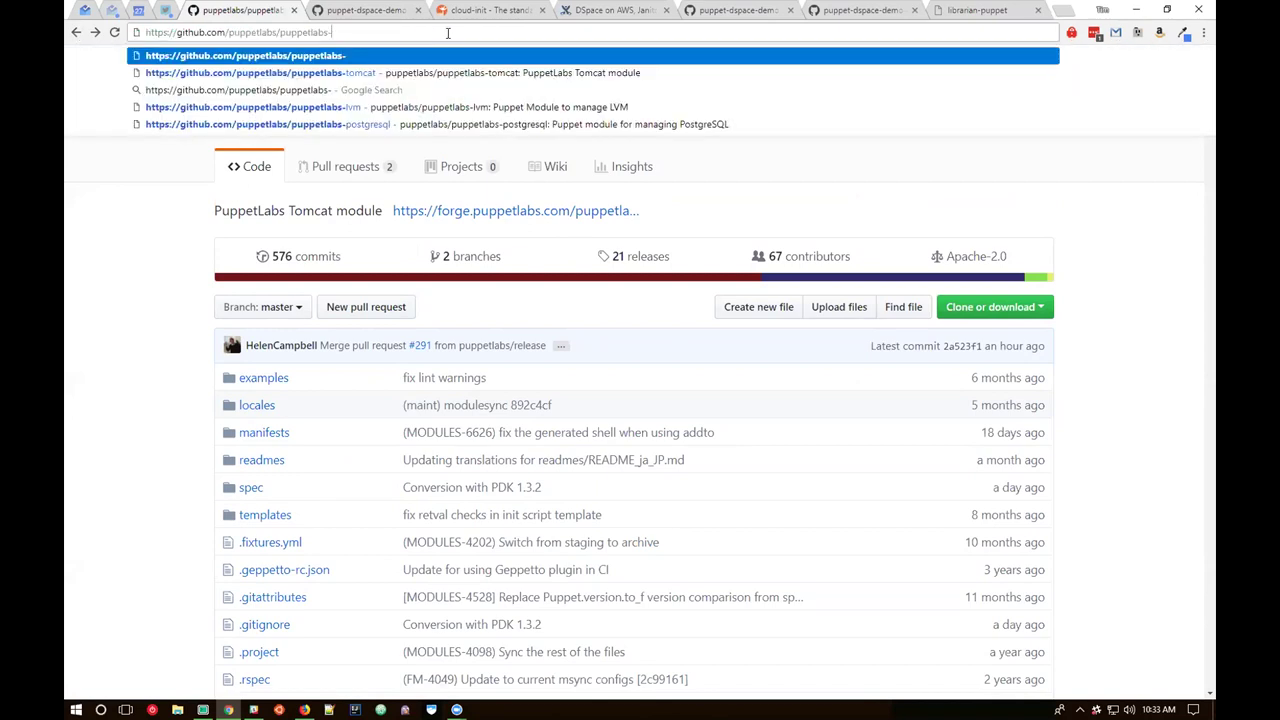
pyautogui.write('ache')
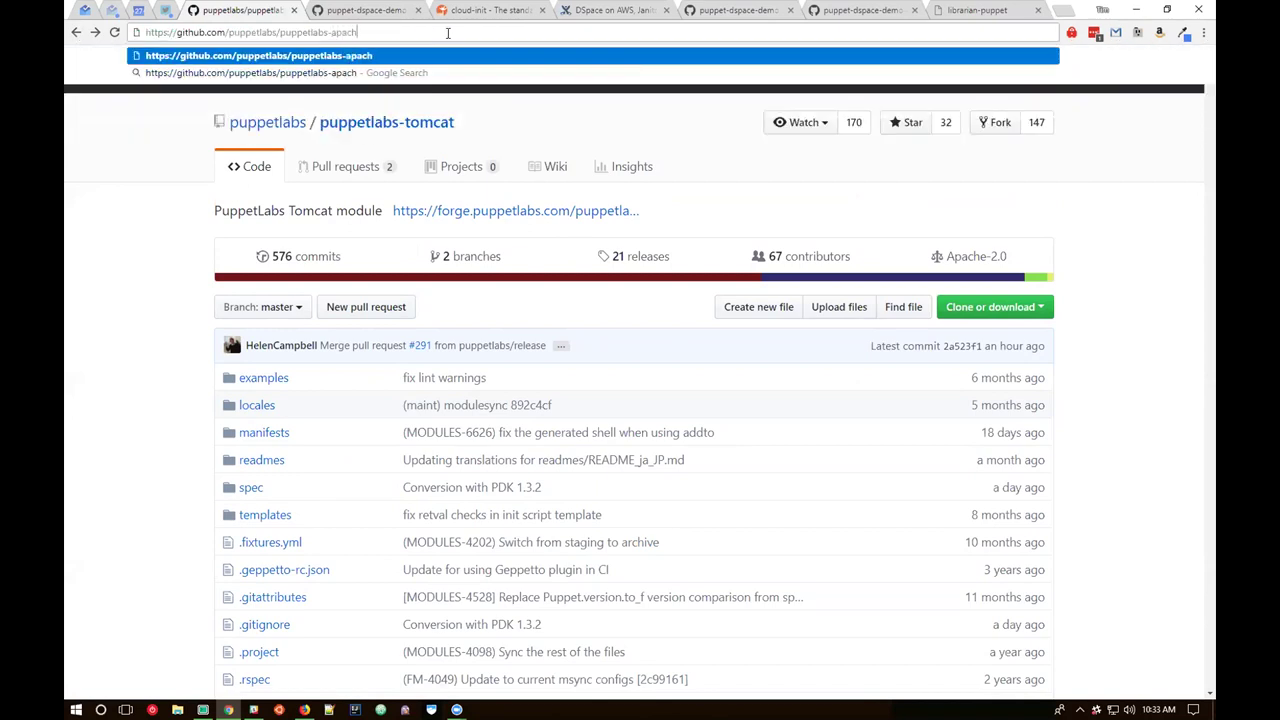
pyautogui.press('Return')
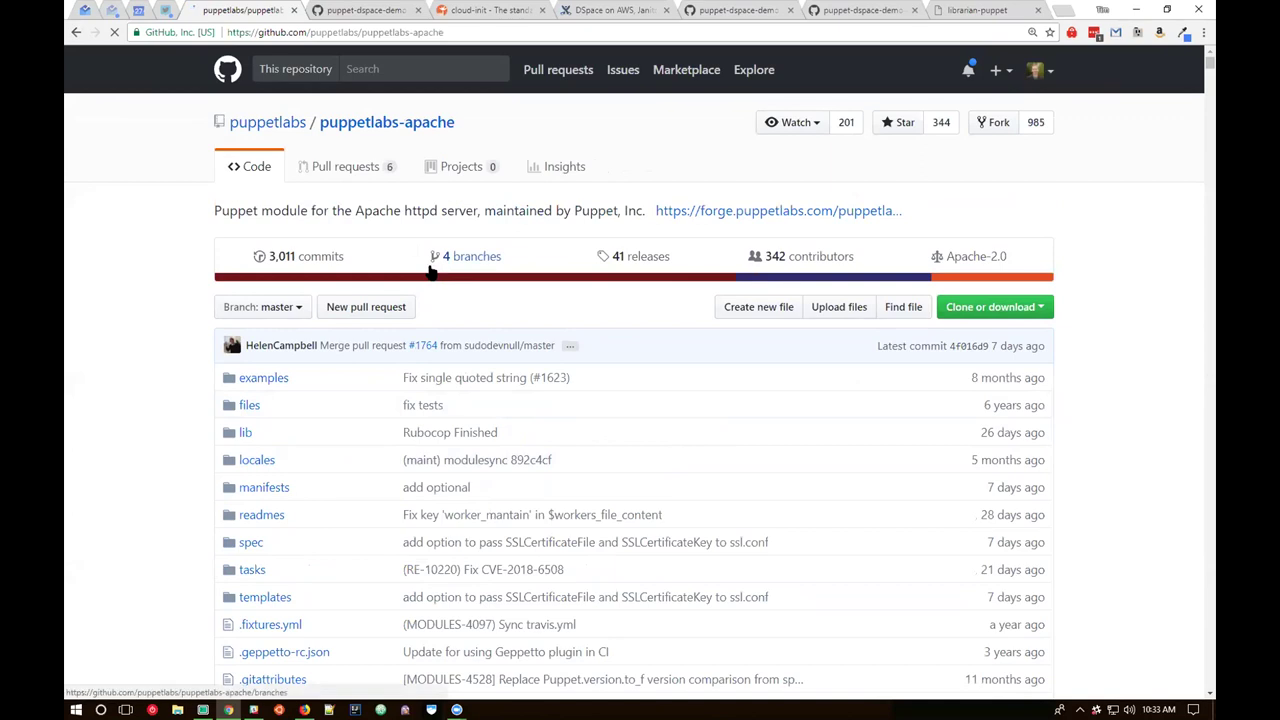
pyautogui.scroll(-3, 362, 202)
pyautogui.scroll(-2, 362, 198)
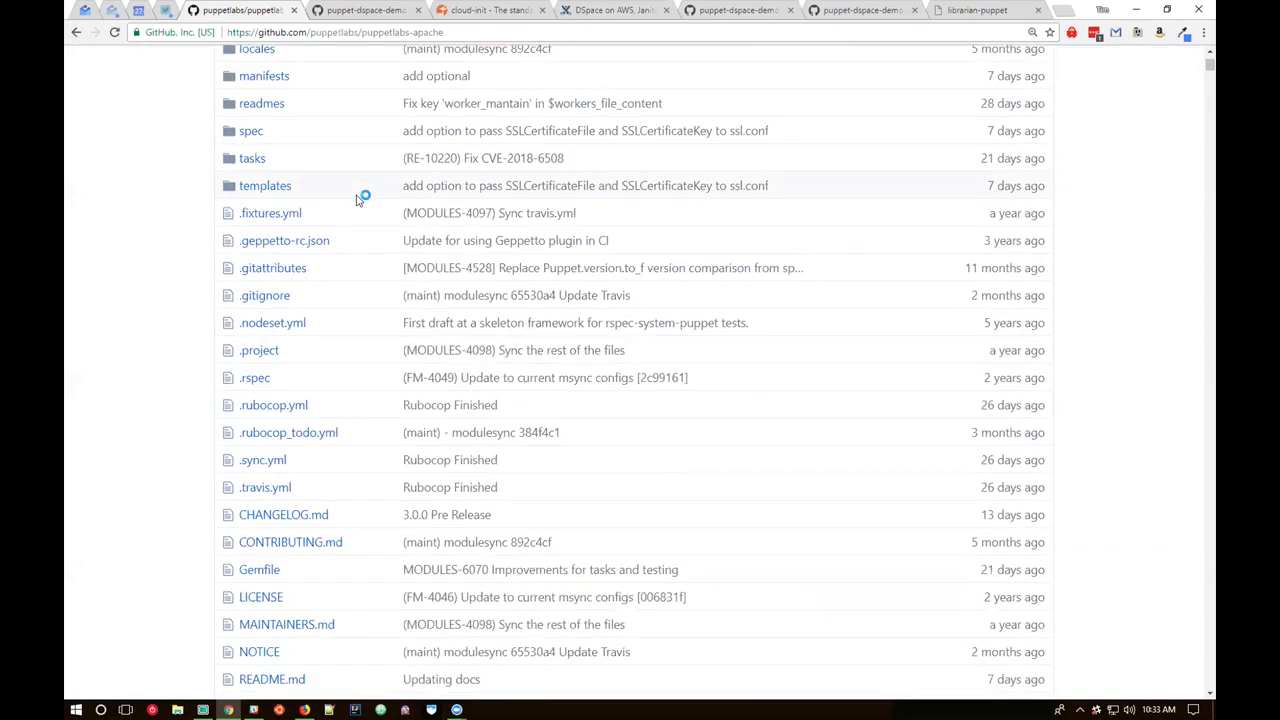
pyautogui.scroll(5, 362, 200)
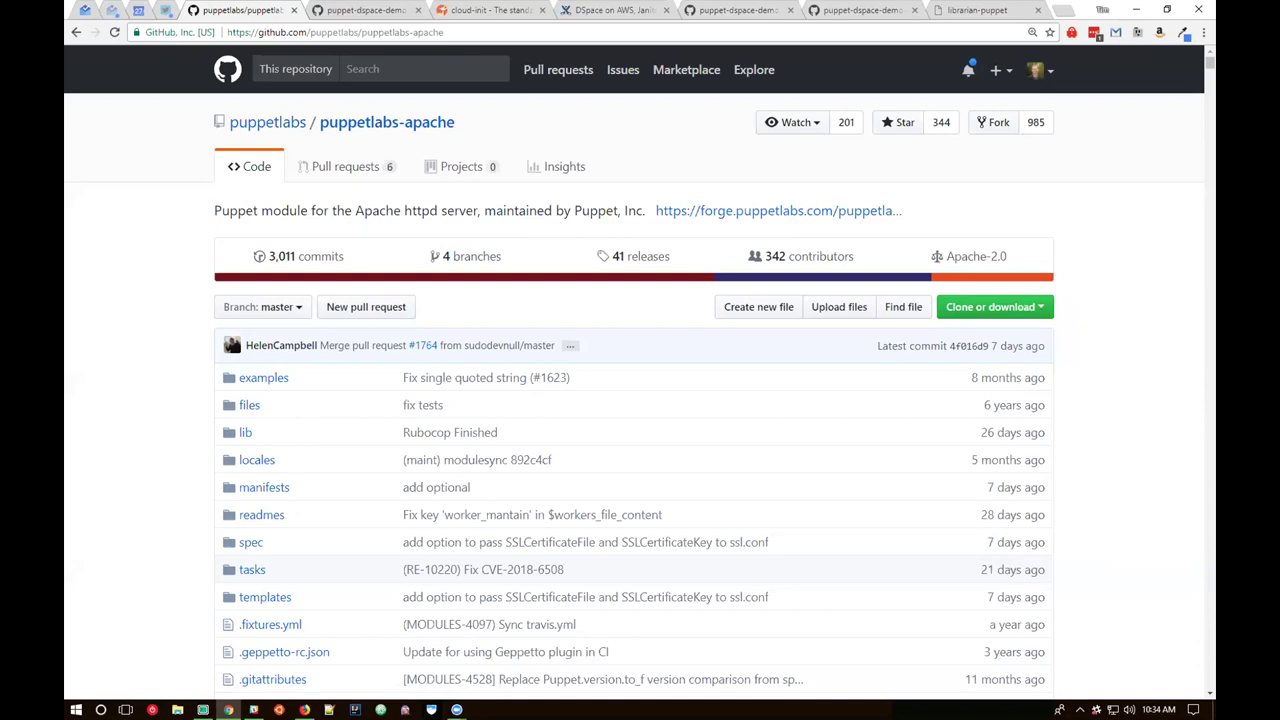
# - Switch to the ConsoleZ terminal, list /var/log, then change to /etc/puppet and list its contents
pyautogui.hotkey('alt', 'Tab')
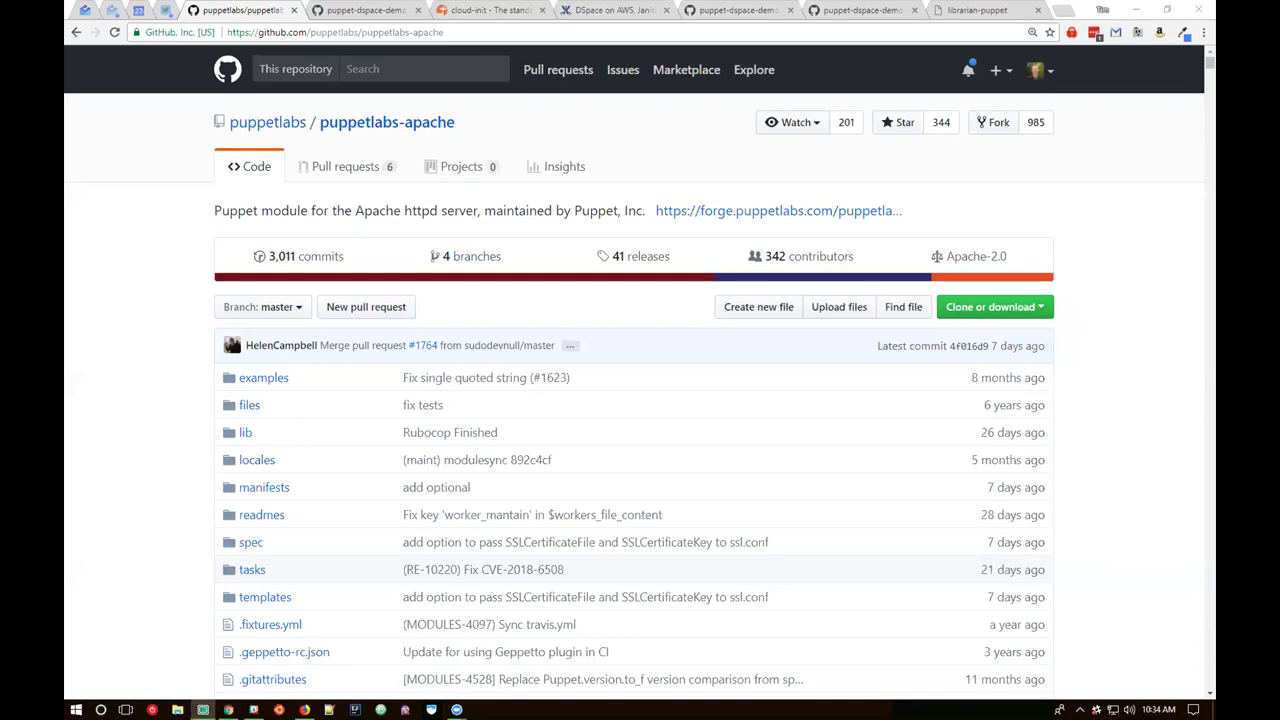
pyautogui.hotkey('alt', 'Tab')
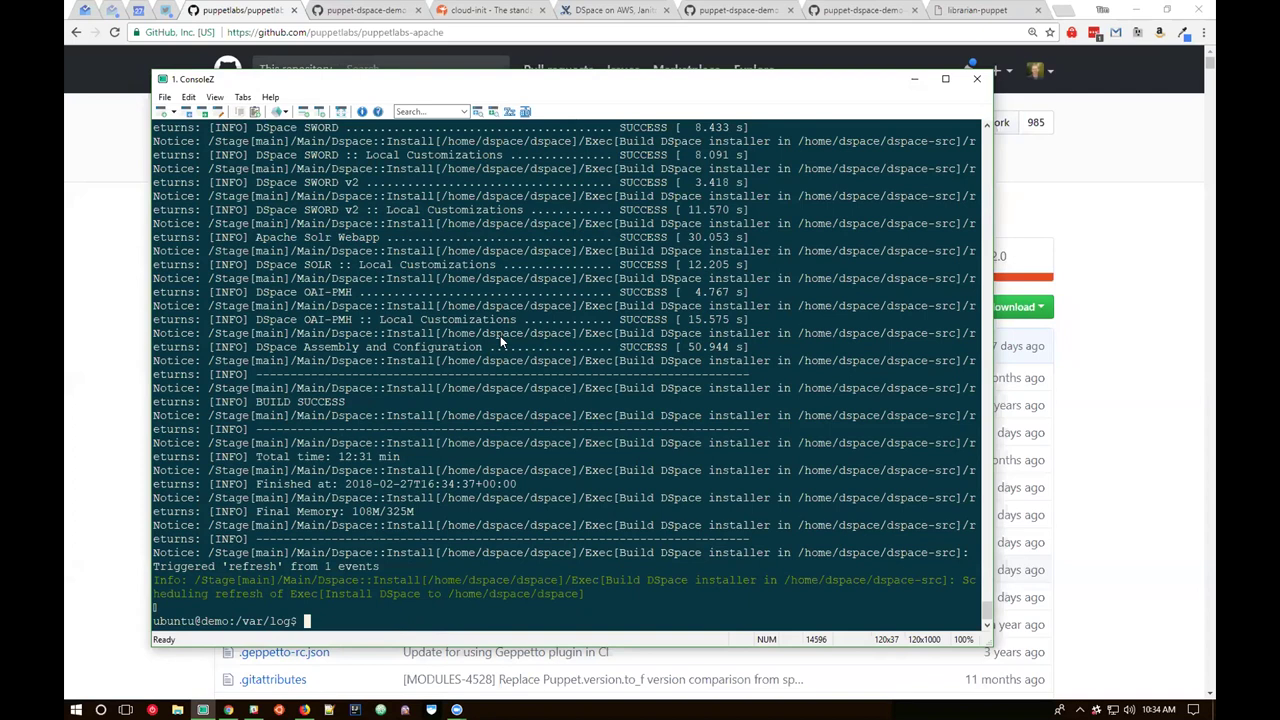
pyautogui.write('ls')
pyautogui.press('Return')
pyautogui.write('c')
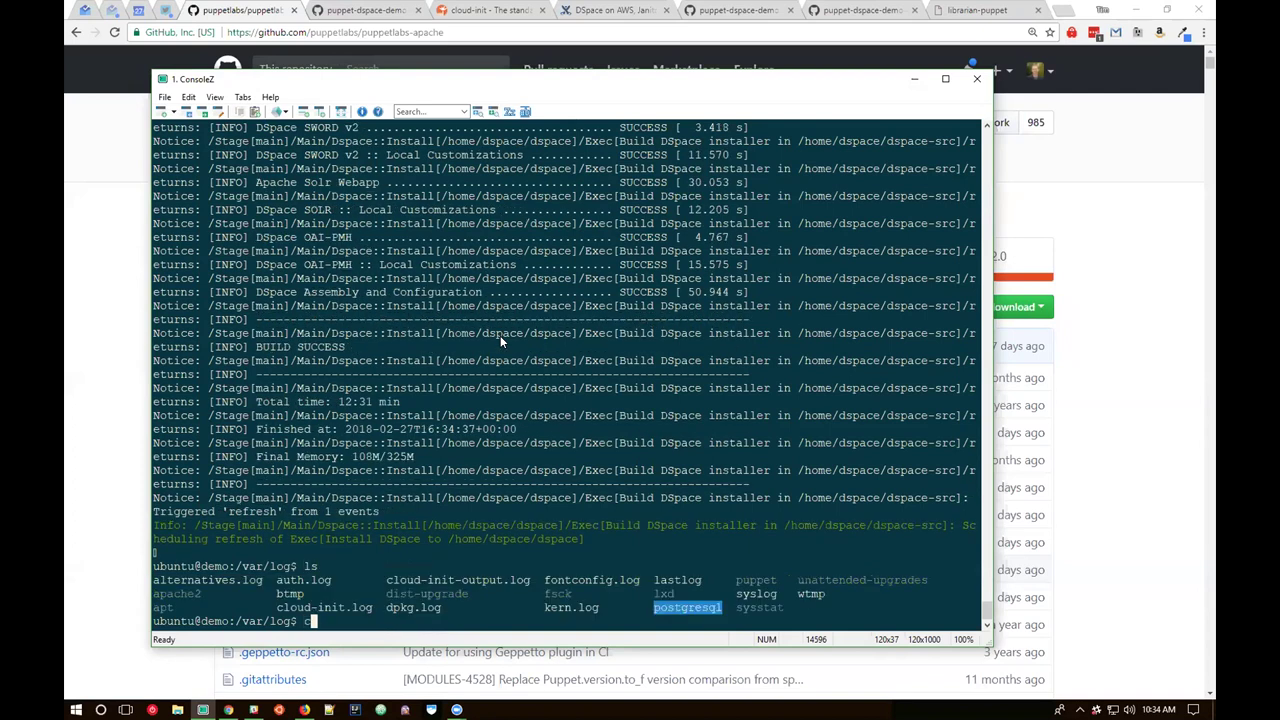
pyautogui.write('d /etc/puppet')
pyautogui.press('Return')
pyautogui.write('ls')
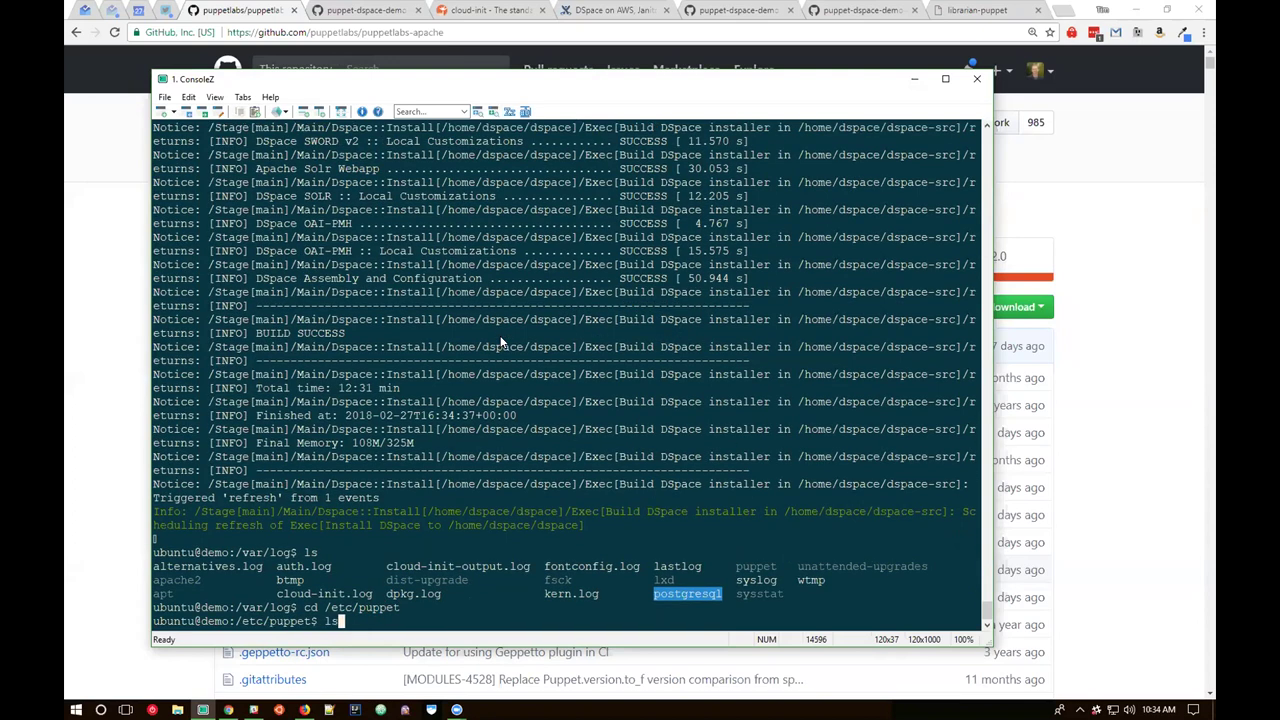
pyautogui.press('Return')
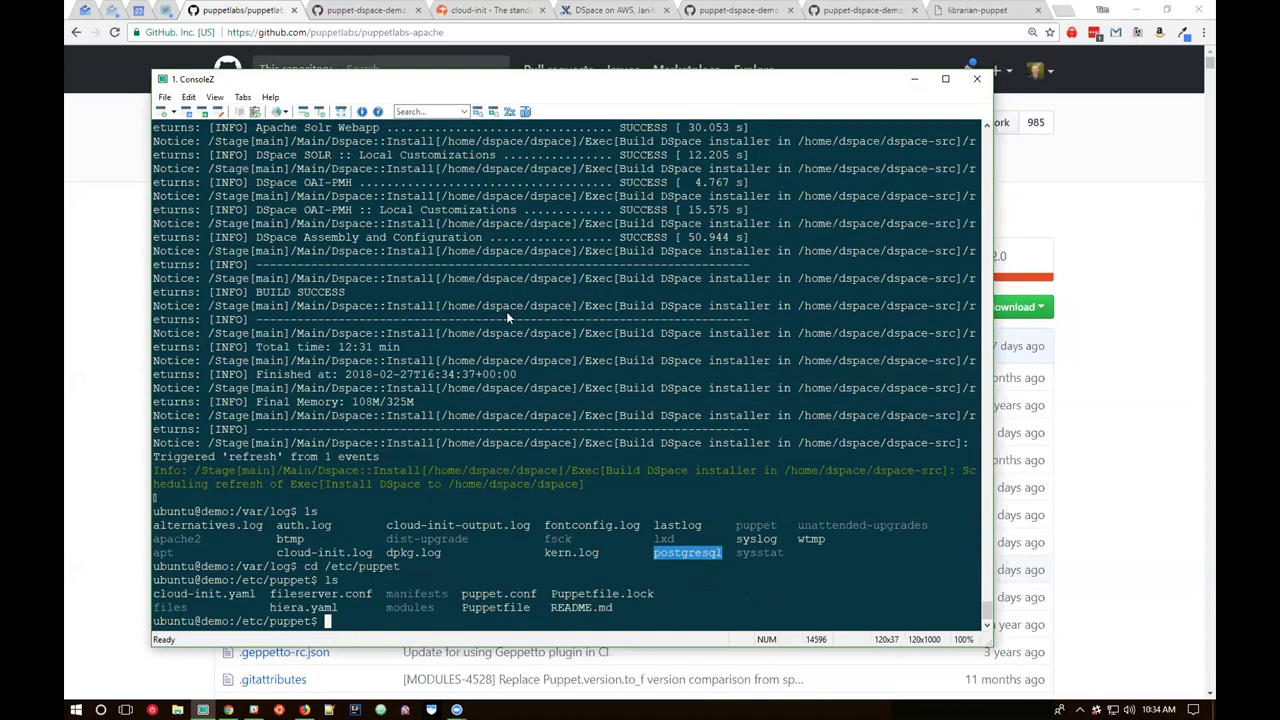
# - List /etc/puppet in long format including hidden files, then list the contents of its manifests directory
pyautogui.write('ls -al')
pyautogui.press('Return')
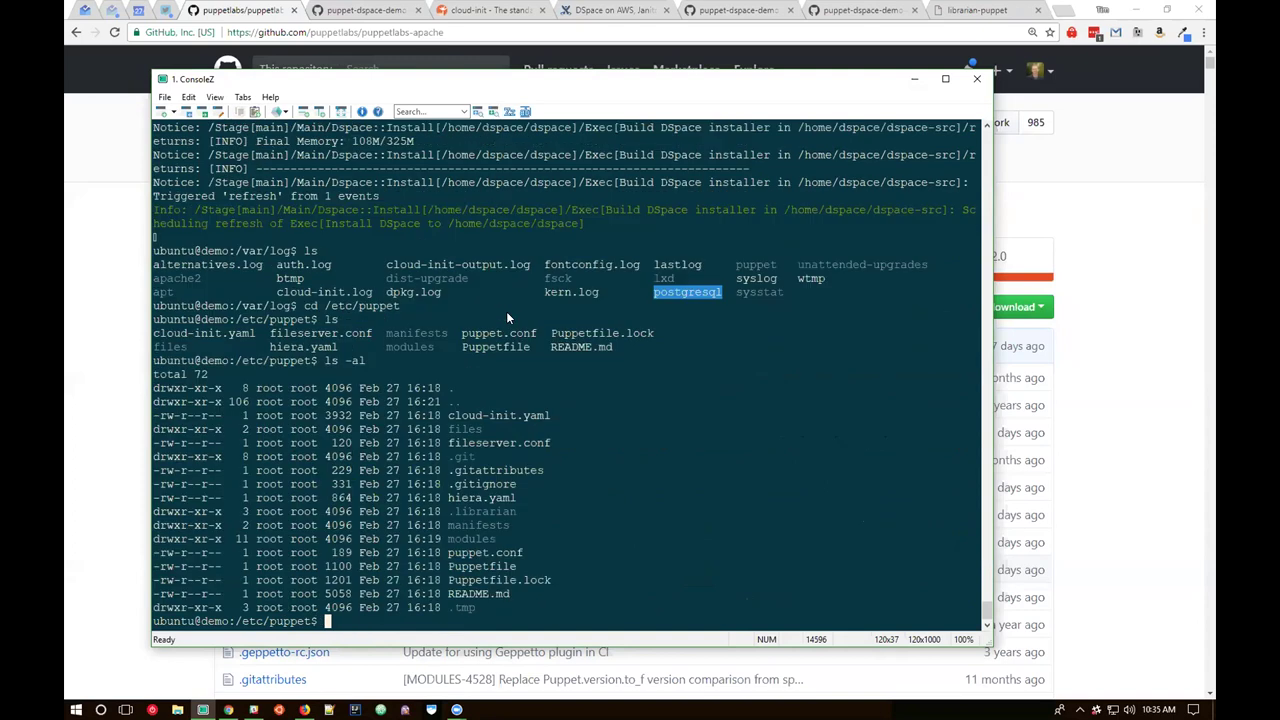
pyautogui.moveTo(446, 525); pyautogui.dragTo(505, 532)
pyautogui.write('ls man')
pyautogui.press('Tab')
pyautogui.press('Return')
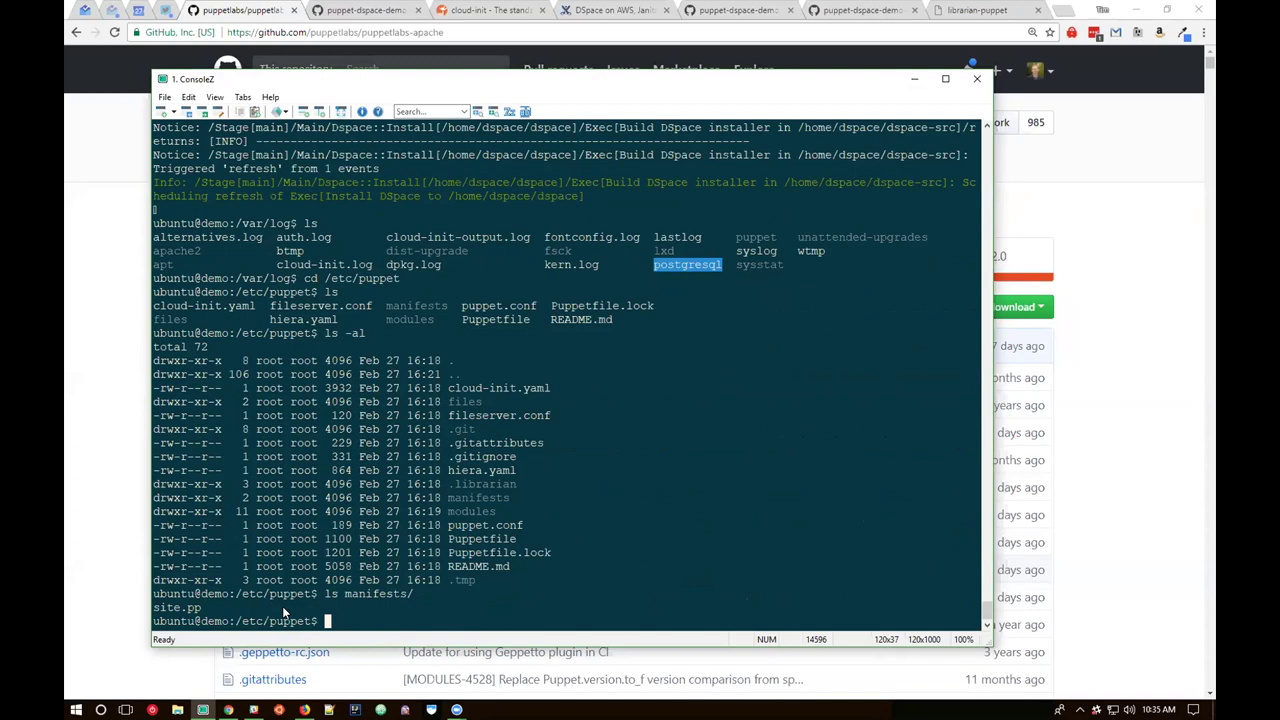
# - List the installed Puppet modules, highlight dspace, postgresql, tomcat and apache, and list /etc/puppet again
pyautogui.doubleClick(450, 516)
pyautogui.click(492, 511)
pyautogui.write('ls modules/')
pyautogui.press('Return')
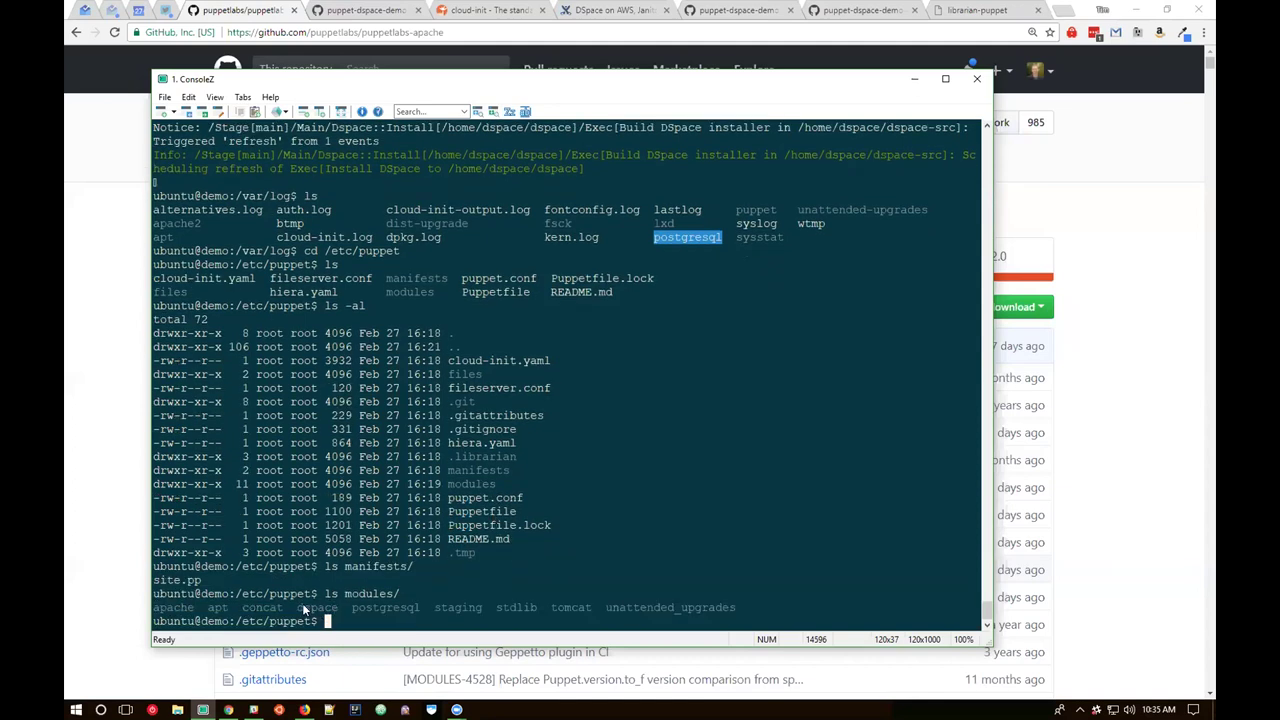
pyautogui.moveTo(297, 608); pyautogui.dragTo(340, 608)
pyautogui.moveTo(352, 608); pyautogui.dragTo(419, 609)
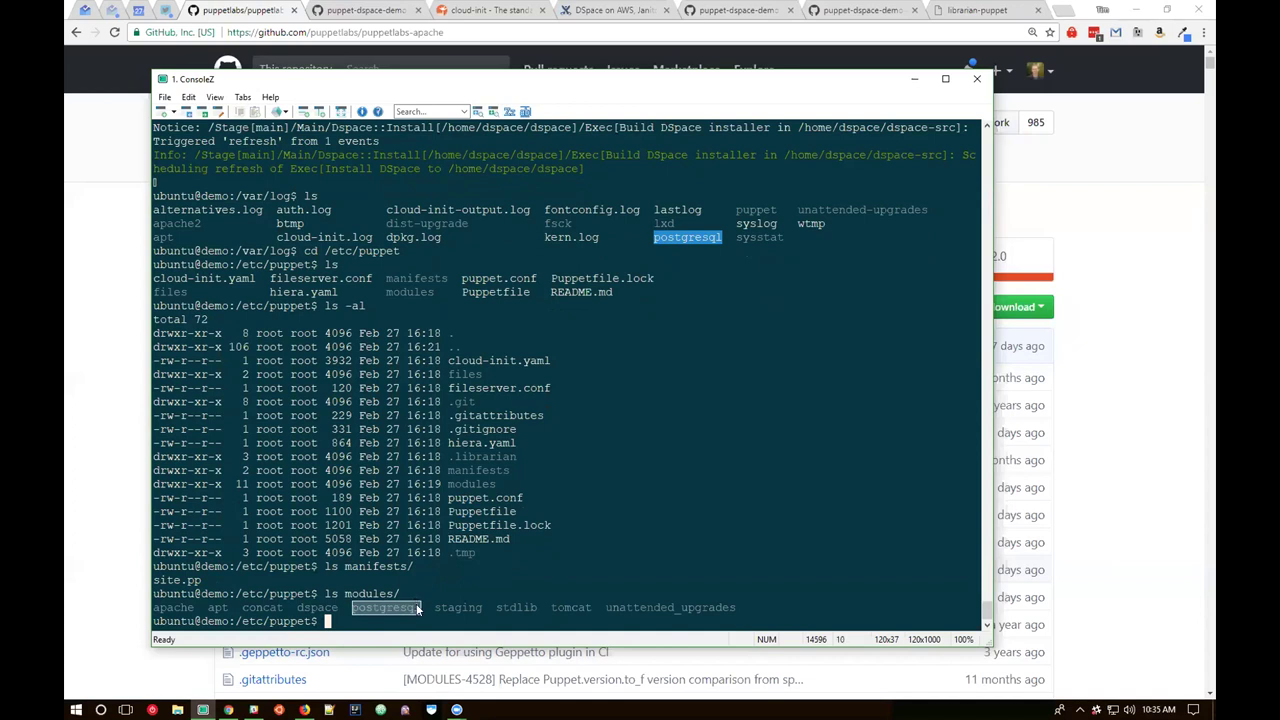
pyautogui.moveTo(546, 608); pyautogui.dragTo(600, 608)
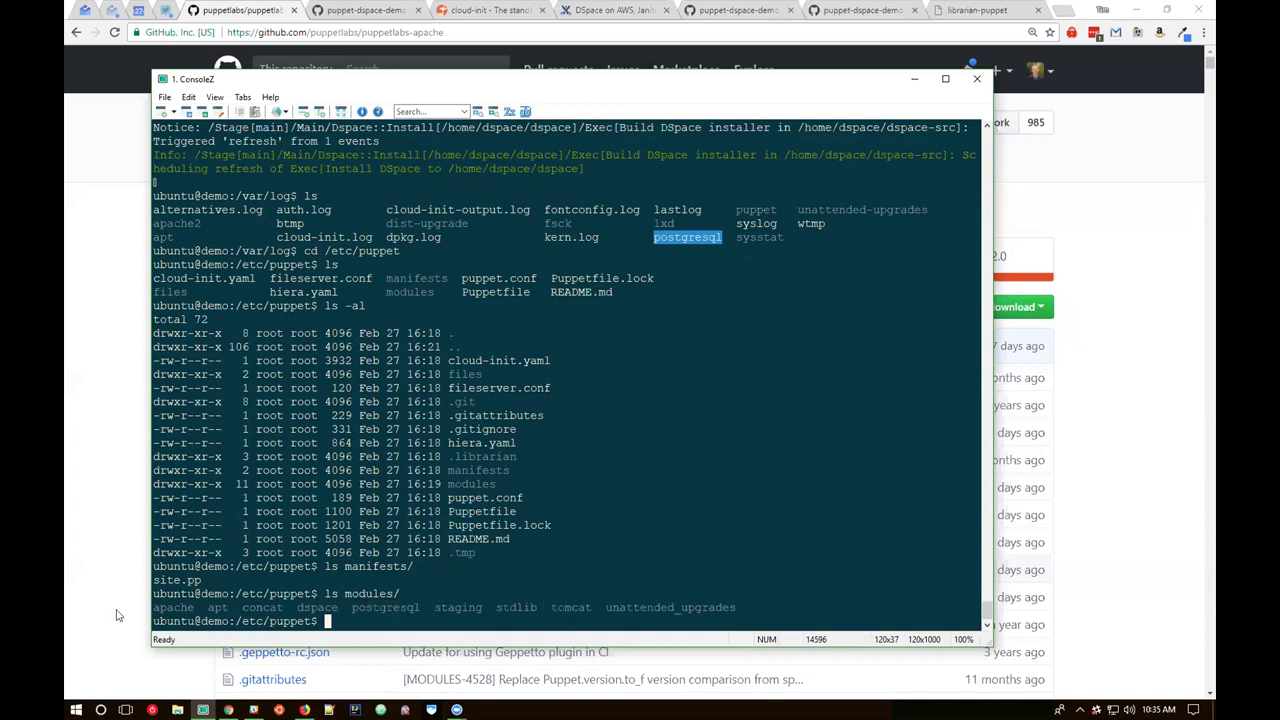
pyautogui.moveTo(153, 608); pyautogui.dragTo(200, 608)
pyautogui.write('ls')
pyautogui.press('Return')
# - Start a login shell as the dspace user, list its home directory with hidden files, and highlight the dspace and dspace-src directories
pyautogui.write('sudo -i -u dspace')
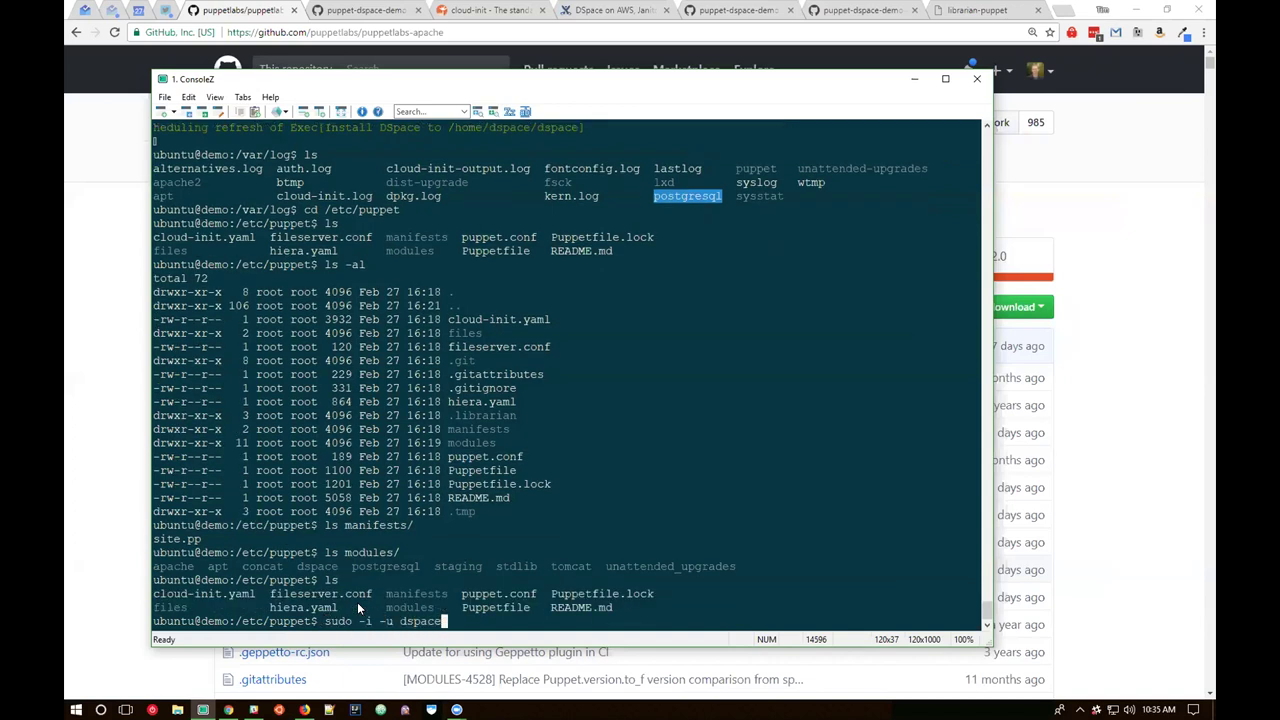
pyautogui.press('Return')
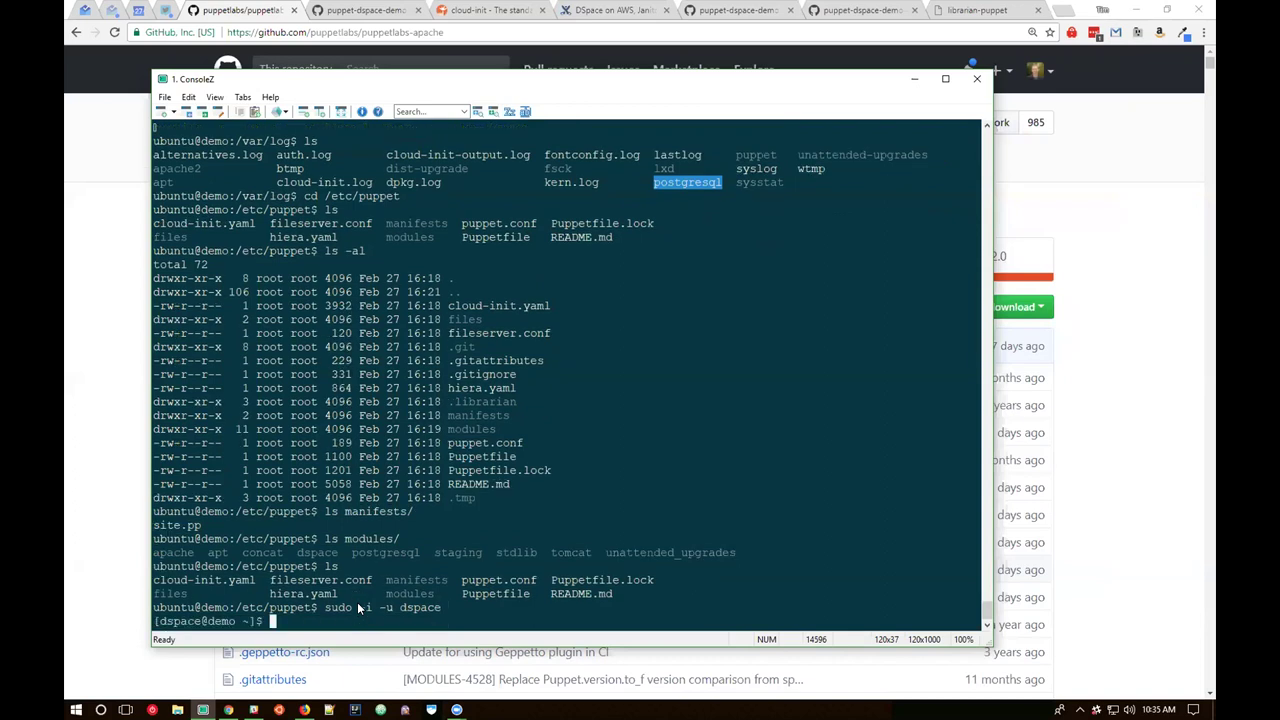
pyautogui.write('ls')
pyautogui.press('Return')
pyautogui.write('ls -al')
pyautogui.press('Return')
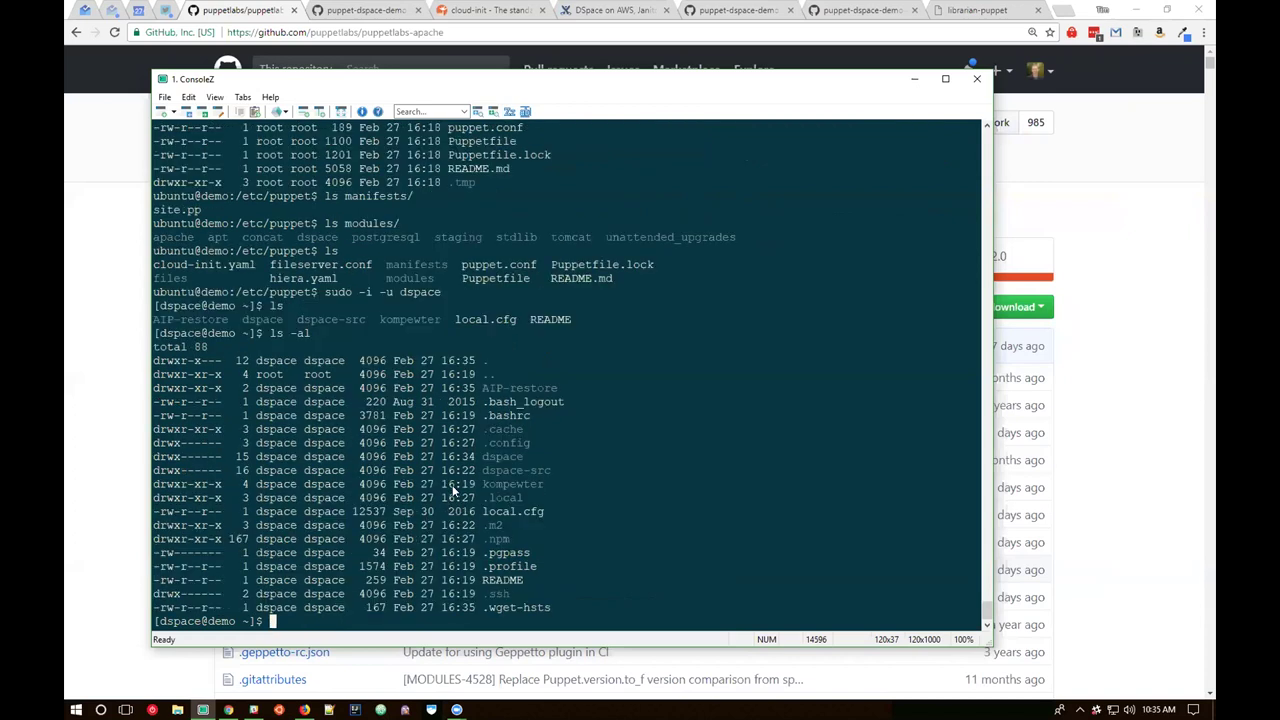
pyautogui.moveTo(482, 457); pyautogui.dragTo(556, 470)
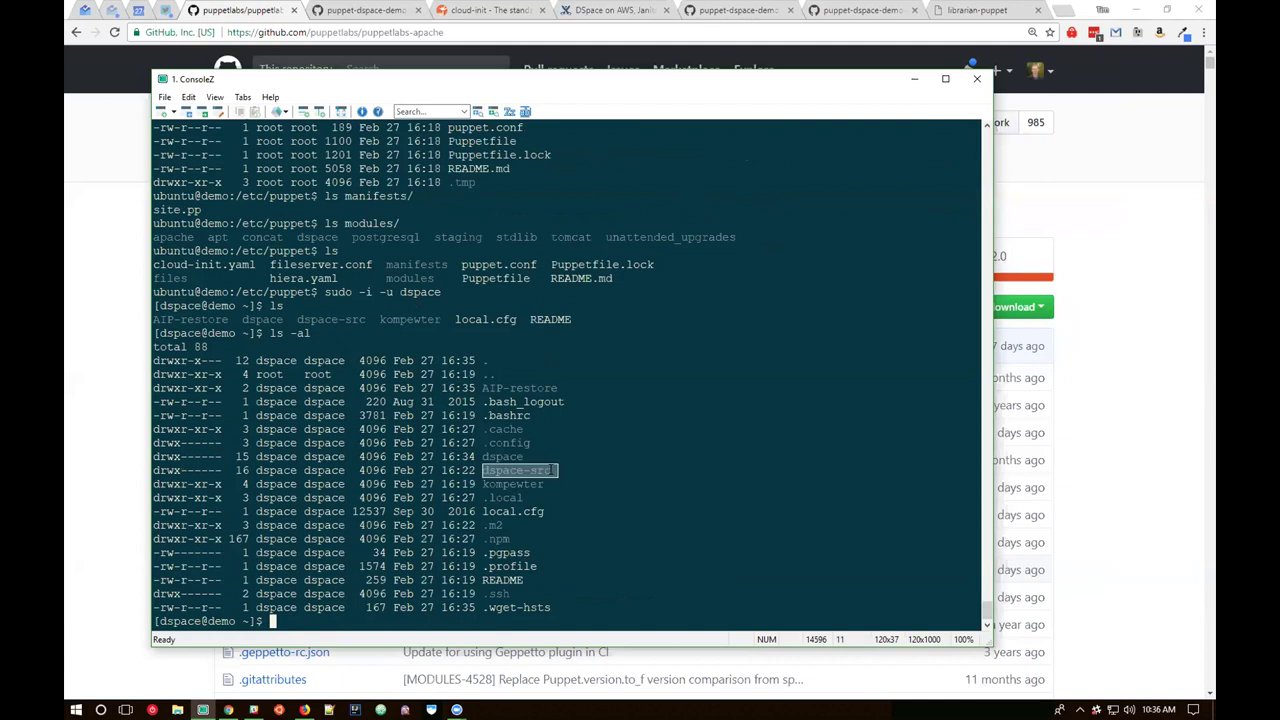
pyautogui.click(550, 471)
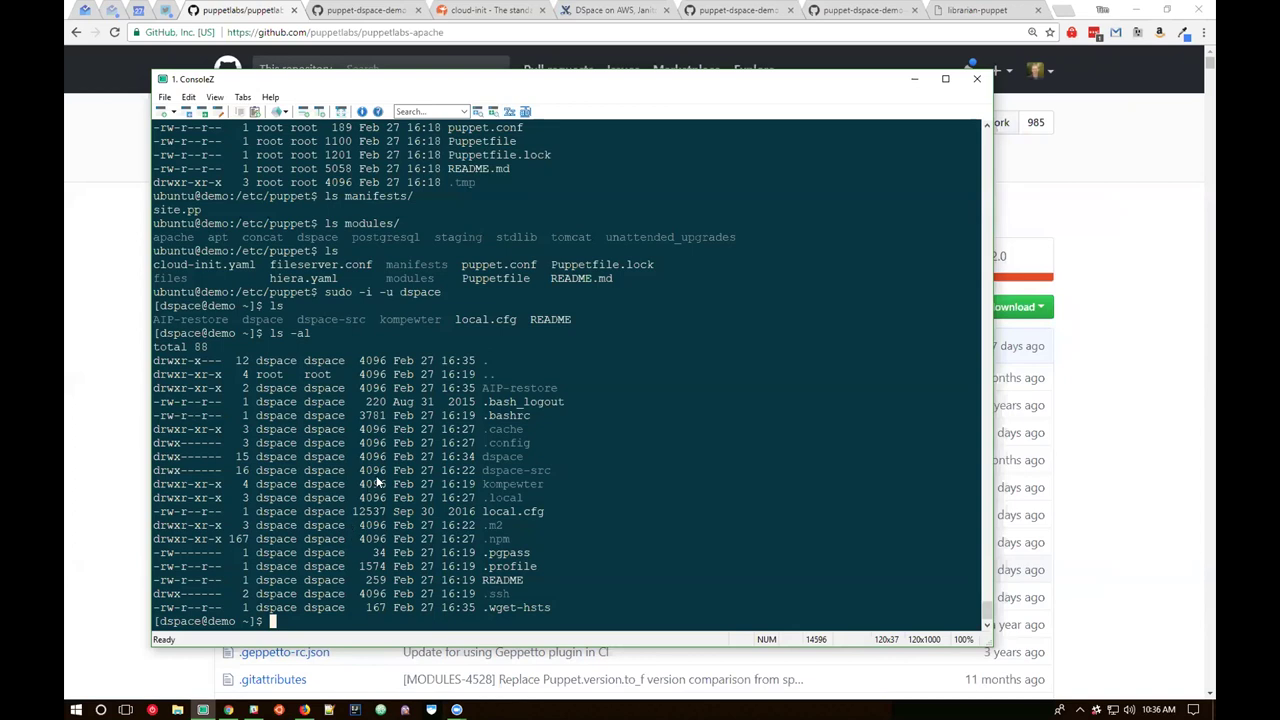
# - Log out of the dspace user's shell, change back to /var/log and list its files
pyautogui.write('exit')
pyautogui.press('Return')
pyautogui.write('cd /var/log')
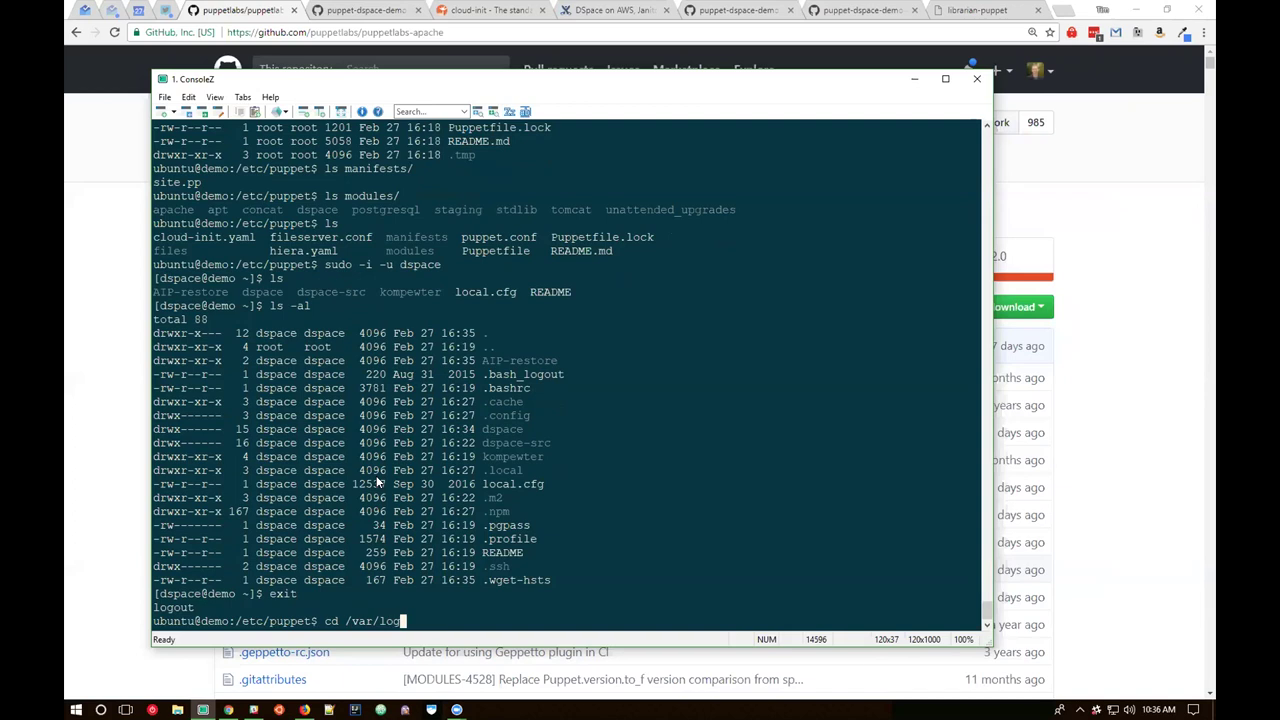
pyautogui.press('Return')
pyautogui.write('ls')
pyautogui.press('Return')
# - Follow the end of cloud-init-output.log, highlight the line about the system boot via cloud-init, and stop following the log
pyautogui.write('tail -f cloud-init')
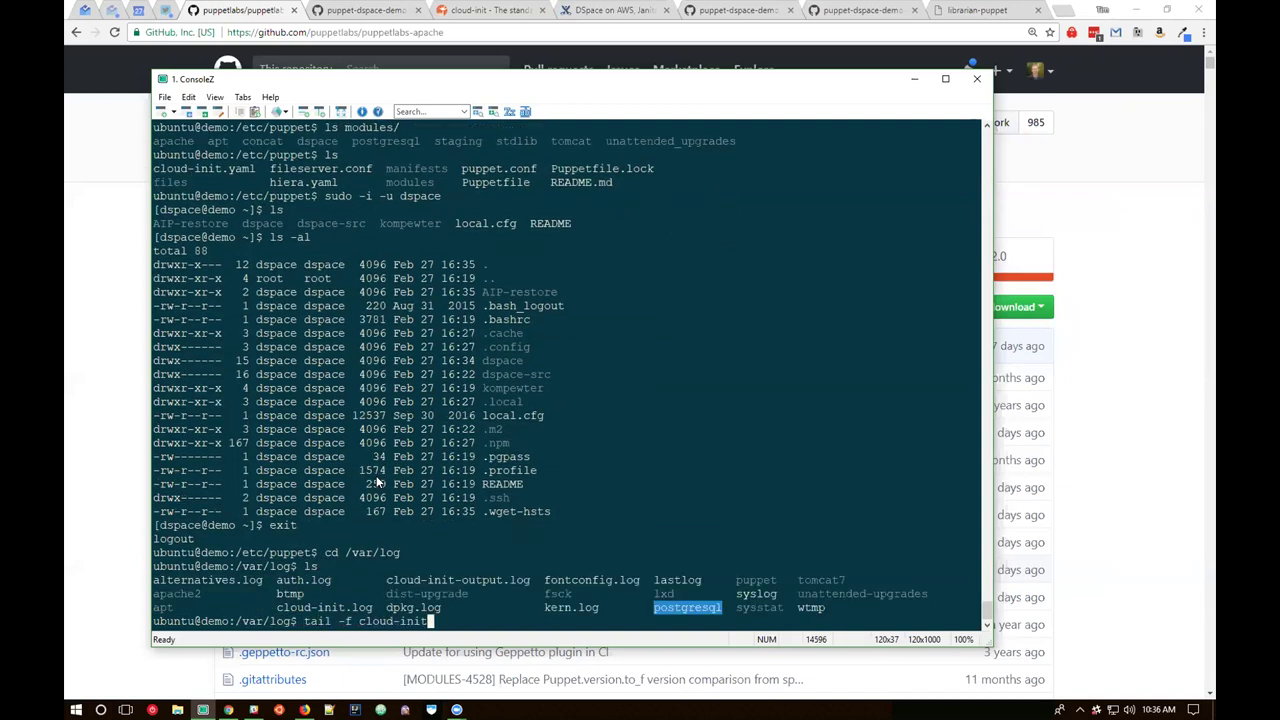
pyautogui.press('Return')
pyautogui.press('Up')
pyautogui.write('-output.log')
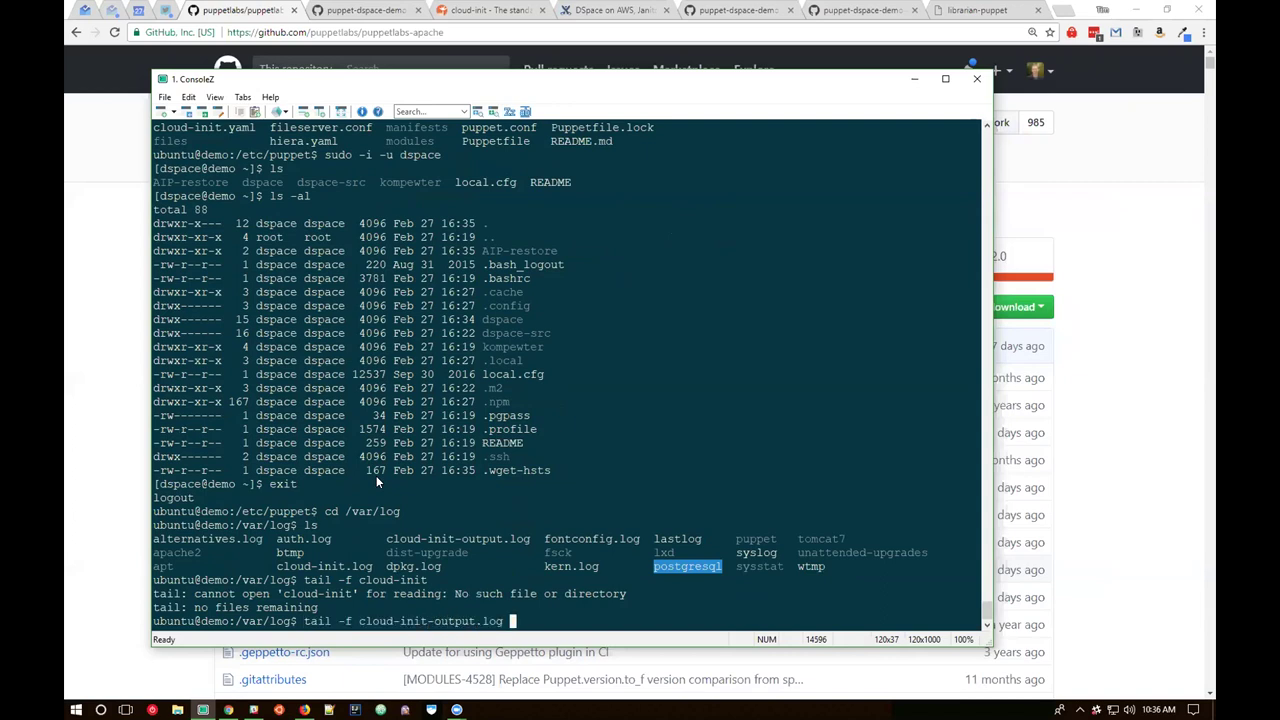
pyautogui.press('Return')
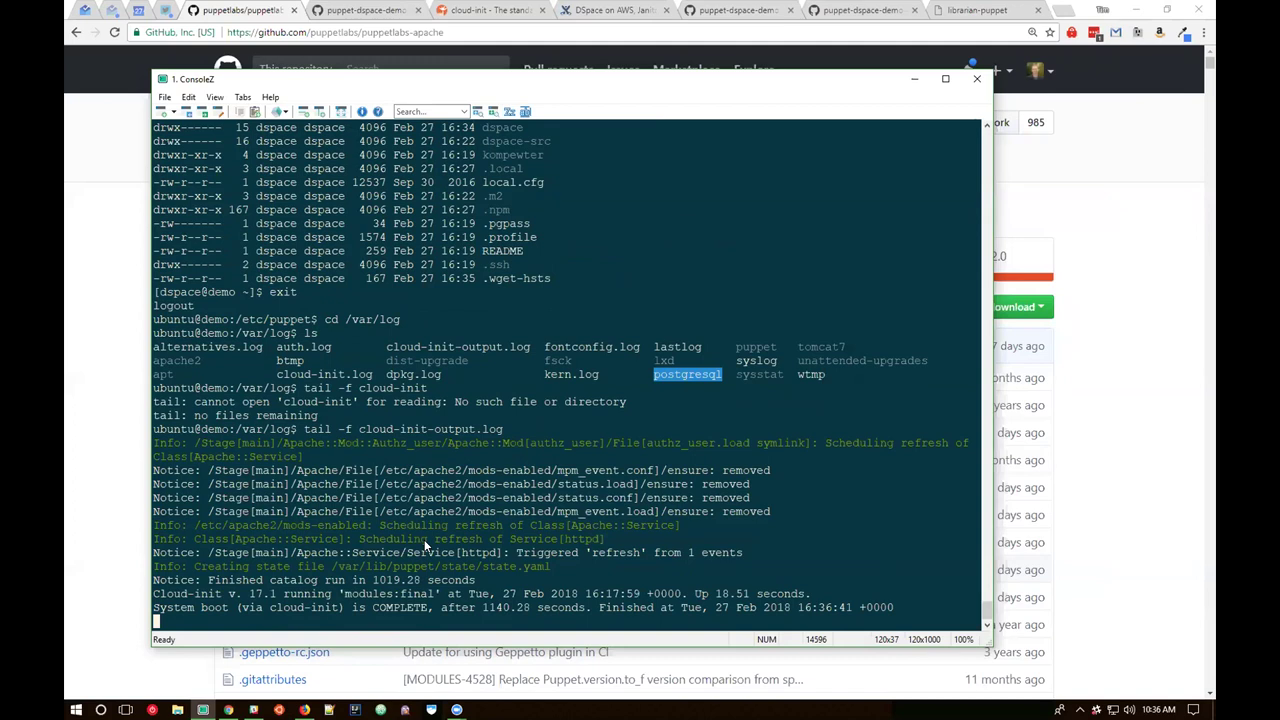
pyautogui.moveTo(154, 607); pyautogui.dragTo(580, 608)
pyautogui.moveTo(484, 608); pyautogui.dragTo(592, 608)
pyautogui.click(580, 606)
pyautogui.hotkey('ctrl', 'c')
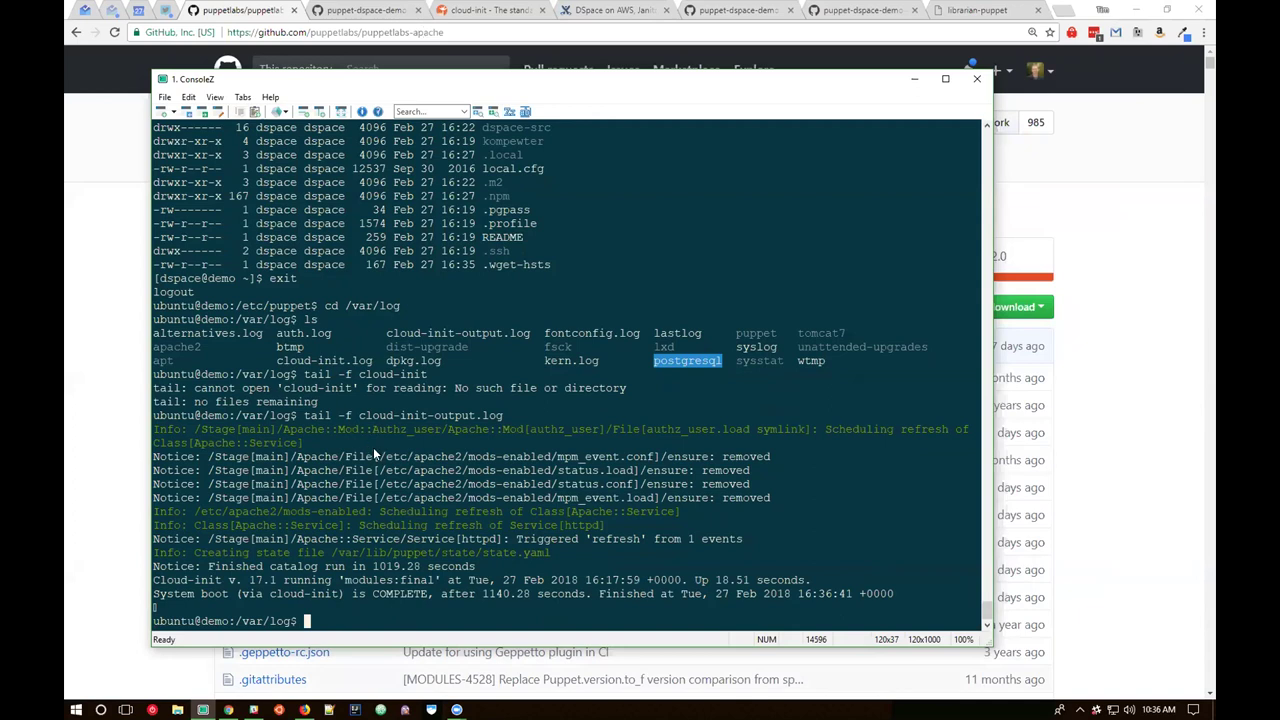
# - Switch to Firefox, copy the TEST DSpace Deployment instance's public DNS name and open it in a new tab
pyautogui.click(279, 709)
pyautogui.click(304, 709)
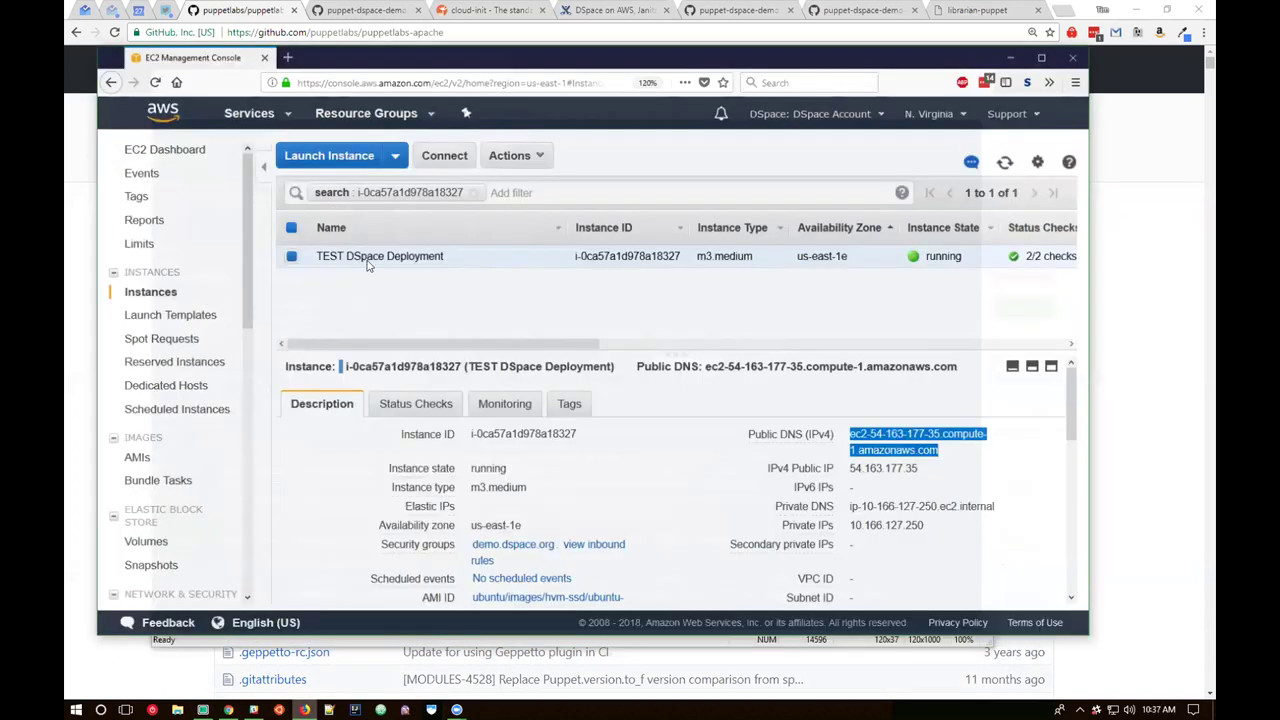
pyautogui.click(958, 449)
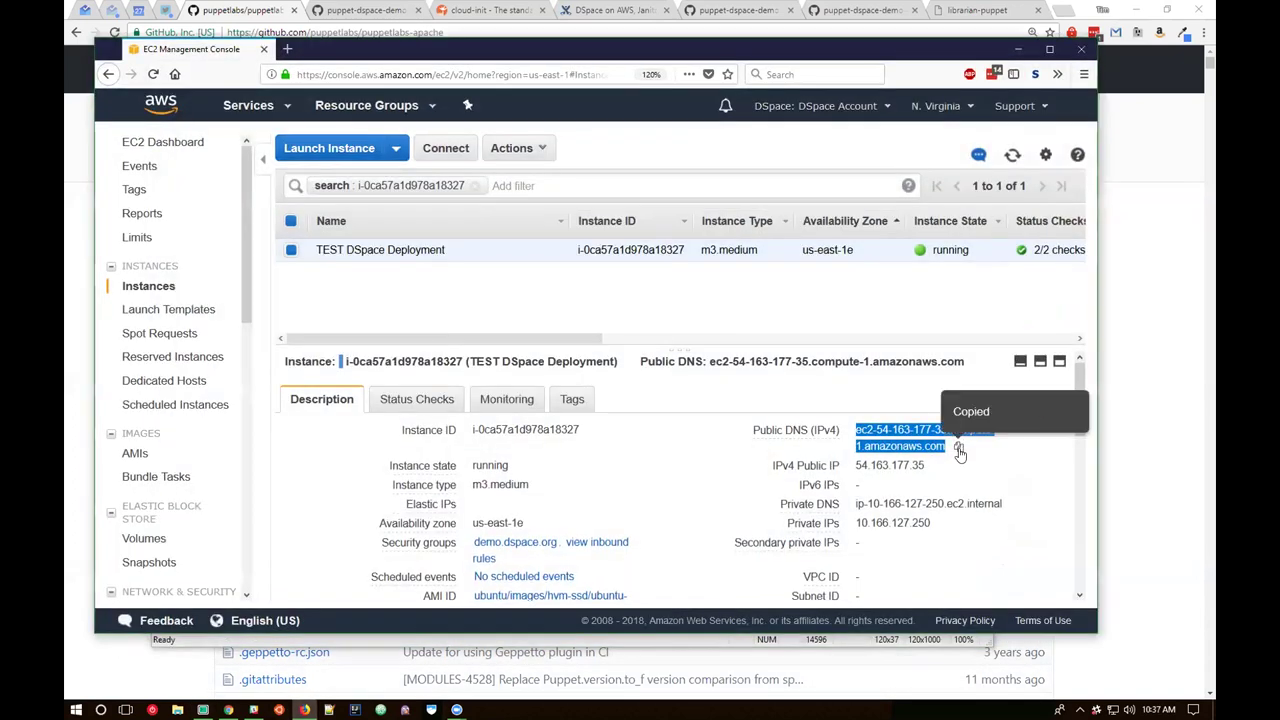
pyautogui.click(288, 50)
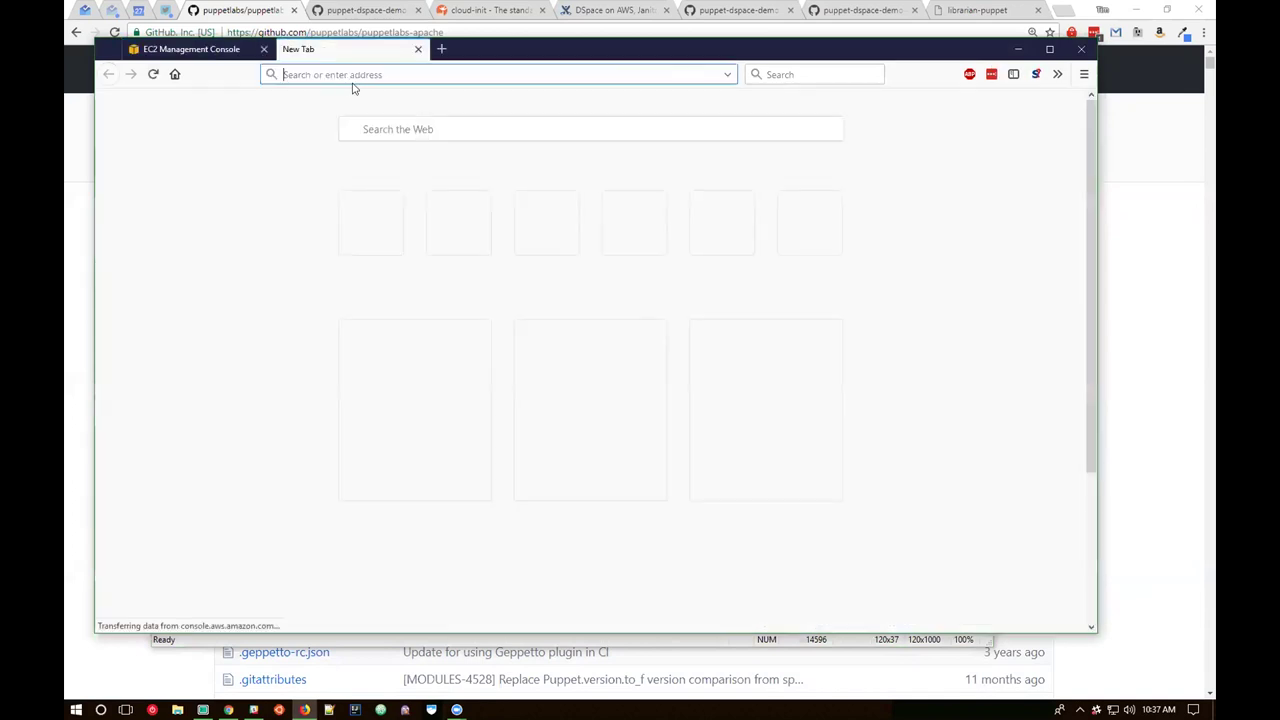
pyautogui.press('Return')
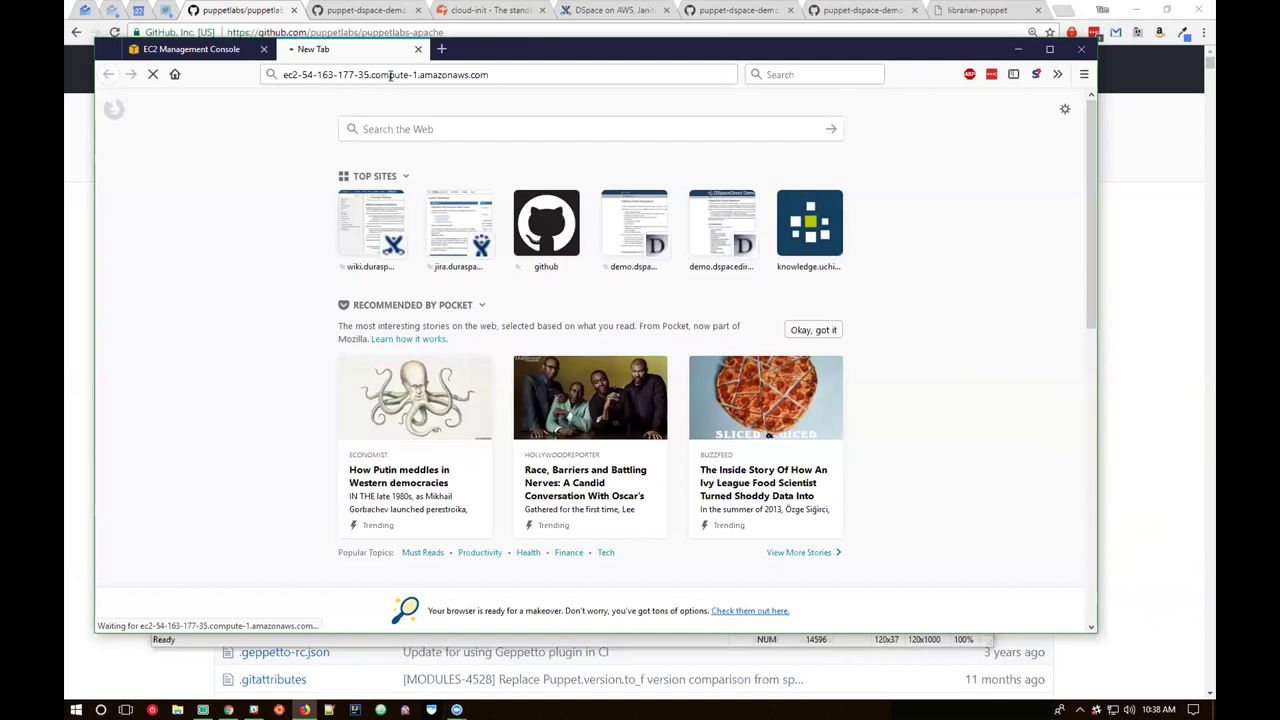
pyautogui.click(1049, 49)
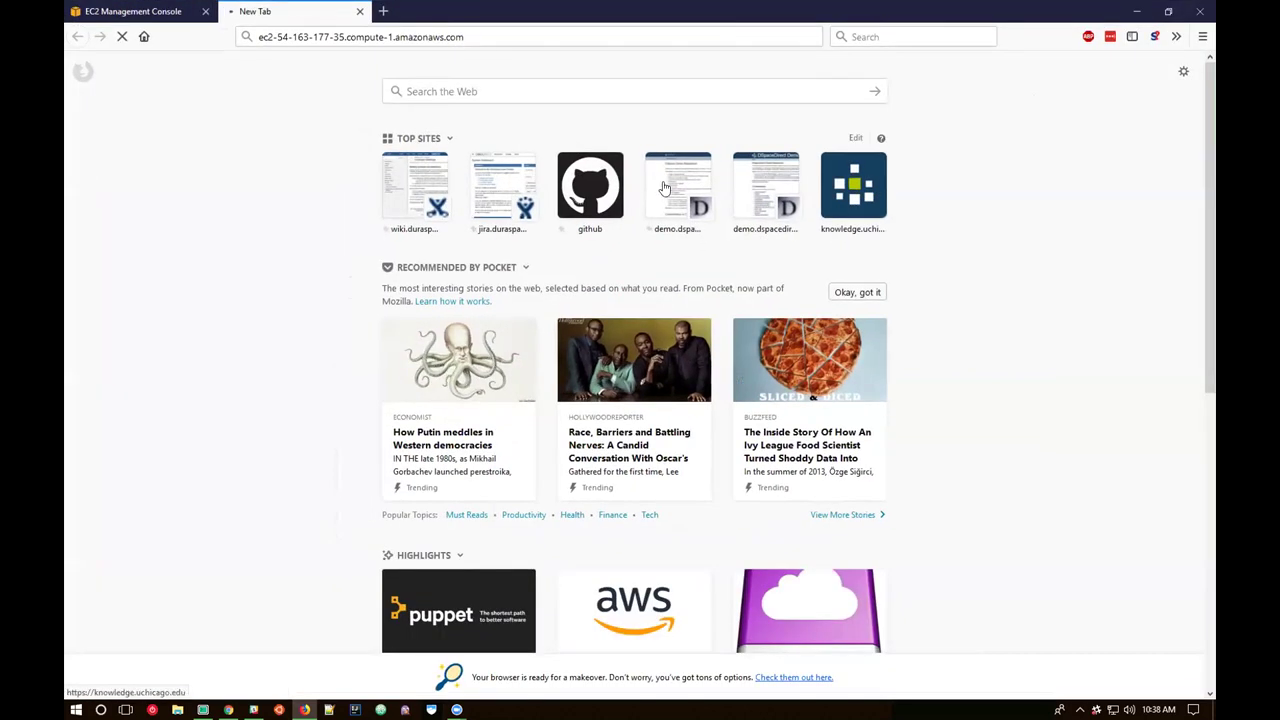
pyautogui.click(407, 35)
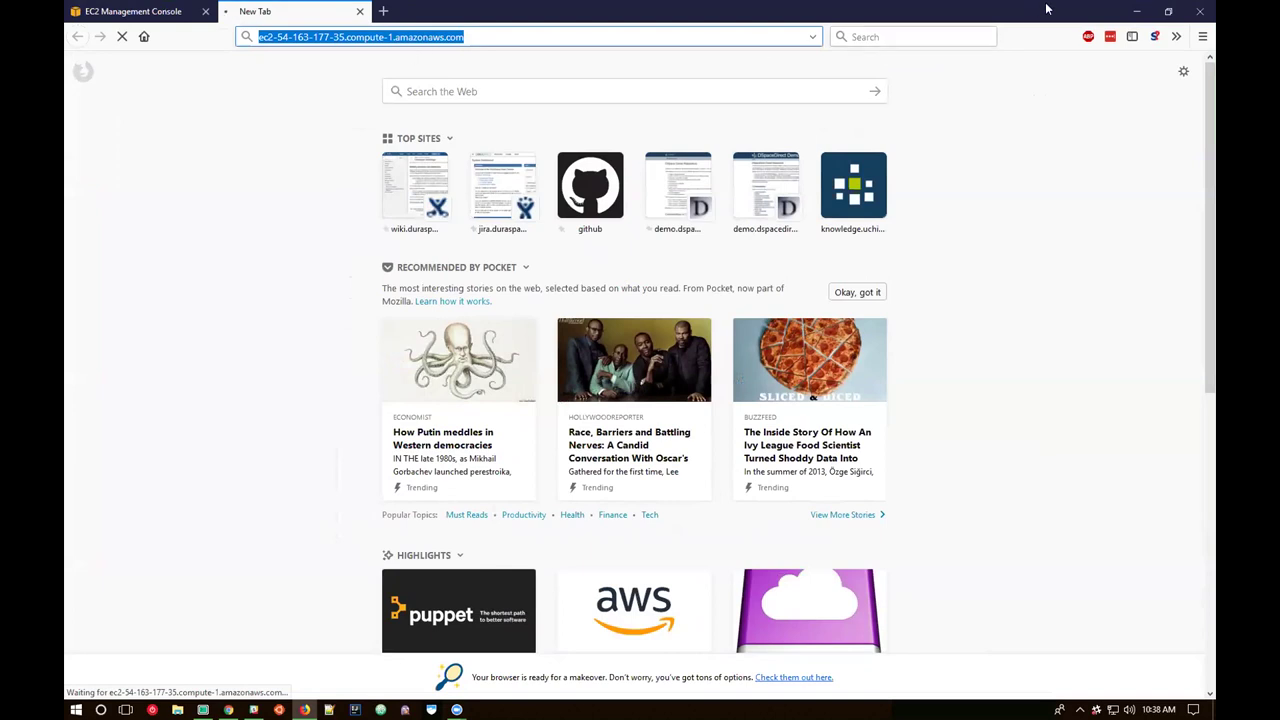
pyautogui.click(1162, 14)
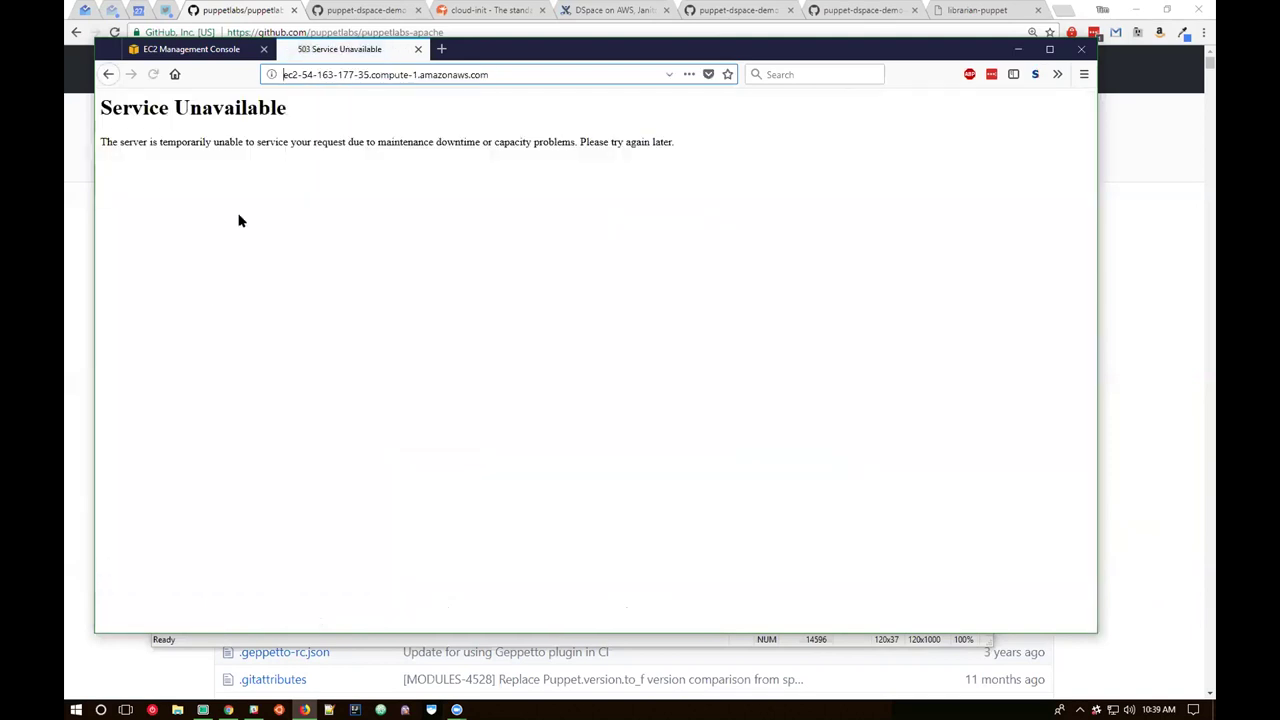
# - Reload the EC2 instance's web page and shift the browser window slightly while waiting for it to load
pyautogui.click(153, 74)
pyautogui.click(153, 74)
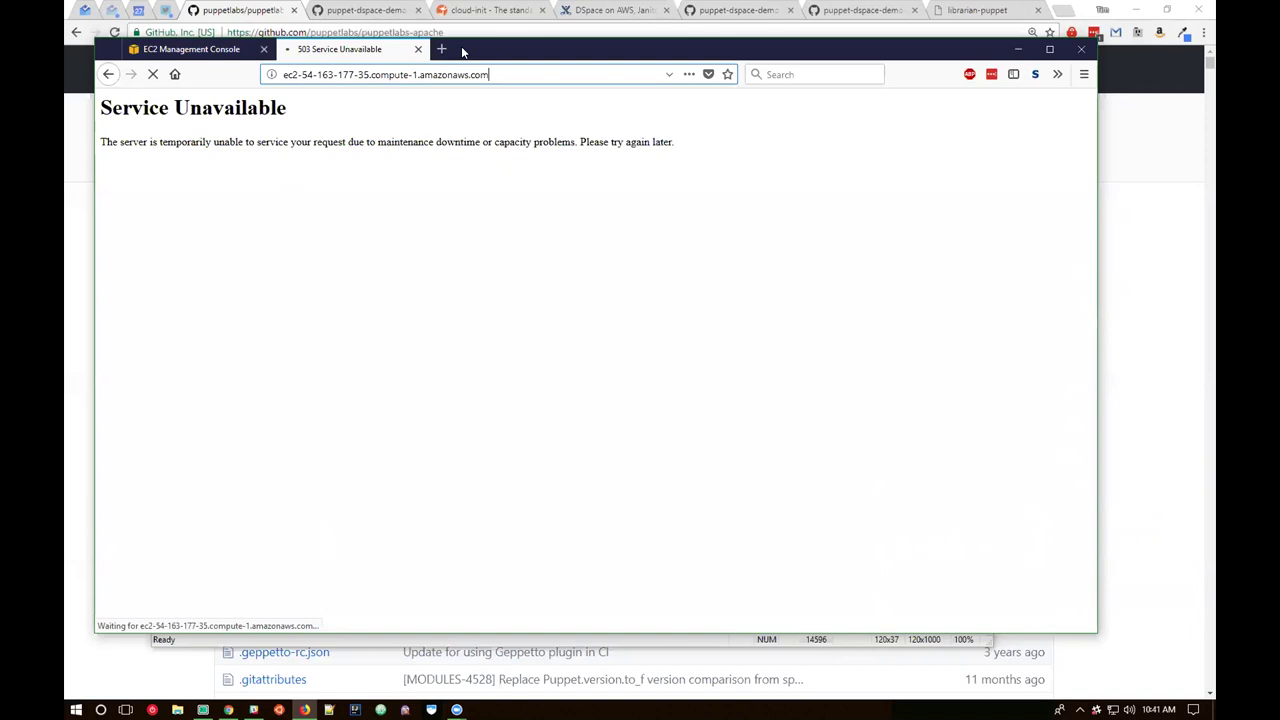
pyautogui.moveTo(463, 50); pyautogui.dragTo(484, 67)
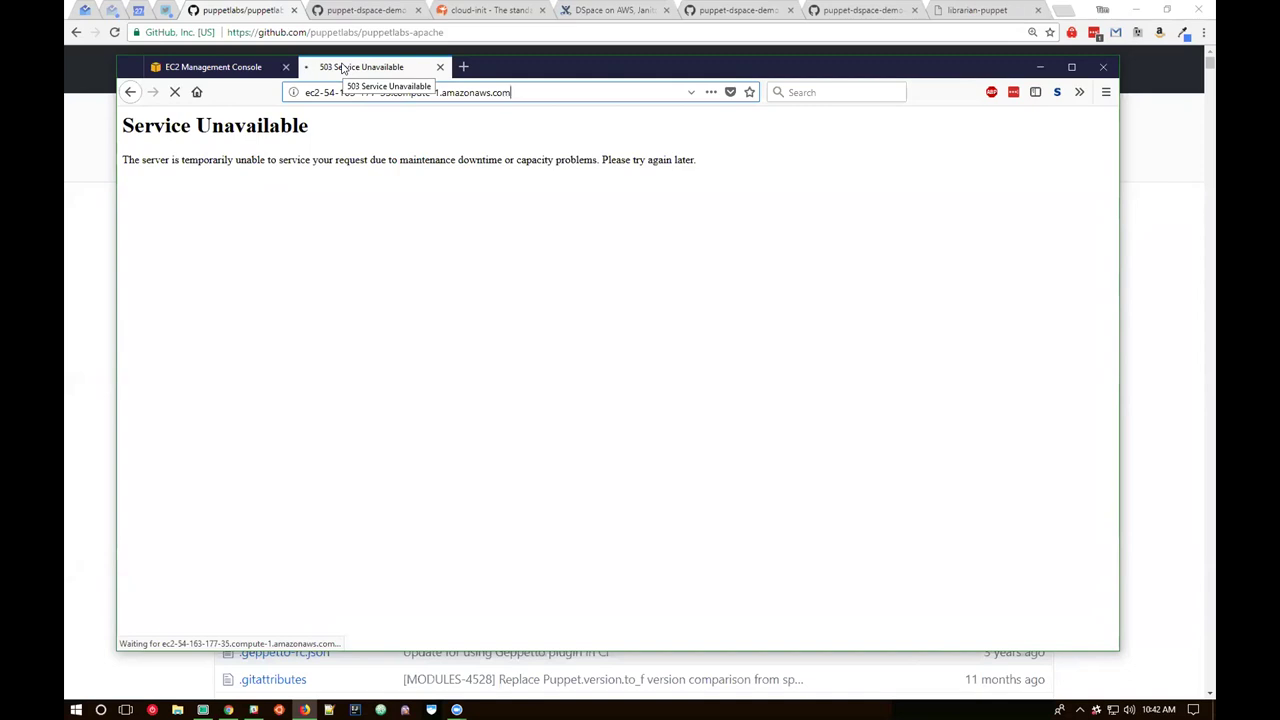
# - Open the public DSpace demo site at demo.dspace.org in a new tab
pyautogui.click(463, 67)
pyautogui.write('demo.dspacedirect.org/')
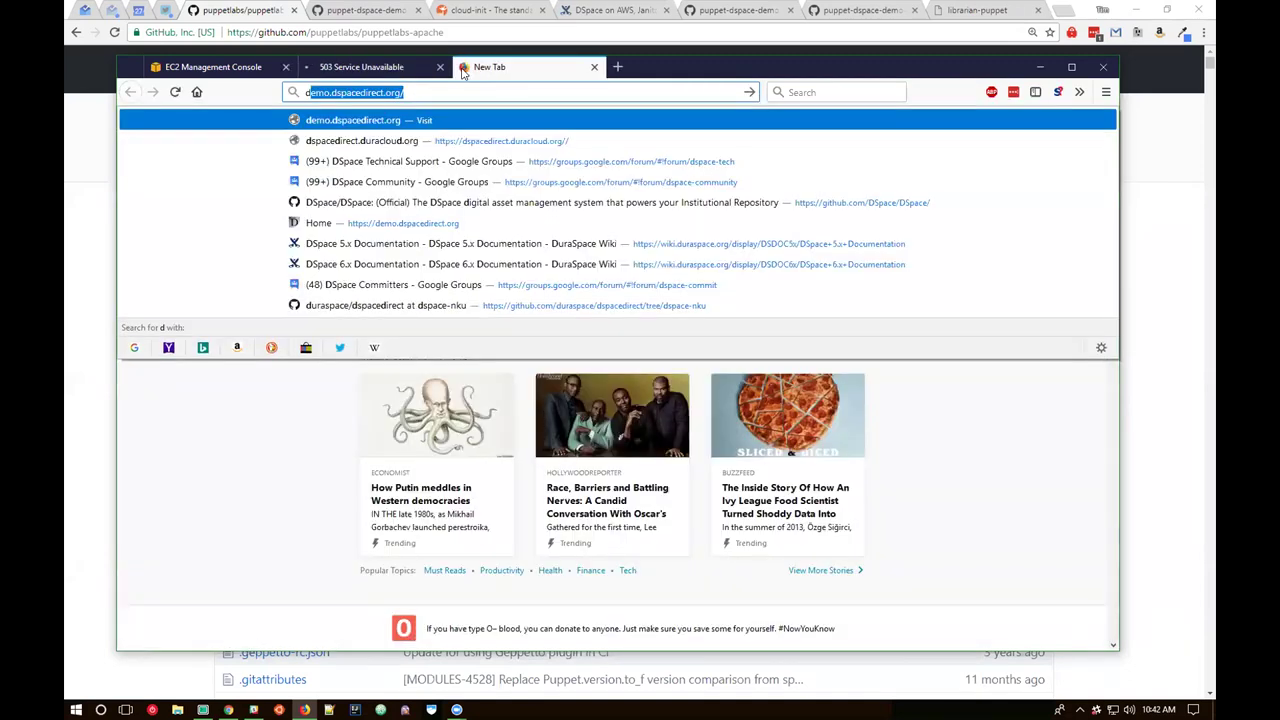
pyautogui.press('Down')
pyautogui.press('Up')
pyautogui.press('Return')
pyautogui.press('Left')
pyautogui.press('Left')
pyautogui.press('Left')
pyautogui.press('BackSpace')
pyautogui.press('BackSpace')
pyautogui.press('BackSpace')
pyautogui.press('BackSpace')
pyautogui.press('BackSpace')
pyautogui.press('BackSpace')
pyautogui.press('Return')
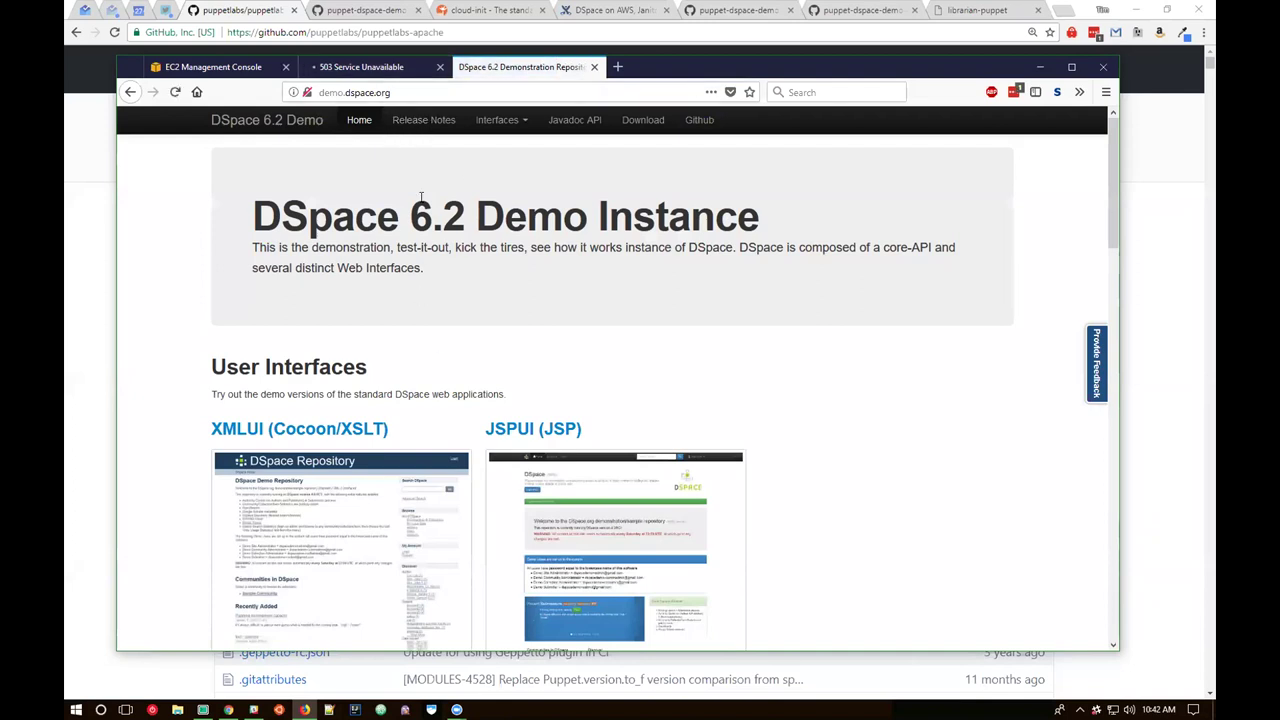
# - Check the EC2 instance's page again, then return to the demo.dspace.org page and open its XMLUI (Cocoon/XSLT) interface
pyautogui.click(378, 69)
pyautogui.click(515, 58)
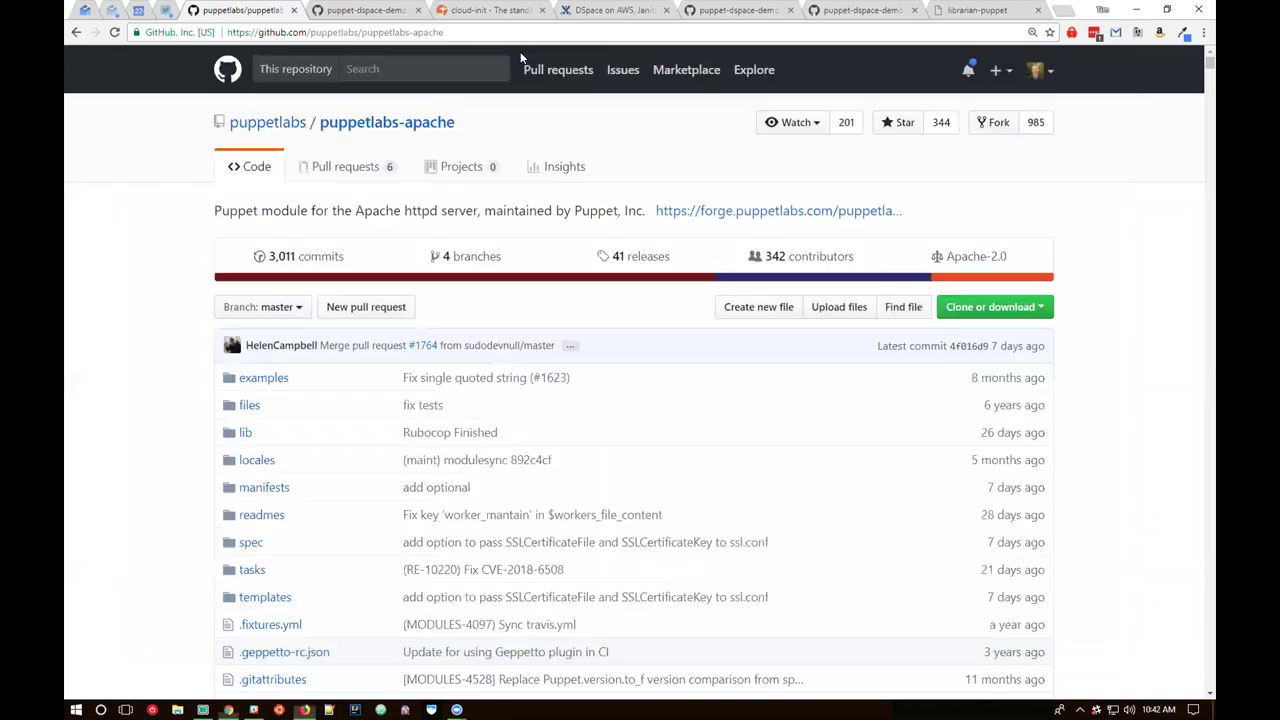
pyautogui.hotkey('alt', 'Tab')
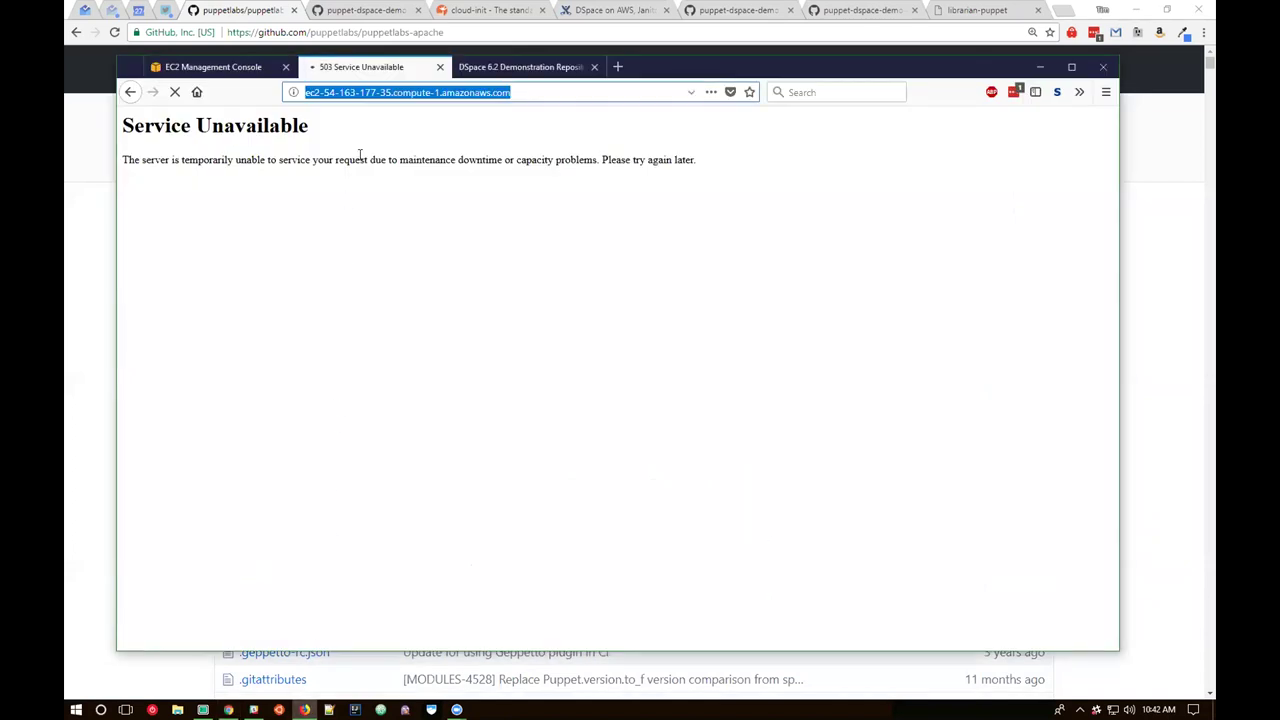
pyautogui.click(505, 67)
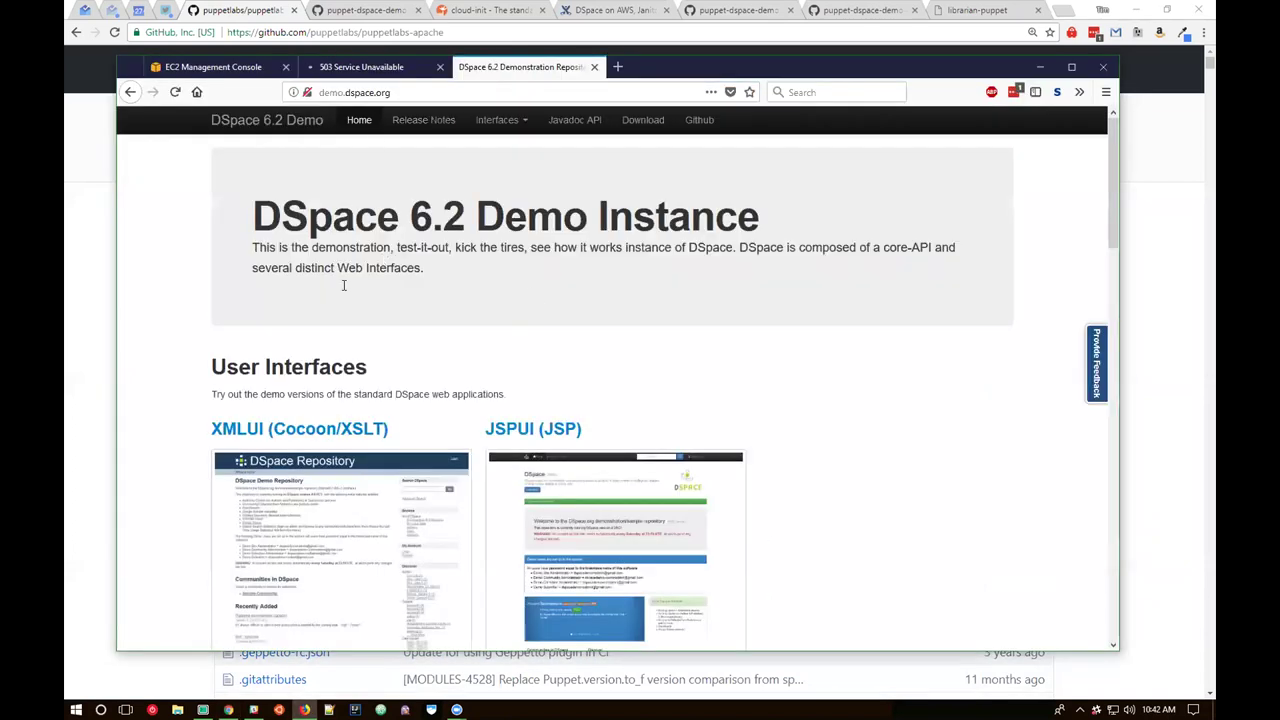
pyautogui.click(362, 431)
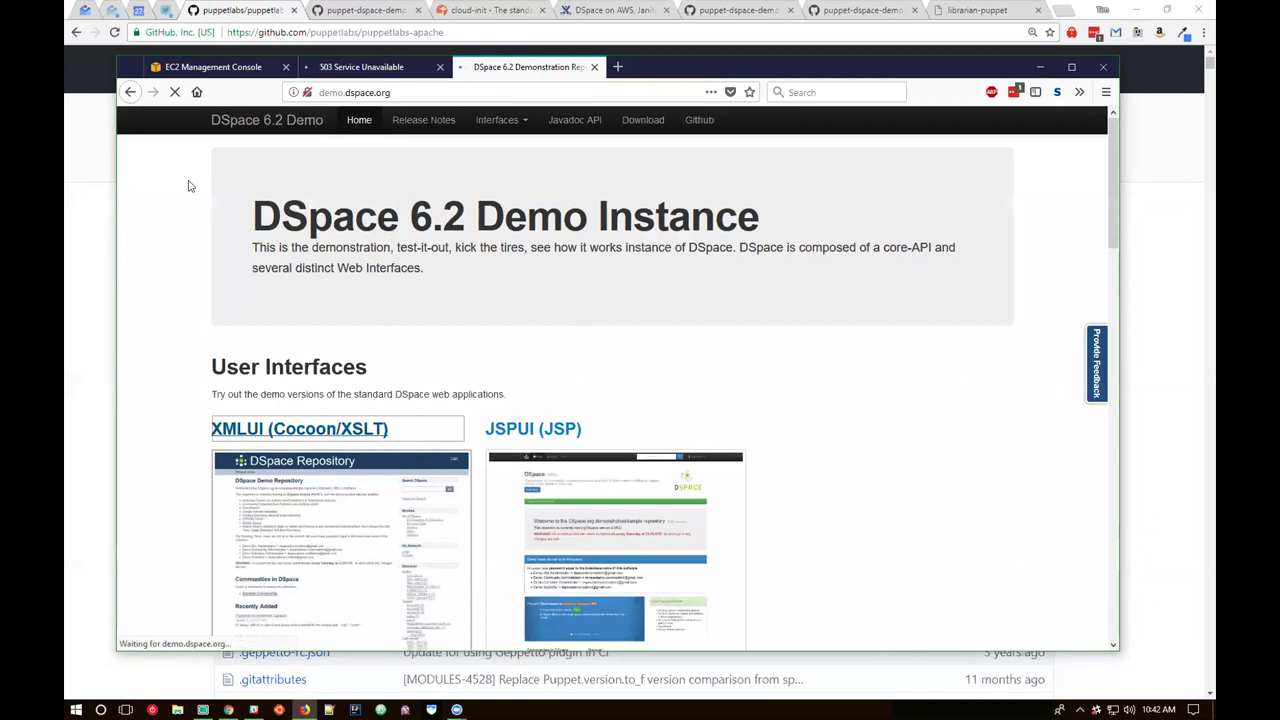
# - Return to the EC2 instance's page, stop and reload it, and close the demo.dspace.org tab
pyautogui.click(366, 66)
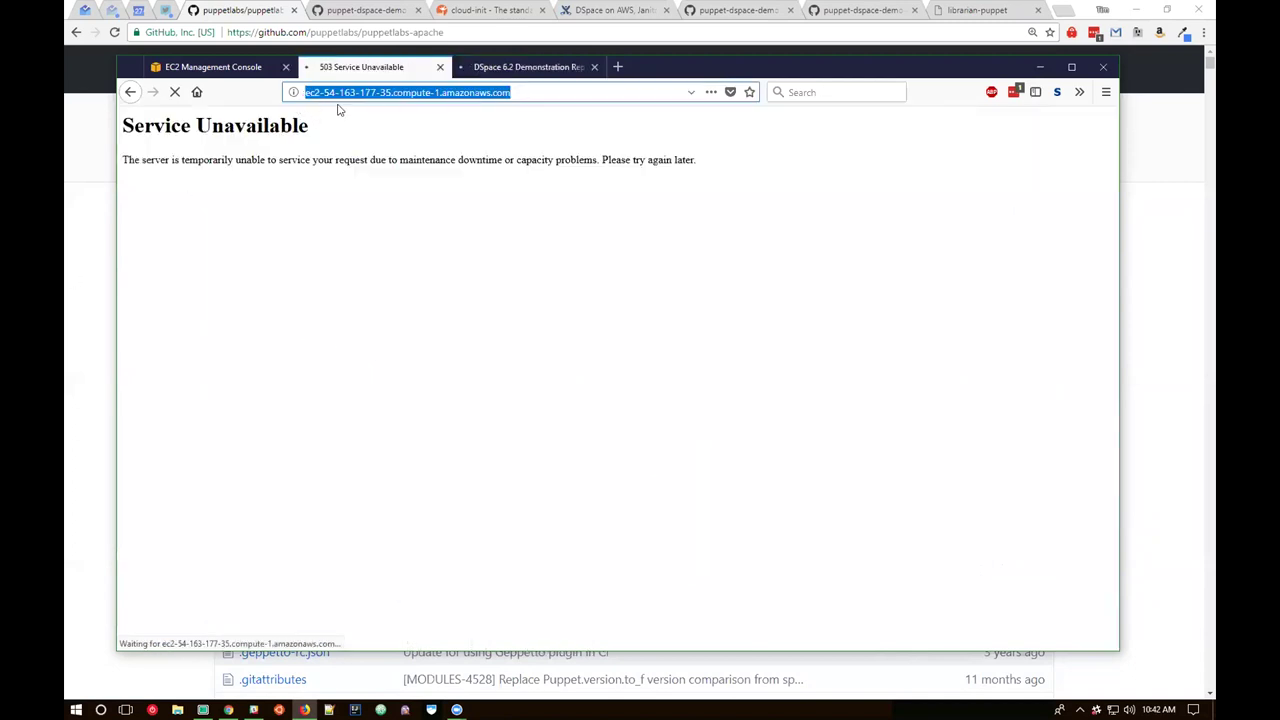
pyautogui.click(175, 93)
pyautogui.click(175, 93)
pyautogui.click(594, 67)
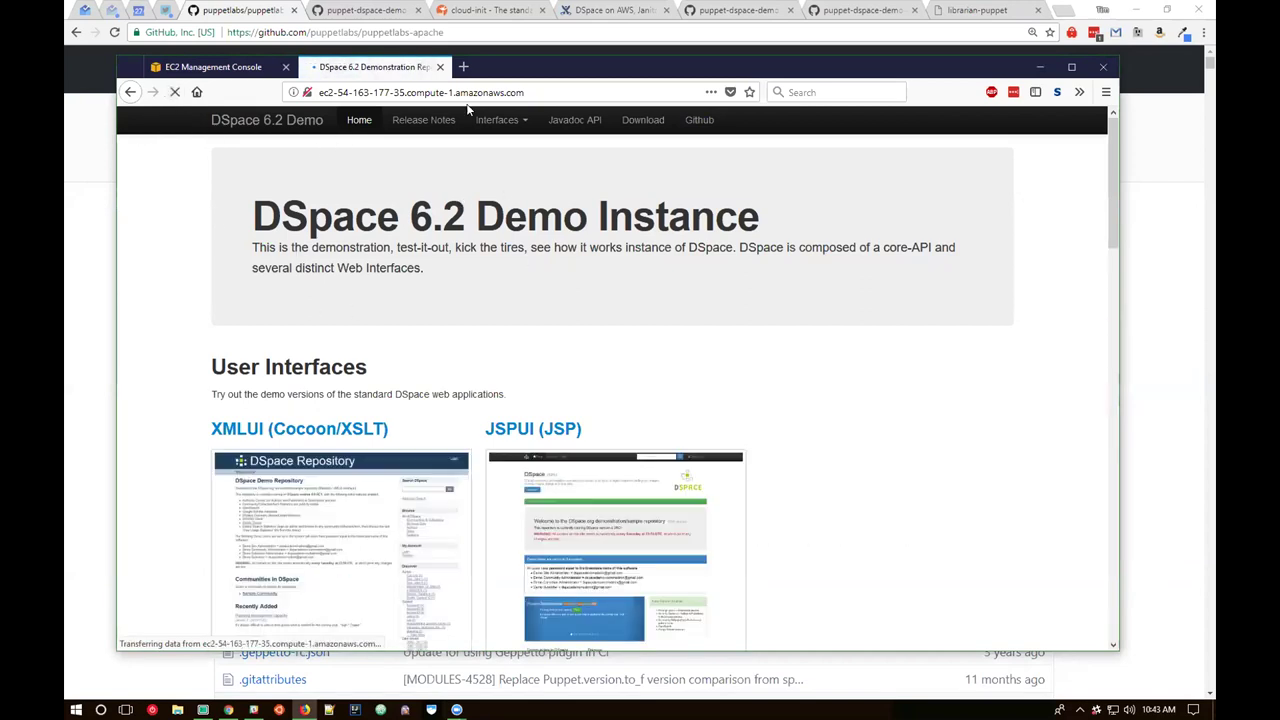
# - Open the XMLUI (Cocoon/XSLT) interface from the EC2 instance's DSpace home page and look over the listed interfaces while it loads
pyautogui.click(303, 430)
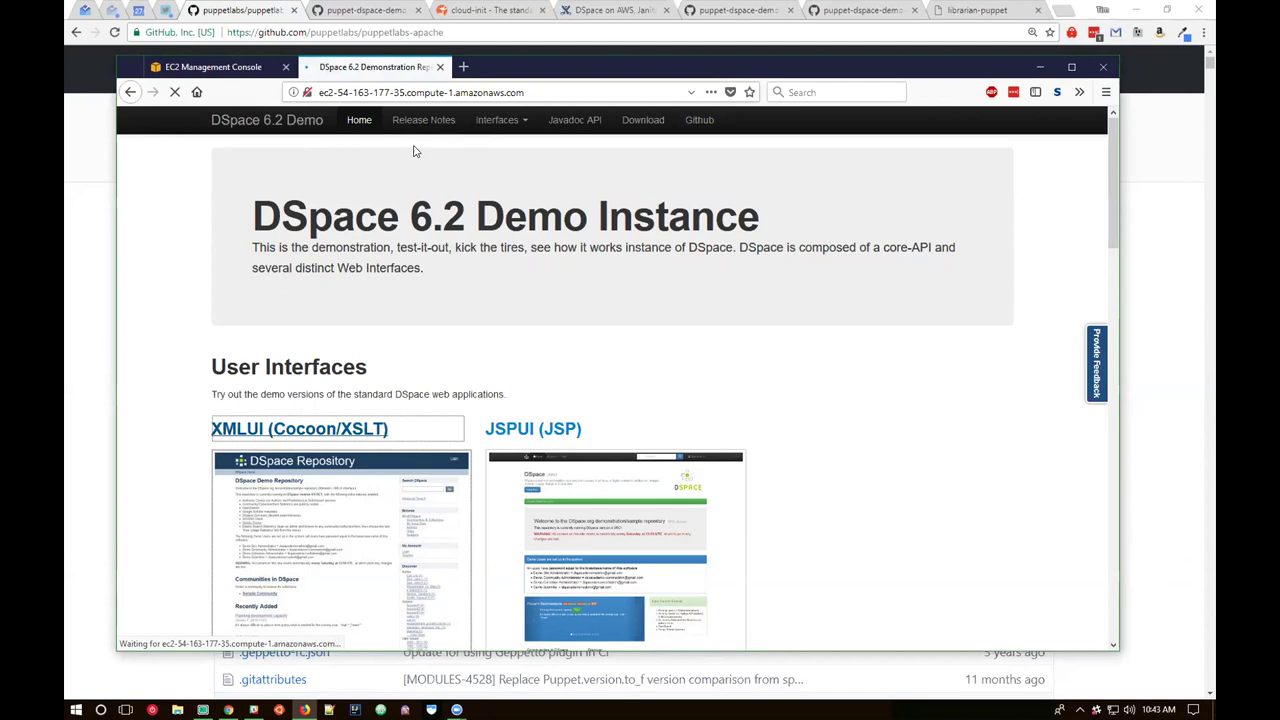
pyautogui.click(311, 437)
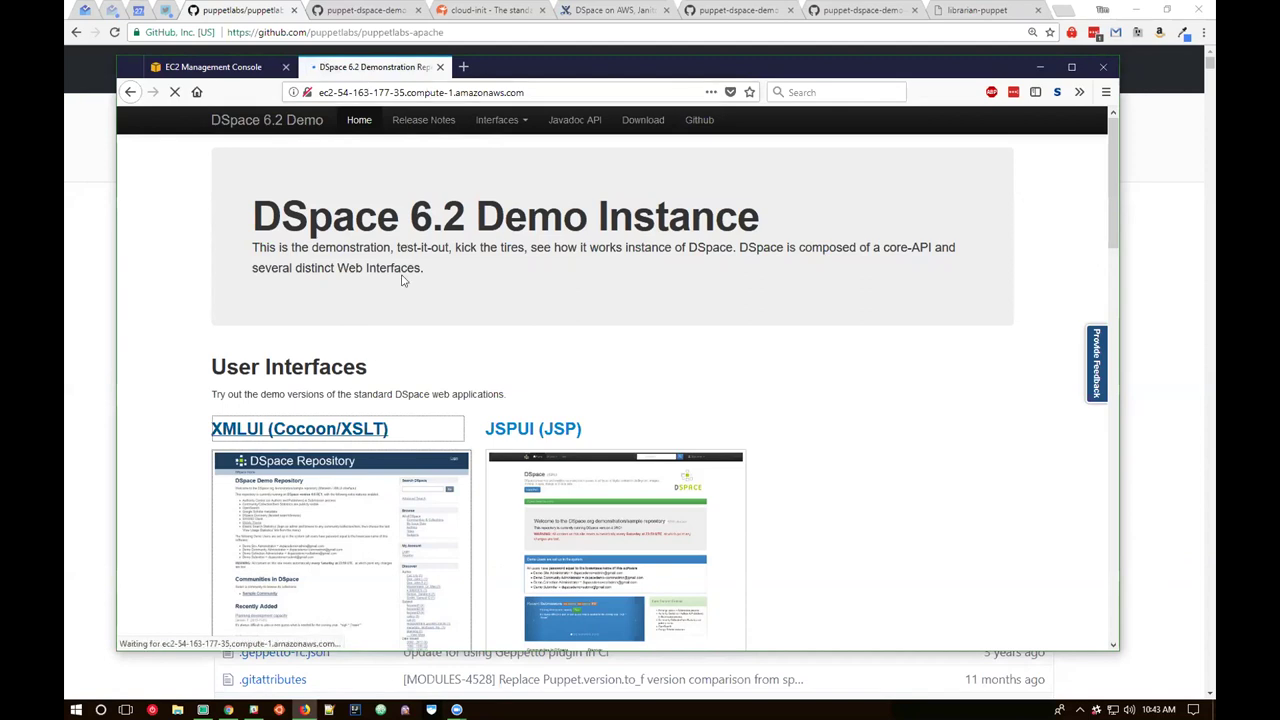
pyautogui.click(352, 430)
pyautogui.scroll(-3, 340, 460)
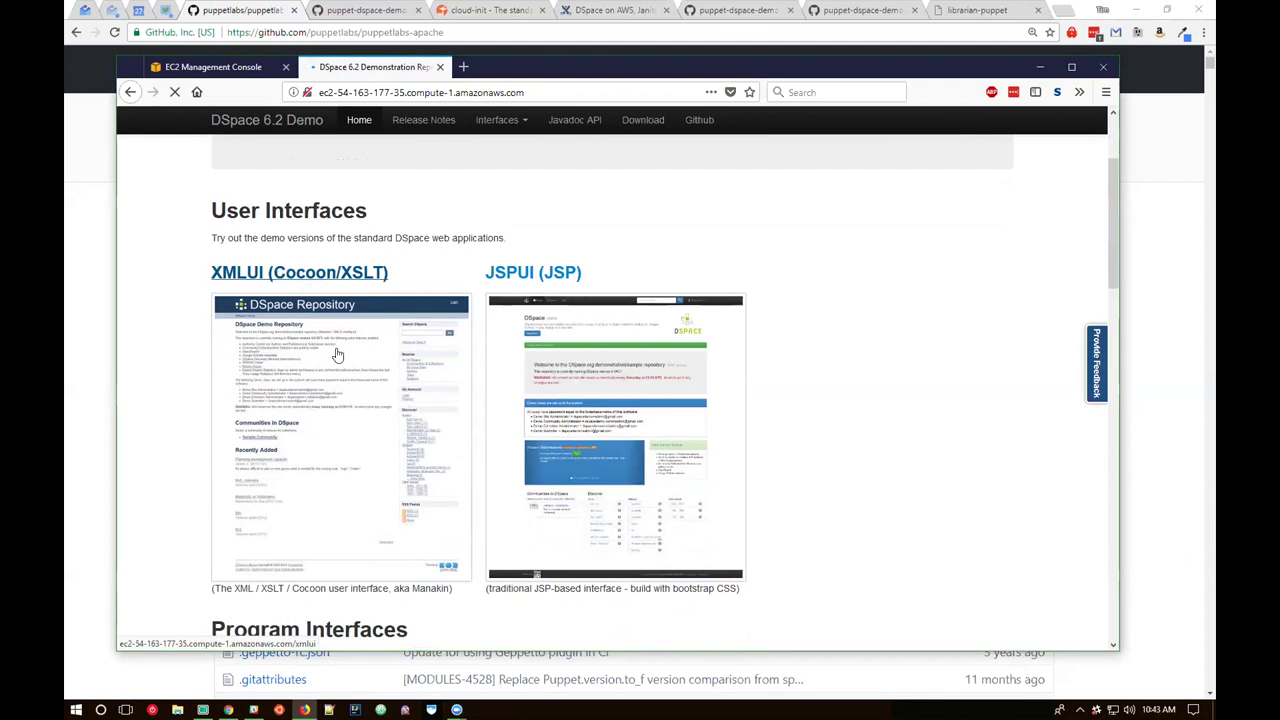
pyautogui.scroll(-3, 336, 360)
pyautogui.scroll(3, 336, 360)
pyautogui.scroll(3, 336, 360)
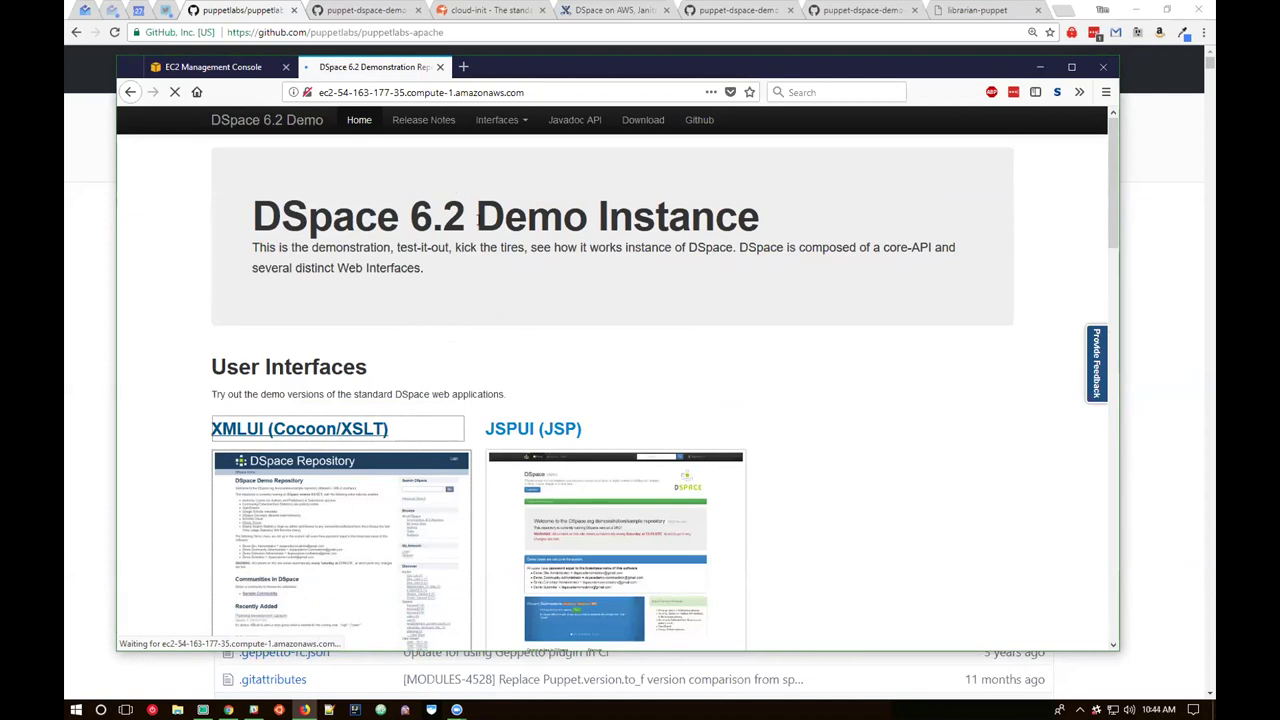
# - Open the instance's JSPUI (JSP) interface in a new tab and return to the DSpace home page while it loads
pyautogui.click(533, 428)
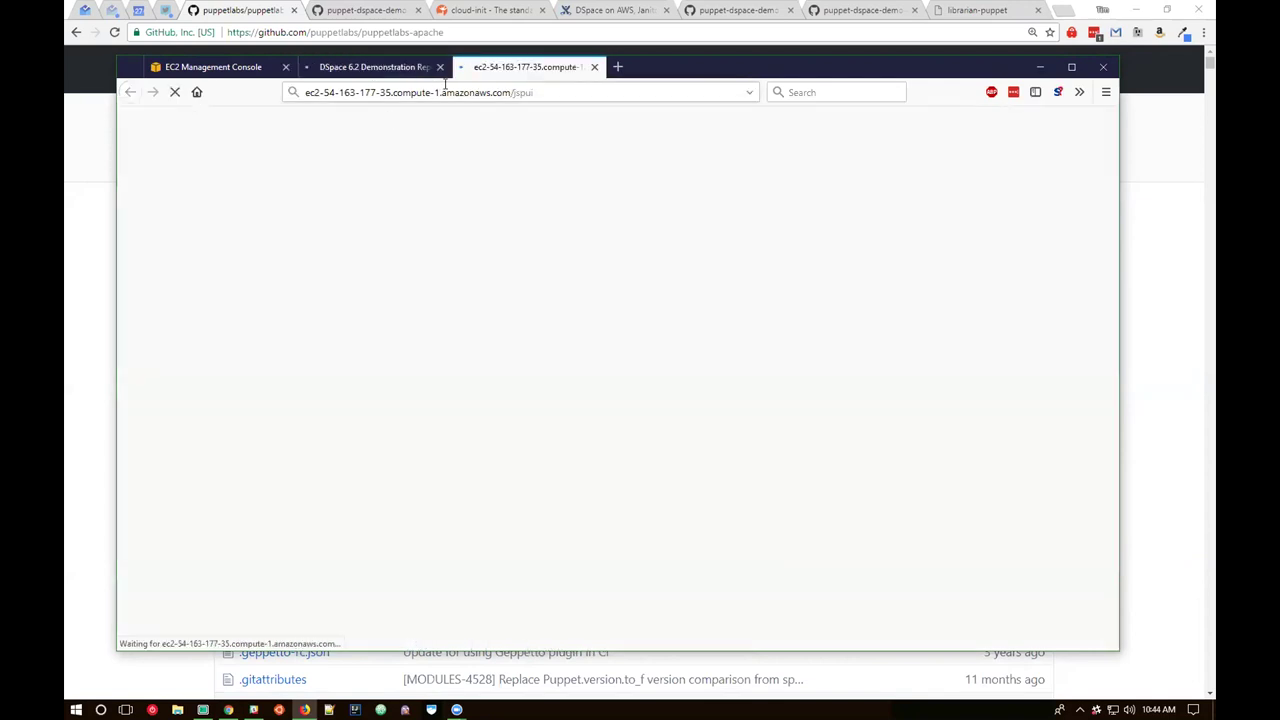
pyautogui.click(400, 68)
pyautogui.click(483, 70)
pyautogui.click(400, 67)
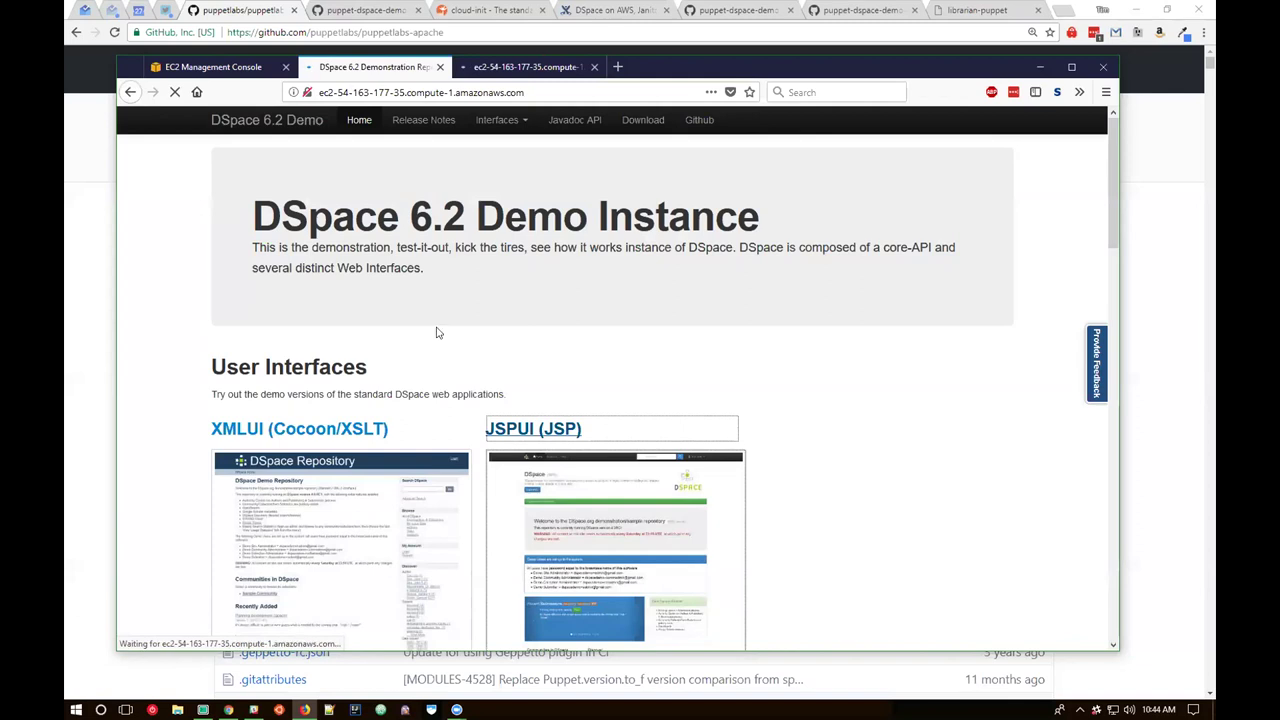